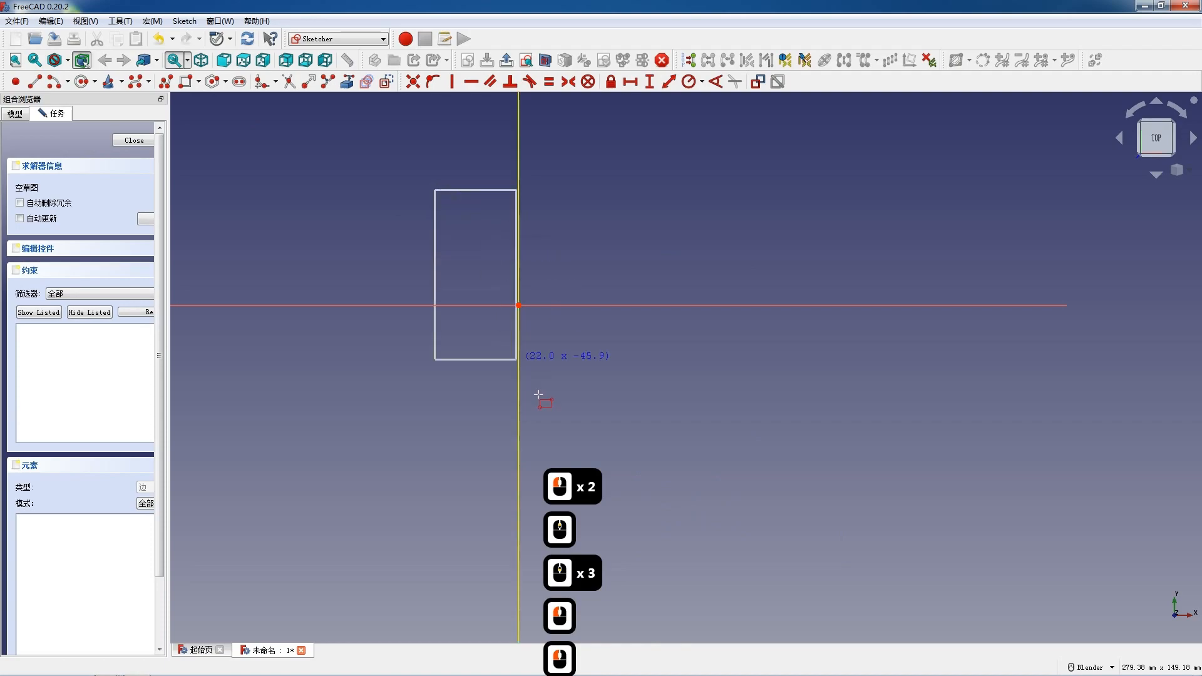
# Finish the rectangle and constrain its opposite corners symmetric about the sketch origin.
pyautogui.click(590, 442)
pyautogui.press('Escape')
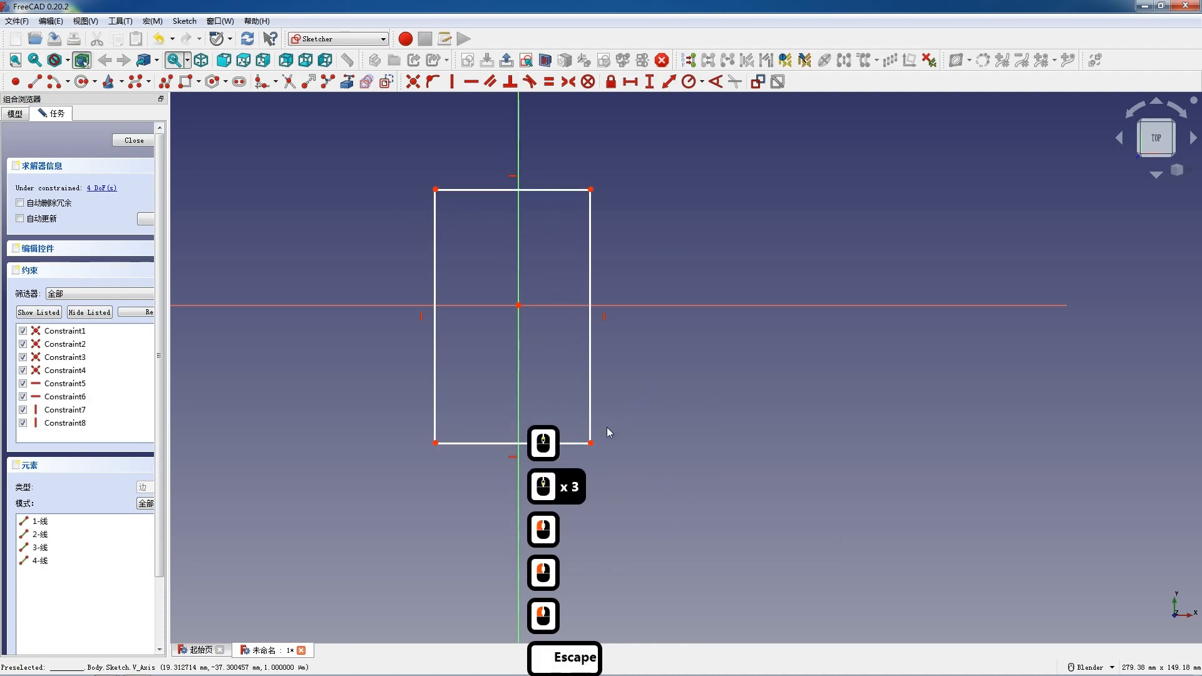
pyautogui.click(591, 443)
pyautogui.click(437, 189)
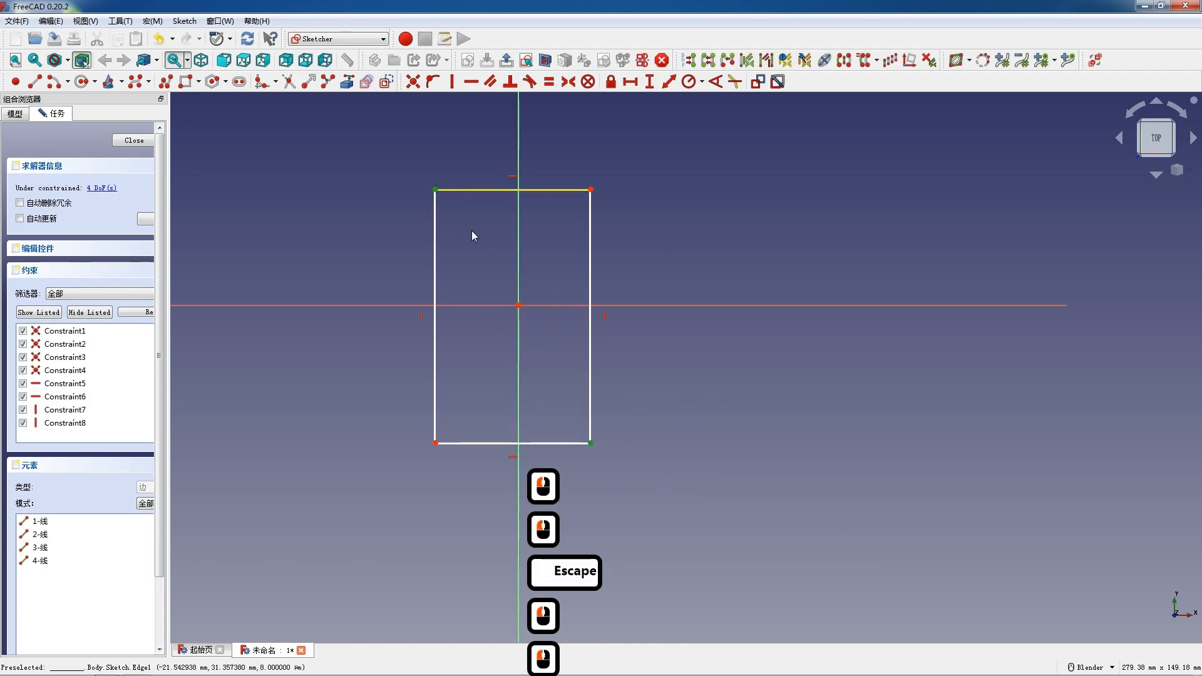
pyautogui.click(518, 305)
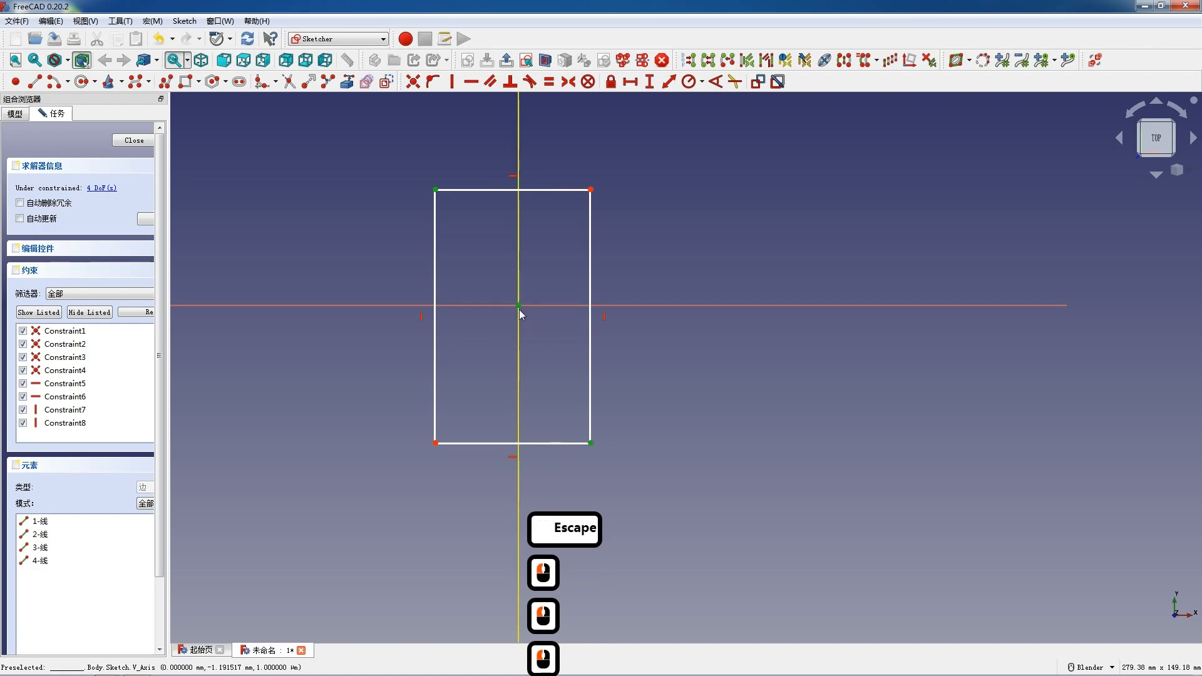
pyautogui.press('s')
# Set the rectangle's bottom edge length to 90 mm.
pyautogui.click(531, 428)
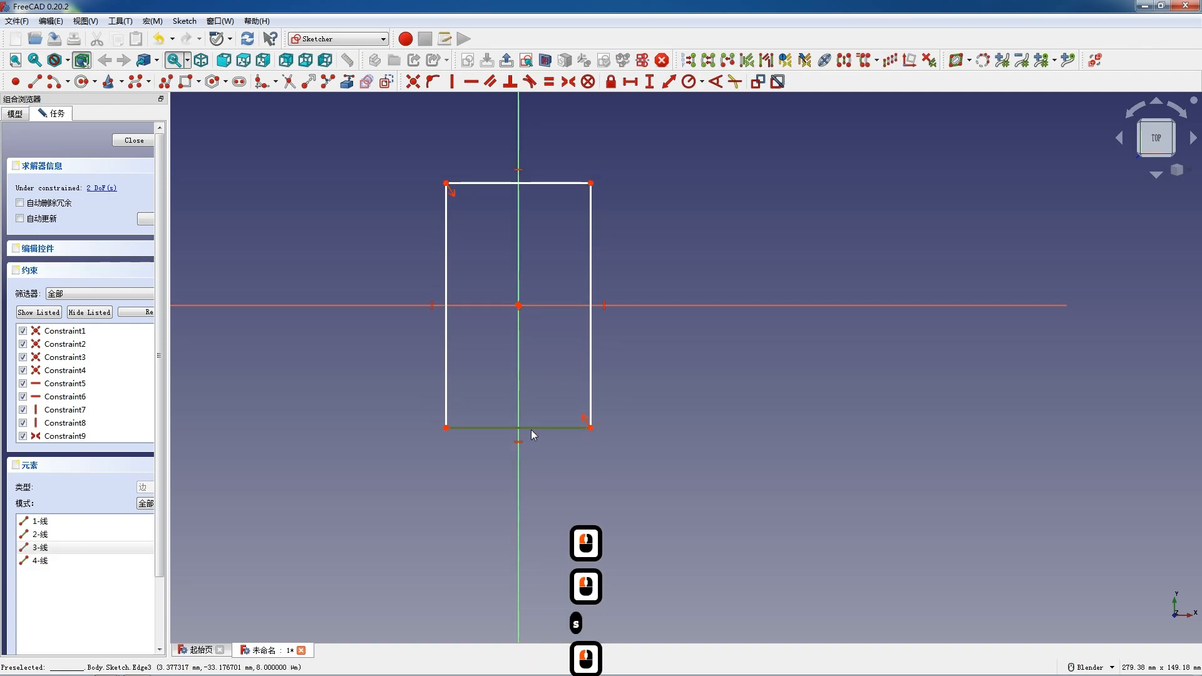
pyautogui.press('l')
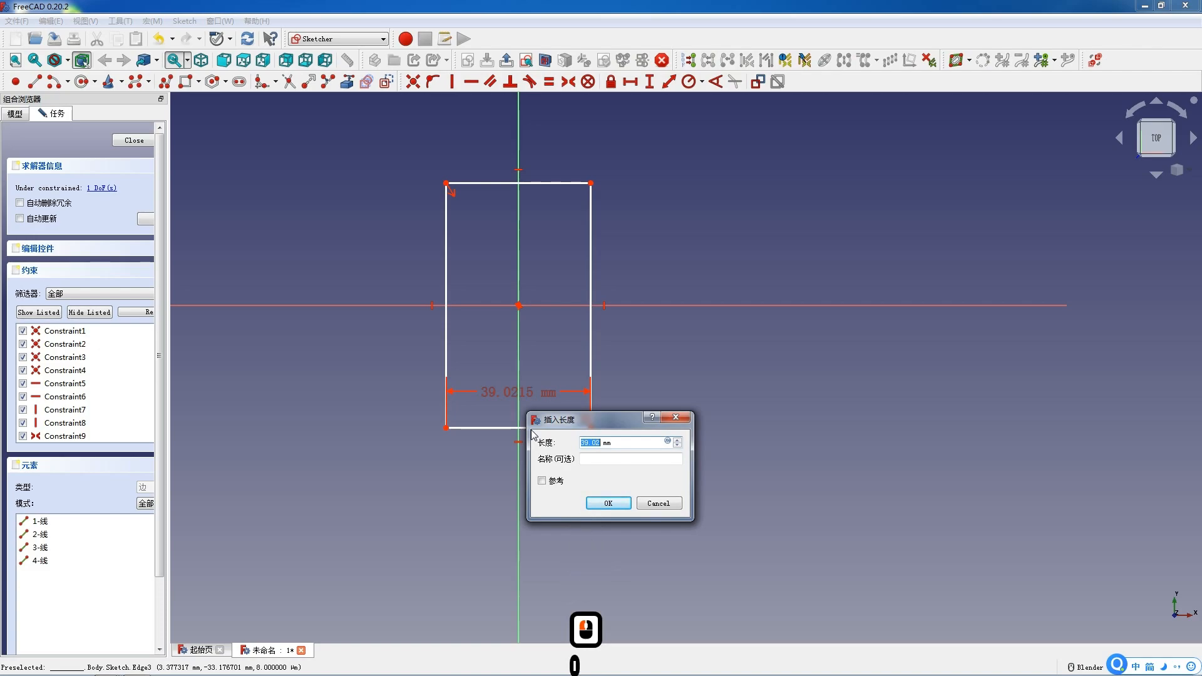
pyautogui.write('9')
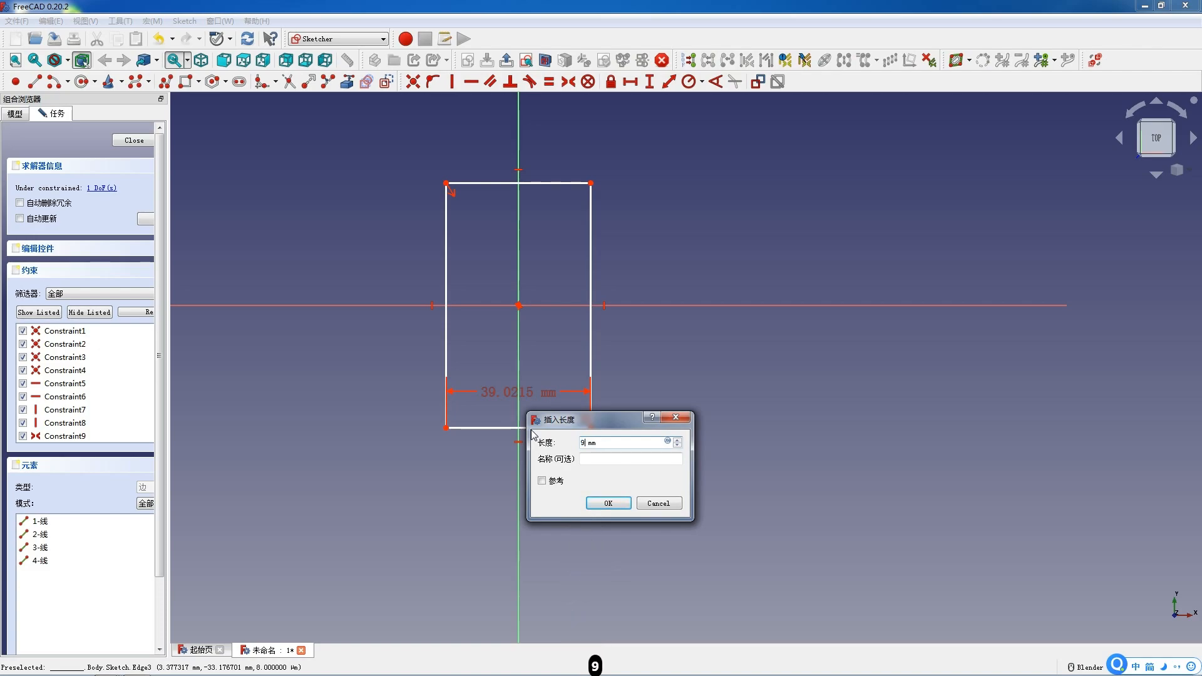
pyautogui.press('Return')
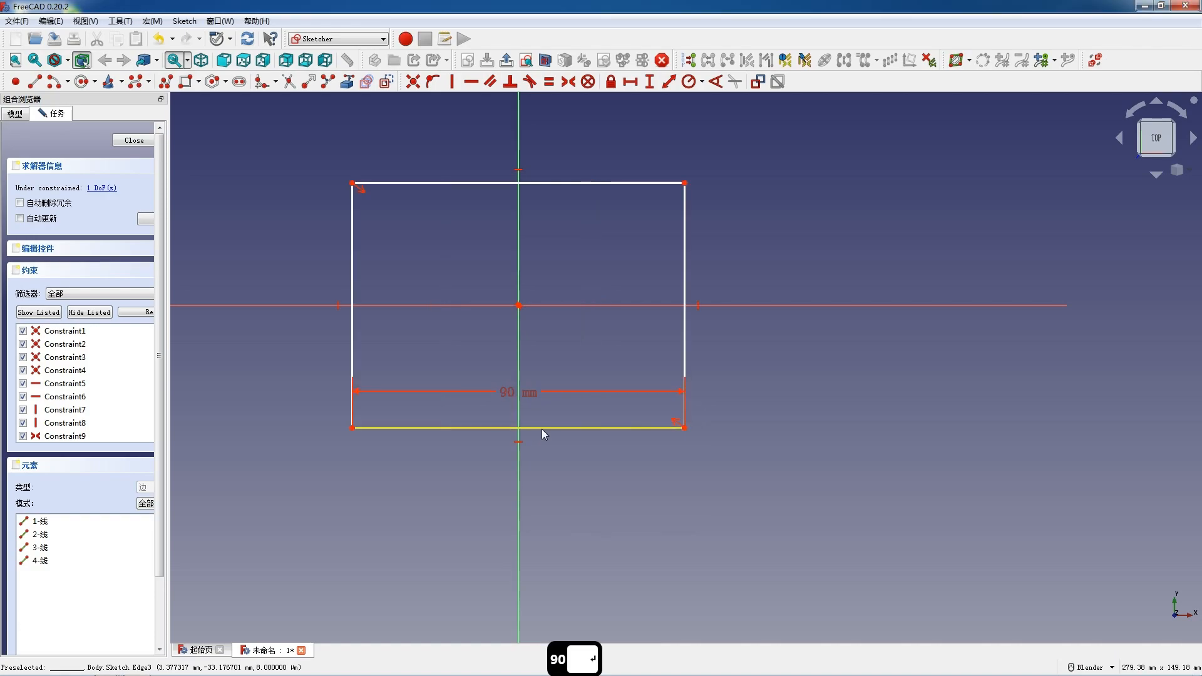
# Set the rectangle's vertical height to 276 mm and close the sketch.
pyautogui.click(352, 269)
pyautogui.write('i')
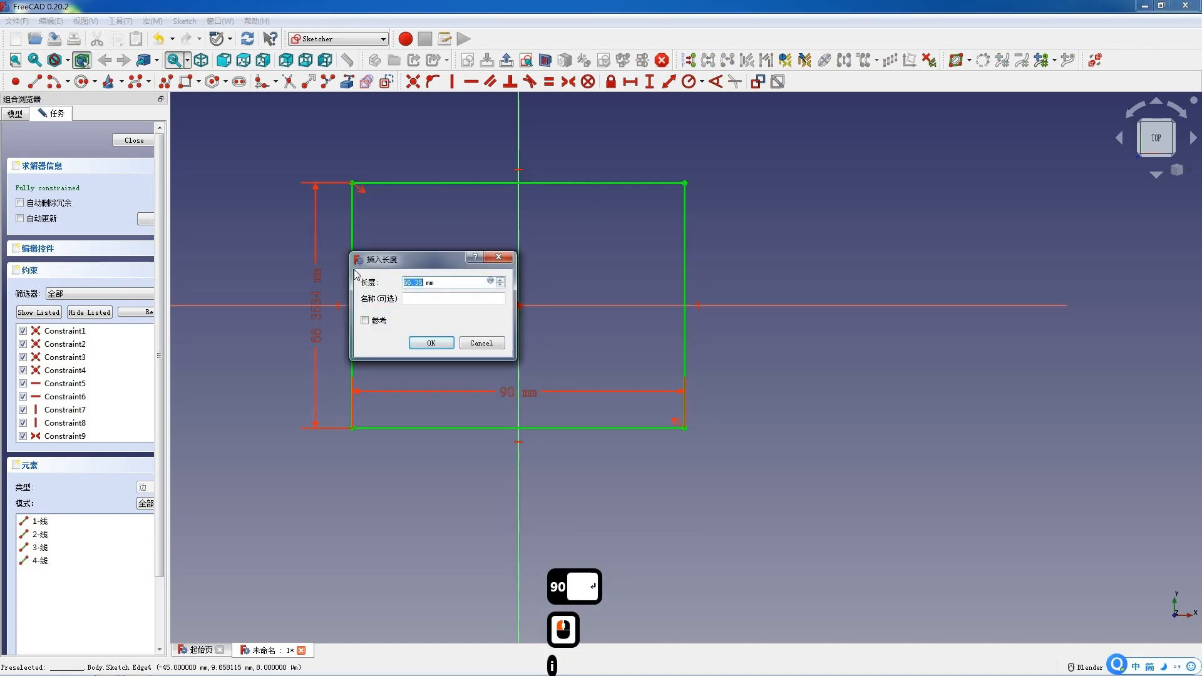
pyautogui.write('27')
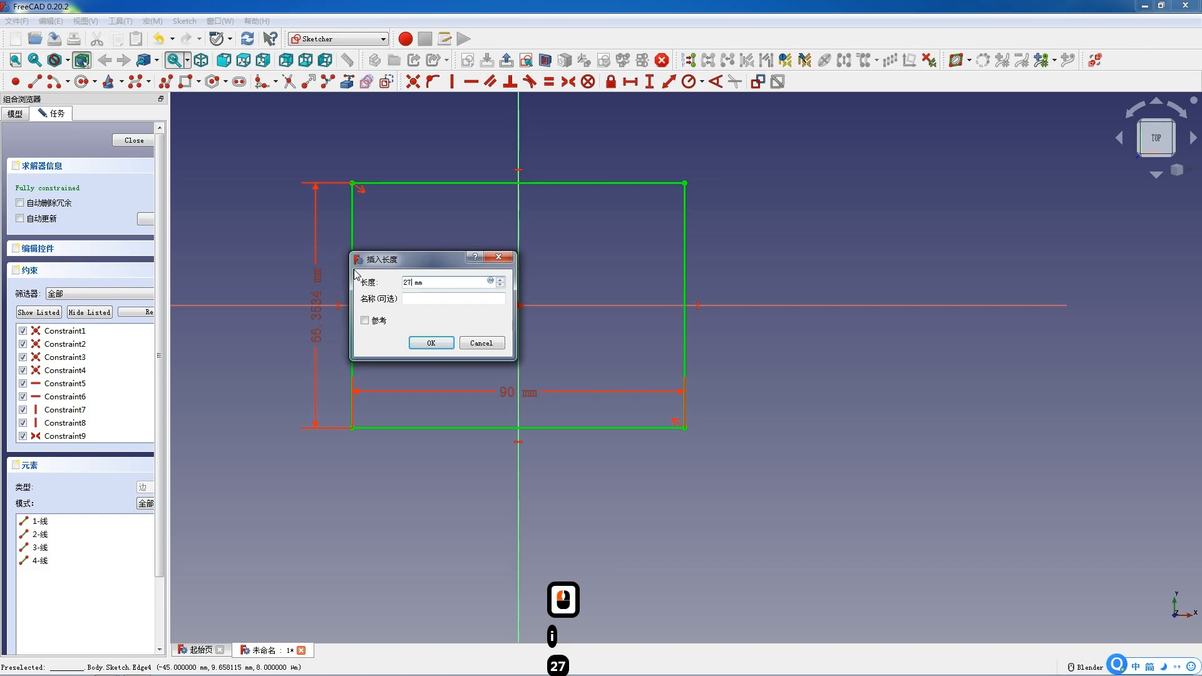
pyautogui.press('Return')
pyautogui.scroll(-8, 460, 341)
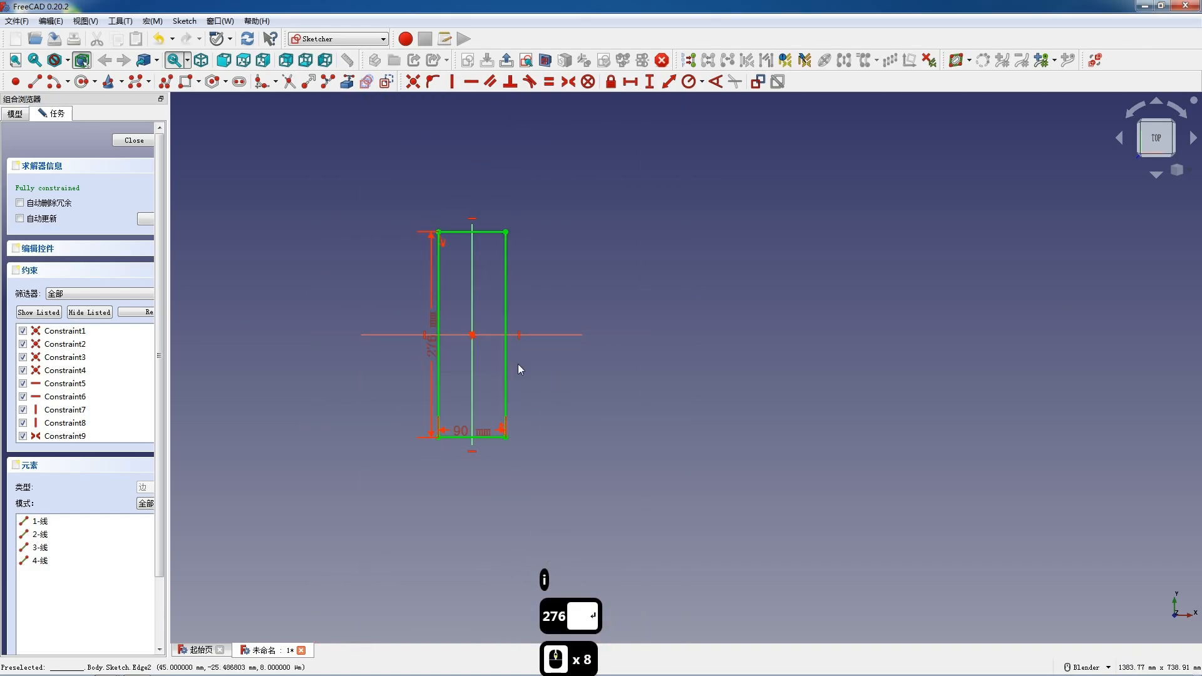
pyautogui.scroll(2, 517, 363)
pyautogui.click(134, 142)
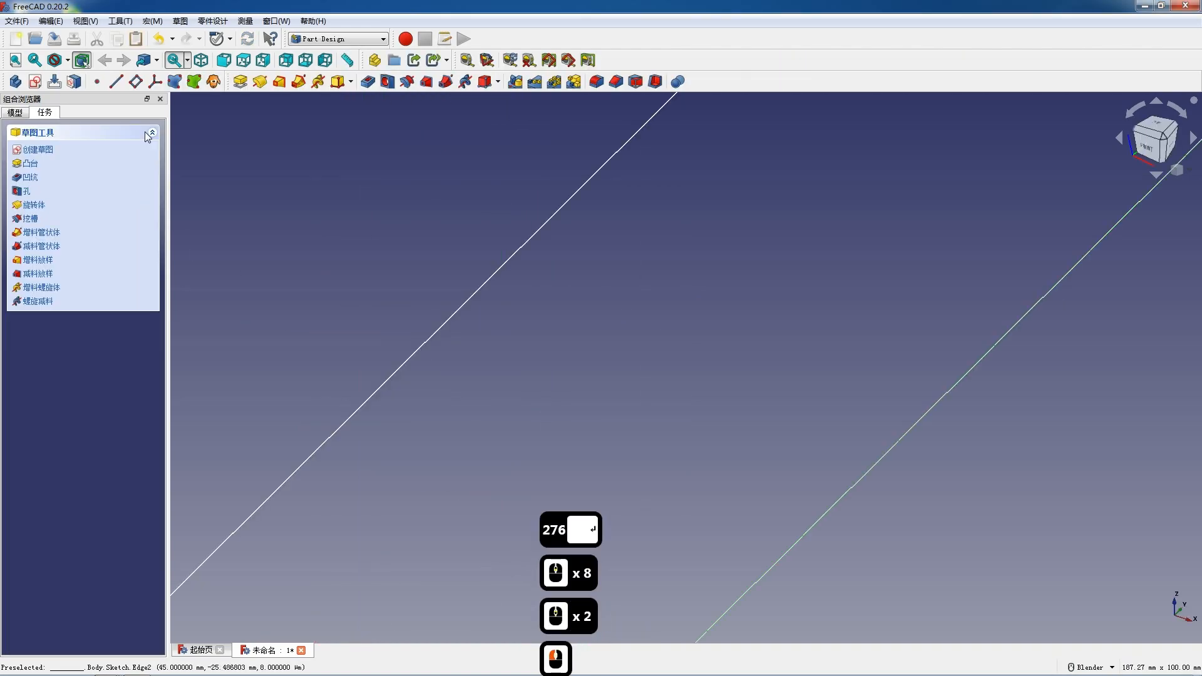
# Pad the rectangle sketch 22 mm.
pyautogui.scroll(-7, 370, 261)
pyautogui.click(240, 82)
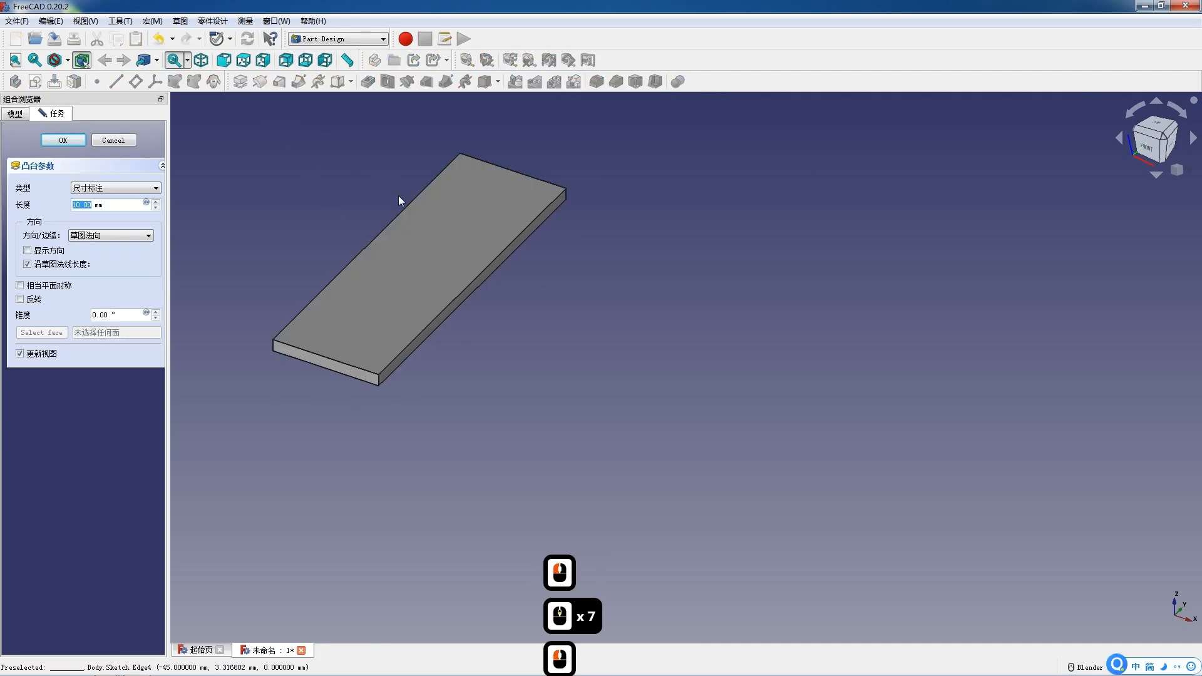
pyautogui.write('22')
pyautogui.press('Return')
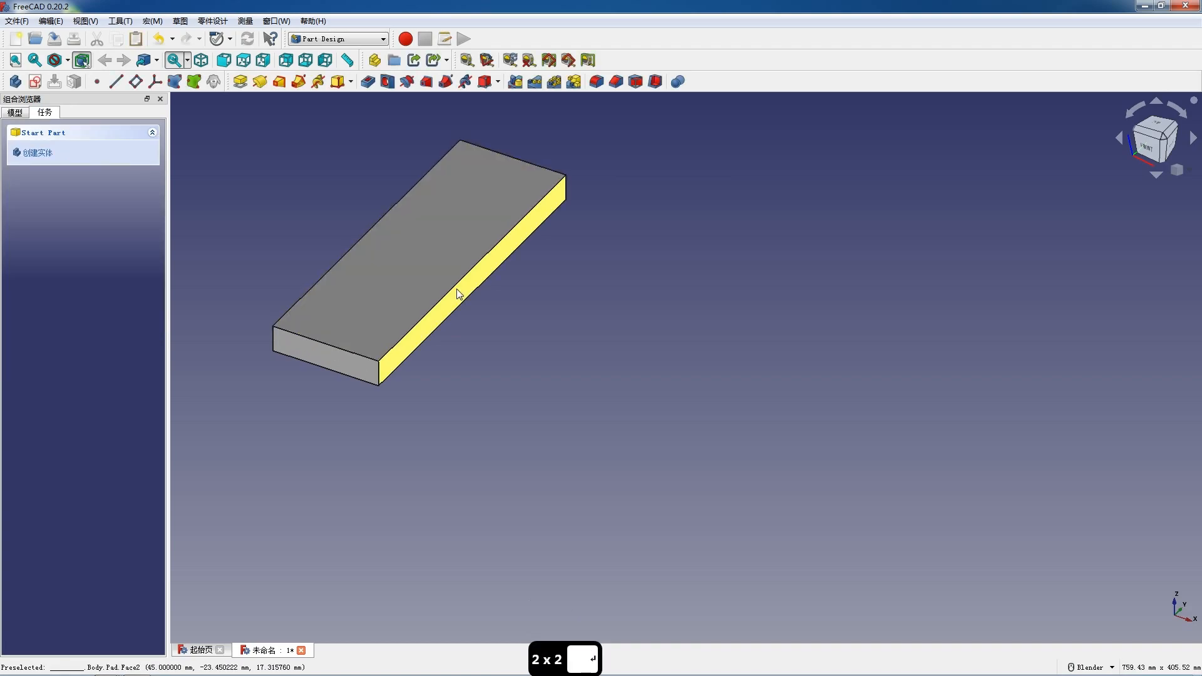
# Create a sketch on the pad's long side face and draw a semicircular arc about 85 mm in radius centred on the origin.
pyautogui.click(462, 289)
pyautogui.click(38, 83)
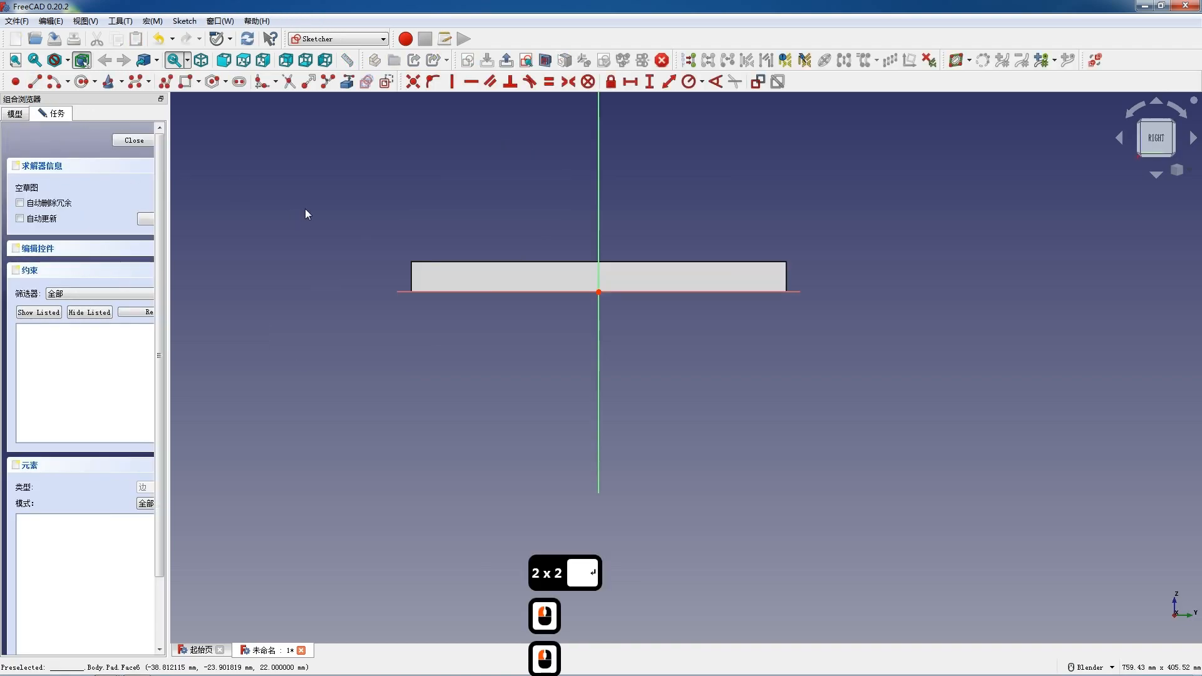
pyautogui.click(57, 82)
pyautogui.click(598, 292)
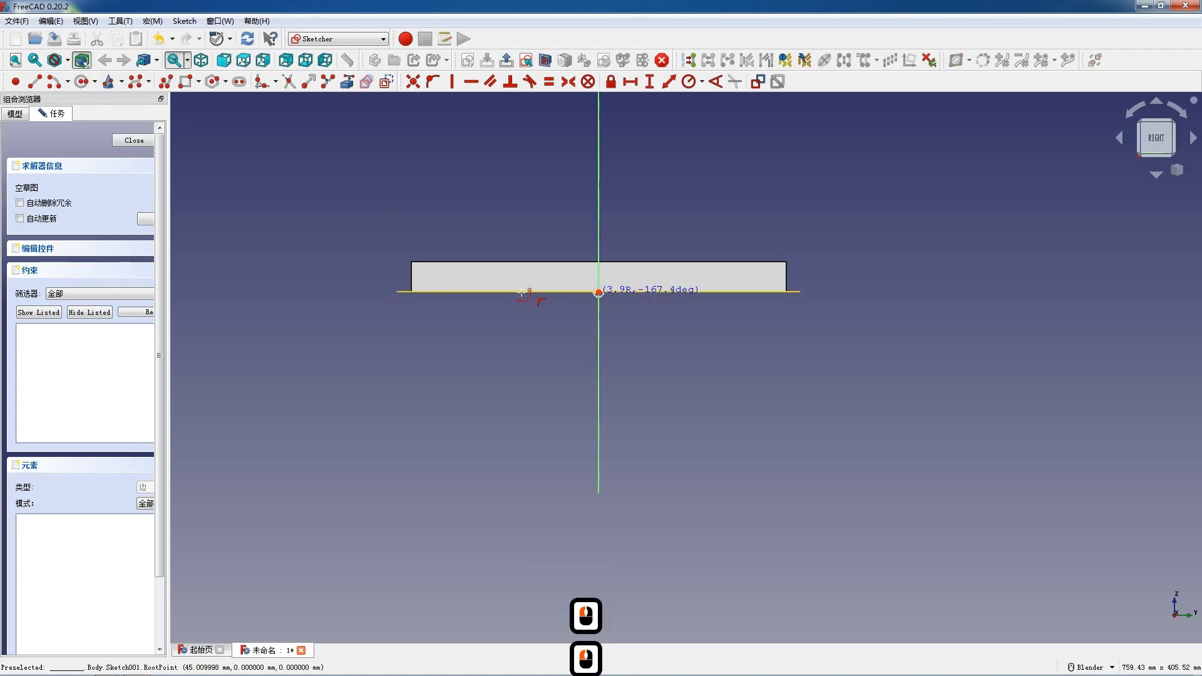
pyautogui.click(485, 291)
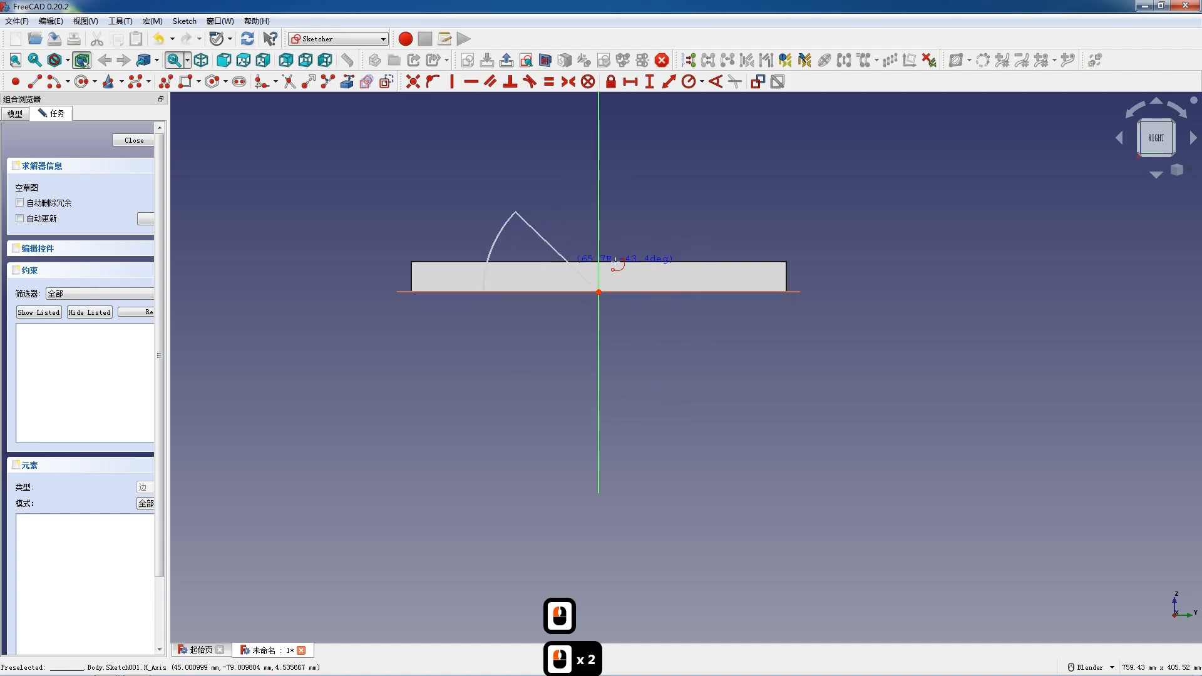
pyautogui.click(712, 291)
pyautogui.press('Escape')
# Set the arc's radius to 93 mm and close the sketch.
pyautogui.click(496, 243)
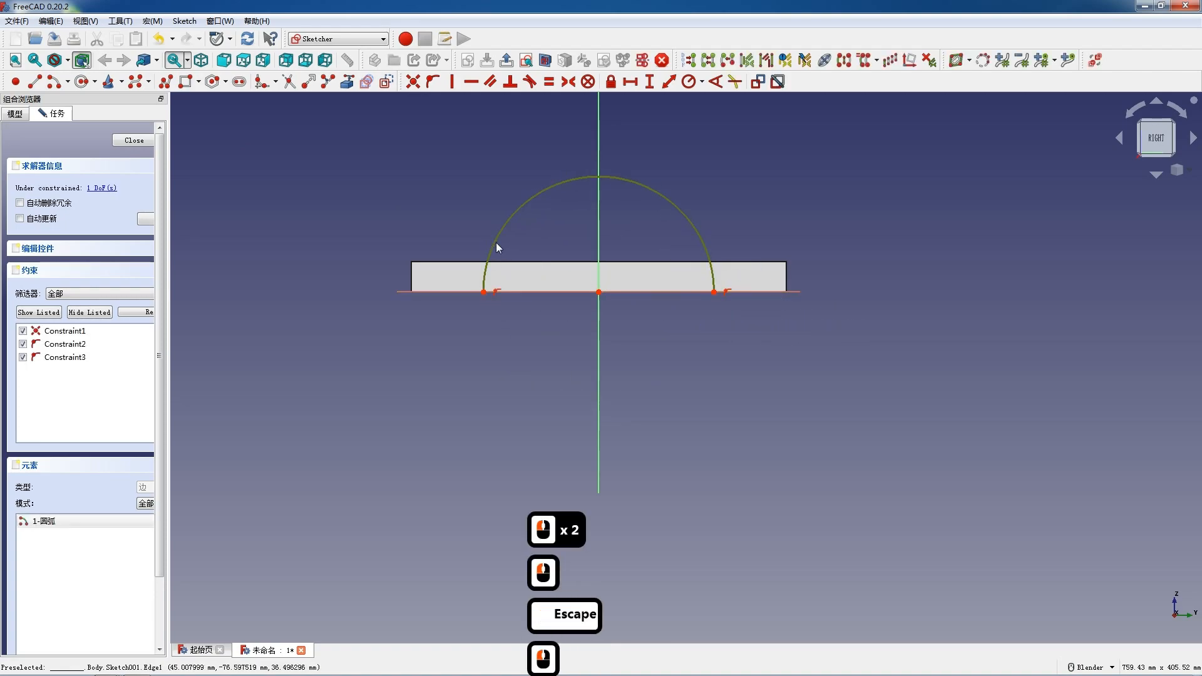
pyautogui.click(689, 81)
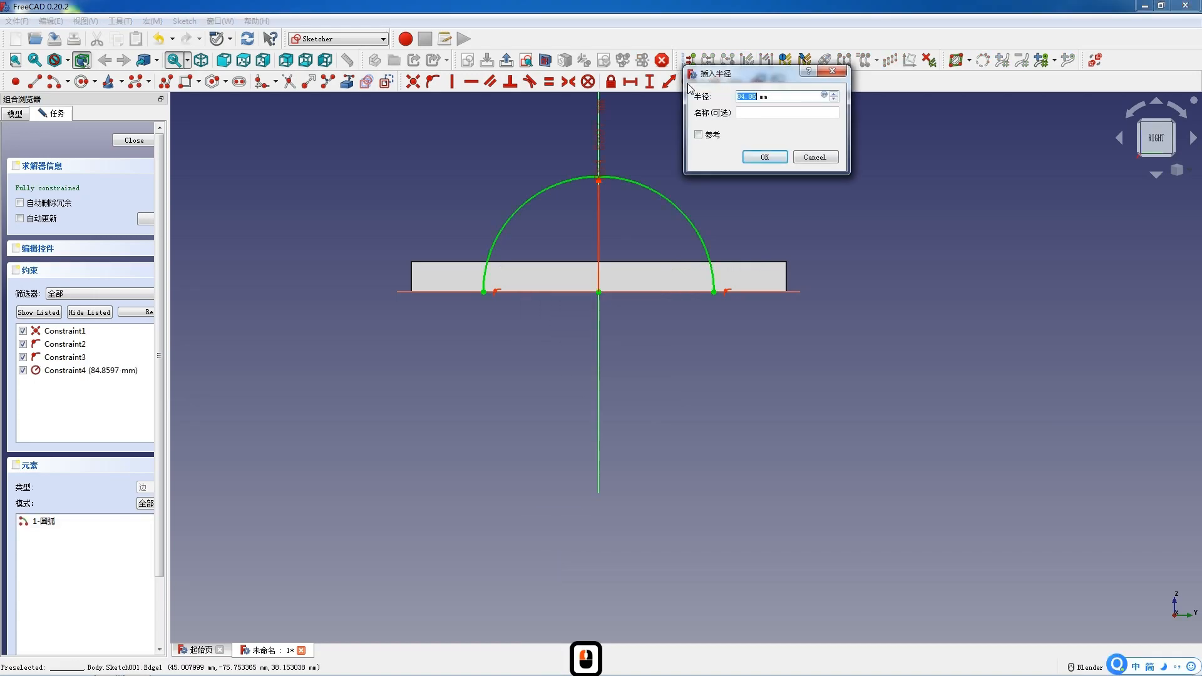
pyautogui.write('93')
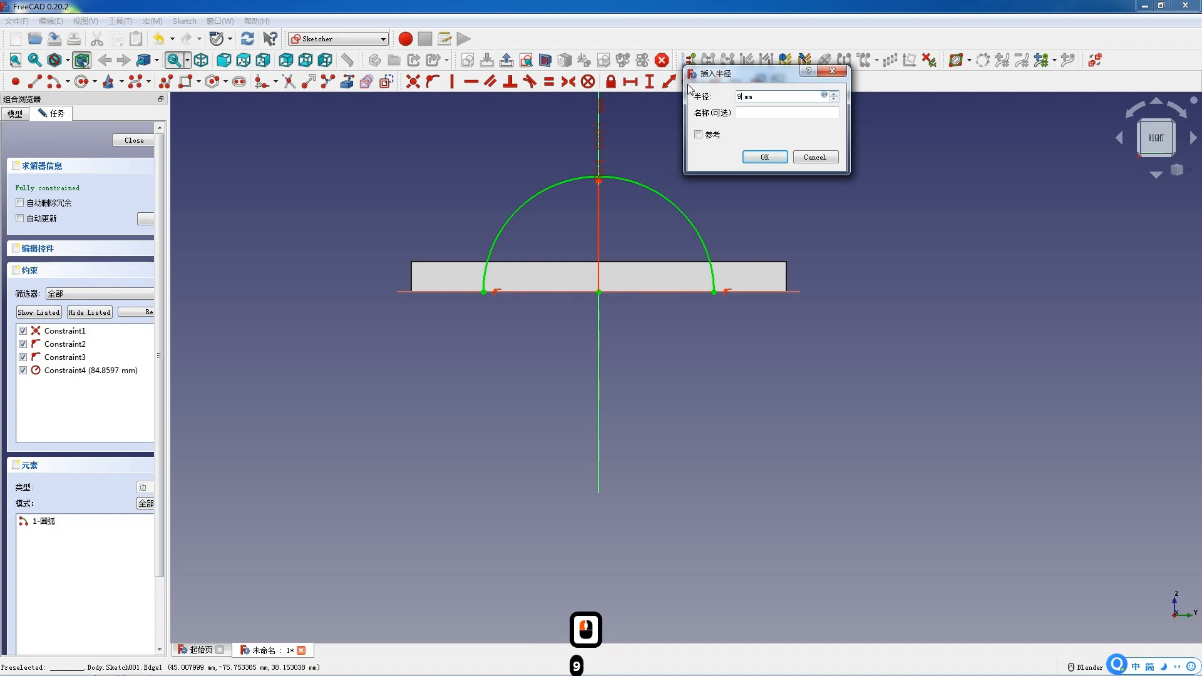
pyautogui.press('Return')
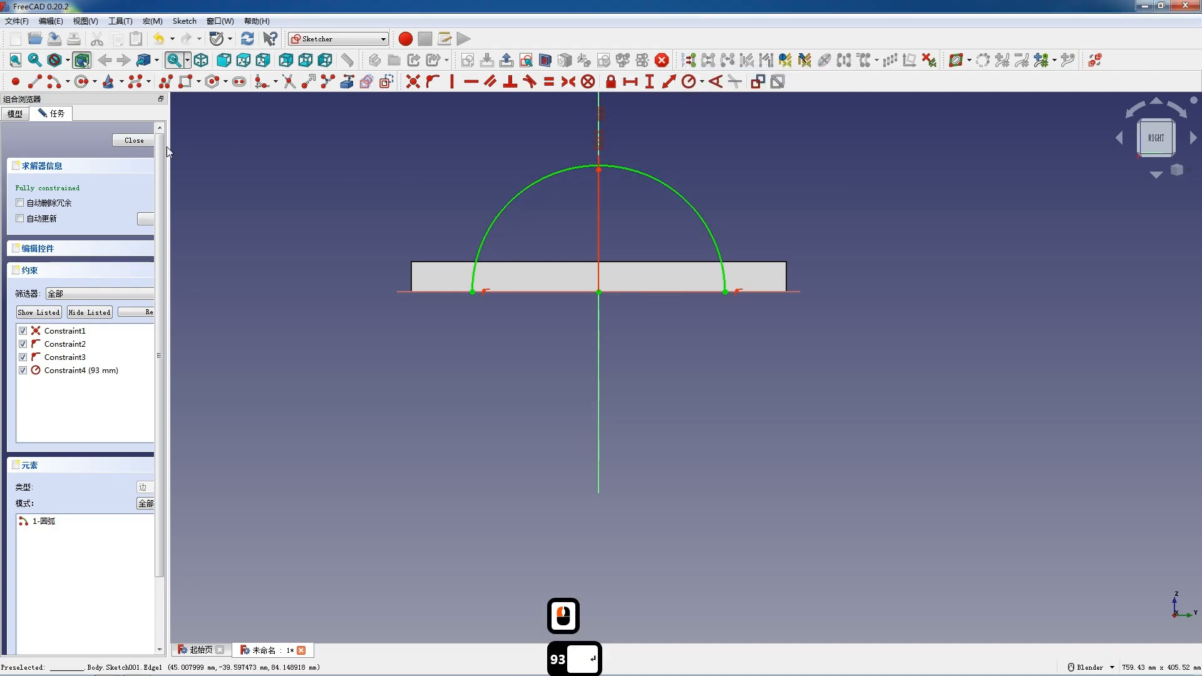
pyautogui.click(142, 140)
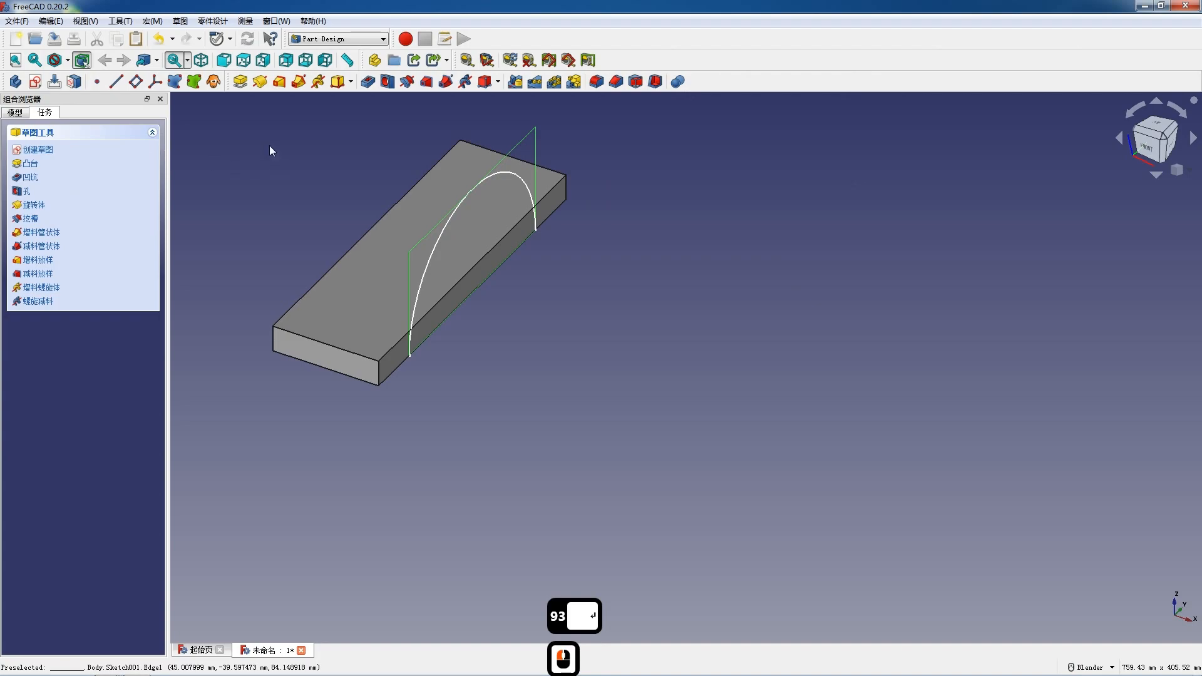
pyautogui.click(240, 82)
pyautogui.click(20, 300)
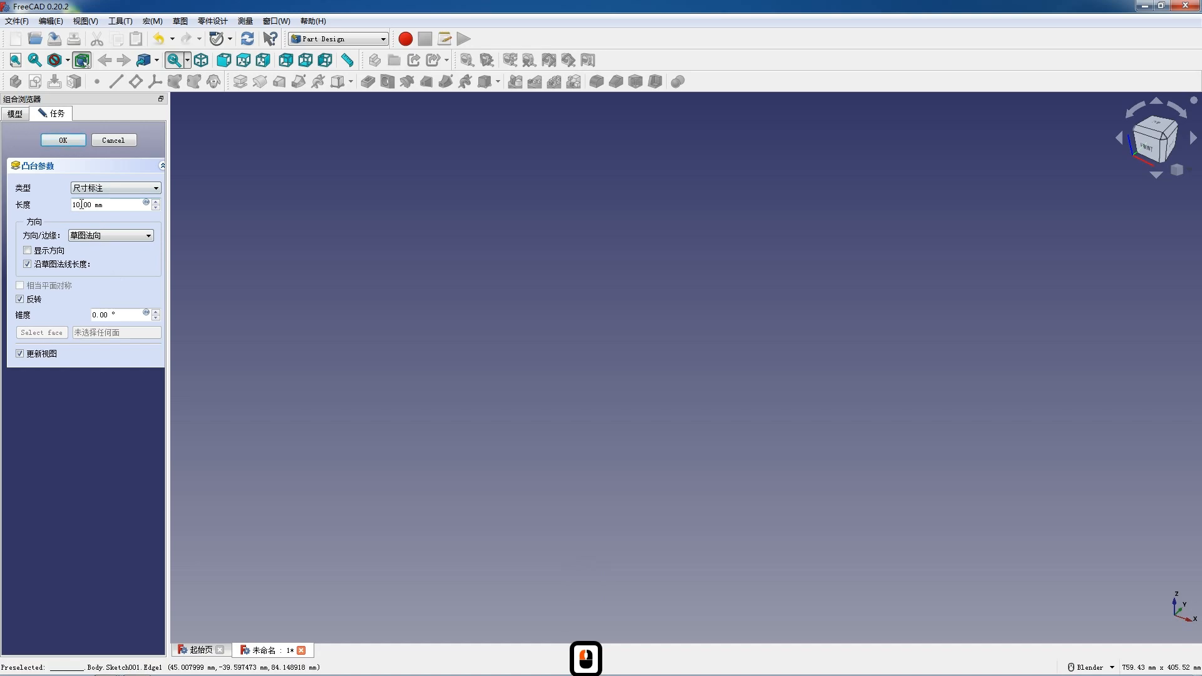
pyautogui.click(101, 141)
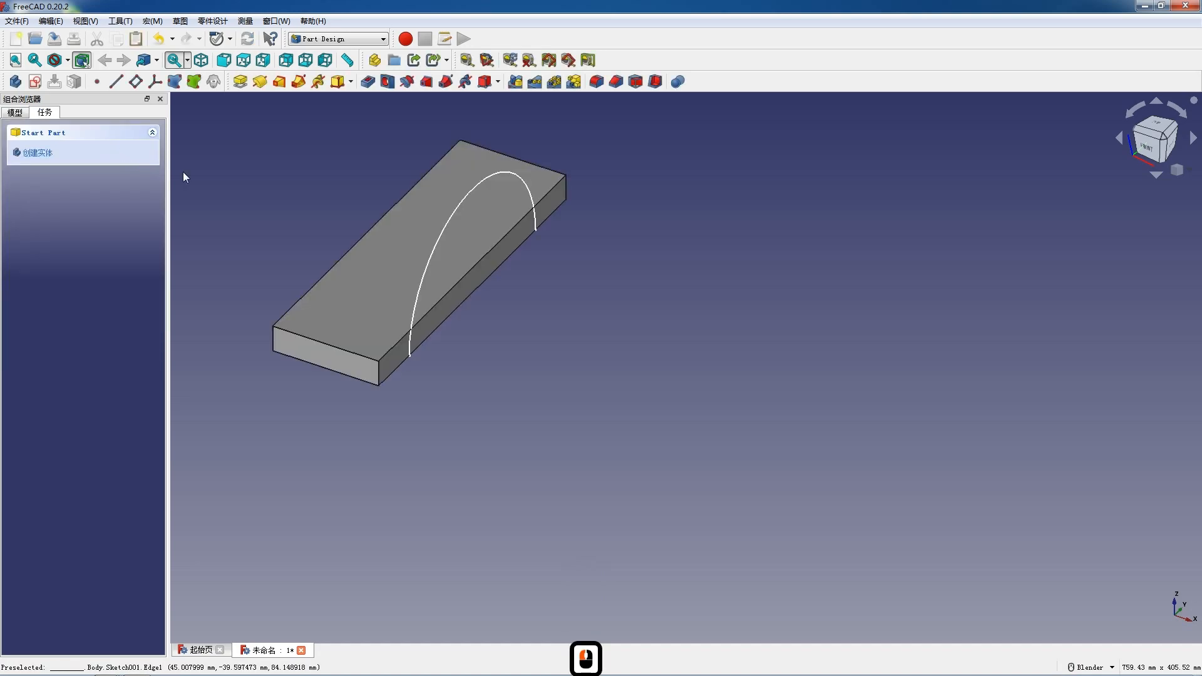
# Reopen the arc sketch and draw a line joining the arc's two endpoints along the base edge.
pyautogui.click(23, 115)
pyautogui.doubleClick(67, 204)
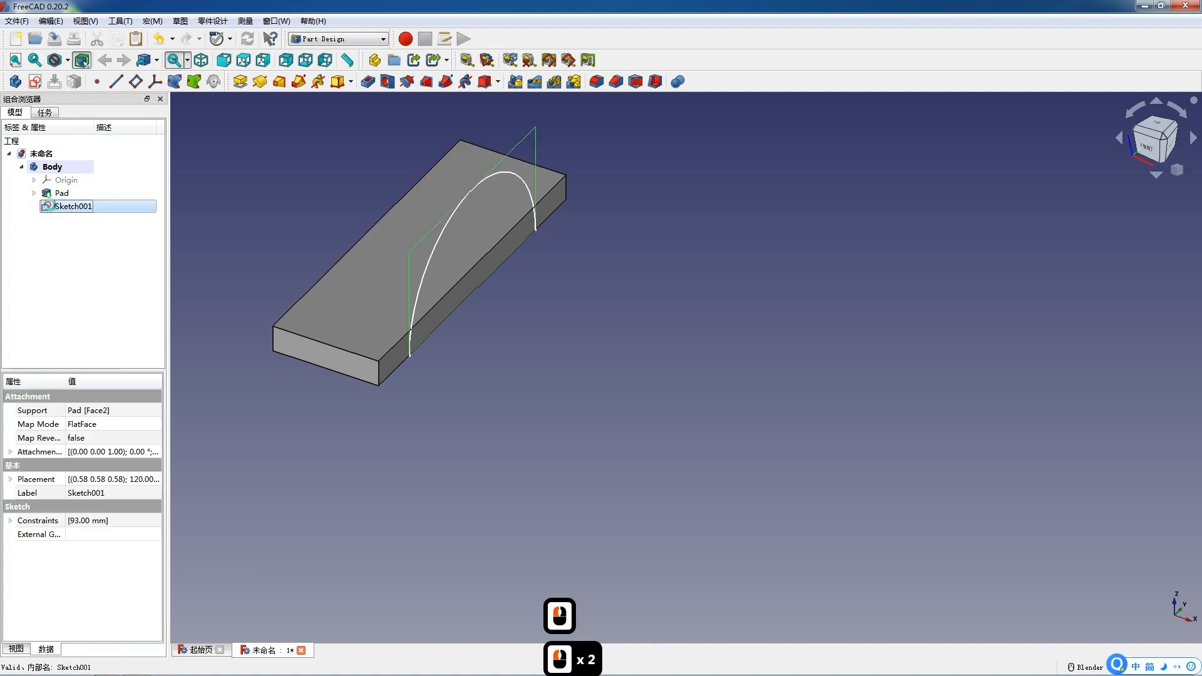
pyautogui.click(42, 82)
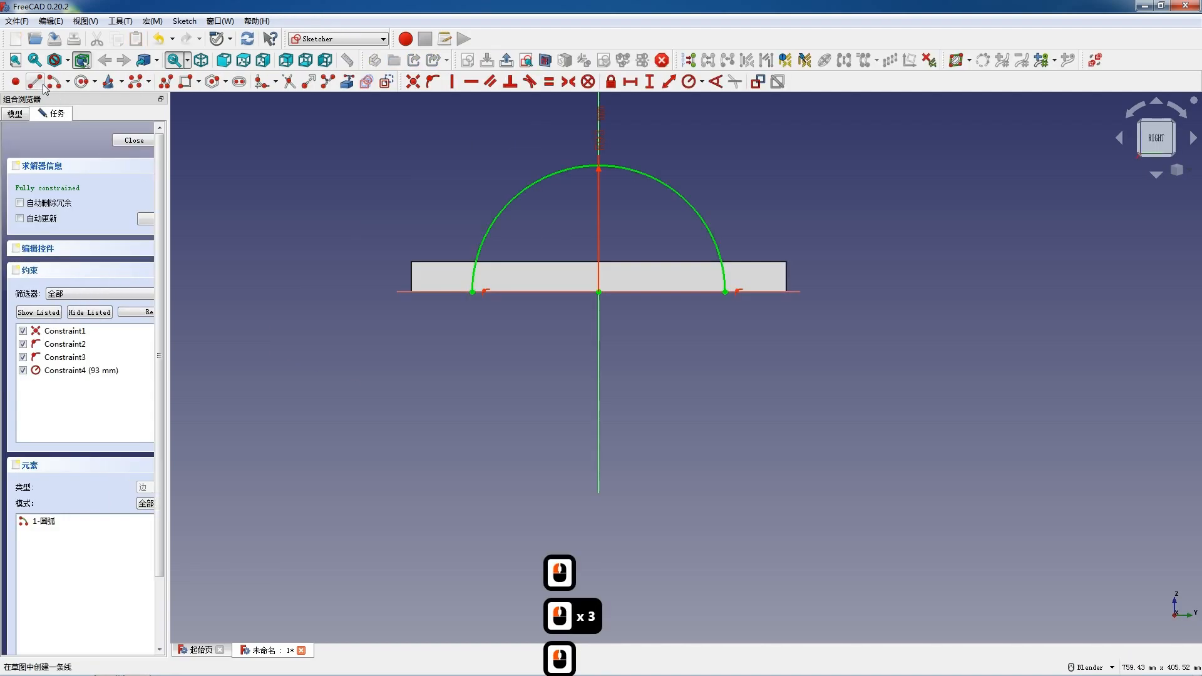
pyautogui.click(473, 291)
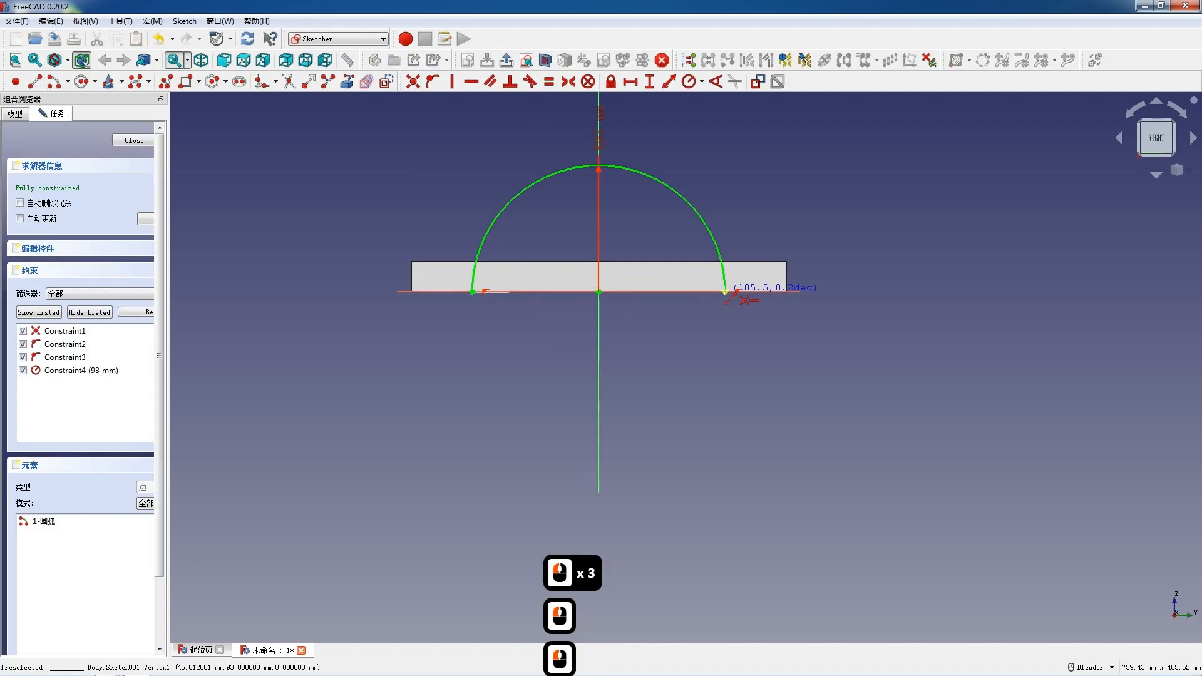
pyautogui.click(723, 292)
pyautogui.press('Escape')
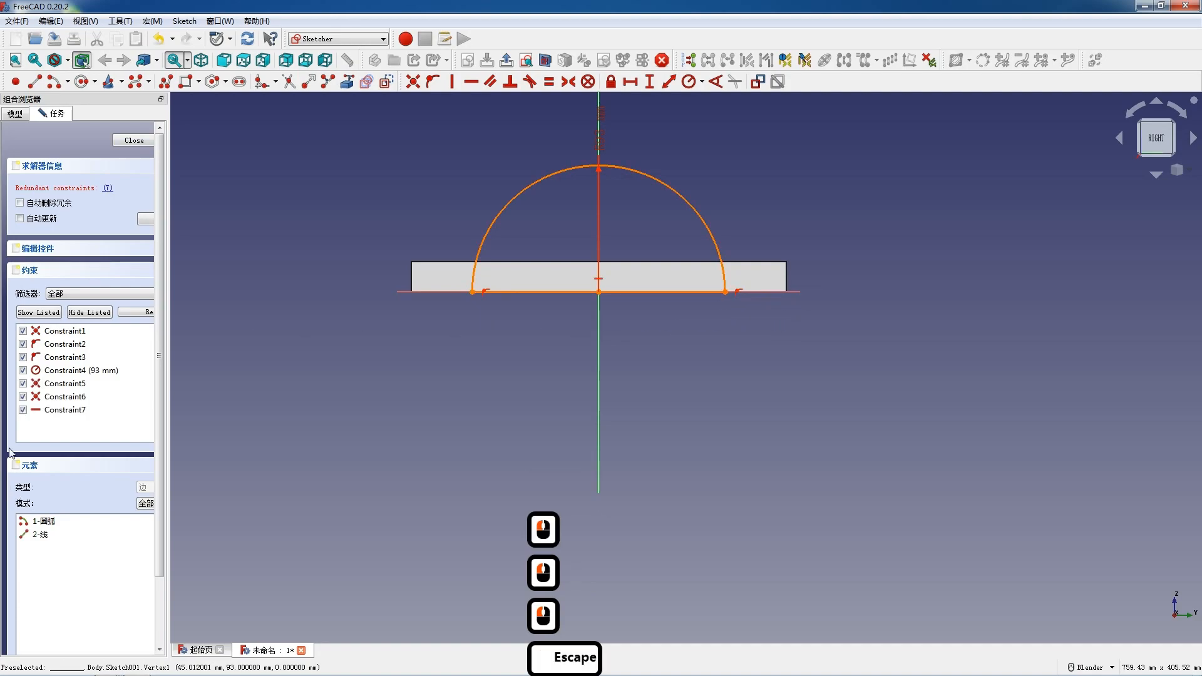
# Delete the redundant horizontal constraint on the new line and close the sketch.
pyautogui.click(59, 410)
pyautogui.press('Delete')
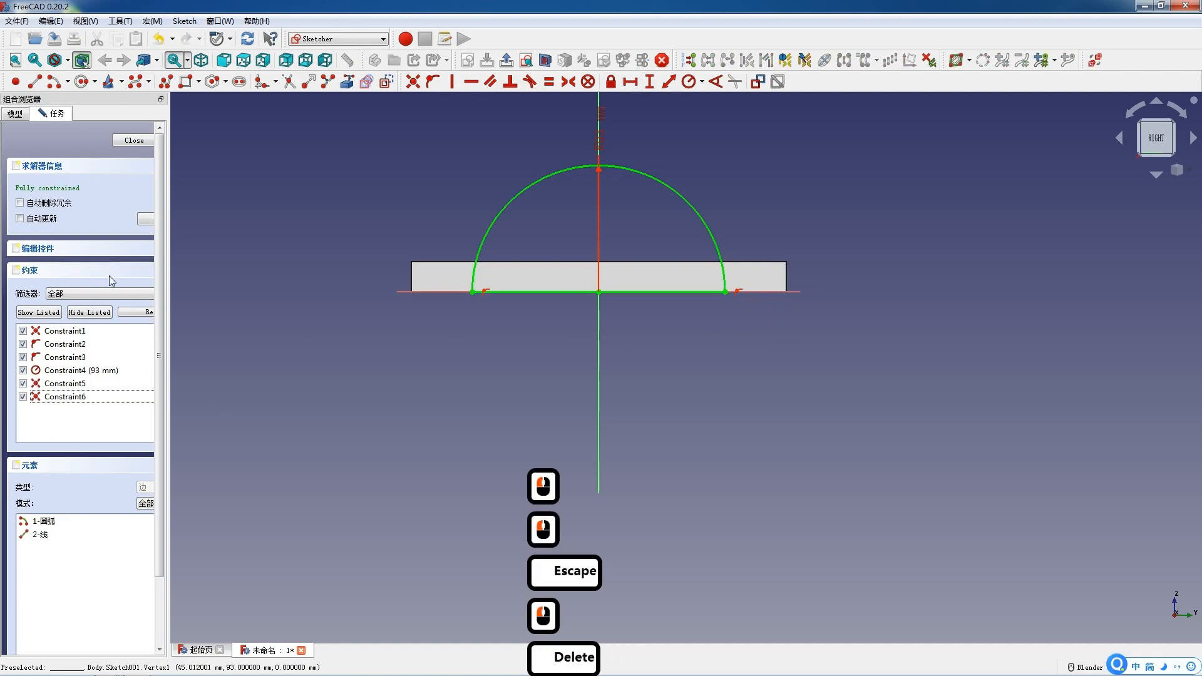
pyautogui.click(123, 143)
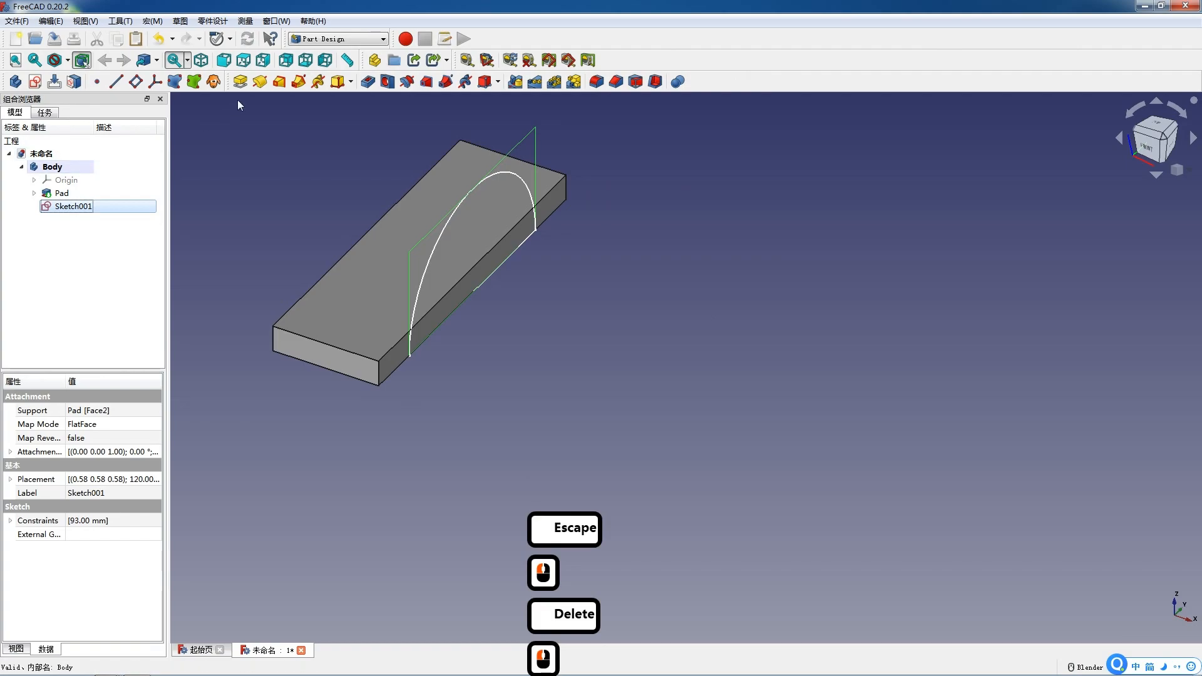
# Pad the arc profile 90 mm with the direction reversed.
pyautogui.click(240, 81)
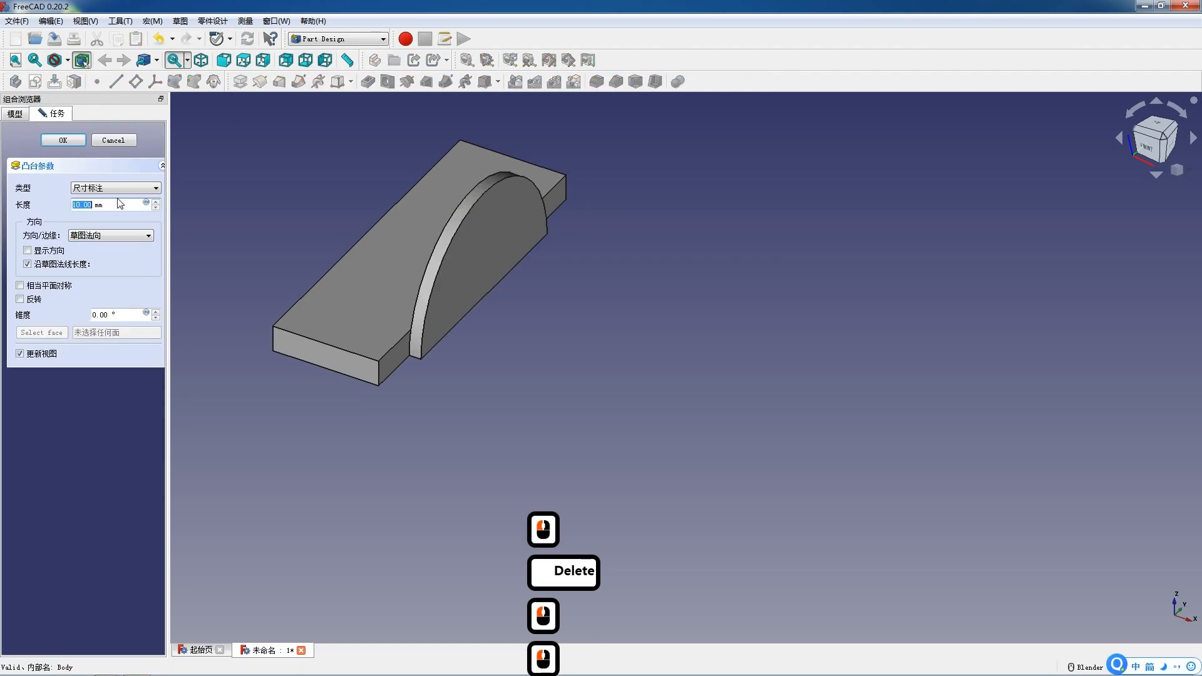
pyautogui.click(19, 299)
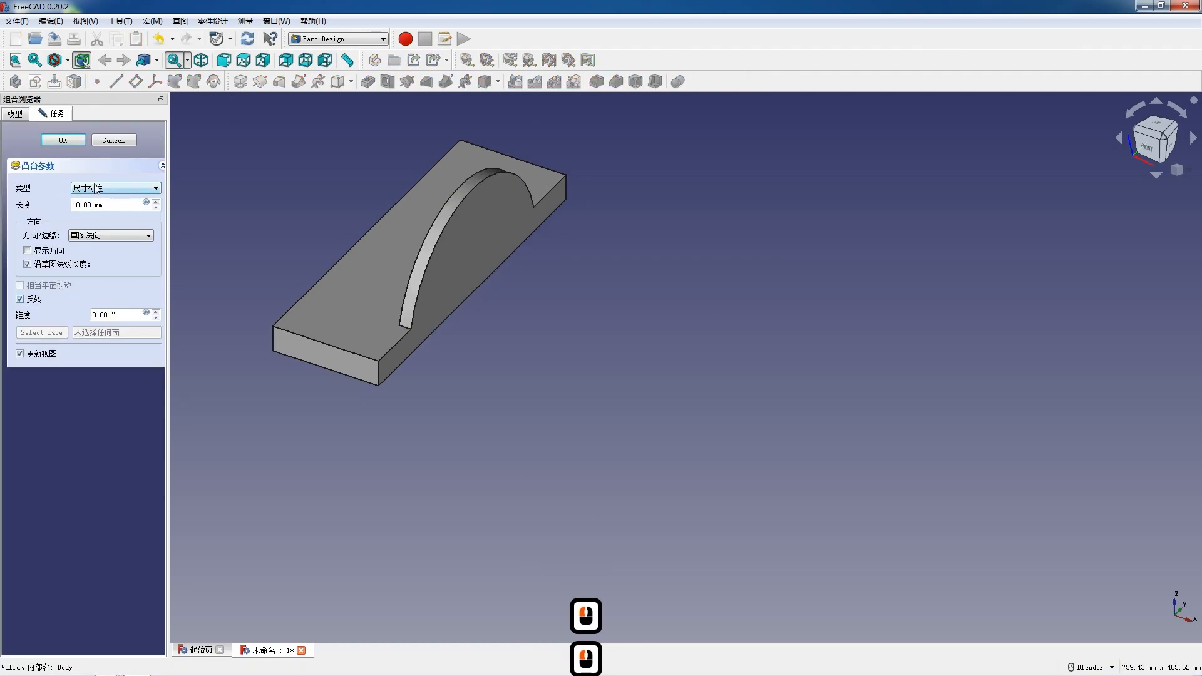
pyautogui.doubleClick(80, 204)
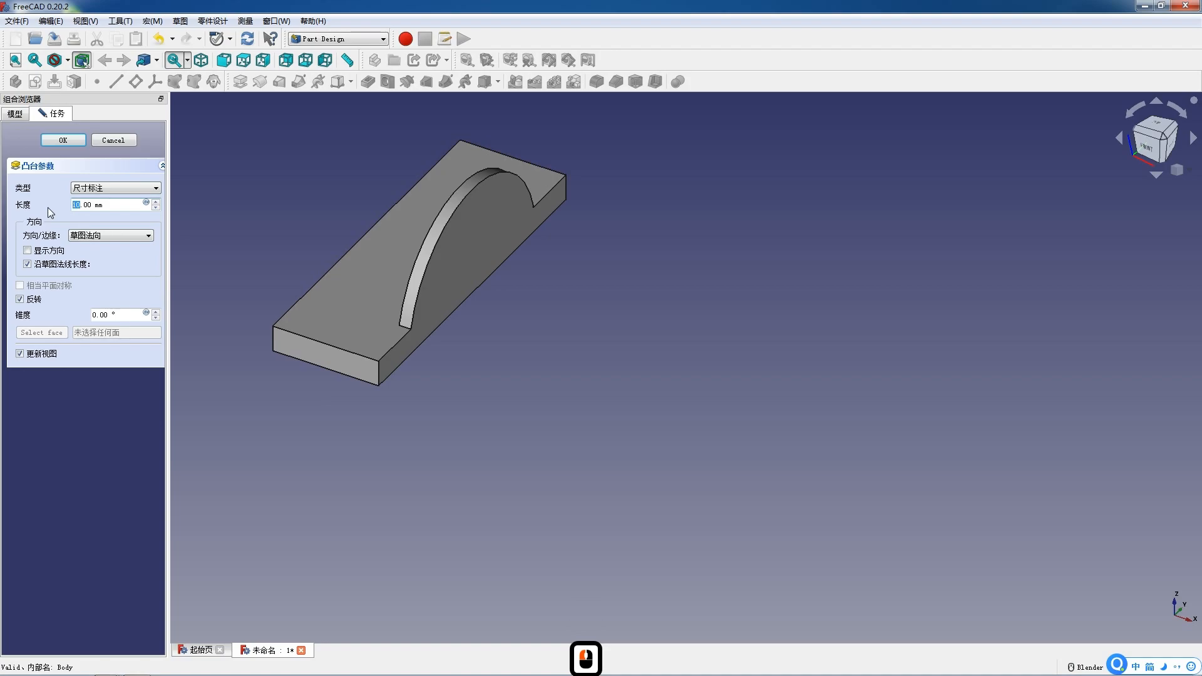
pyautogui.write('90')
pyautogui.press('Return')
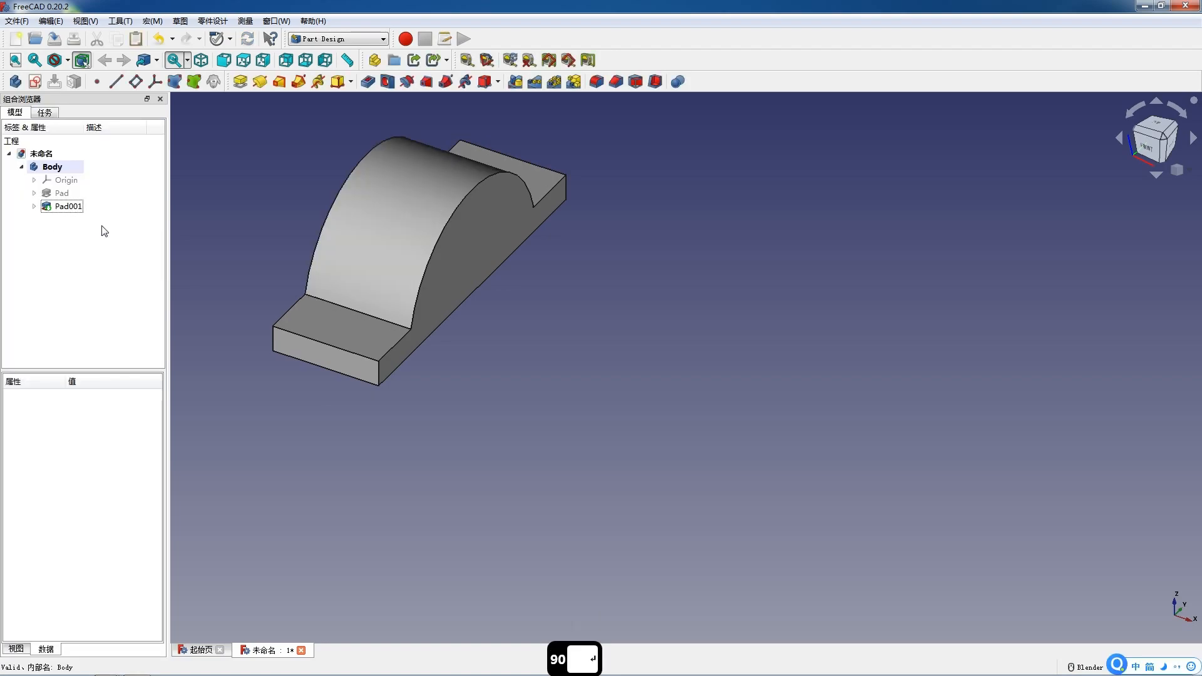
# Create a new sketch on the flat end face of the arched pad.
pyautogui.moveTo(314, 316); pyautogui.dragTo(571, 357, button='middle')
pyautogui.click(305, 196)
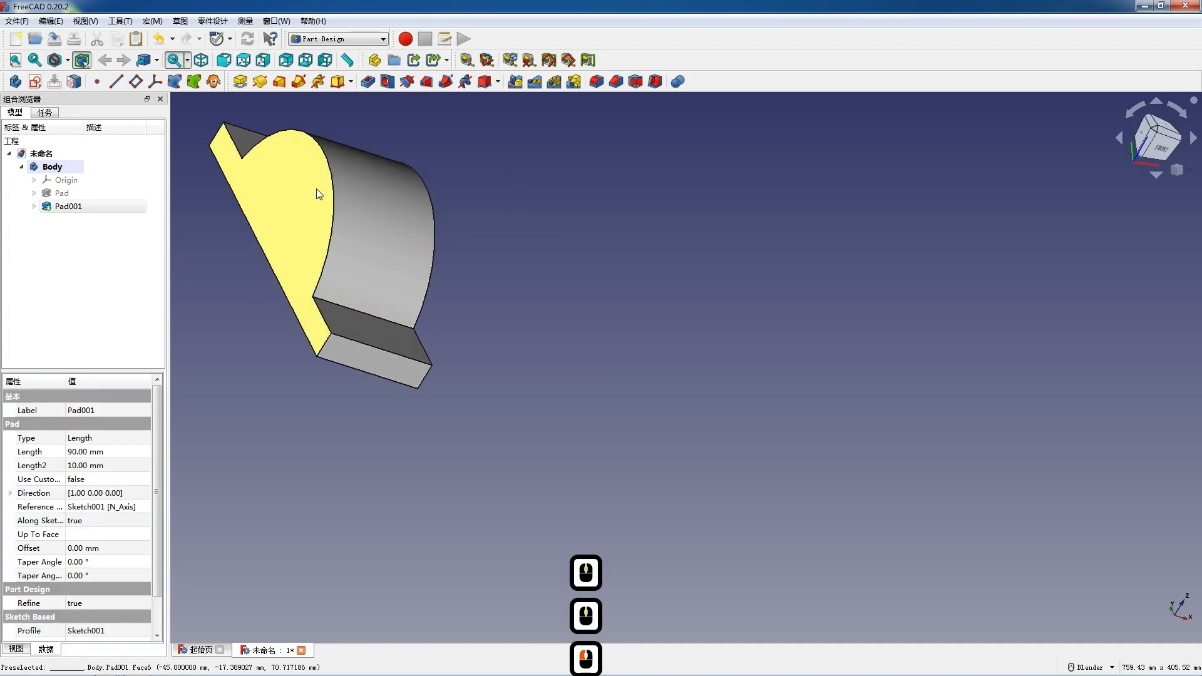
pyautogui.click(35, 82)
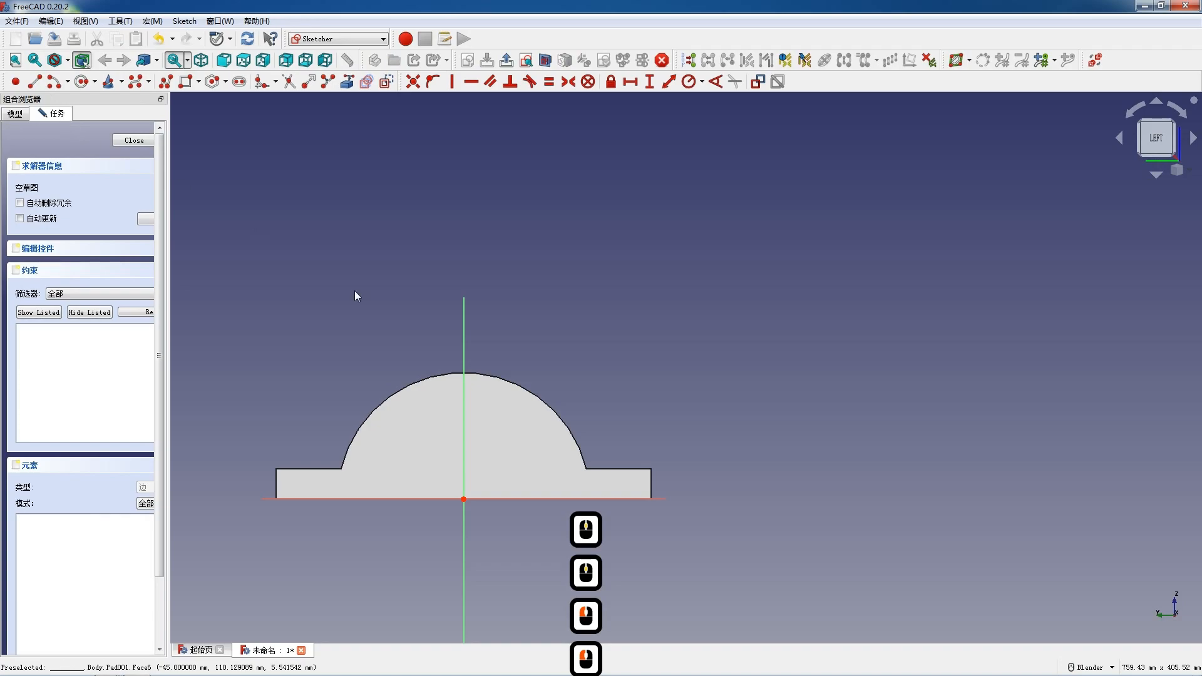
# Draw a rectangle straddling the vertical axis, over the arch and above its base line.
pyautogui.click(185, 82)
pyautogui.click(407, 316)
pyautogui.click(528, 433)
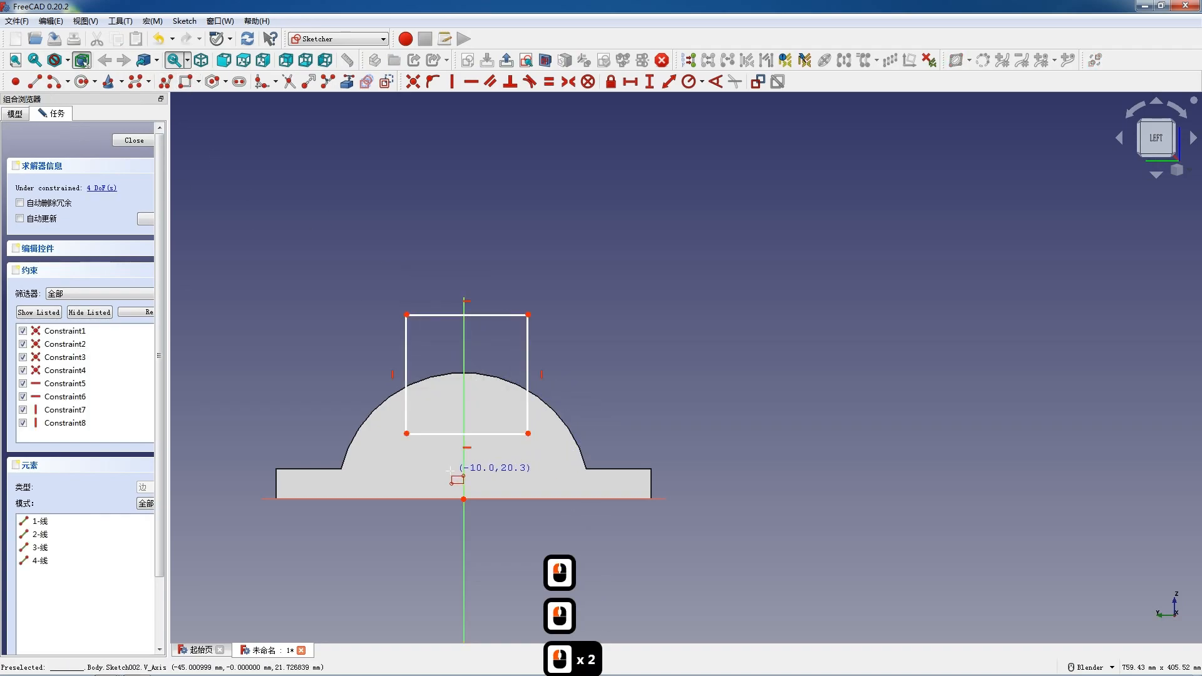
pyautogui.press('Escape')
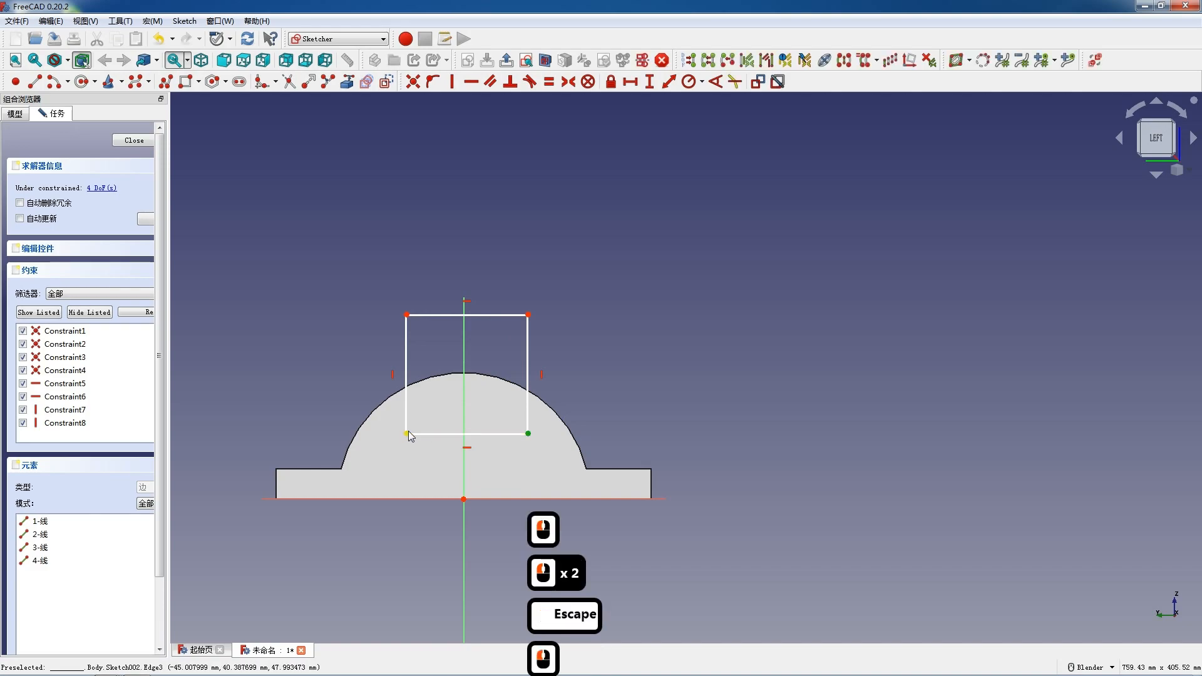
# Constrain the rectangle's bottom corners symmetric about the vertical axis.
pyautogui.doubleClick(455, 428)
pyautogui.click(465, 424)
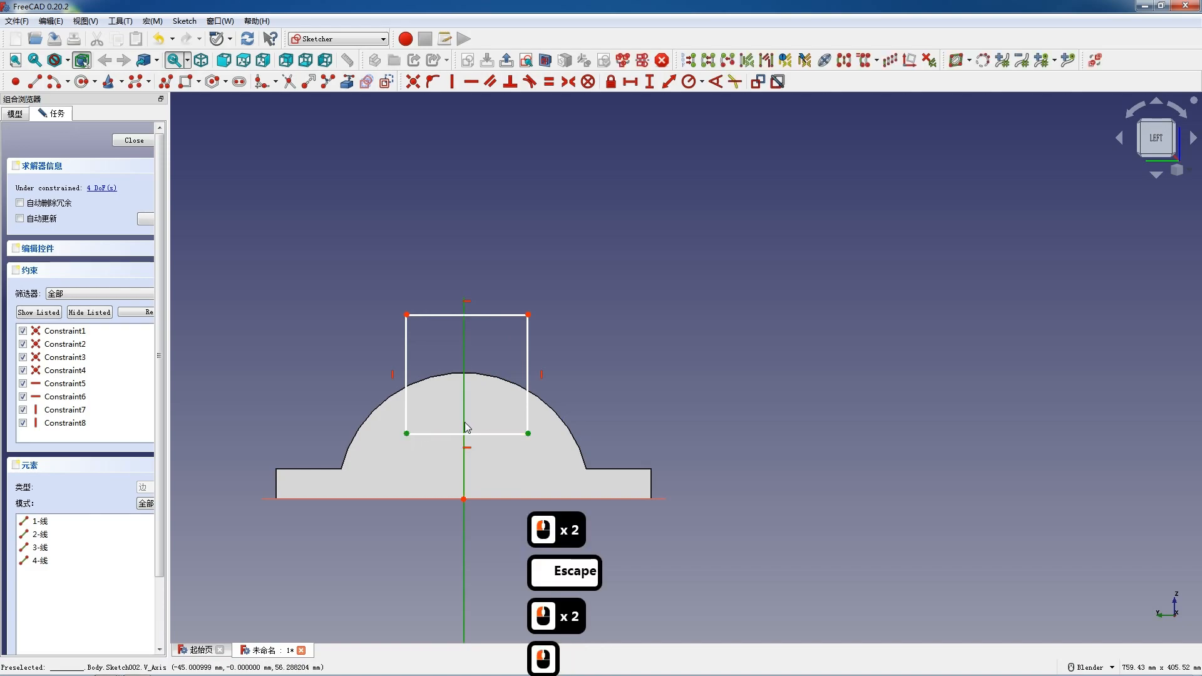
pyautogui.press('s')
pyautogui.scroll(2, 464, 422)
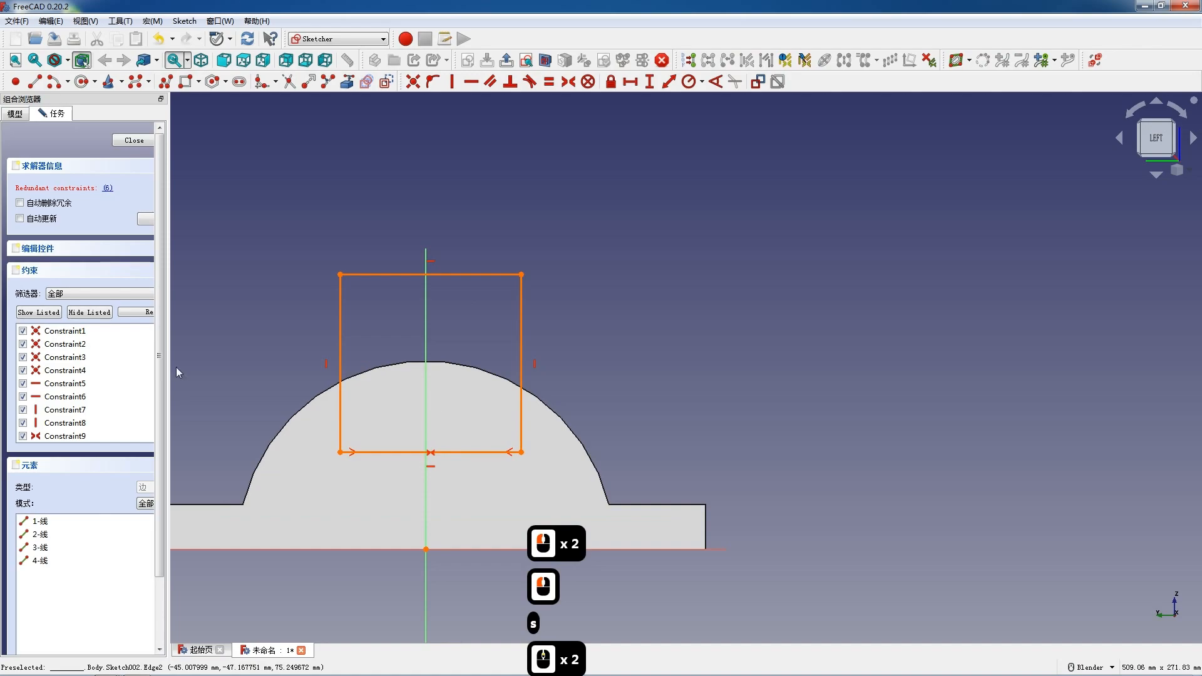
# Delete the redundant horizontal constraint from the rectangle sketch.
pyautogui.click(84, 398)
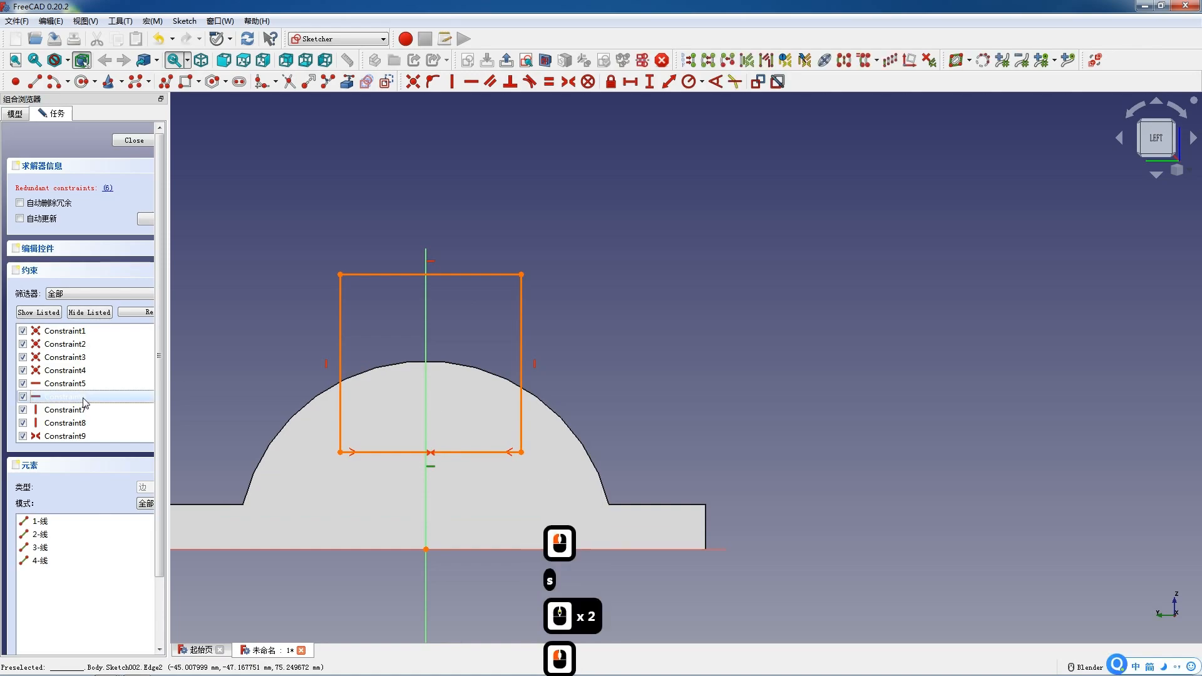
pyautogui.press('Delete')
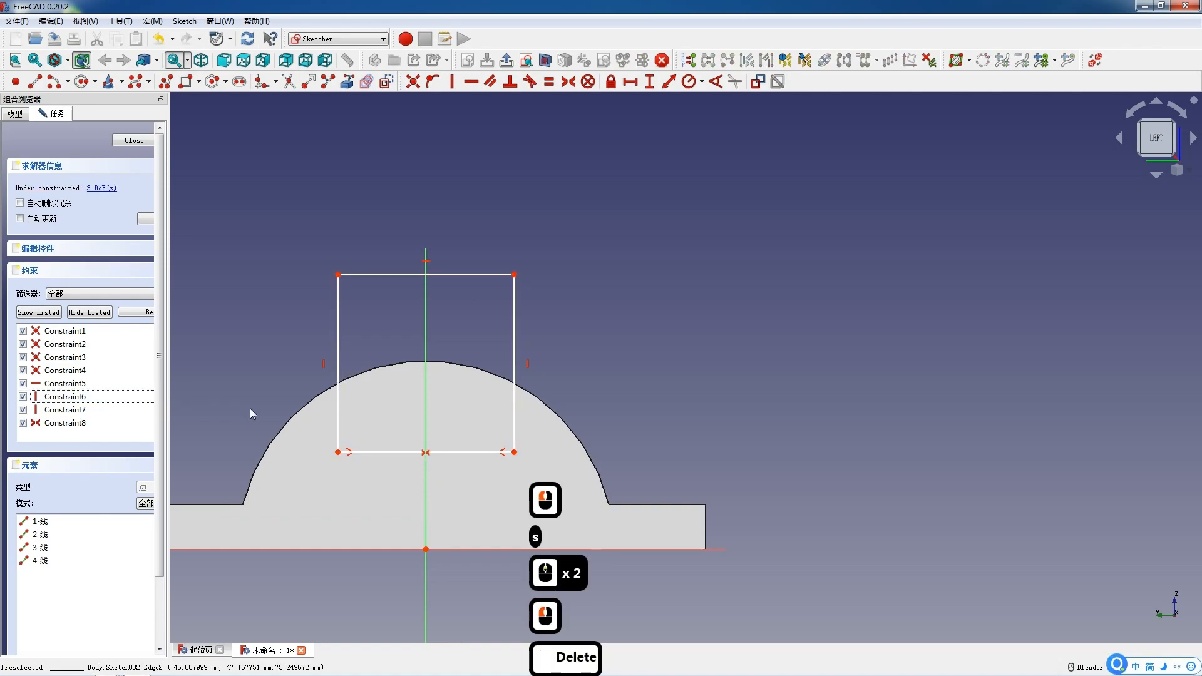
# Set the rectangle's top edge length to 90 mm.
pyautogui.click(386, 274)
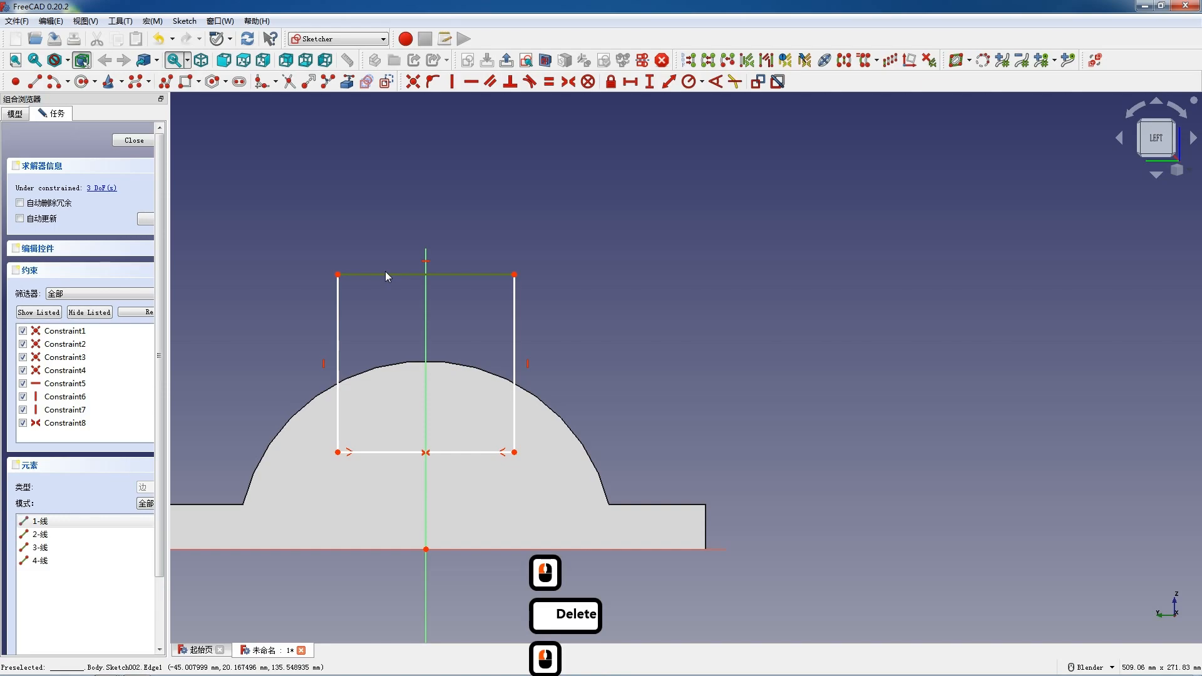
pyautogui.write('l90')
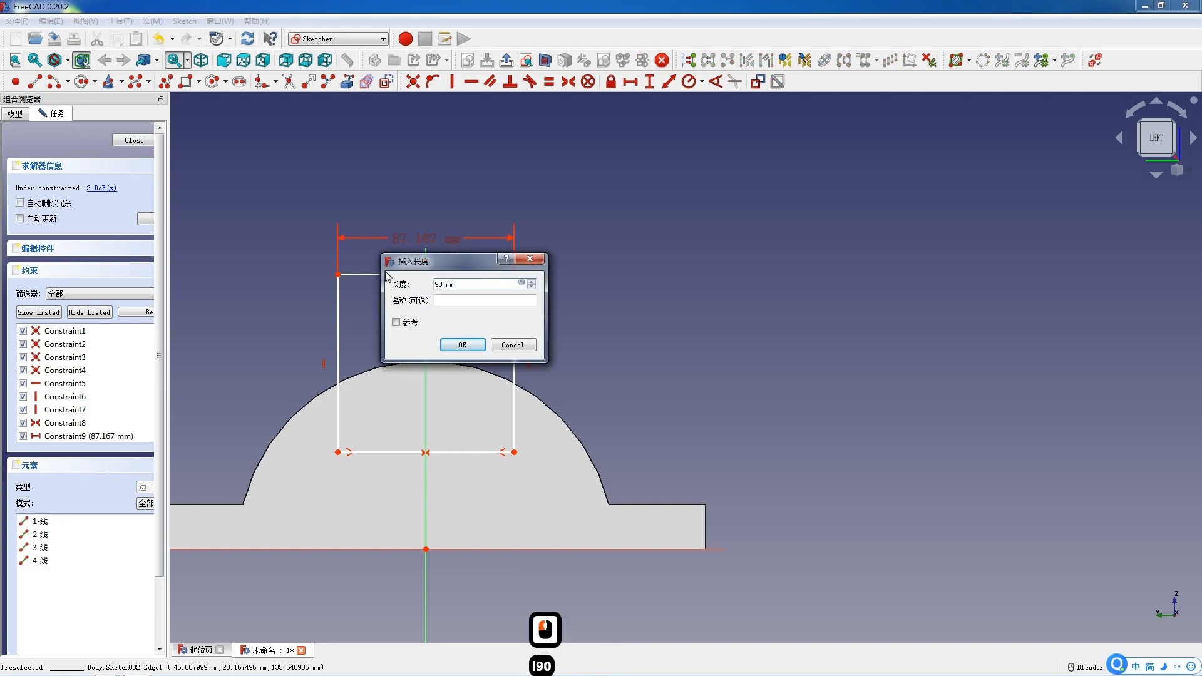
pyautogui.press('Return')
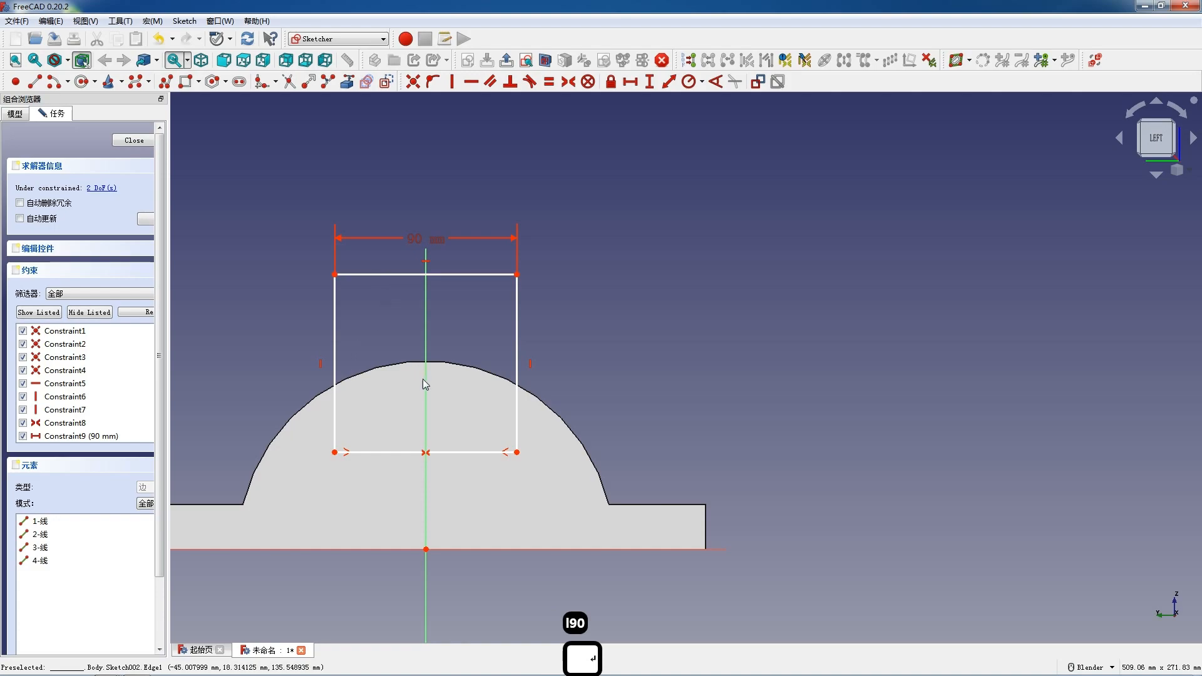
# Set the vertical distance from the sketch origin to the rectangle's top corner to 145 mm.
pyautogui.press('F12')
pyautogui.click(516, 274)
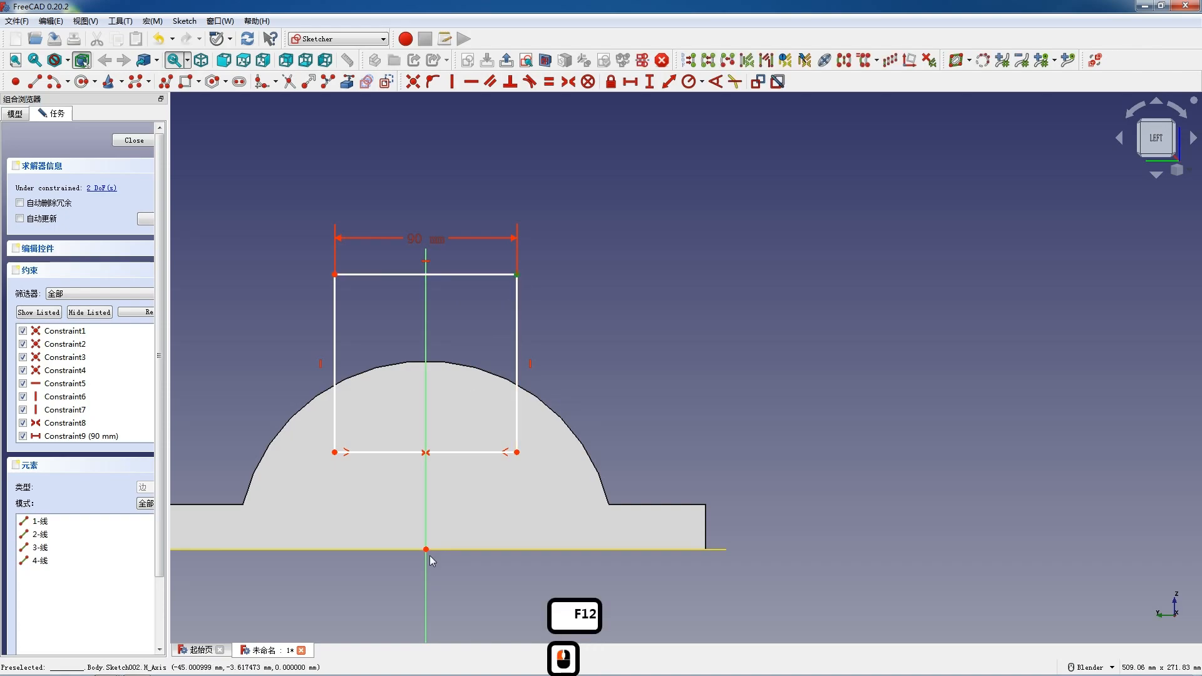
pyautogui.click(426, 549)
pyautogui.write('i145')
pyautogui.press('Return')
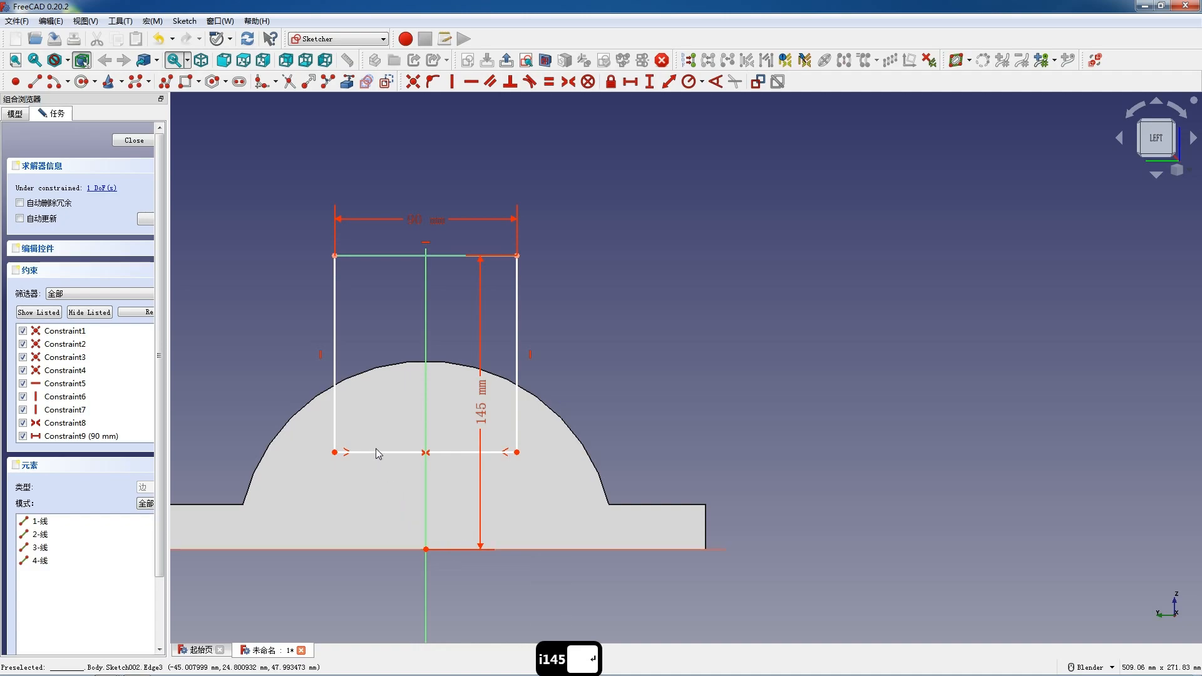
# Drag the rectangle's bottom edge slightly lower and close the sketch.
pyautogui.moveTo(382, 453); pyautogui.dragTo(388, 477)
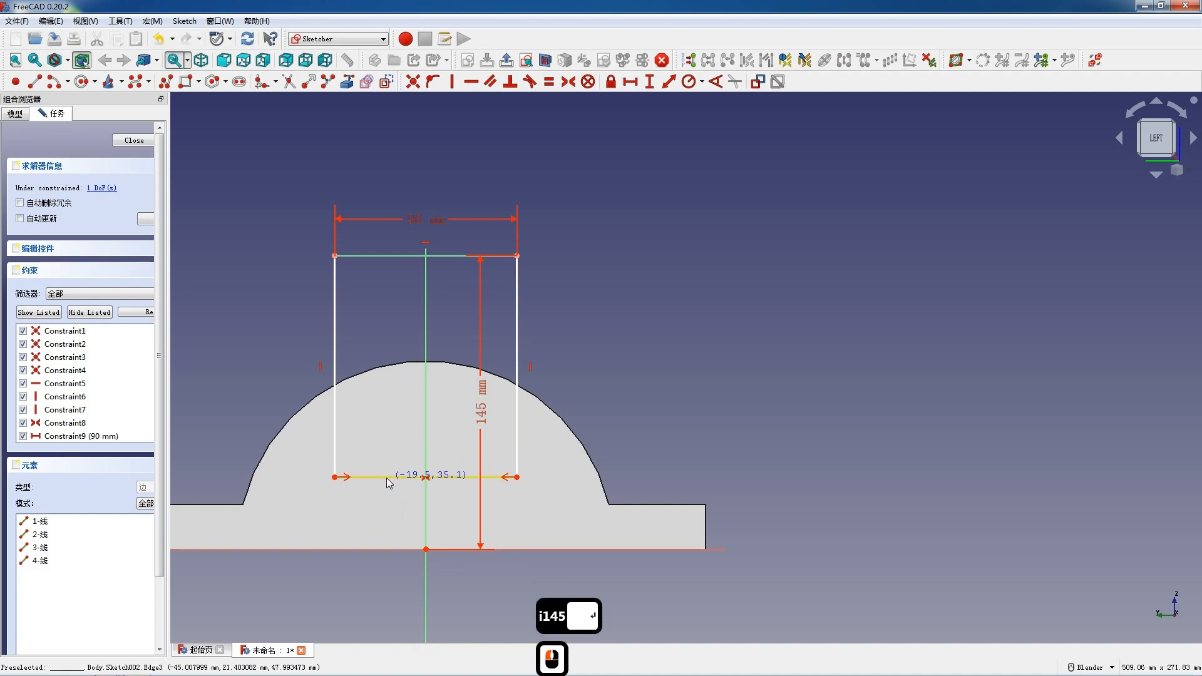
pyautogui.click(132, 140)
# Pad the rectangle sketch 30 mm.
pyautogui.click(239, 82)
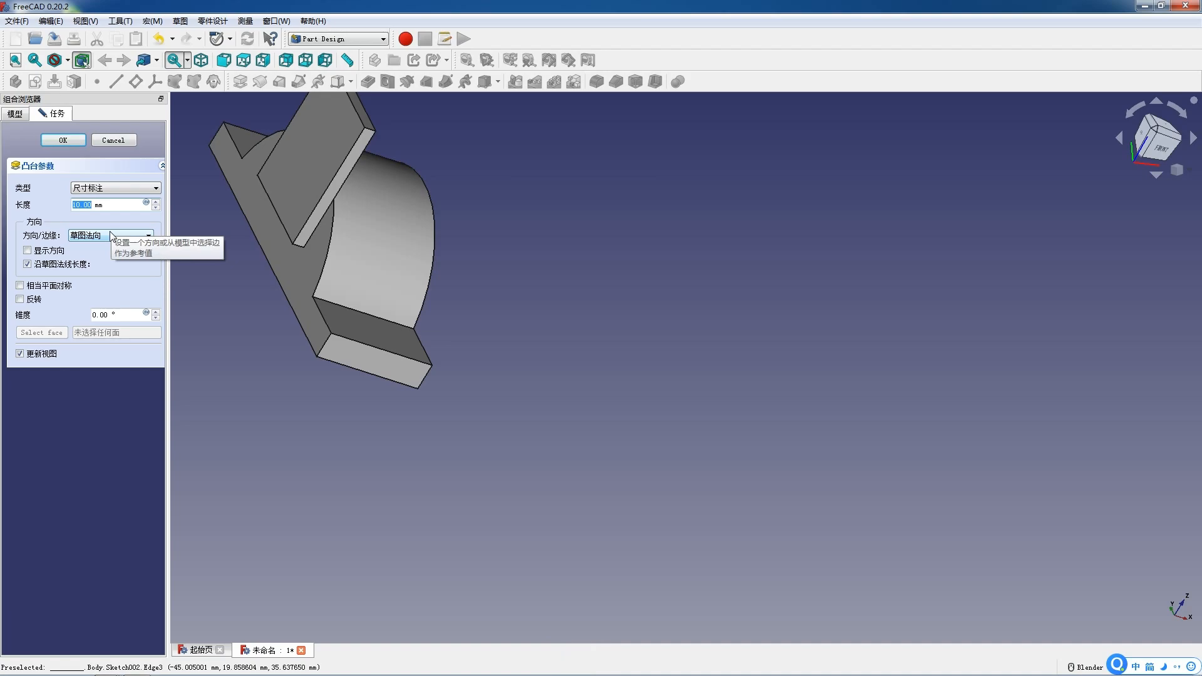
pyautogui.write('30')
pyautogui.press('Return')
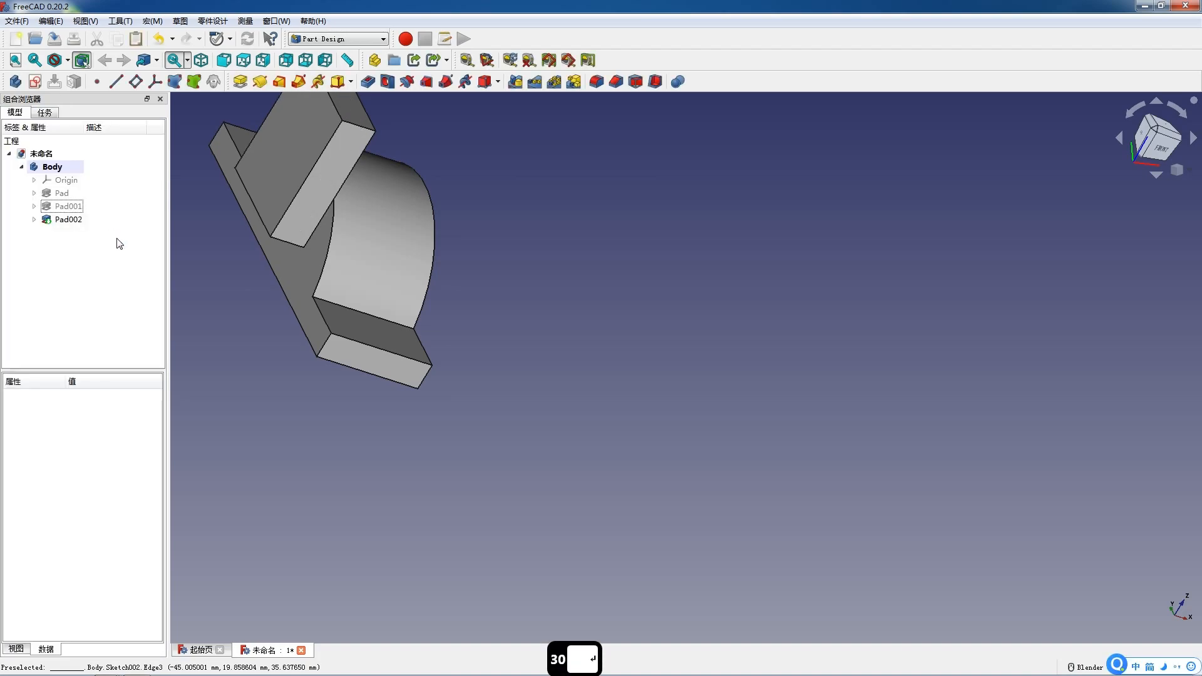
# Edit the new pad to reverse its direction and confirm.
pyautogui.doubleClick(68, 219)
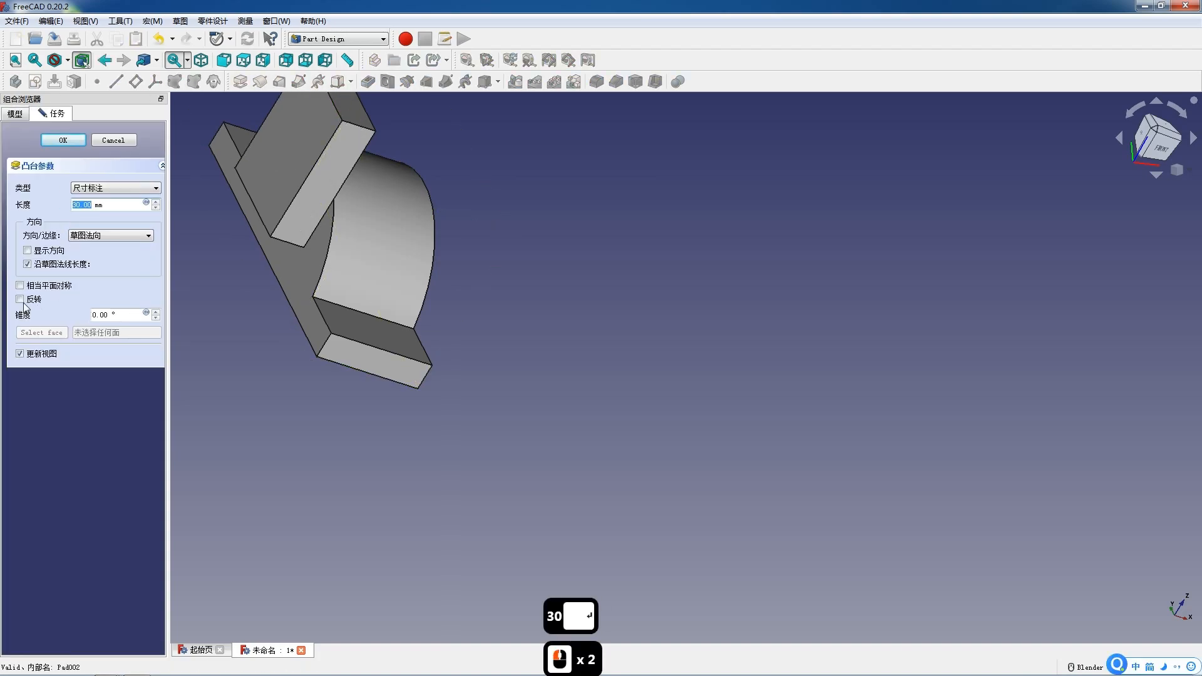
pyautogui.click(23, 302)
pyautogui.click(75, 142)
# Create a new sketch on the front face of the raised block.
pyautogui.moveTo(375, 283); pyautogui.dragTo(351, 260, button='middle')
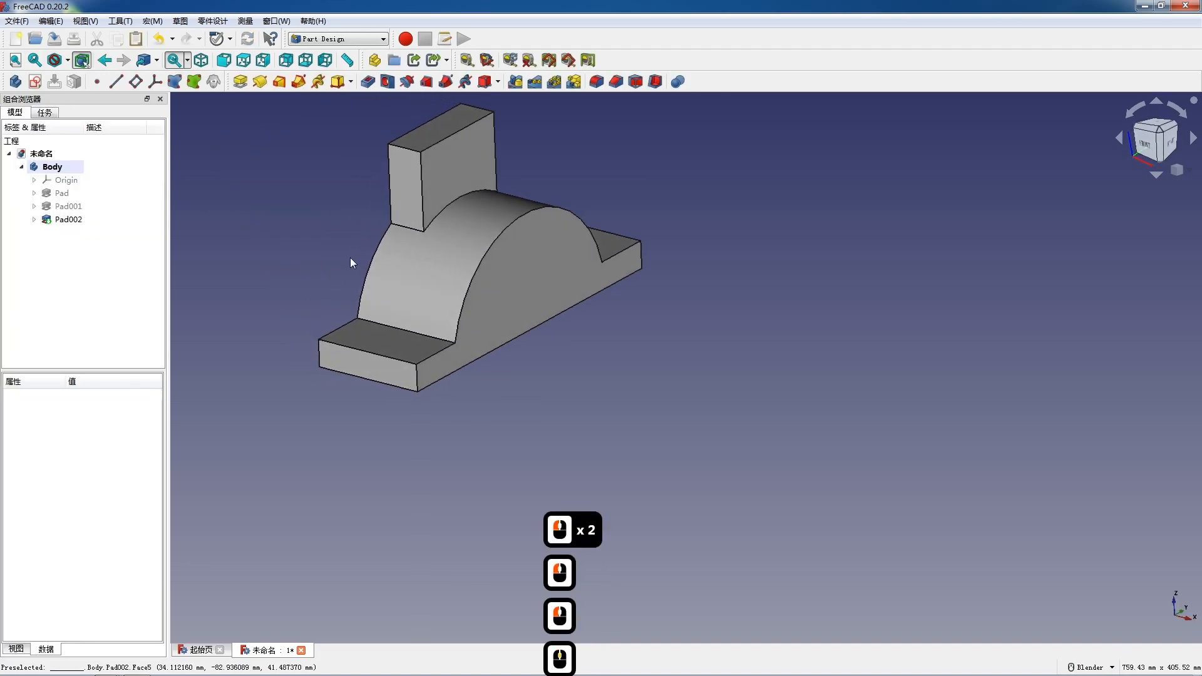
pyautogui.click(454, 178)
pyautogui.click(35, 82)
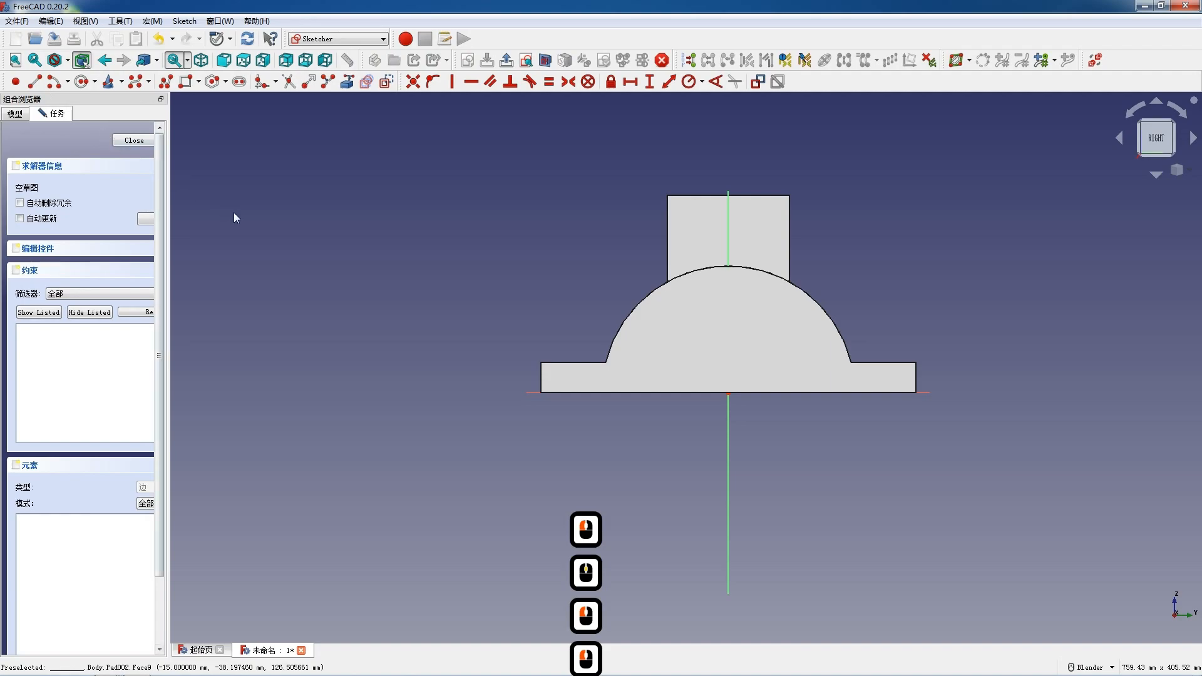
# Draw a rectangle across the upper part of the raised block's face.
pyautogui.scroll(-1, 454, 298)
pyautogui.scroll(3, 817, 172)
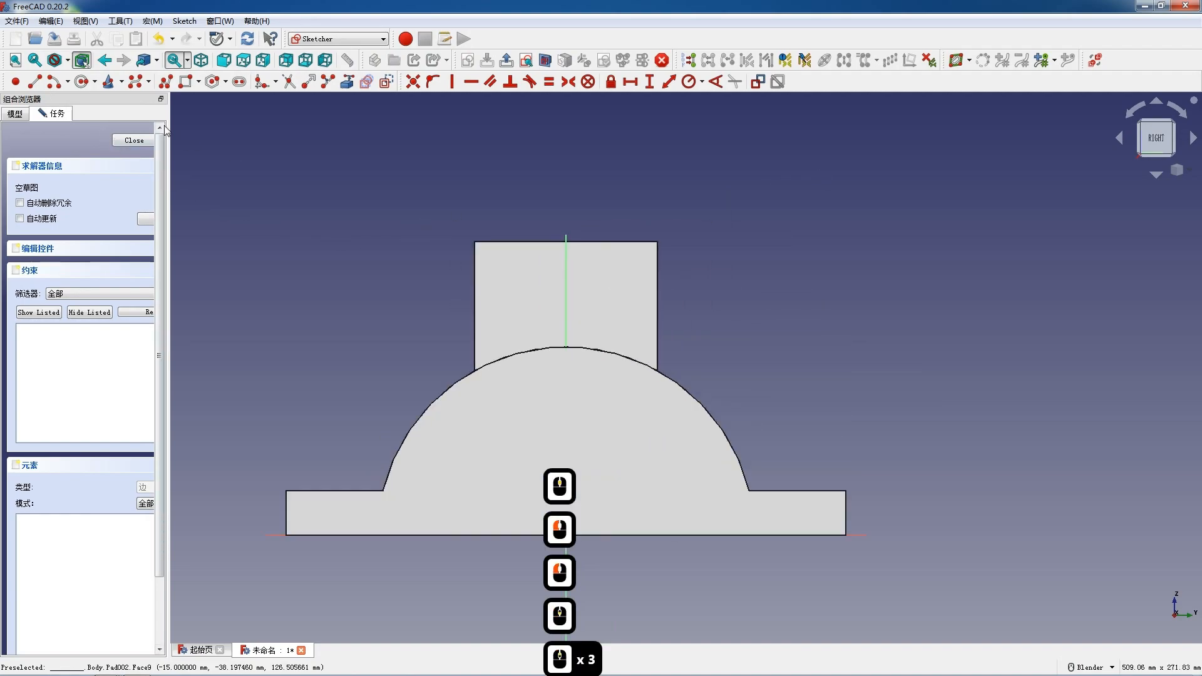
pyautogui.click(185, 82)
pyautogui.click(489, 246)
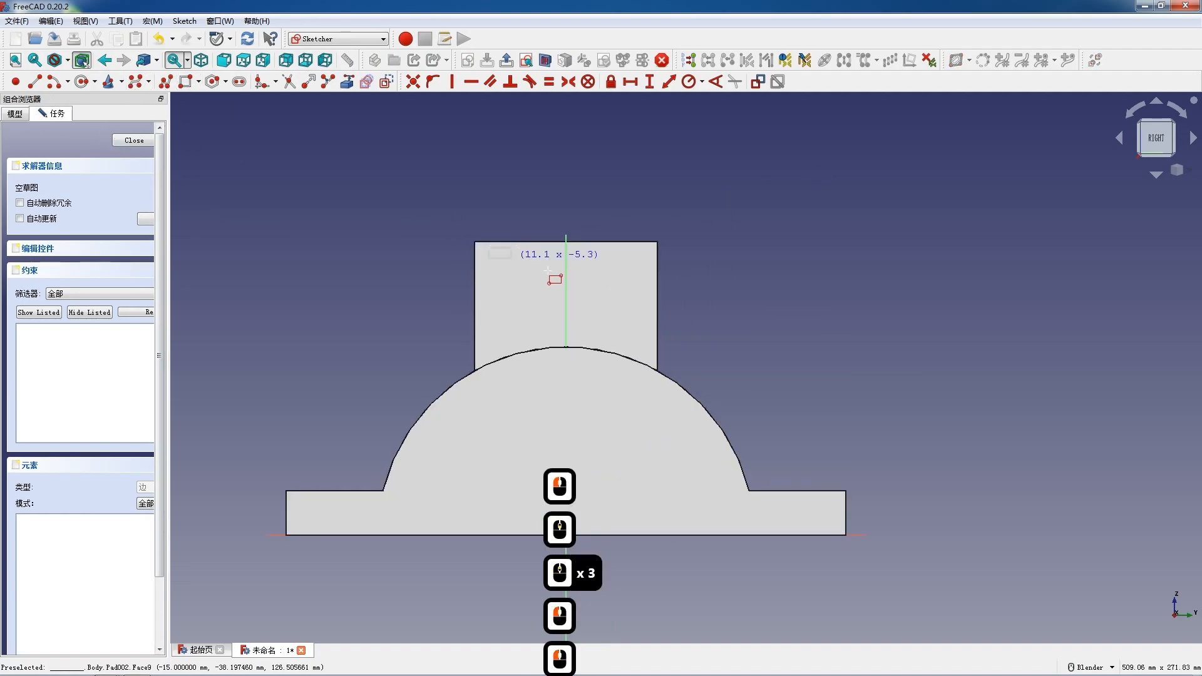
pyautogui.click(635, 304)
pyautogui.press('Escape')
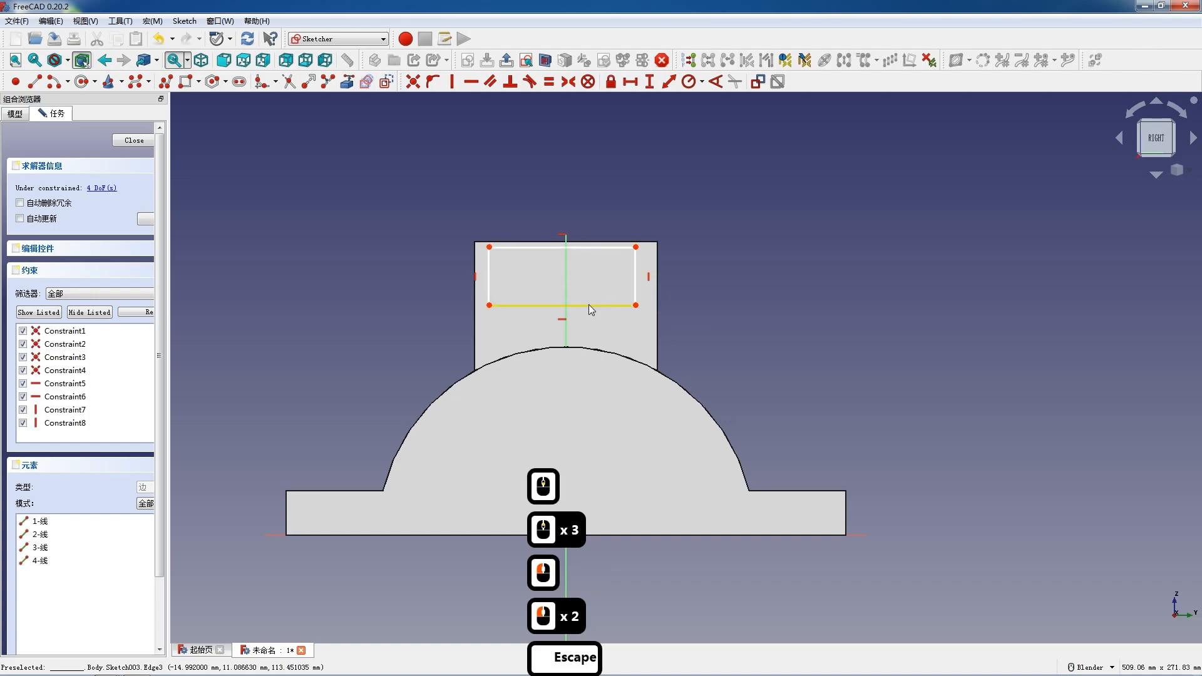
# Set the new rectangle's bottom edge length to 90 mm.
pyautogui.click(590, 306)
pyautogui.write('l')
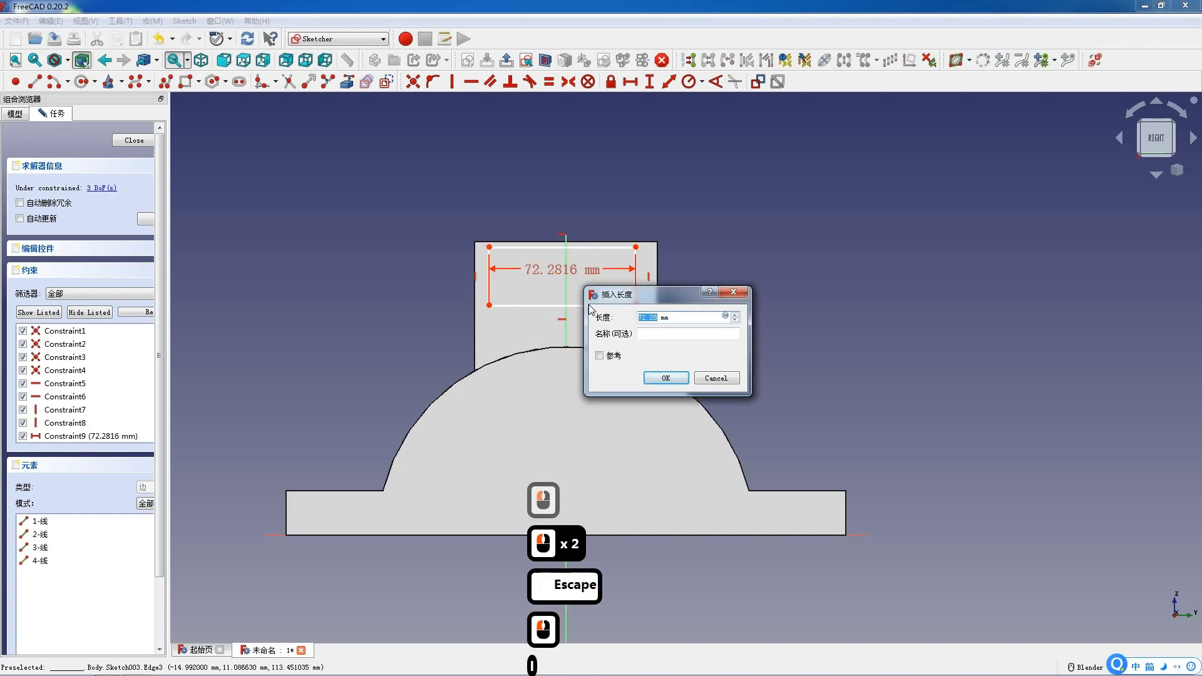
pyautogui.write('90')
pyautogui.press('Return')
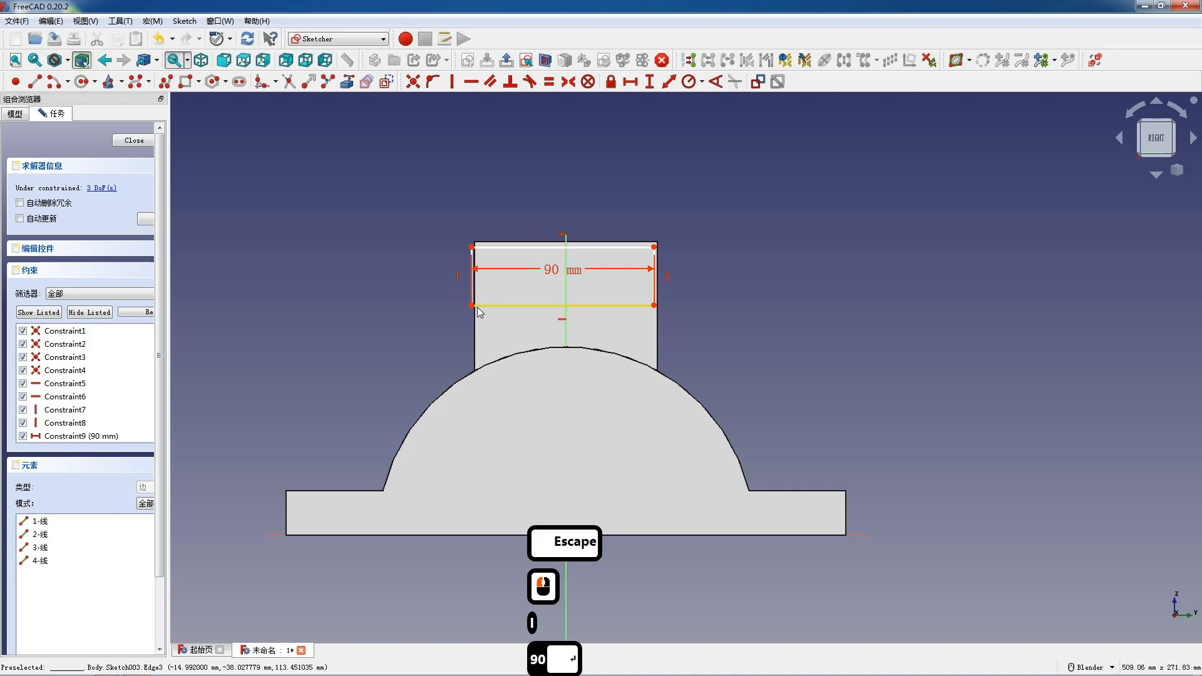
# Constrain the rectangle's bottom corners symmetric about the vertical axis.
pyautogui.click(471, 305)
pyautogui.click(654, 306)
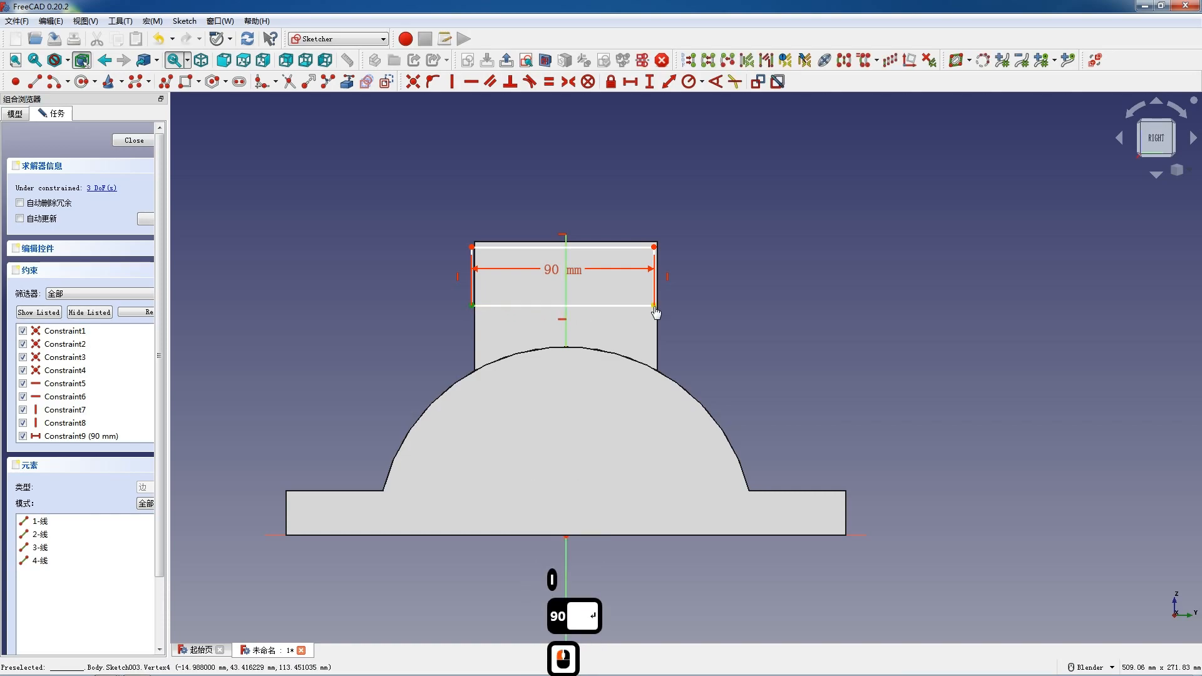
pyautogui.click(565, 313)
pyautogui.press('s')
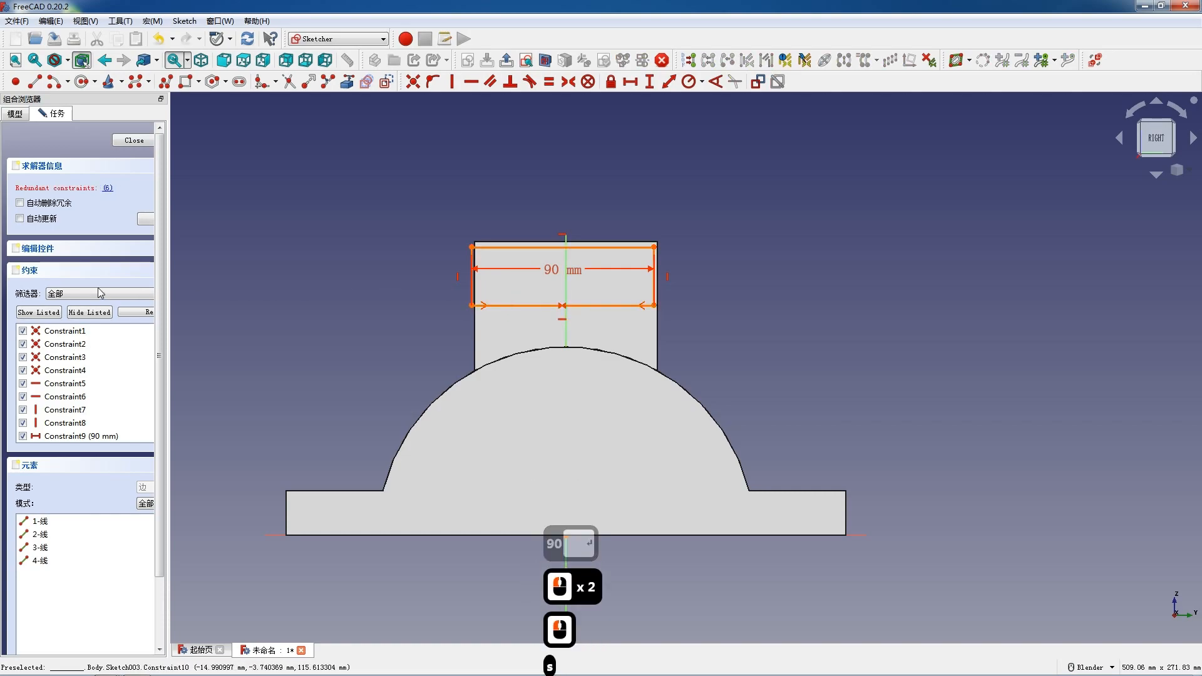
# Delete the redundant horizontal constraint from the sketch.
pyautogui.click(86, 397)
pyautogui.press('Delete')
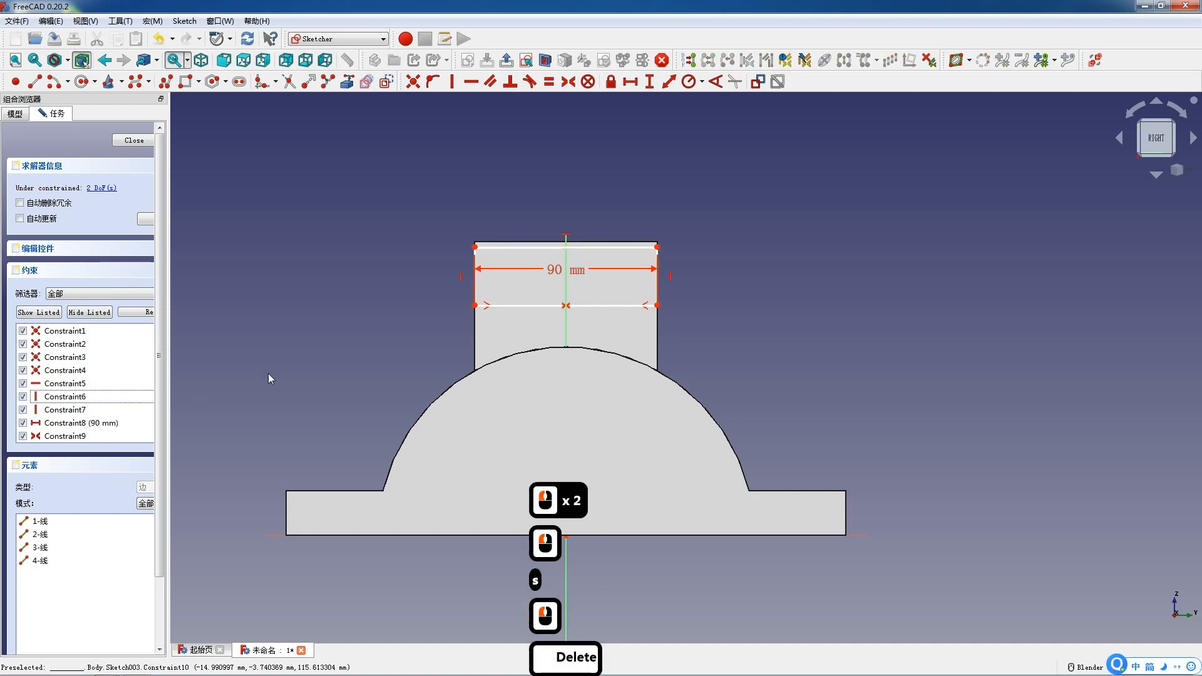
# Import the block's top edge into the sketch as external geometry.
pyautogui.click(502, 241)
pyautogui.click(366, 83)
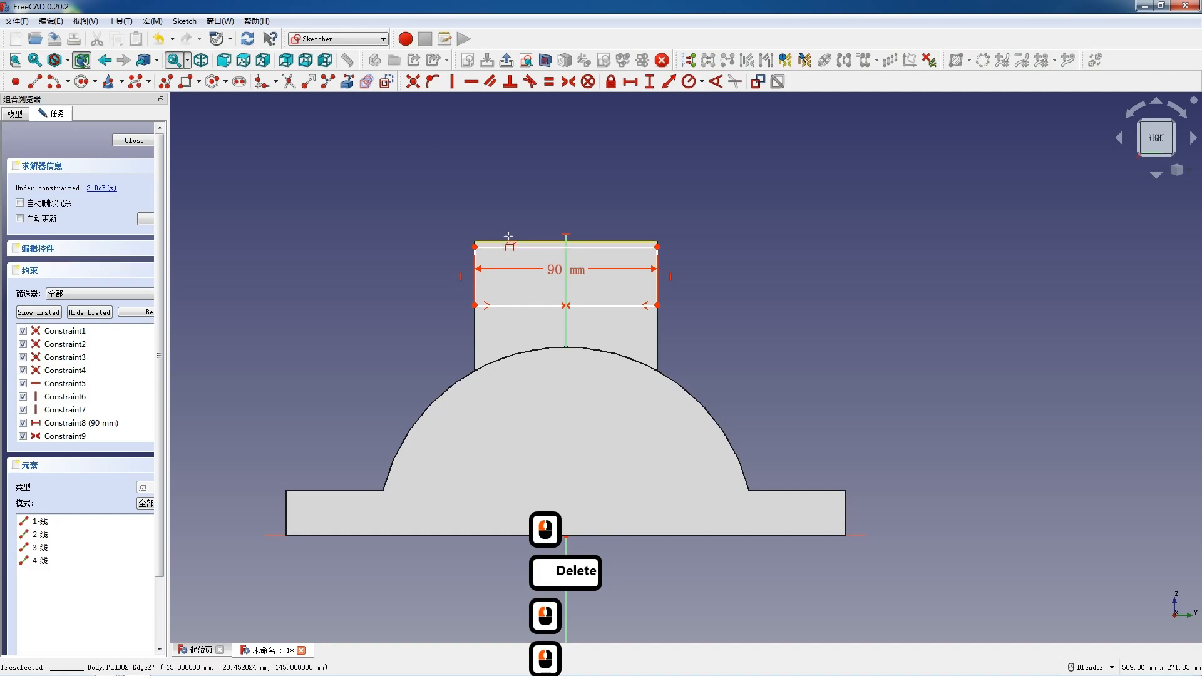
pyautogui.click(490, 241)
pyautogui.press('Escape')
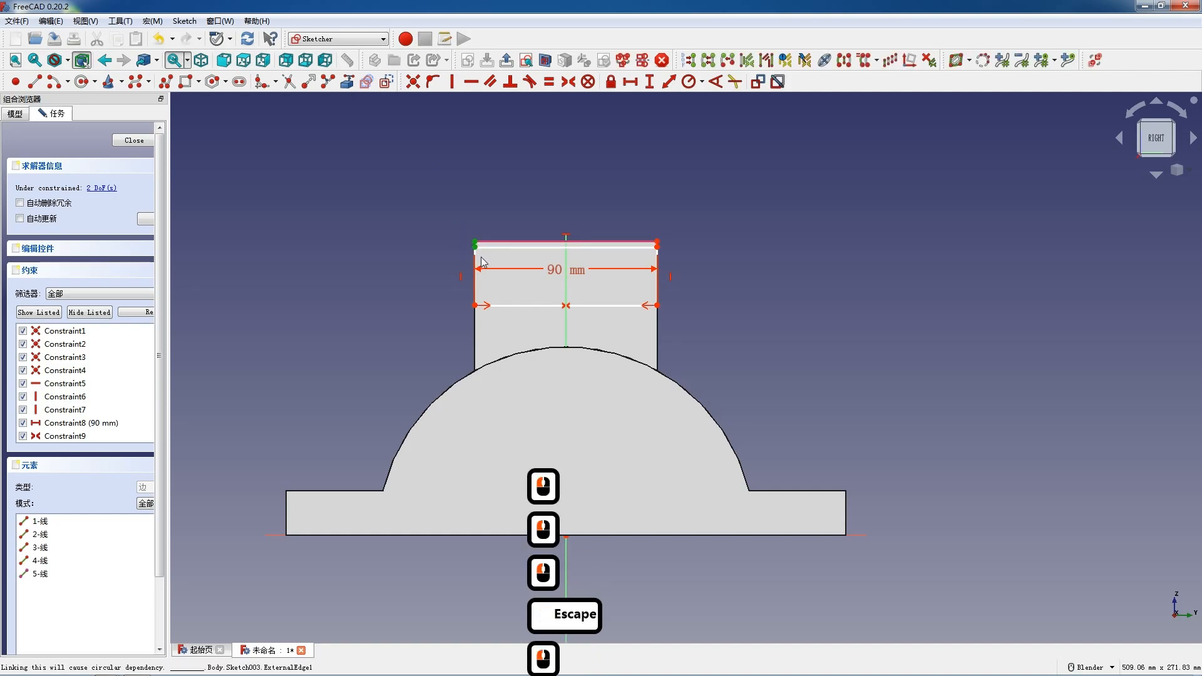
# Constrain the rectangle's top edge onto the external edge and delete the redundant 90 mm constraint.
pyautogui.press('c')
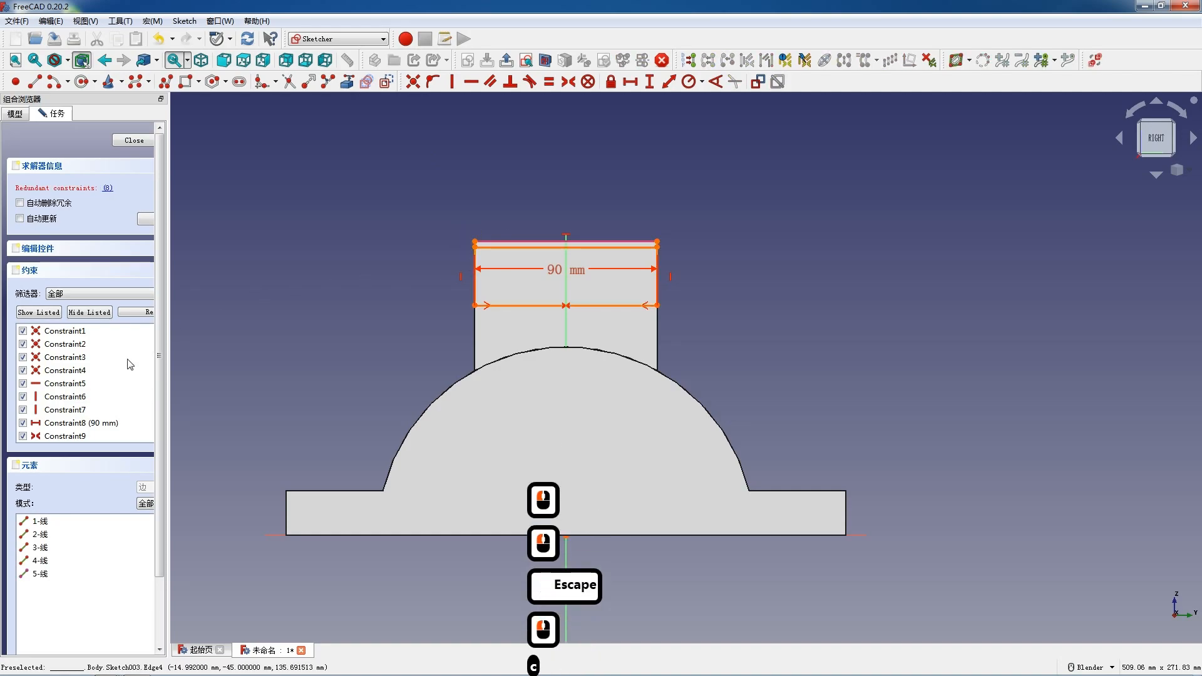
pyautogui.click(94, 423)
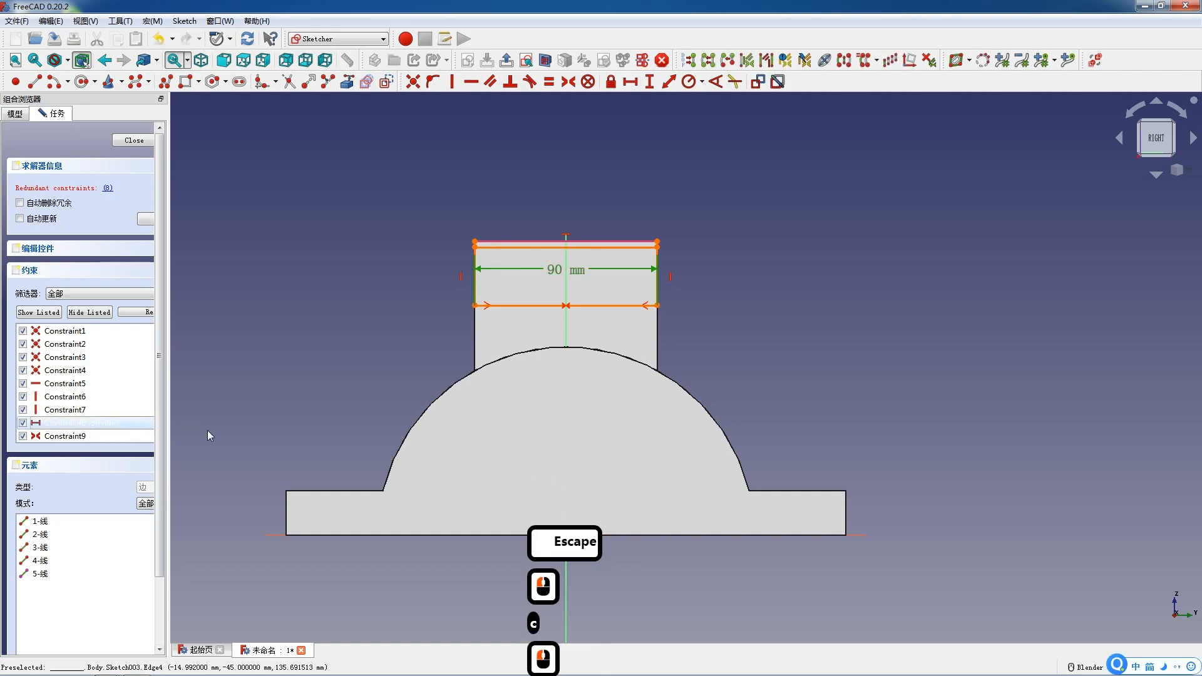
pyautogui.press('Delete')
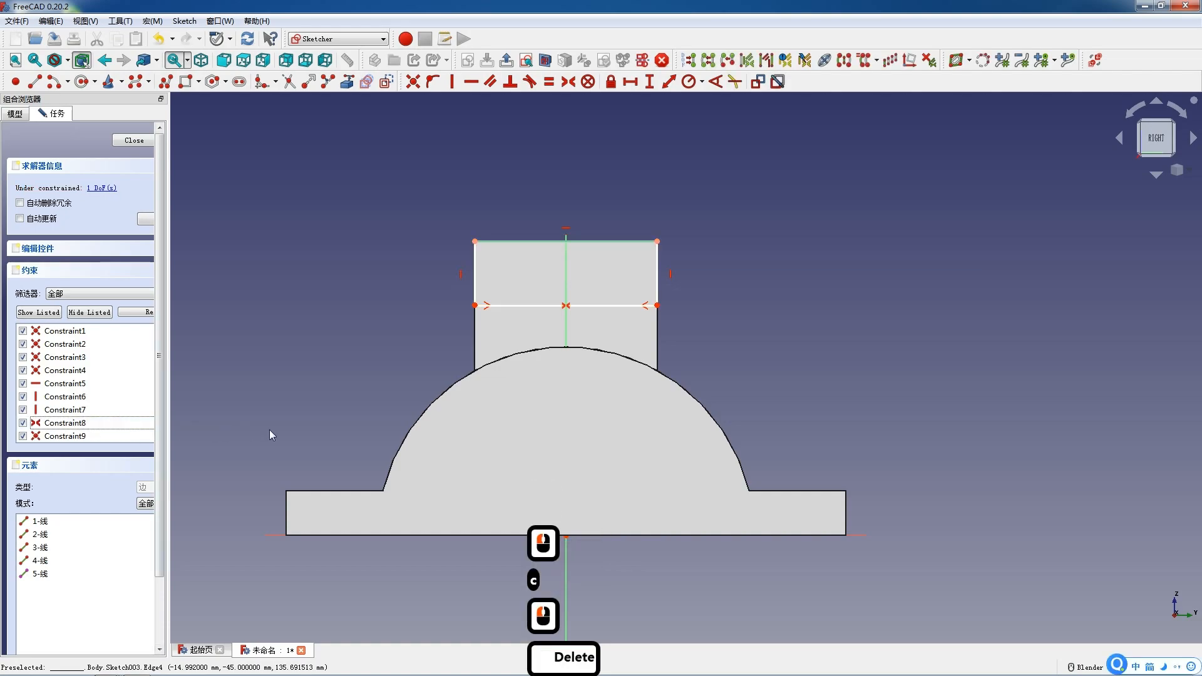
# Set the rectangle's left edge height to 40 mm.
pyautogui.click(476, 292)
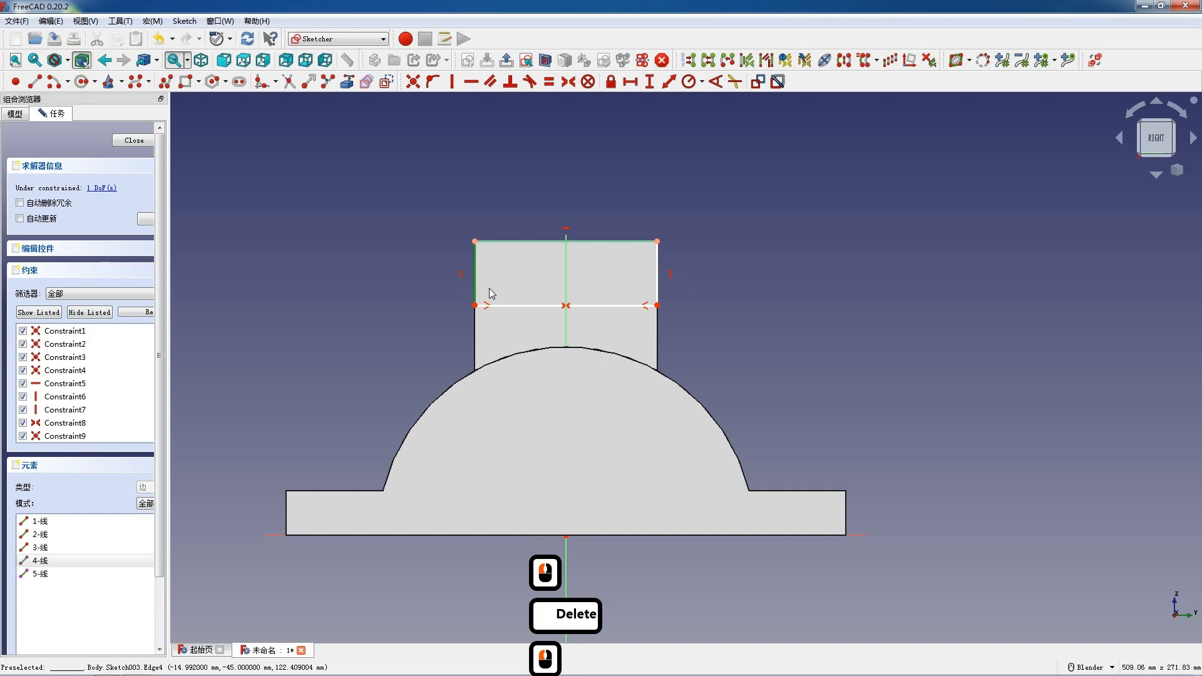
pyautogui.press('i')
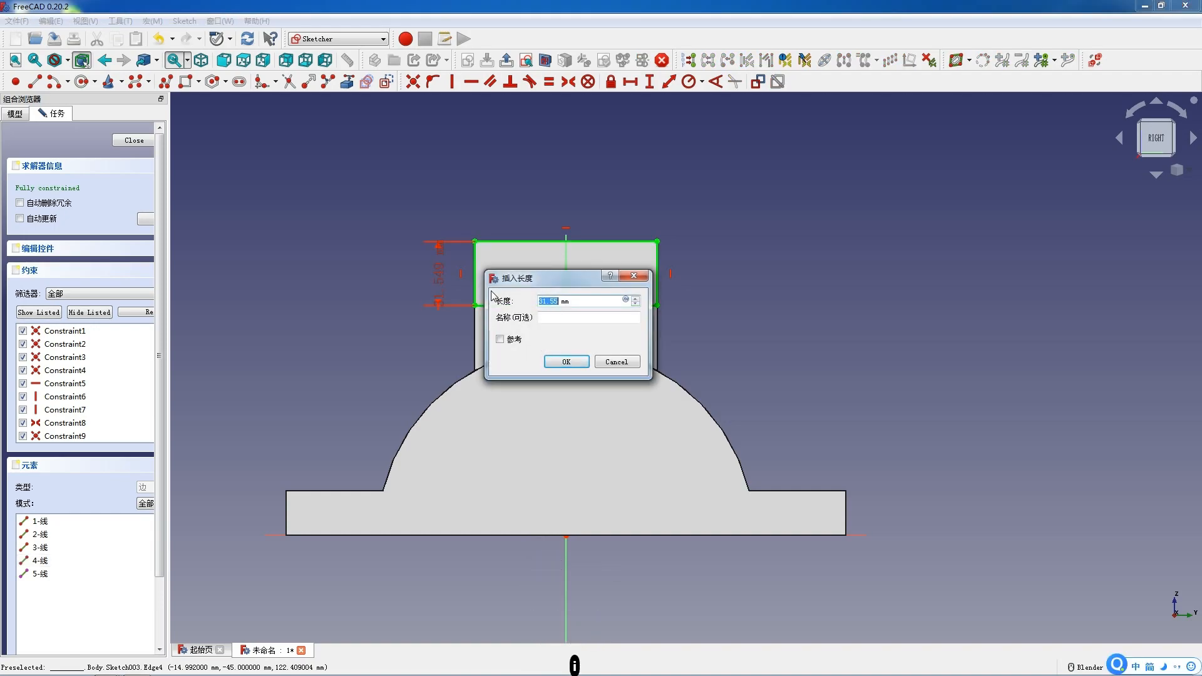
pyautogui.write('40')
pyautogui.press('Return')
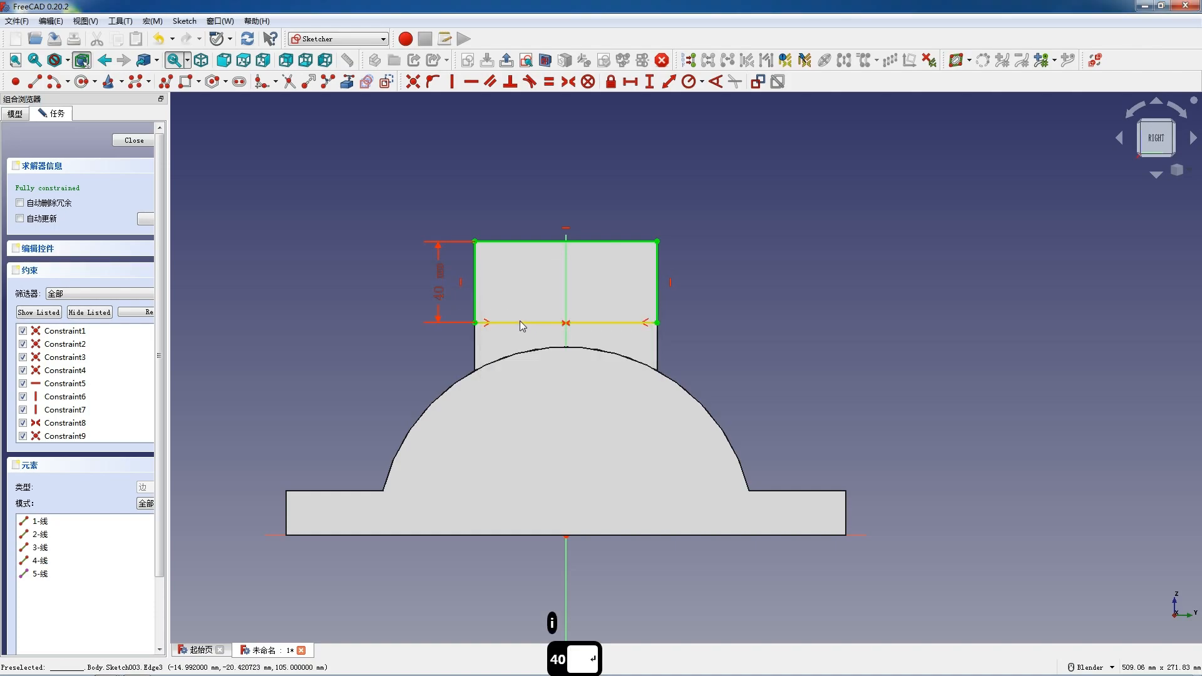
pyautogui.click(517, 322)
pyautogui.click(517, 322)
pyautogui.click(517, 322)
pyautogui.click(532, 329)
pyautogui.press('l')
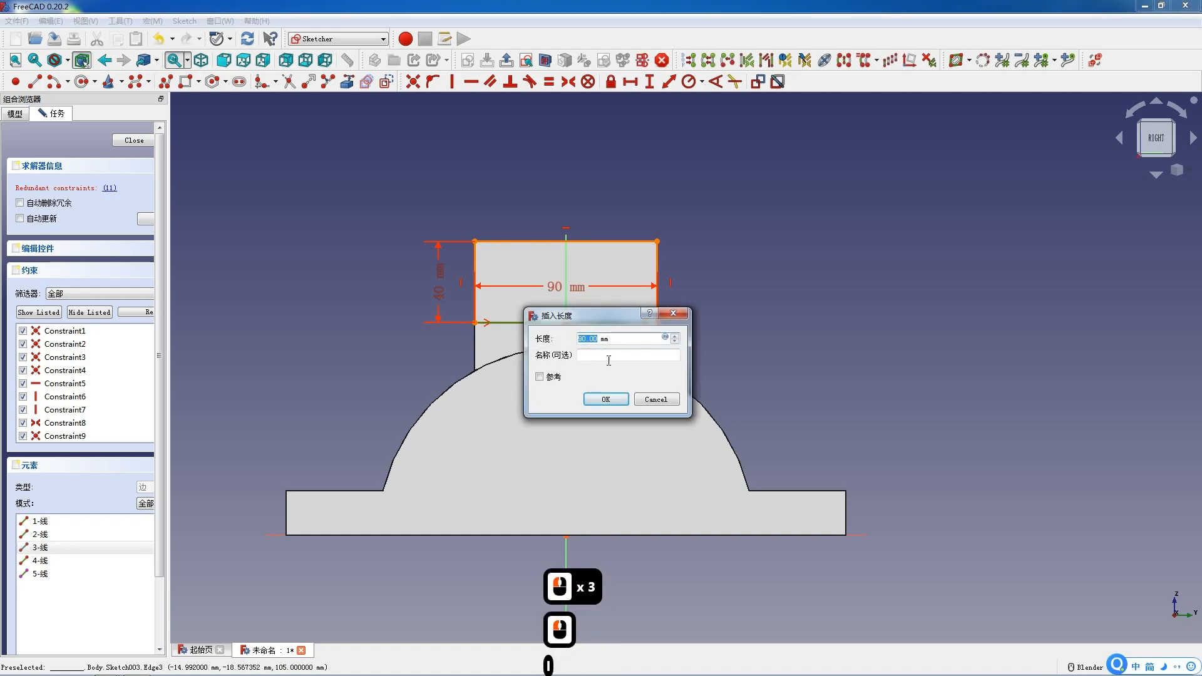
pyautogui.click(646, 399)
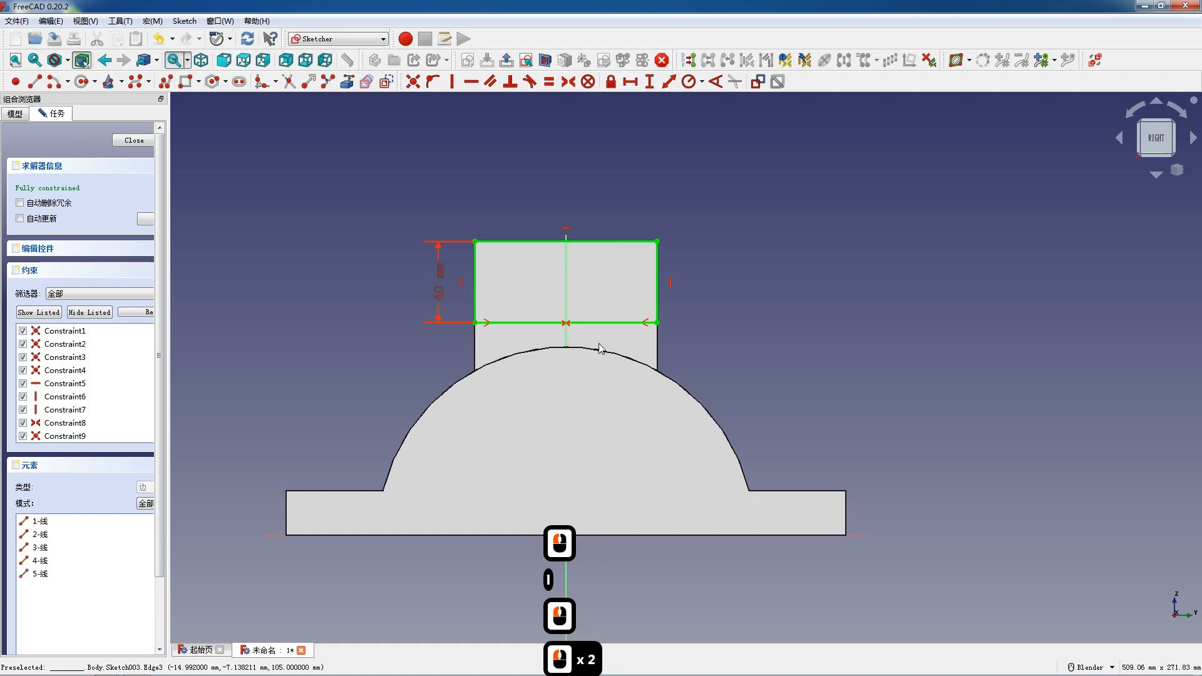
# Try to dimension the rectangle's bottom edge as 90 mm.
pyautogui.click(548, 322)
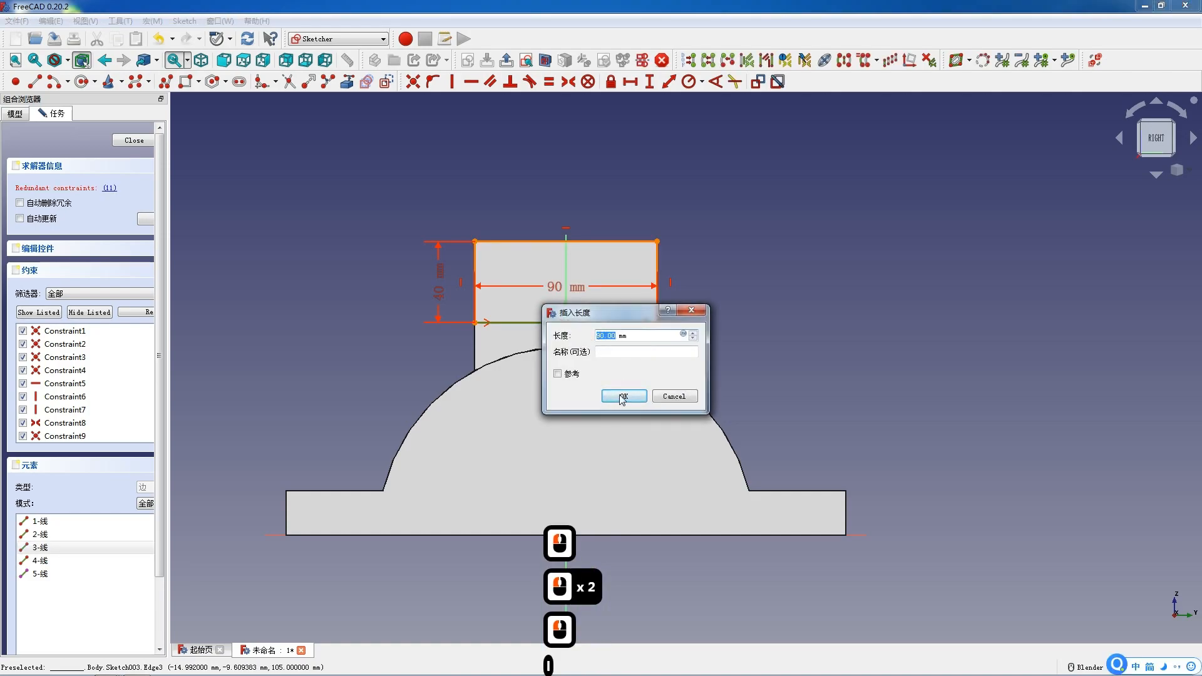
pyautogui.click(622, 397)
pyautogui.click(698, 362)
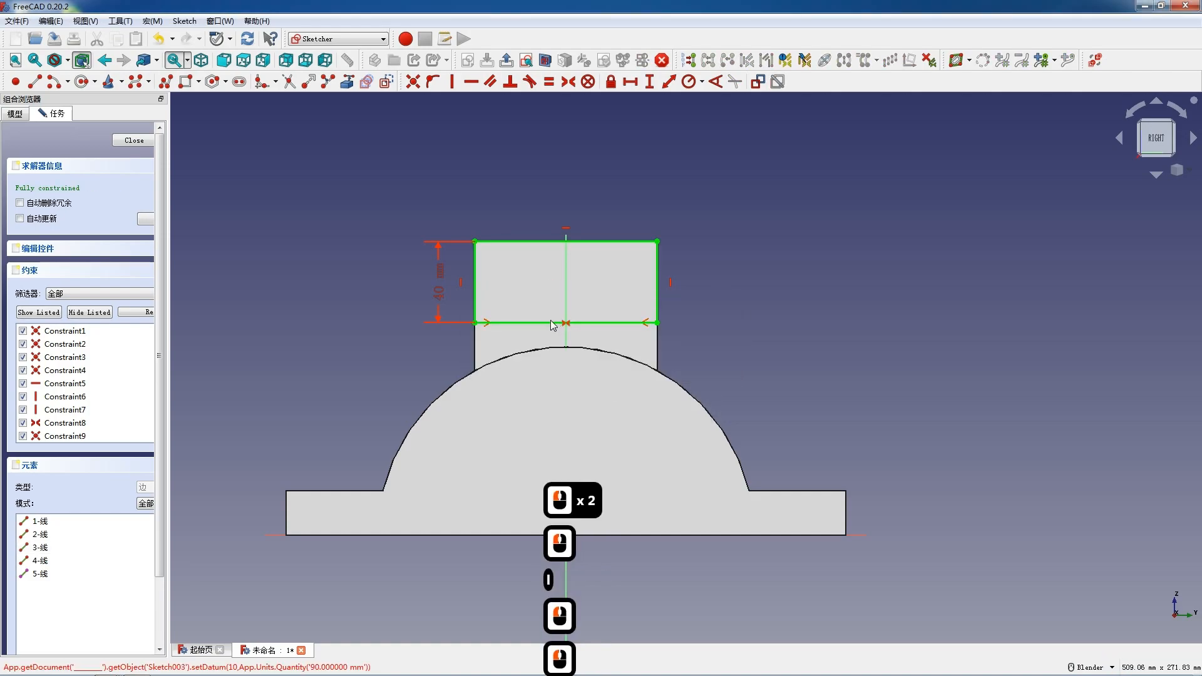
# Close the sketch and pad it 10 mm.
pyautogui.click(134, 141)
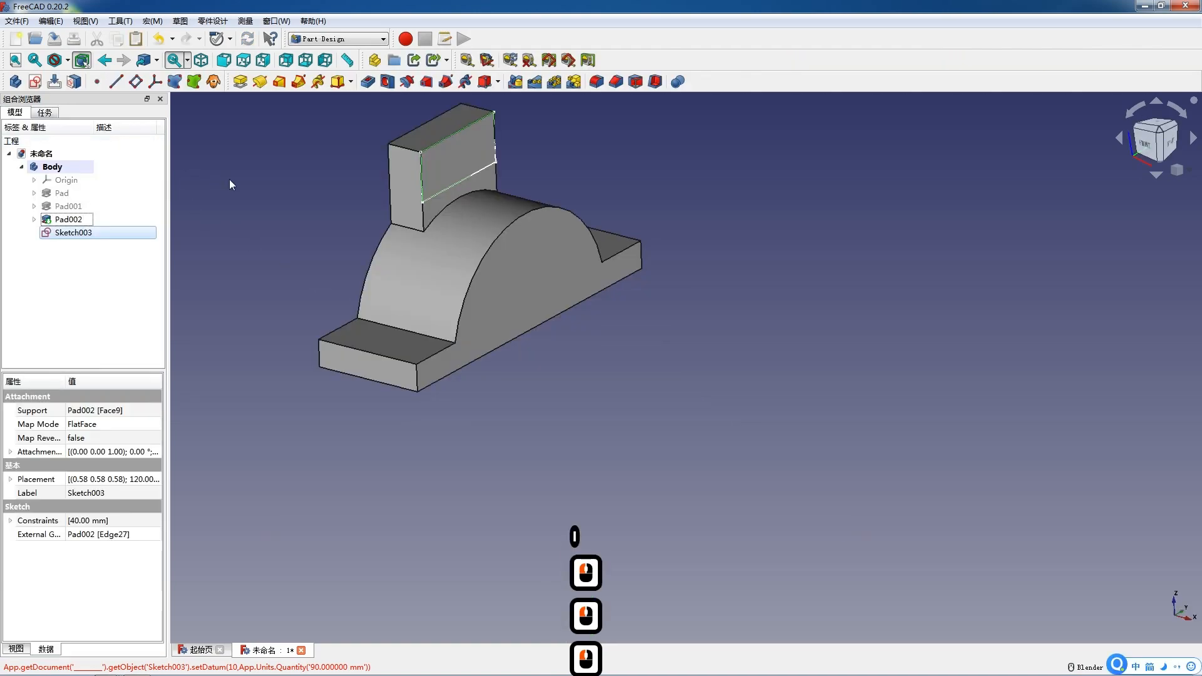
pyautogui.click(240, 82)
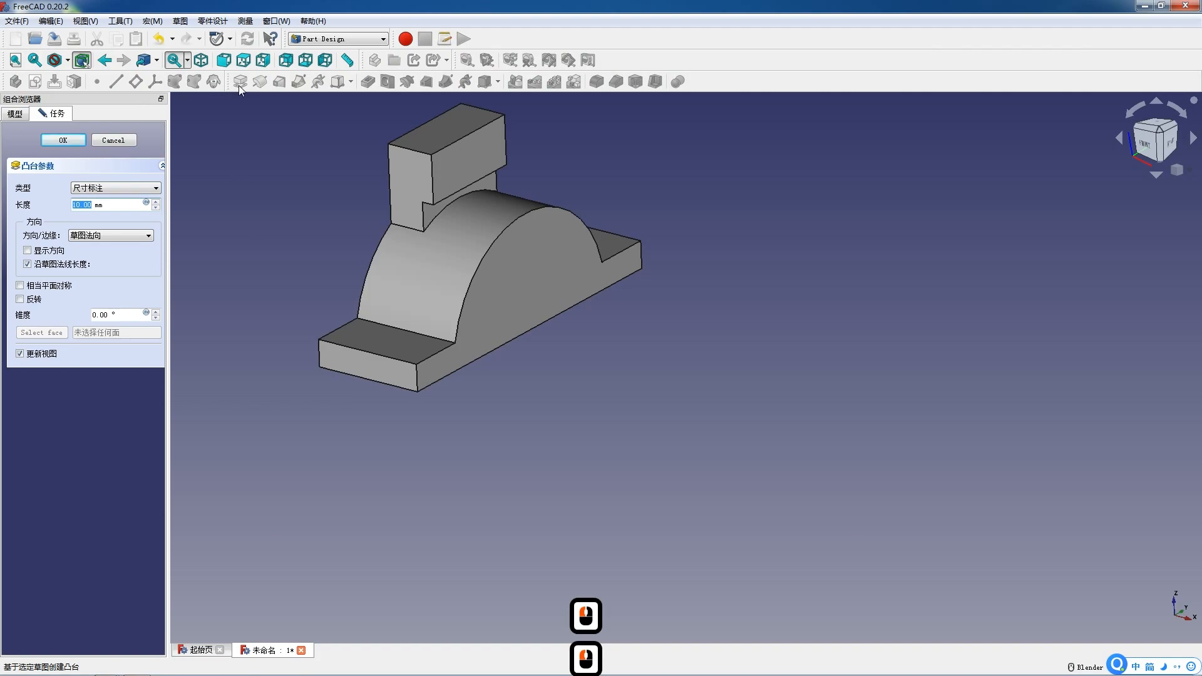
pyautogui.press('Return')
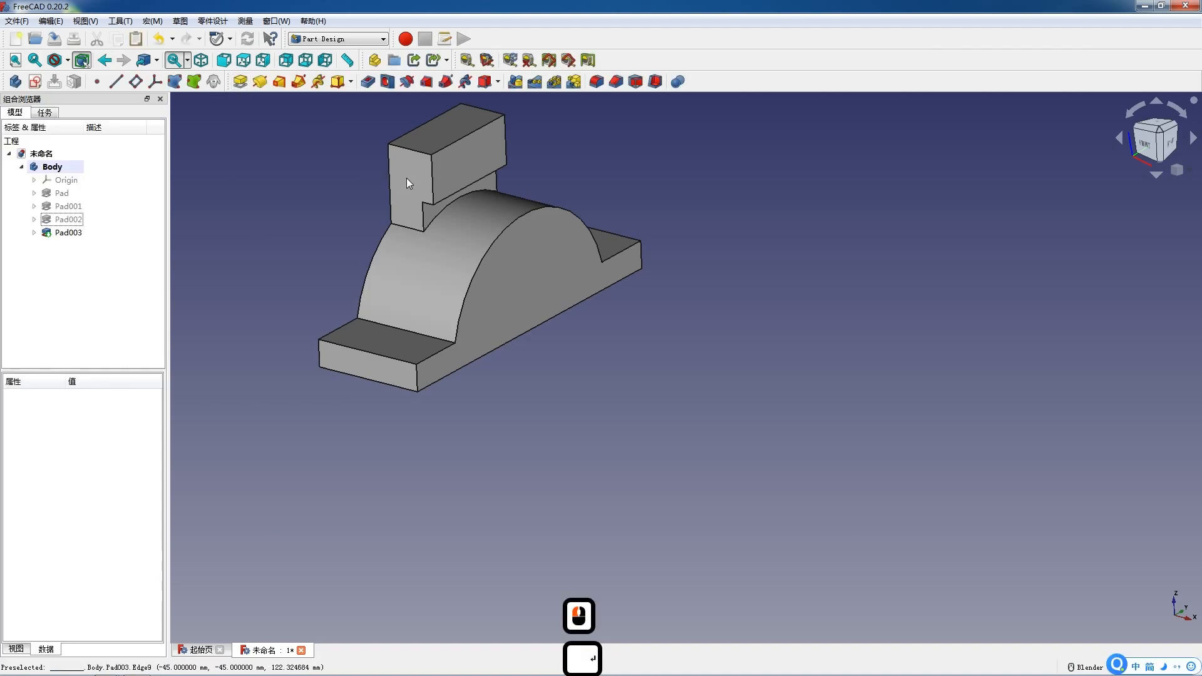
# Create a sketch on the block's front face and draw two circles side by side across the vertical axis.
pyautogui.click(457, 166)
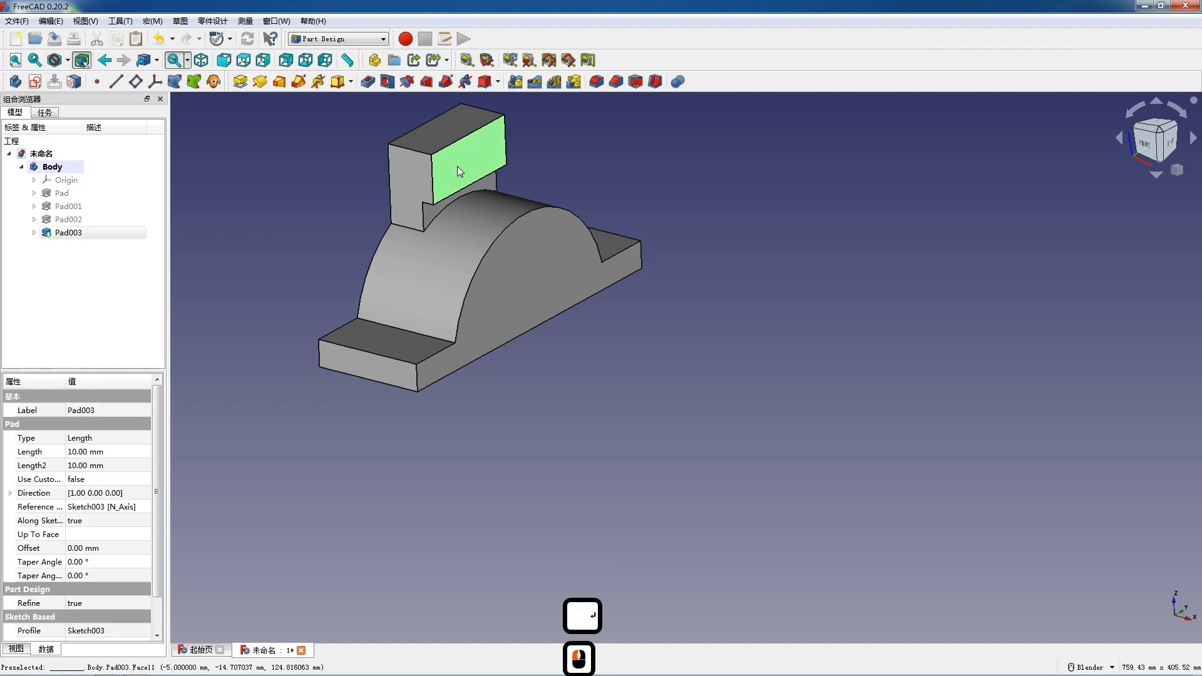
pyautogui.click(35, 82)
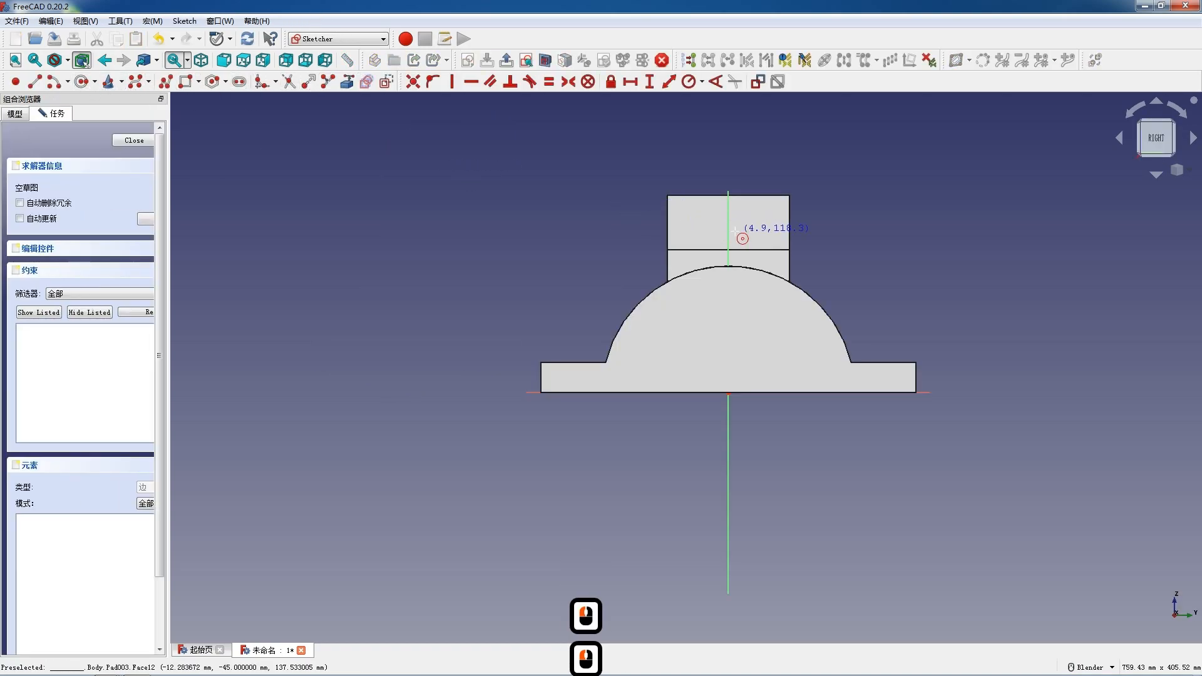
pyautogui.click(694, 222)
pyautogui.click(704, 226)
pyautogui.click(746, 225)
pyautogui.click(759, 229)
pyautogui.press('Escape')
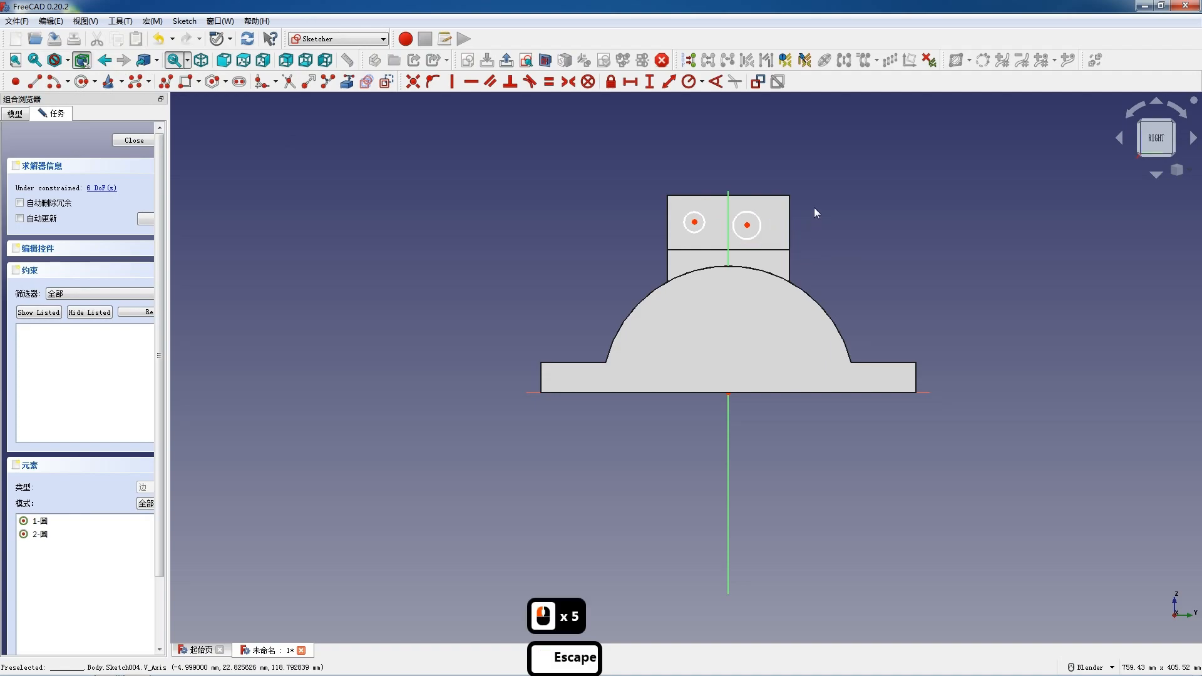
# Constrain the two circles to be equal.
pyautogui.scroll(3, 813, 216)
pyautogui.click(612, 246)
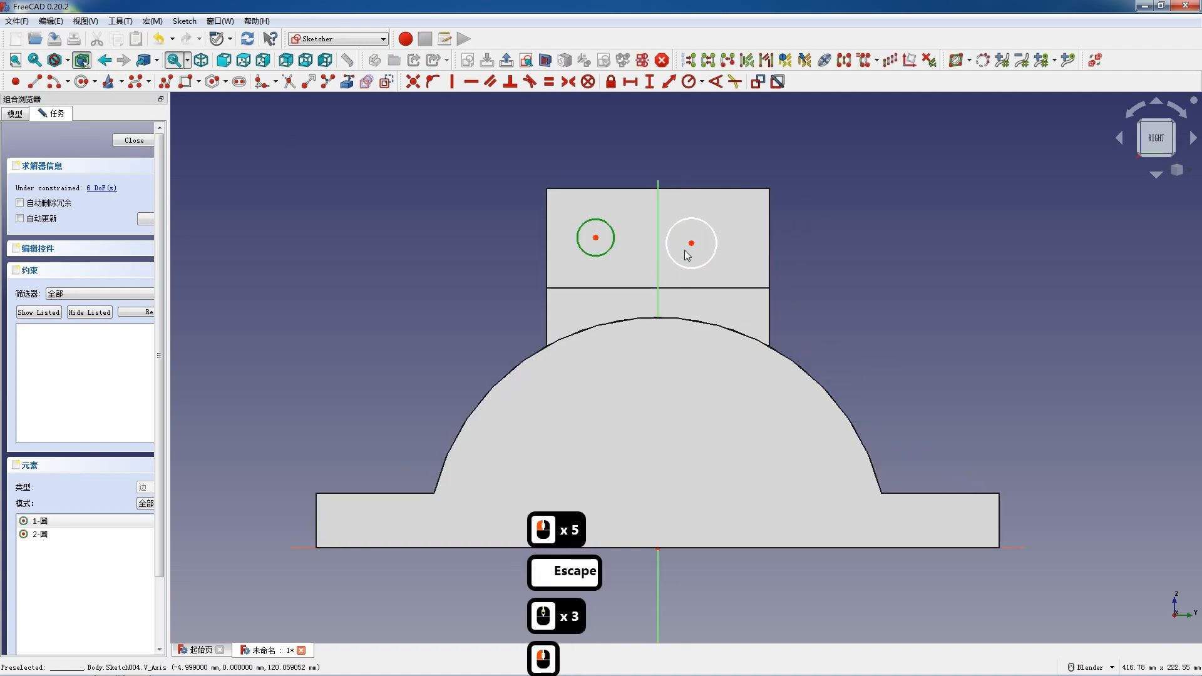
pyautogui.click(677, 263)
pyautogui.press('e')
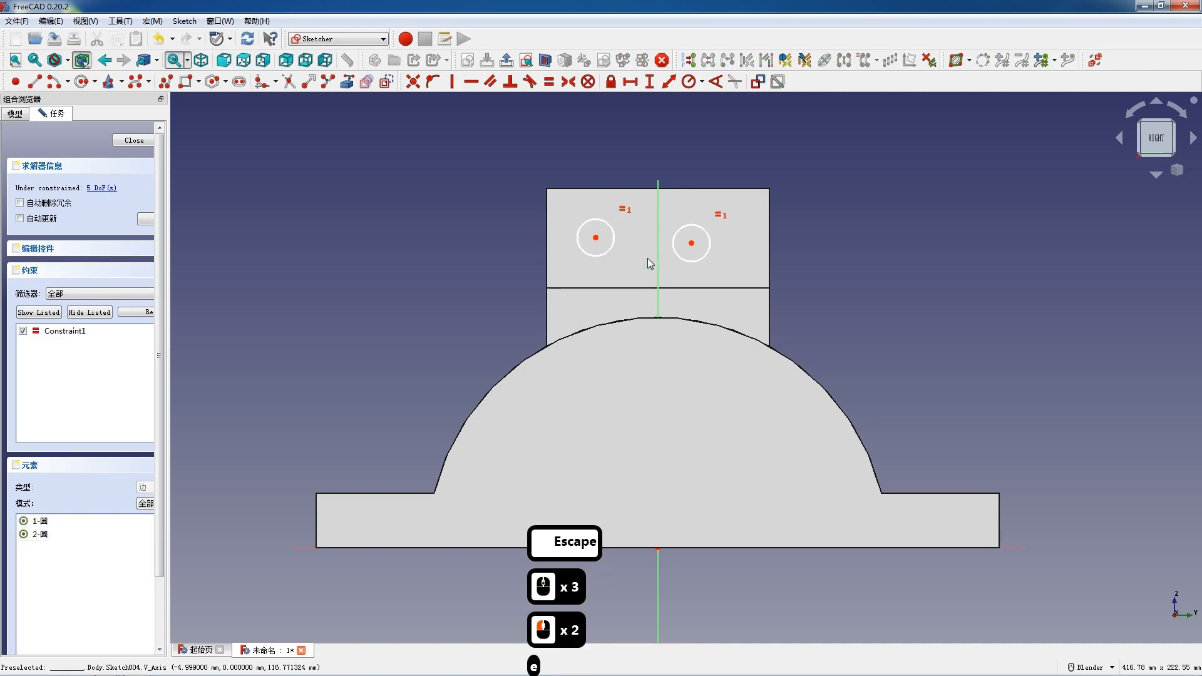
# Make the two circle centres symmetric about the vertical axis.
pyautogui.click(595, 237)
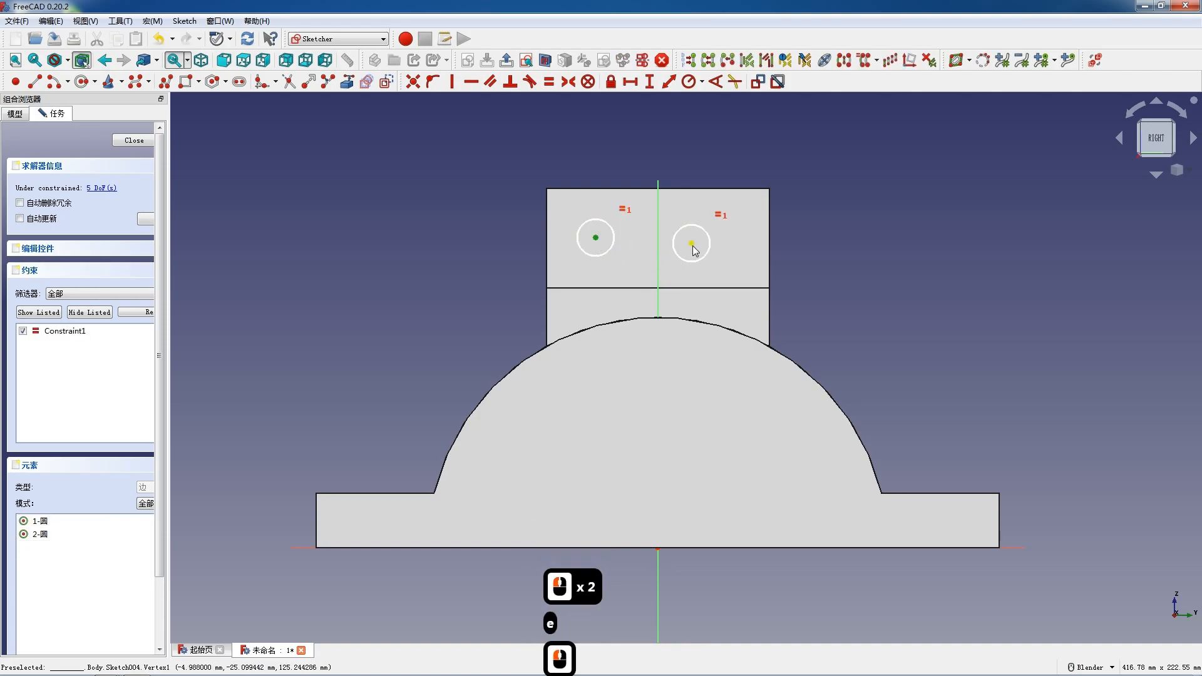
pyautogui.click(692, 244)
pyautogui.click(659, 255)
pyautogui.press('s')
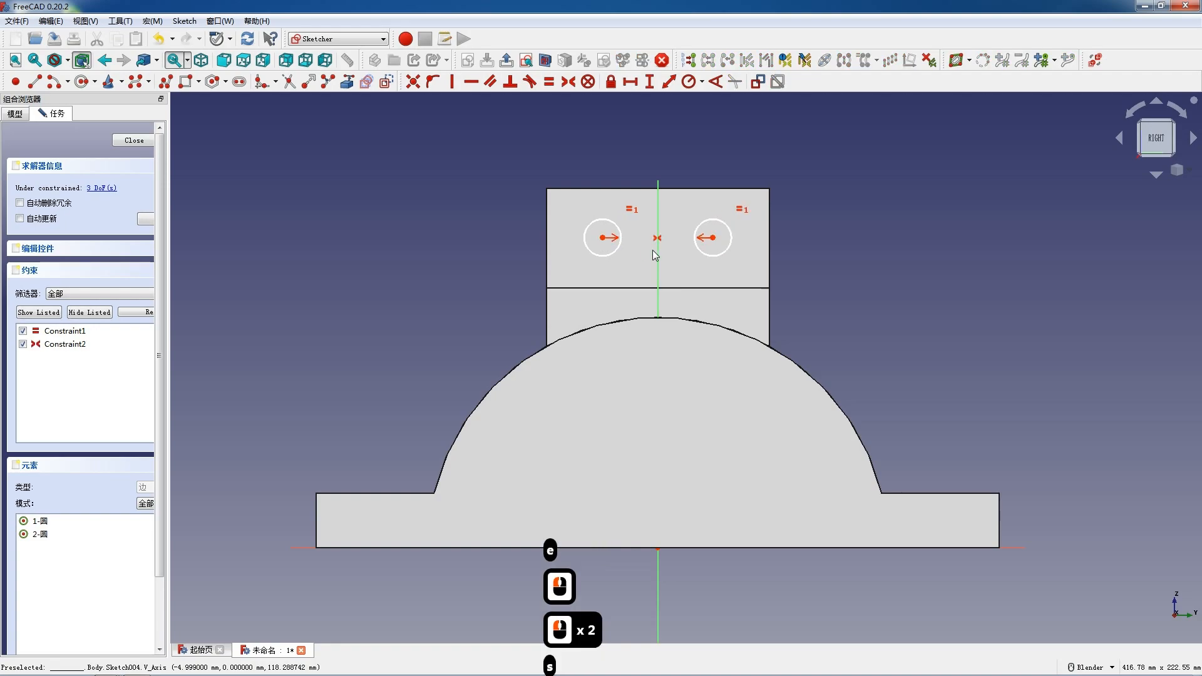
# Set the circles' radius to 14 mm.
pyautogui.click(621, 245)
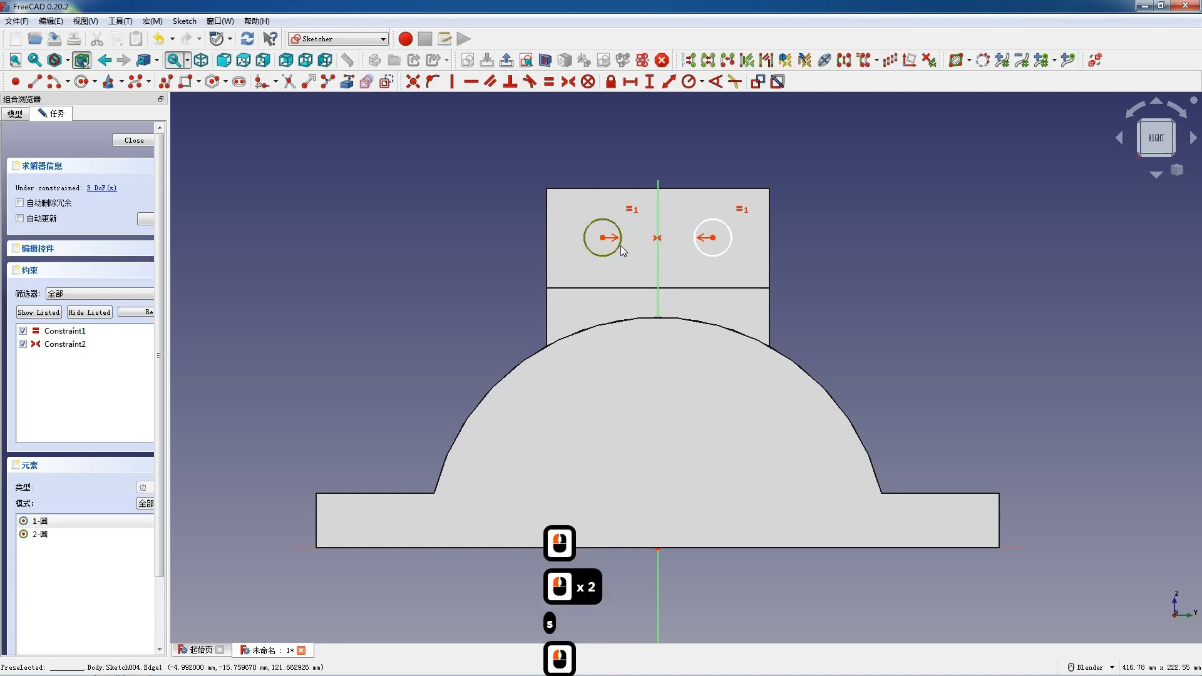
pyautogui.click(690, 82)
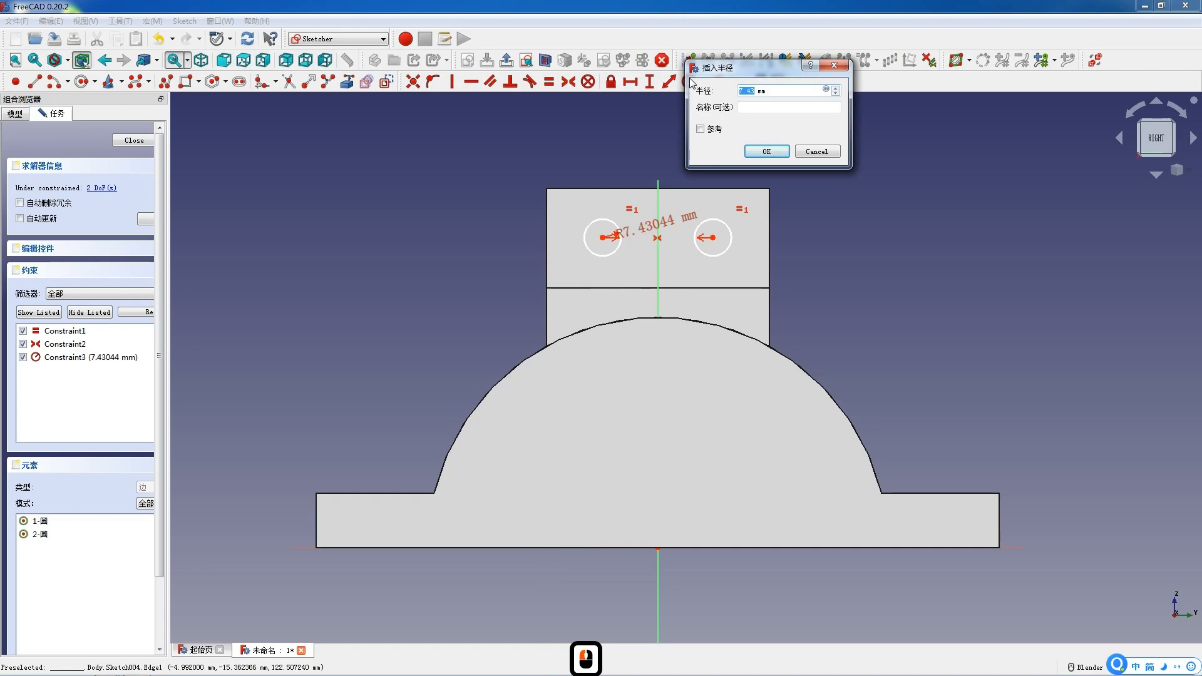
pyautogui.write('14')
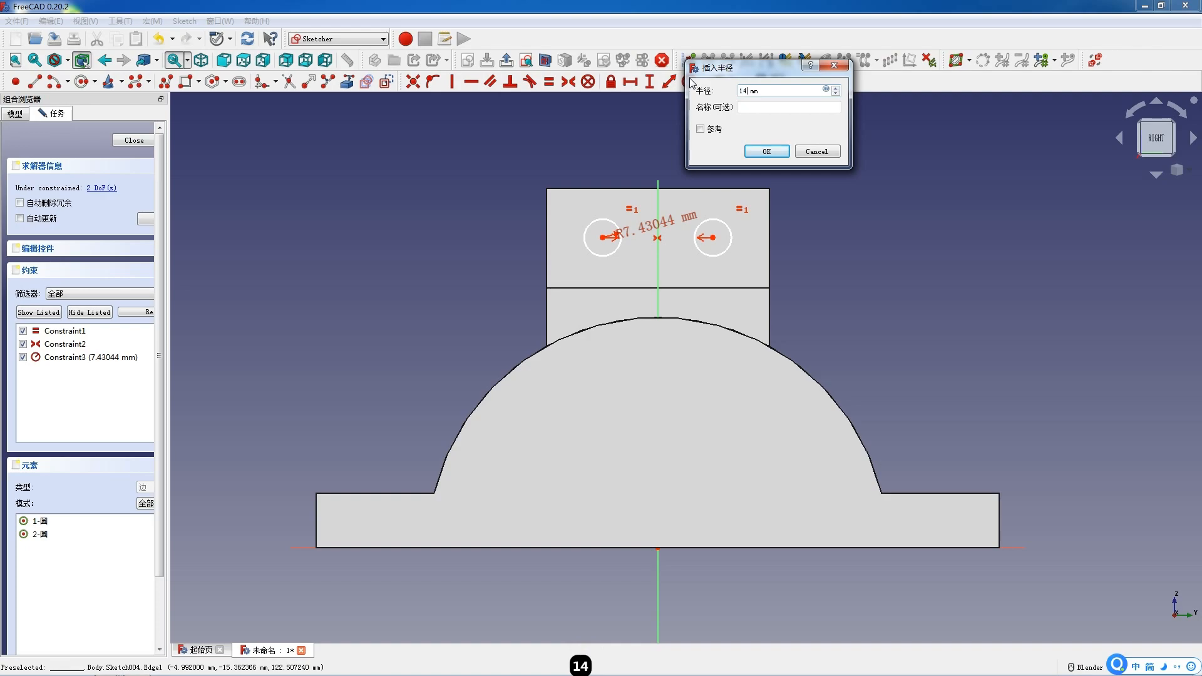
pyautogui.press('Return')
# Set the horizontal distance between the two circle centres to 50 mm.
pyautogui.click(602, 237)
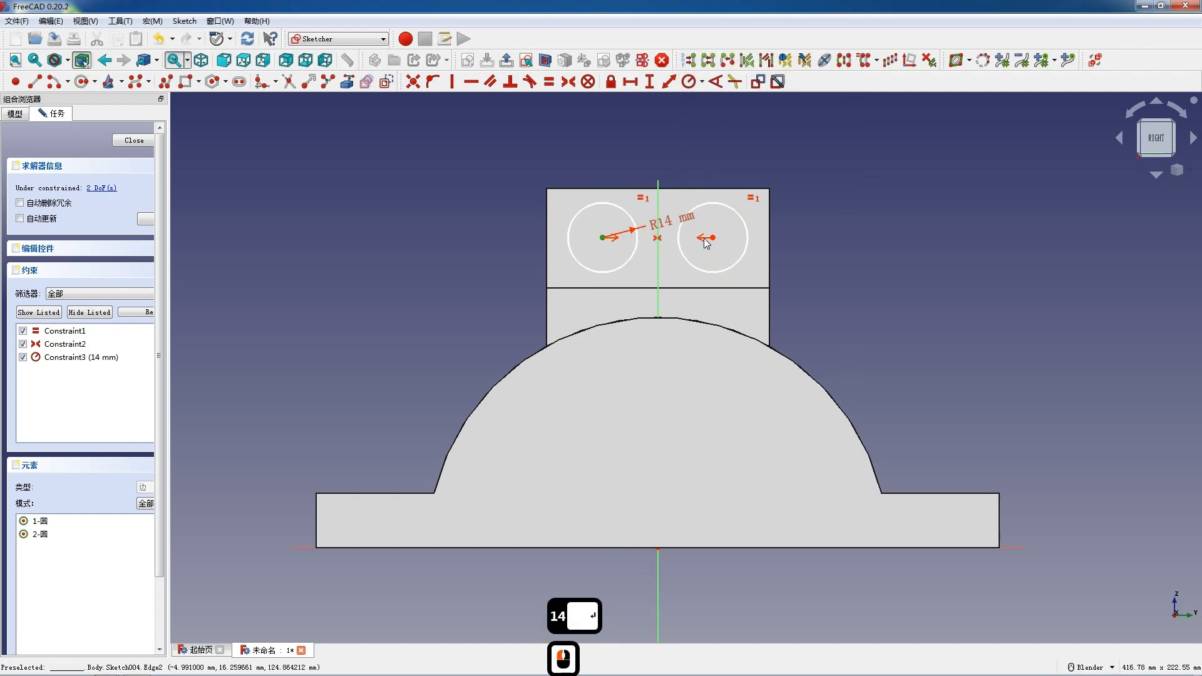
pyautogui.click(713, 238)
pyautogui.write('l')
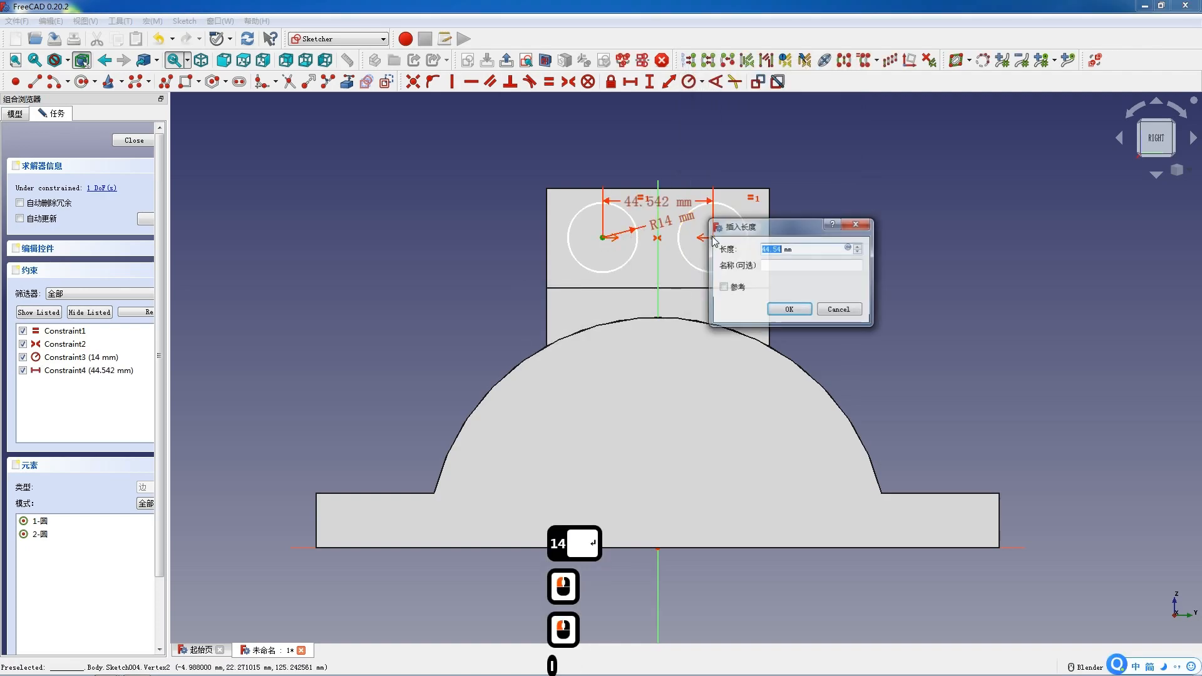
pyautogui.write('50')
pyautogui.press('Return')
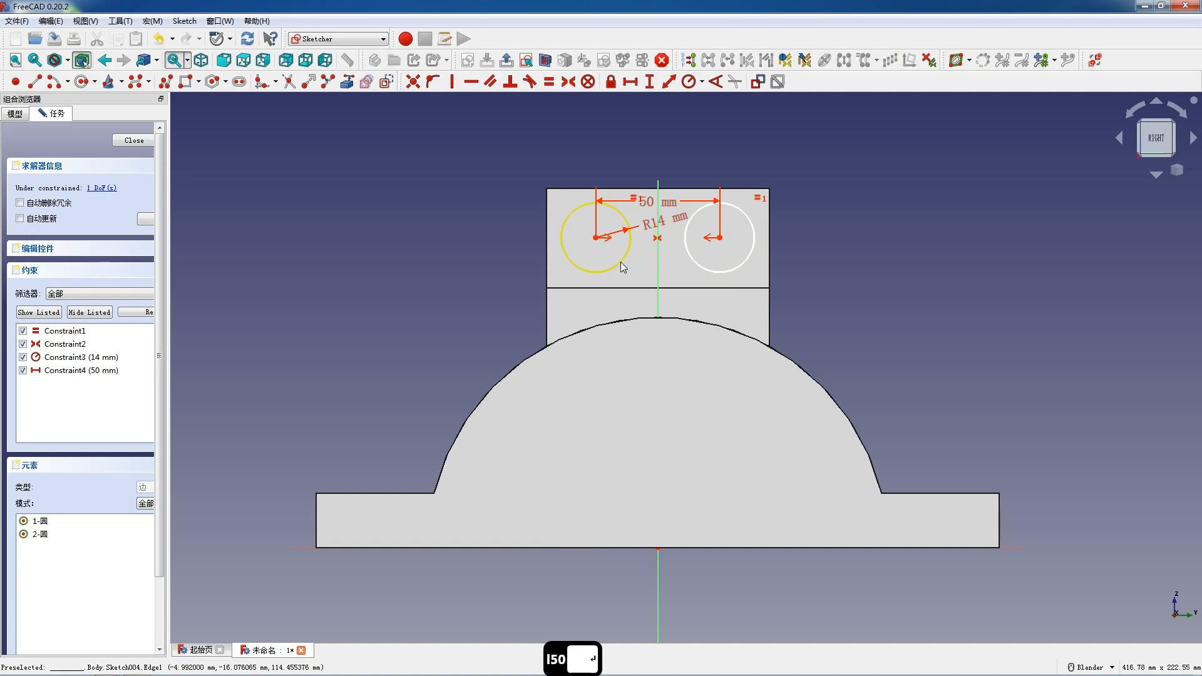
# Set the vertical distance from the right circle centre to the horizontal axis to 125 mm.
pyautogui.click(712, 241)
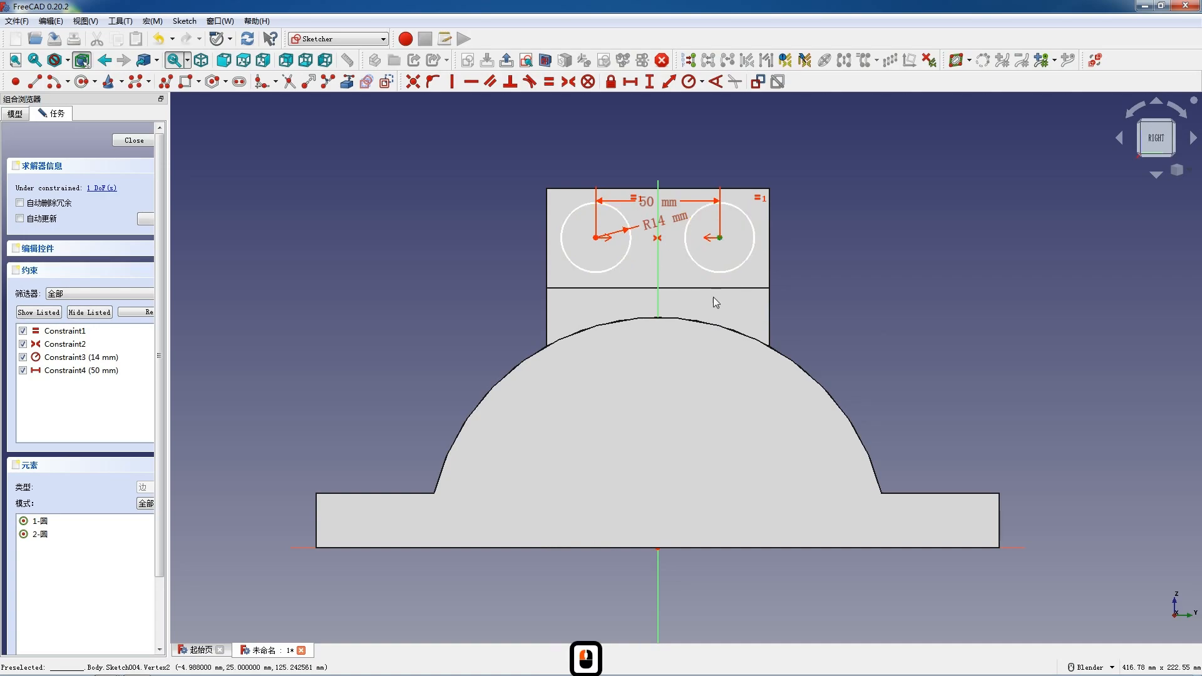
pyautogui.click(658, 551)
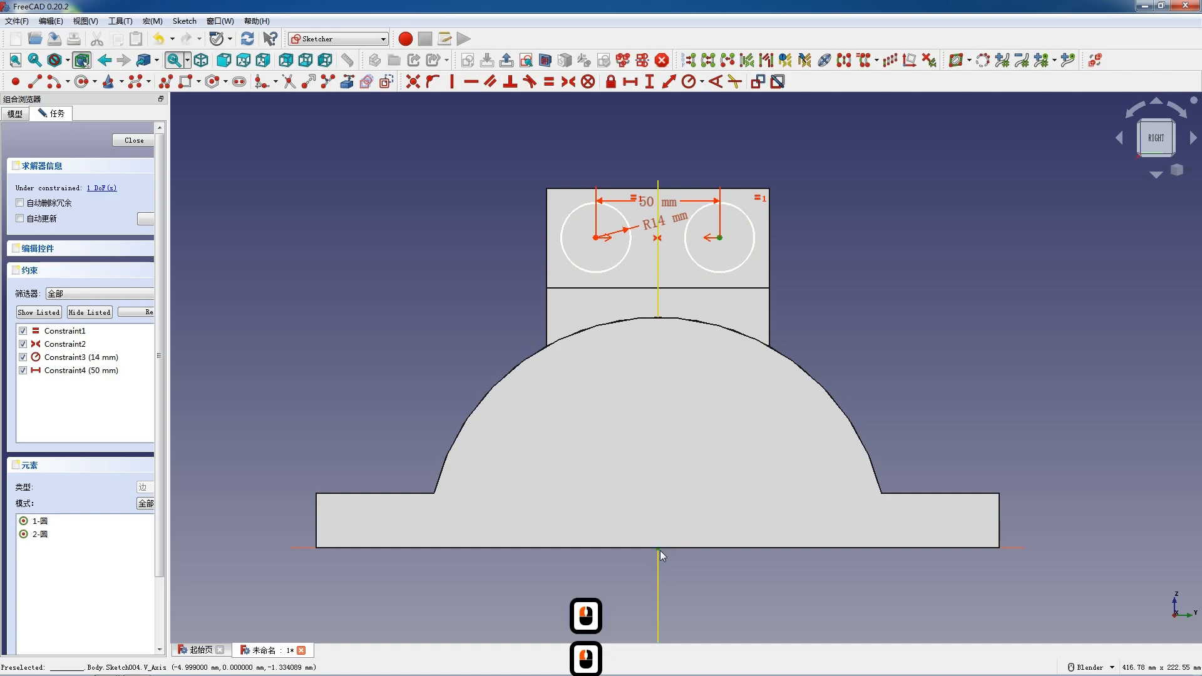
pyautogui.write('i')
pyautogui.write('125')
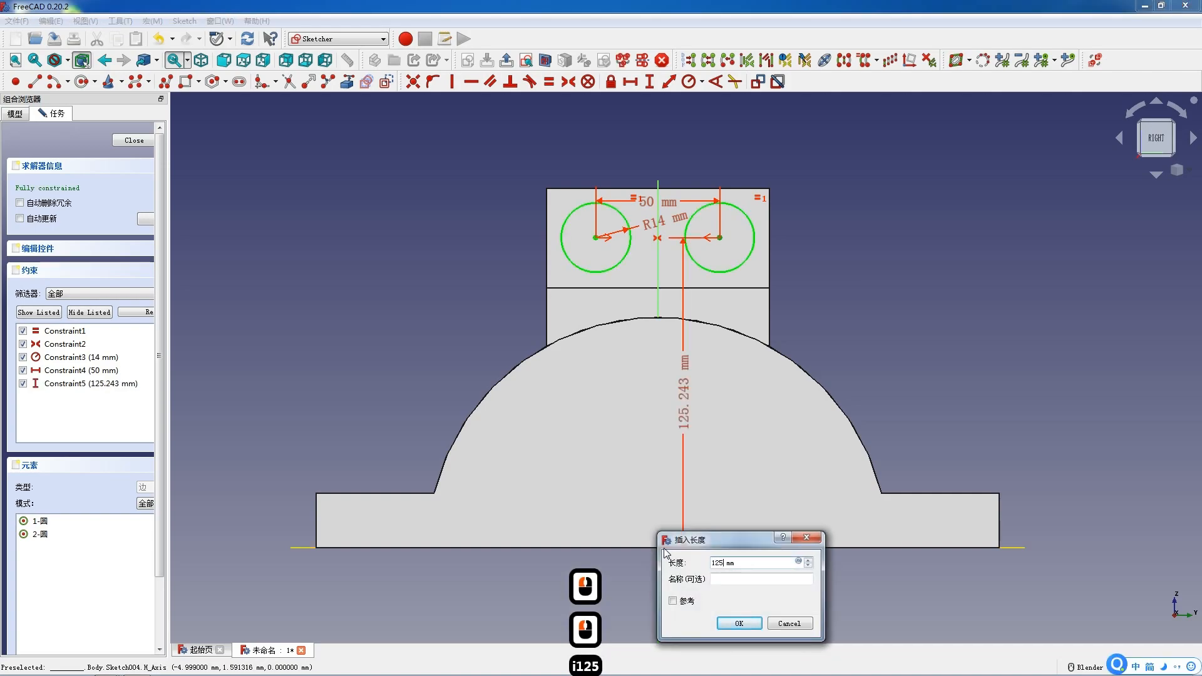
pyautogui.press('Return')
# Close the sketch and pocket the two circles with type Through all.
pyautogui.click(136, 142)
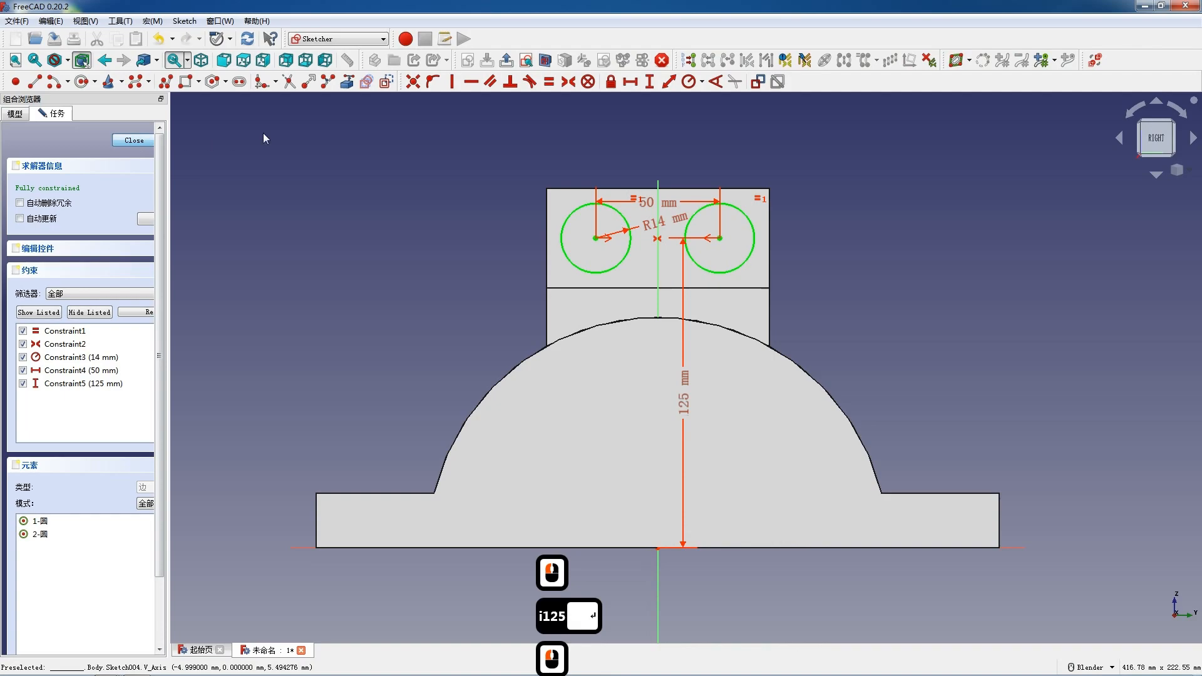
pyautogui.click(368, 81)
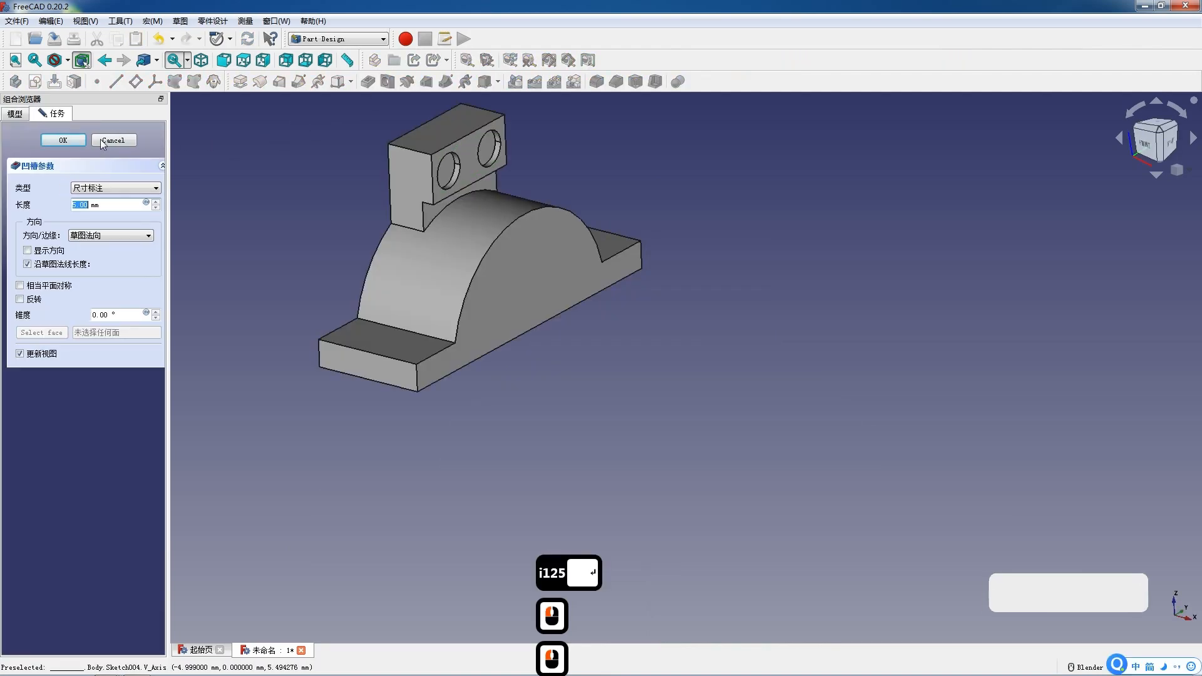
pyautogui.click(103, 187)
pyautogui.click(99, 206)
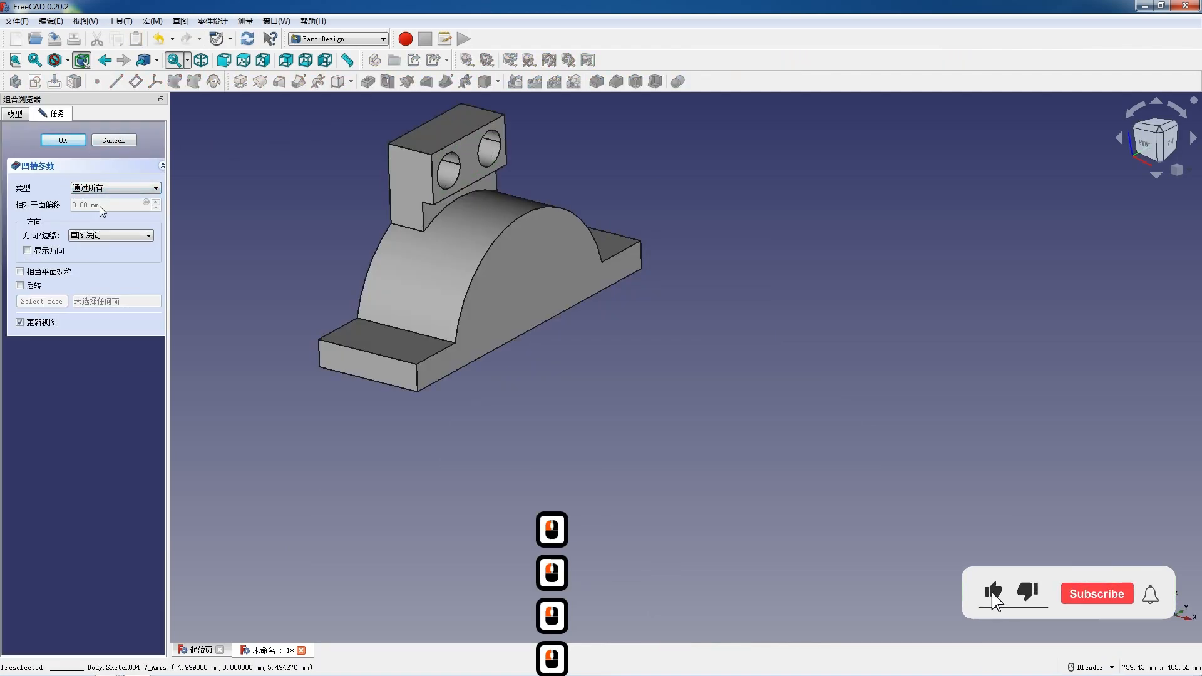
pyautogui.click(63, 140)
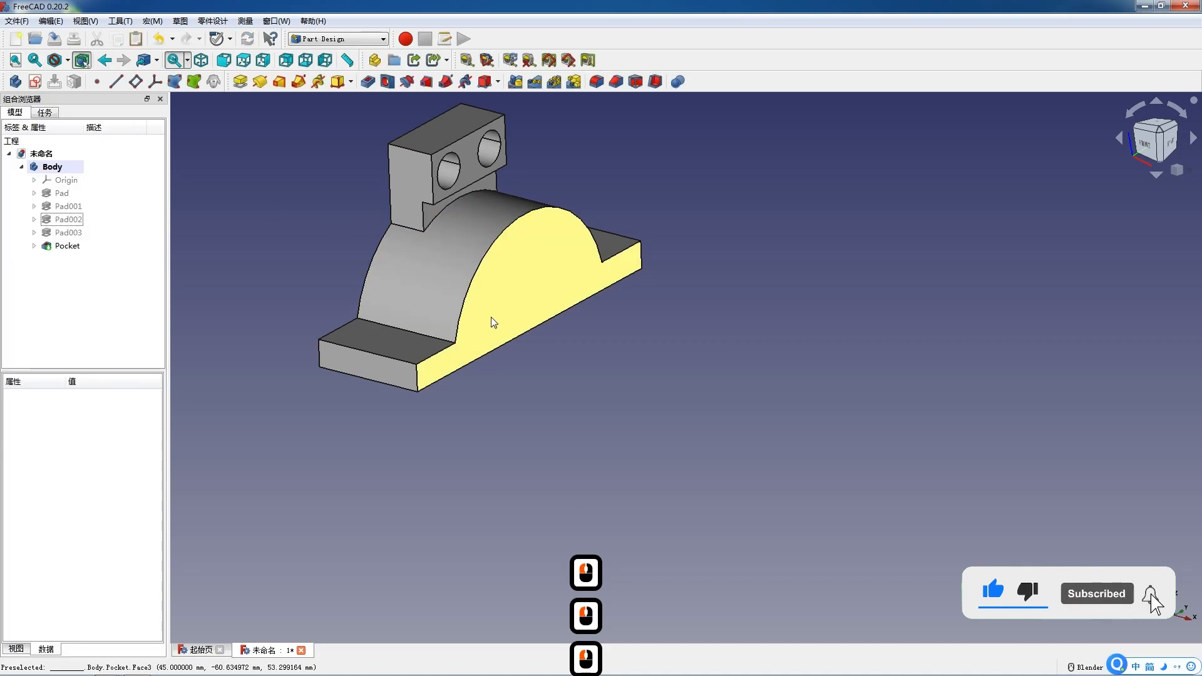
# Create a sketch on the arched end face and draw a semicircular arc centred on the origin, about 68 mm radius.
pyautogui.click(492, 325)
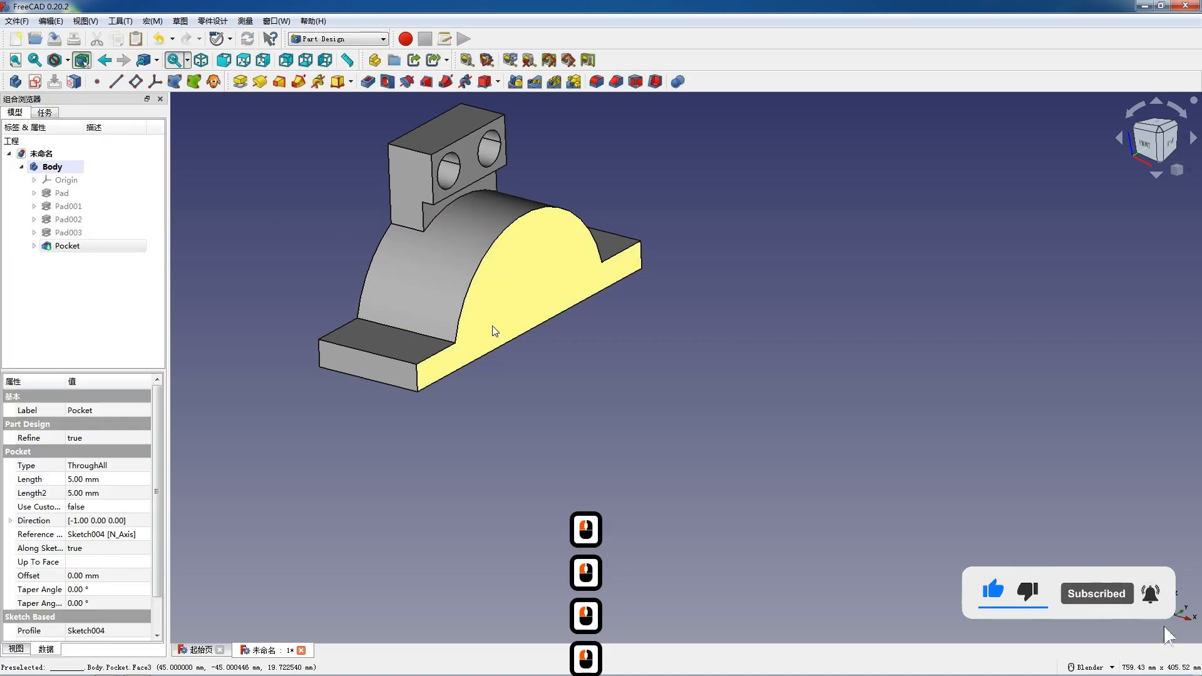
pyautogui.click(35, 81)
pyautogui.scroll(3, 846, 408)
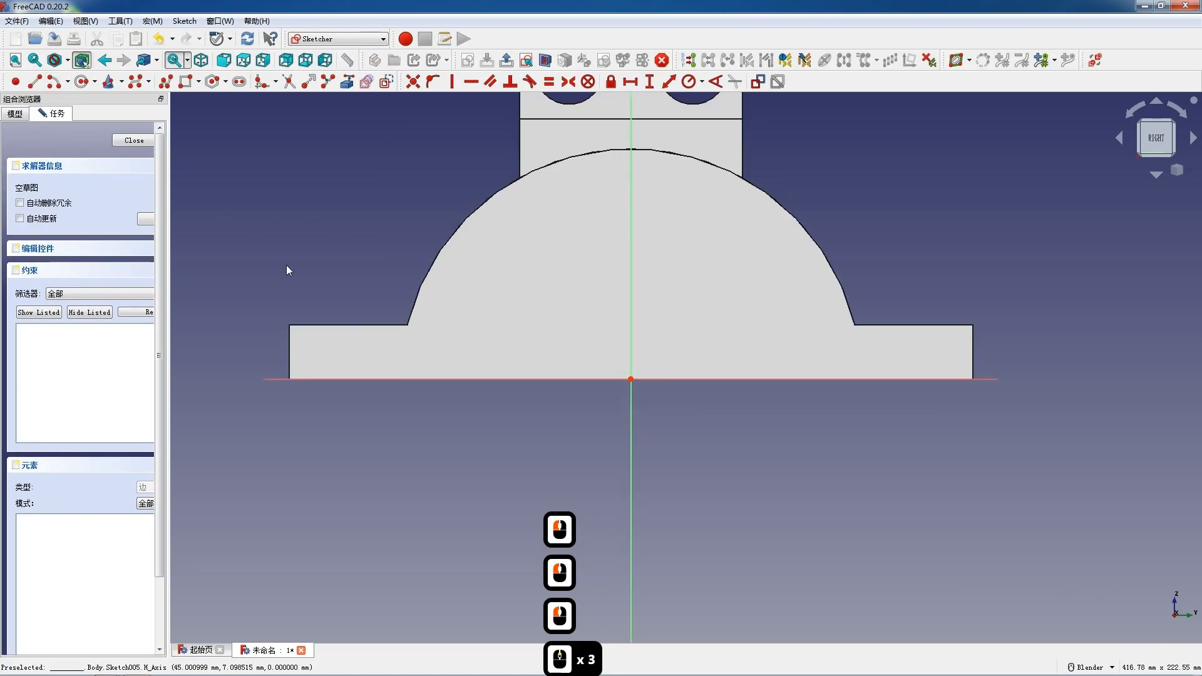
pyautogui.click(54, 81)
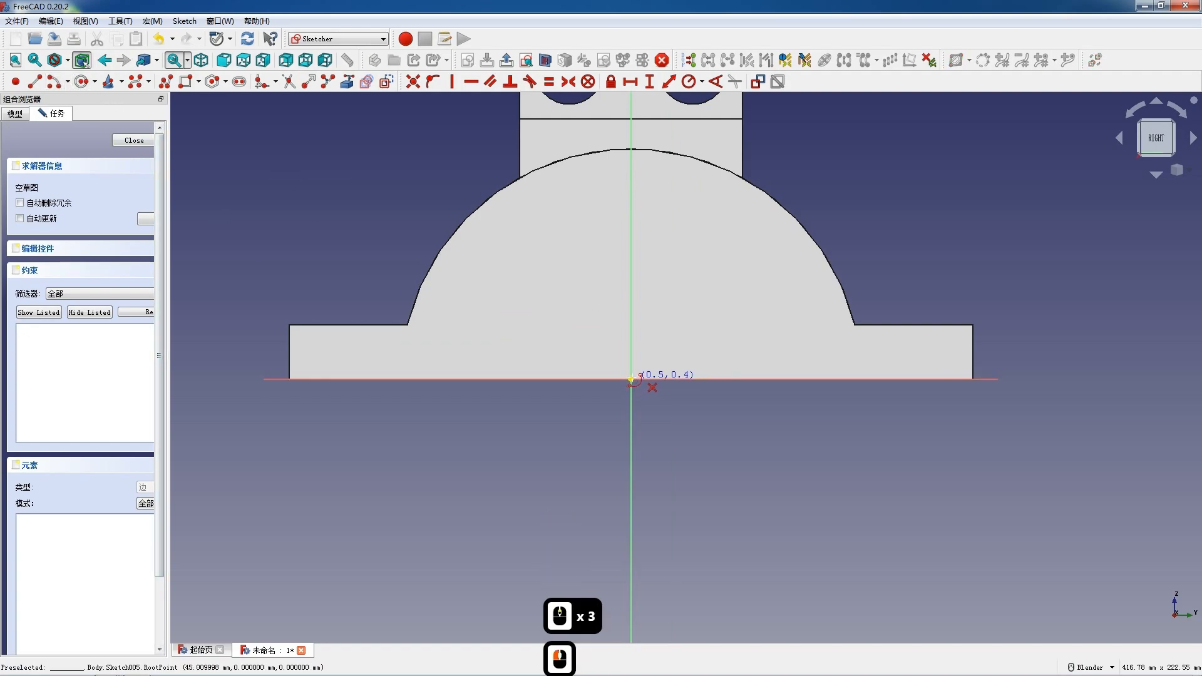
pyautogui.click(630, 379)
pyautogui.click(462, 377)
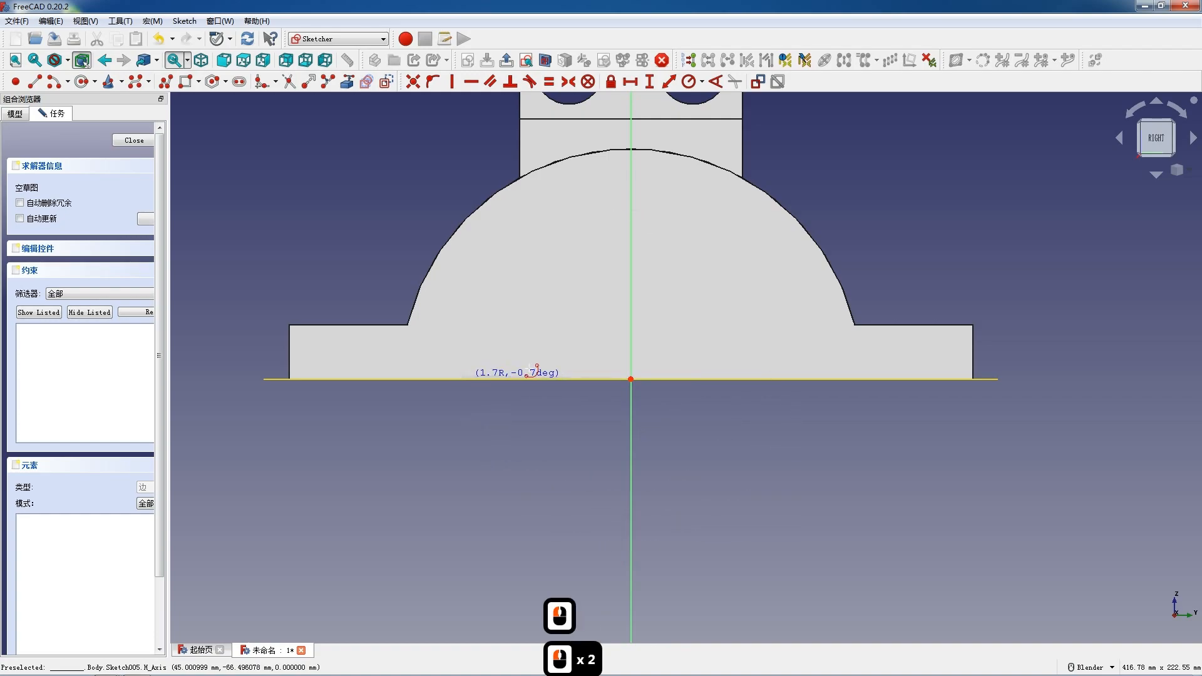
pyautogui.click(793, 383)
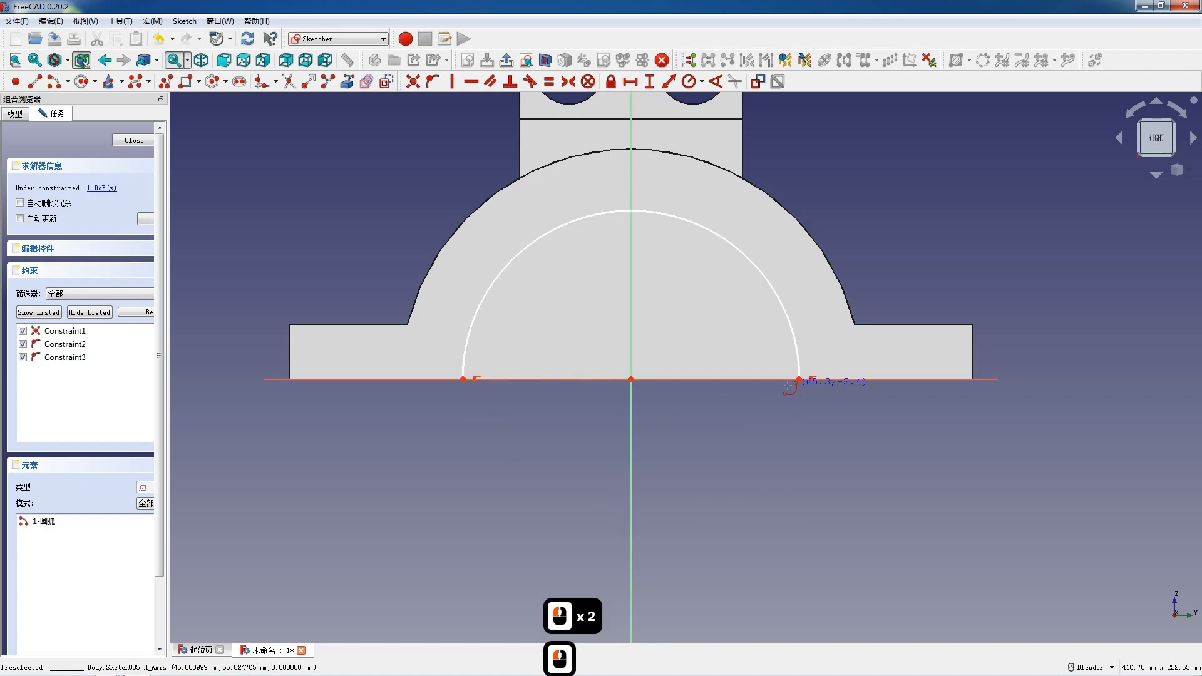
pyautogui.press('Escape')
# Close the arc with a line between its ends and delete the redundant horizontal constraint.
pyautogui.click(35, 81)
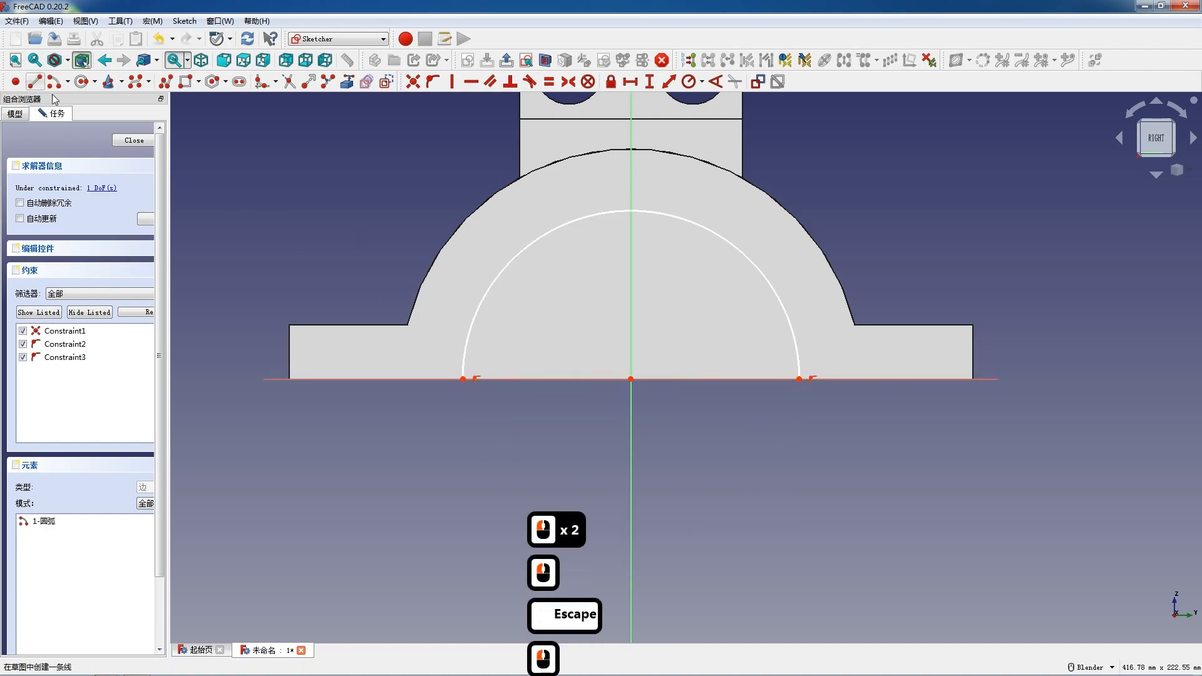
pyautogui.click(477, 380)
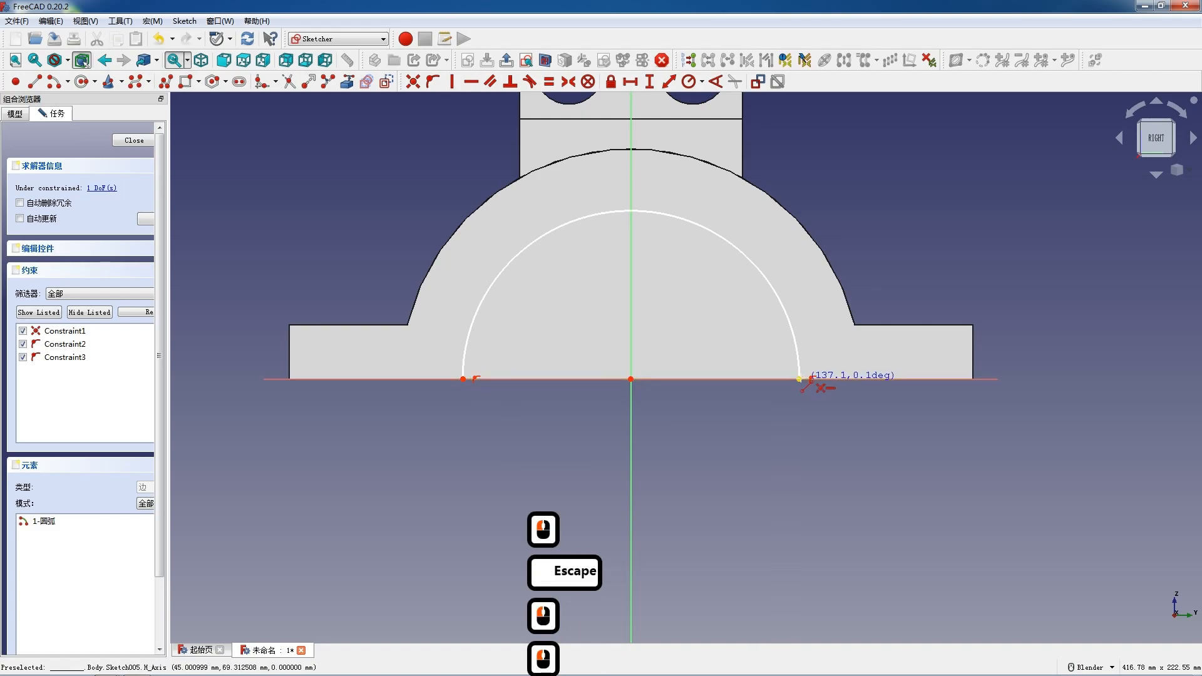
pyautogui.click(799, 379)
pyautogui.press('Escape')
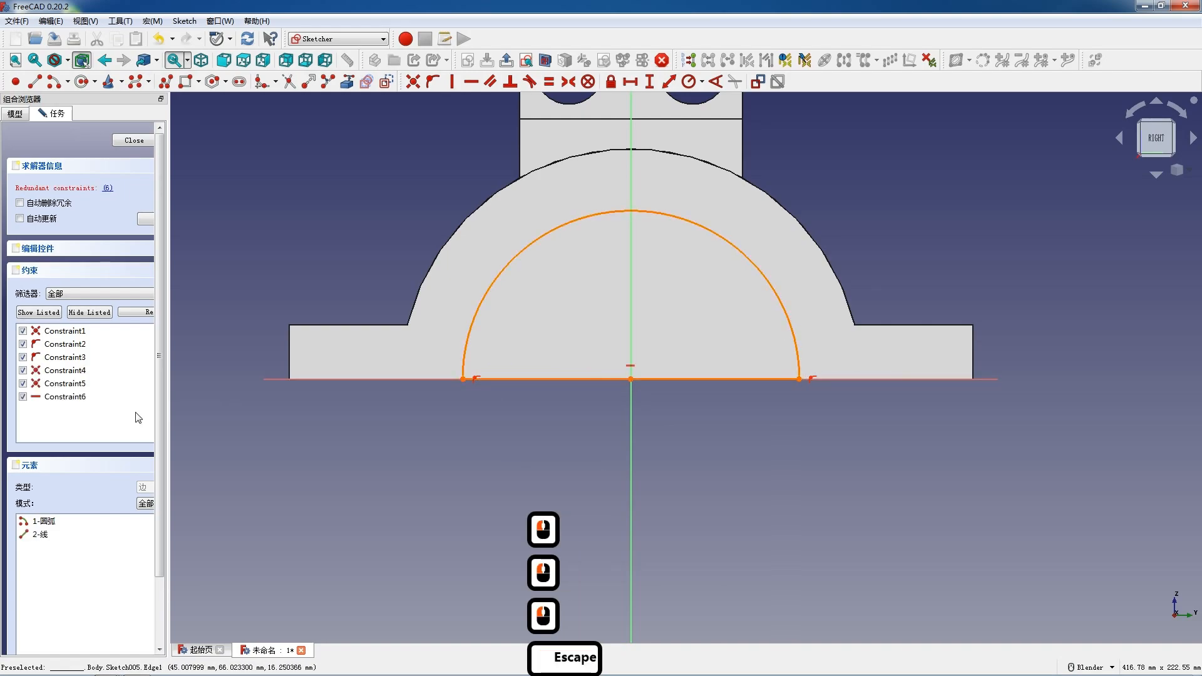
pyautogui.click(80, 398)
pyautogui.press('Delete')
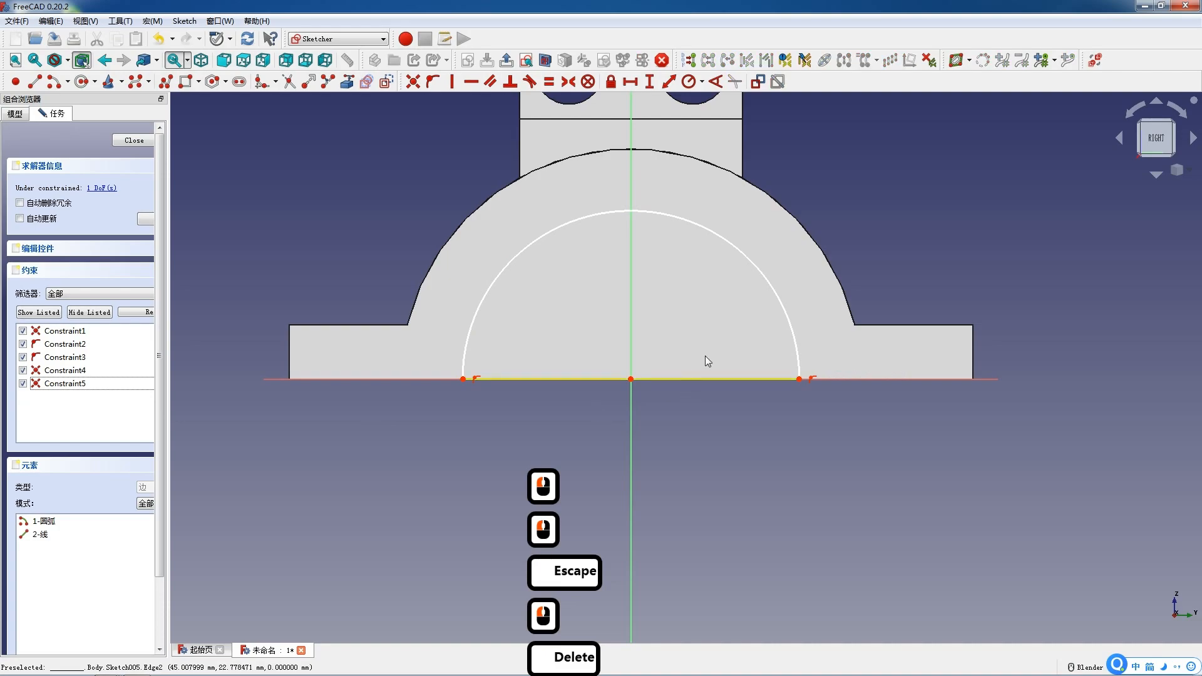
# Set the semicircular arc's radius to 70 mm.
pyautogui.click(786, 313)
pyautogui.click(689, 81)
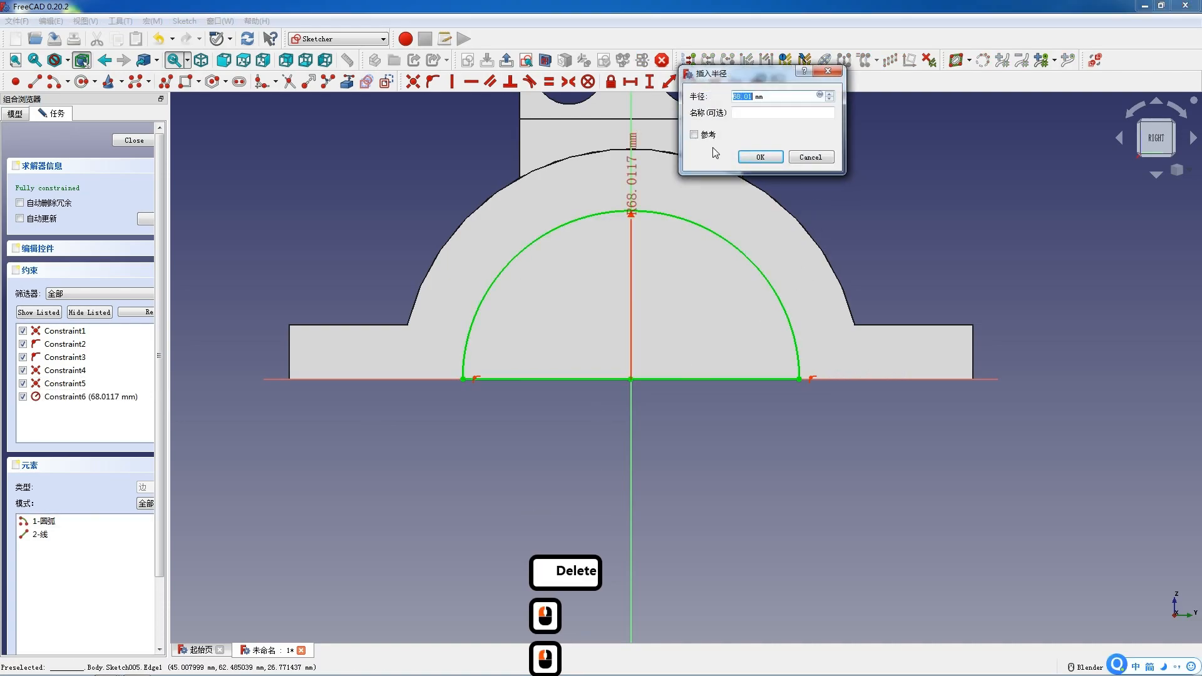
pyautogui.write('70')
pyautogui.press('Return')
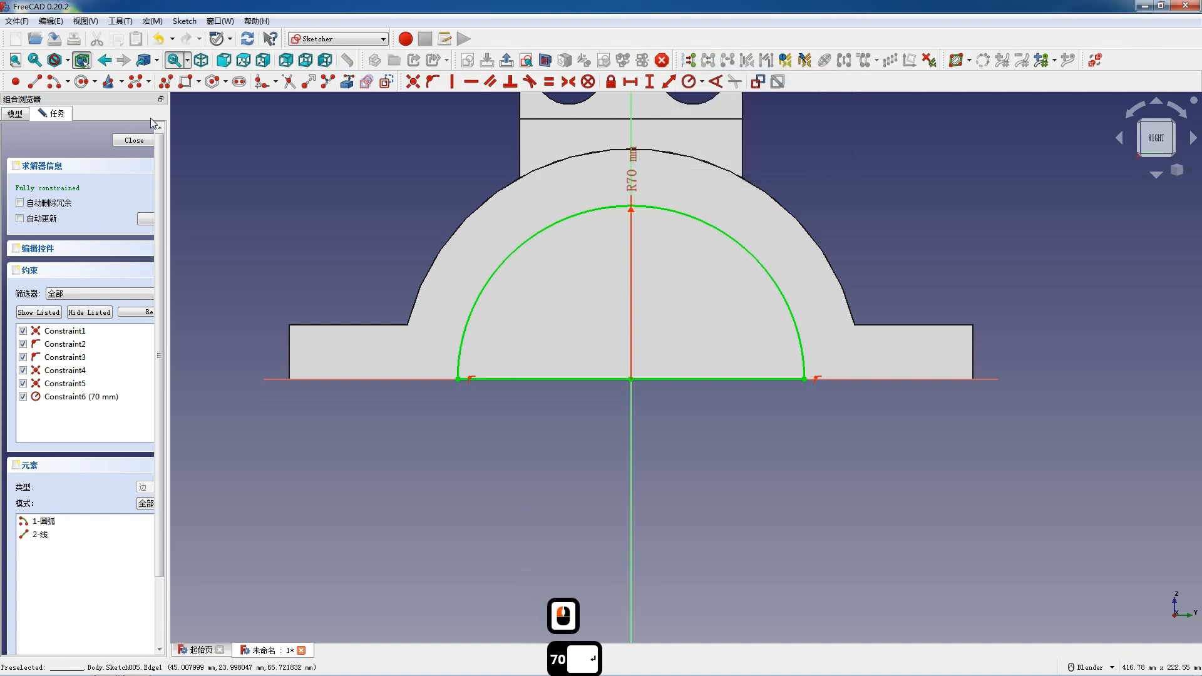
# Close the sketch and pocket the semicircular profile with type Through all.
pyautogui.click(145, 140)
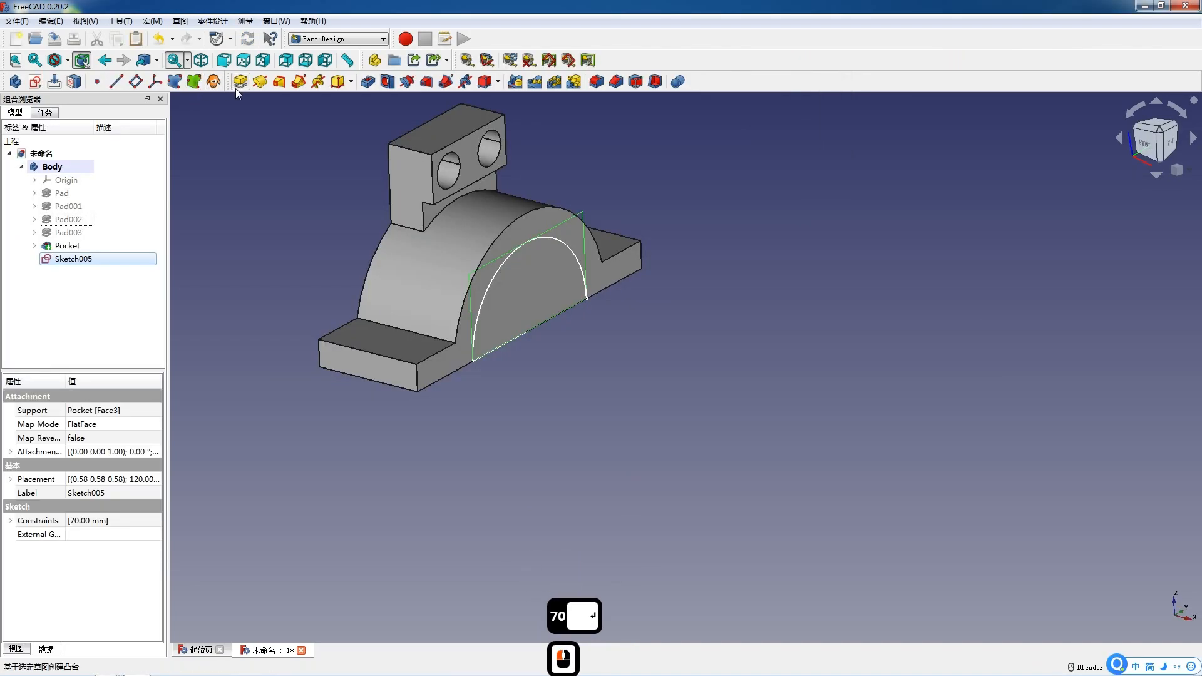
pyautogui.click(375, 84)
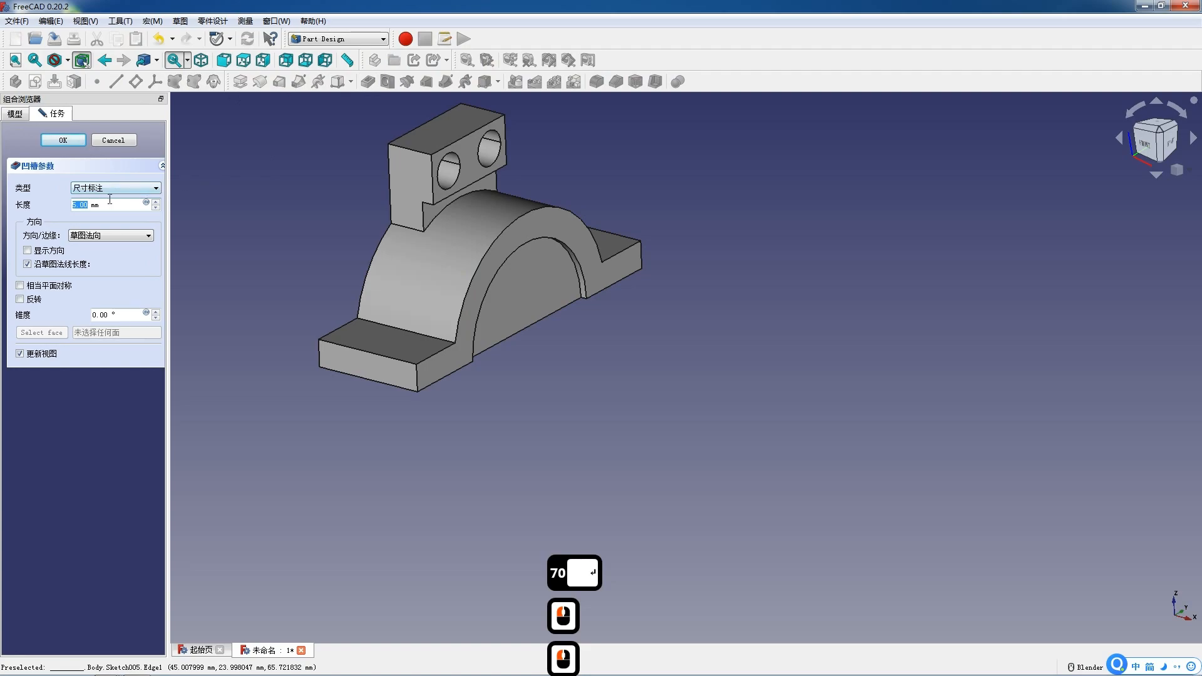
pyautogui.click(116, 188)
pyautogui.click(94, 217)
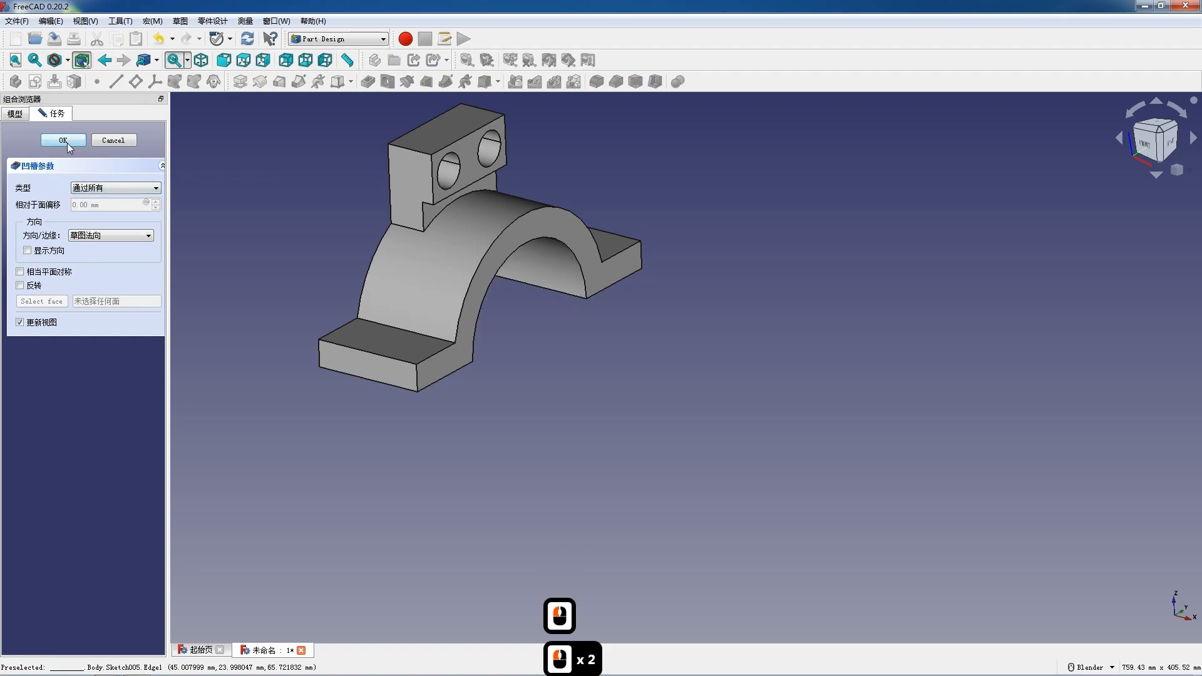
pyautogui.click(66, 141)
# Create a sketch on the base plate's top face and draw two circles centred on the vertical axis near each end.
pyautogui.click(362, 340)
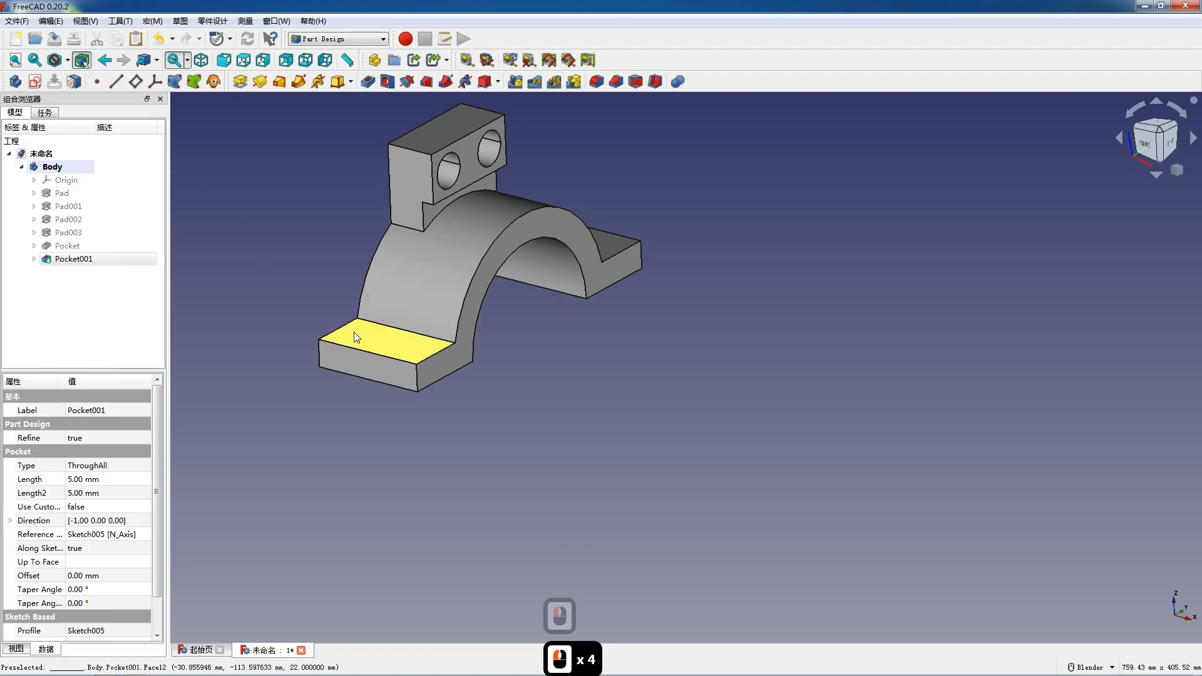
pyautogui.click(35, 82)
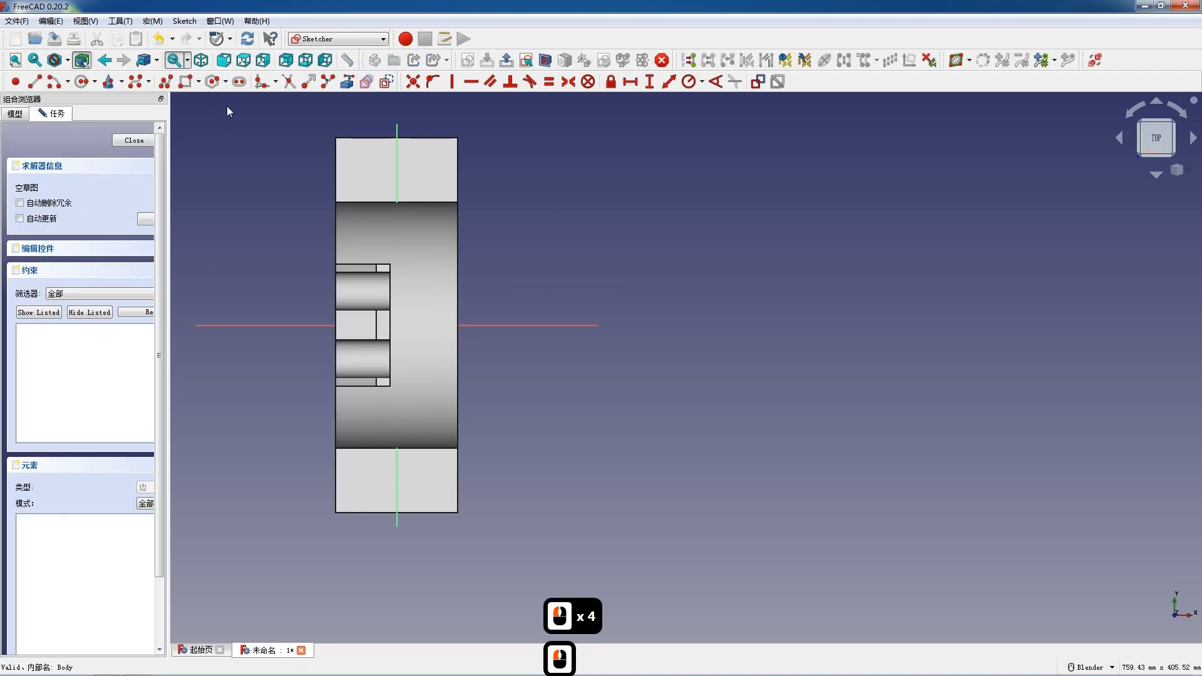
pyautogui.click(81, 82)
pyautogui.click(396, 489)
pyautogui.click(409, 491)
pyautogui.click(396, 168)
pyautogui.click(409, 167)
pyautogui.press('Escape')
# Make the two circle centres symmetric about the horizontal axis and delete the redundant constraint.
pyautogui.click(443, 304)
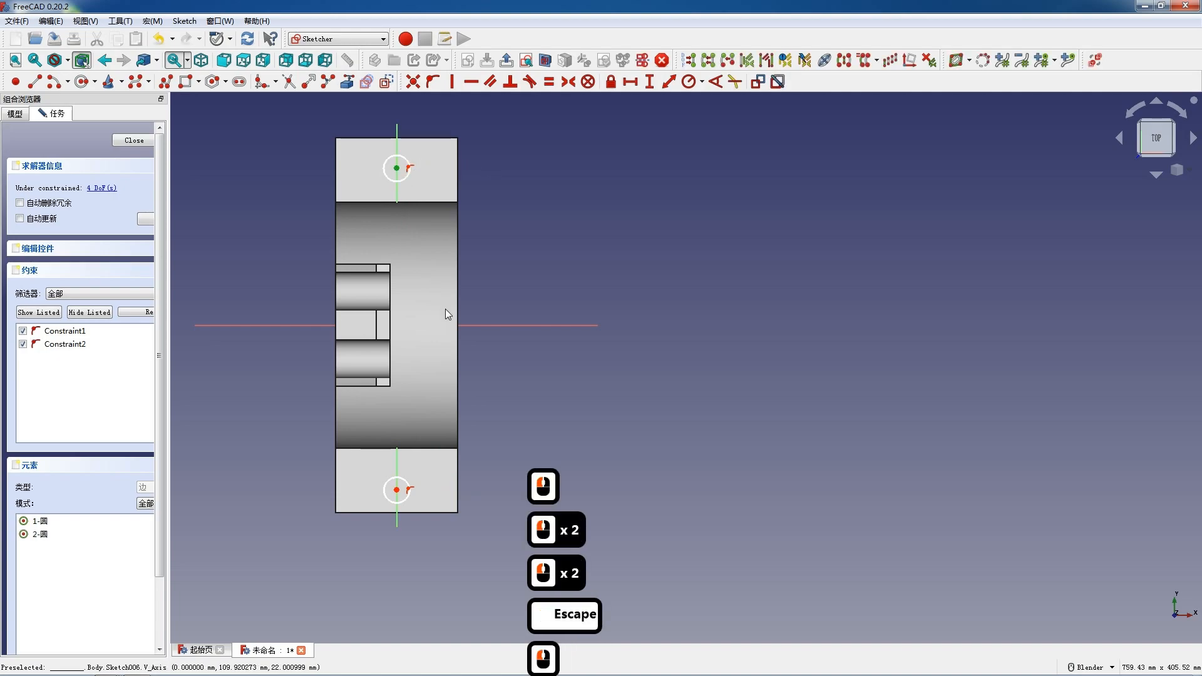
pyautogui.click(398, 488)
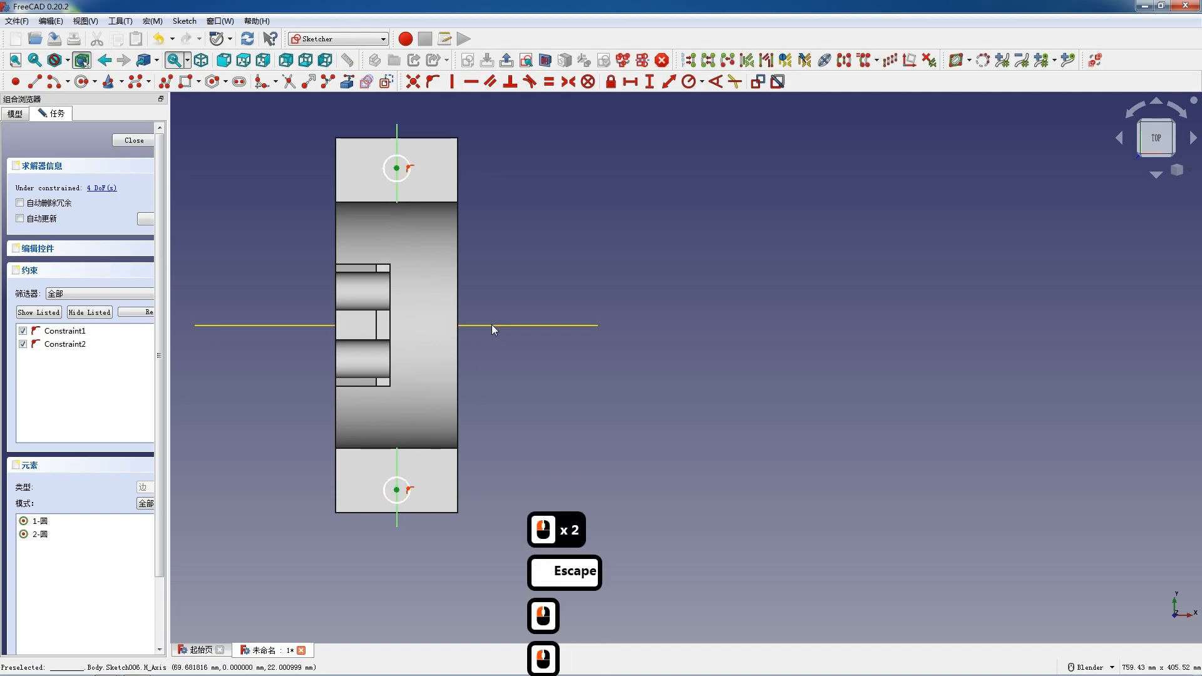
pyautogui.click(491, 325)
pyautogui.press('s')
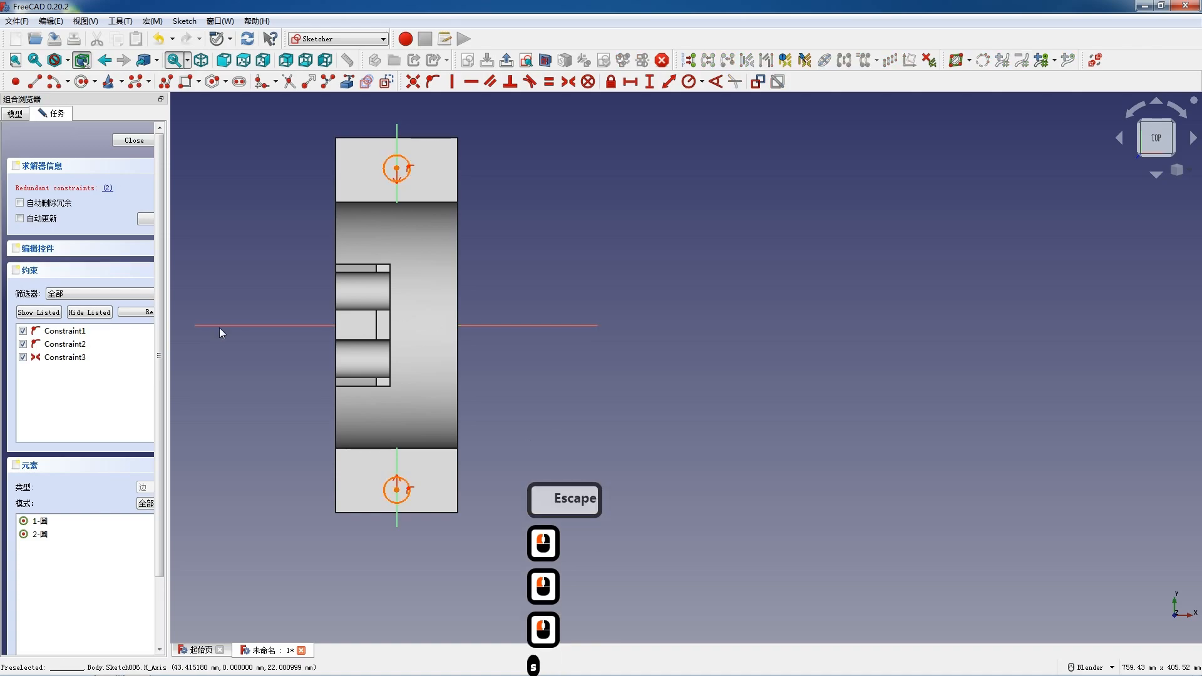
pyautogui.click(66, 345)
pyautogui.press('Delete')
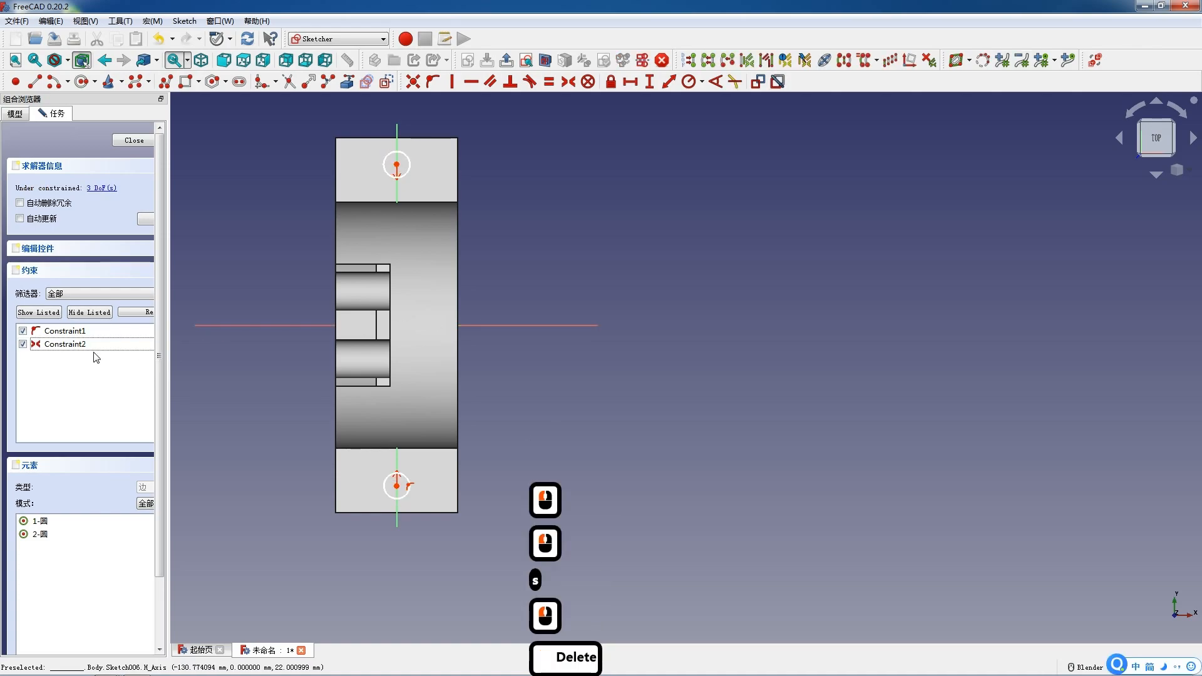
# Set the vertical distance between the two circle centres to 230 mm.
pyautogui.click(398, 164)
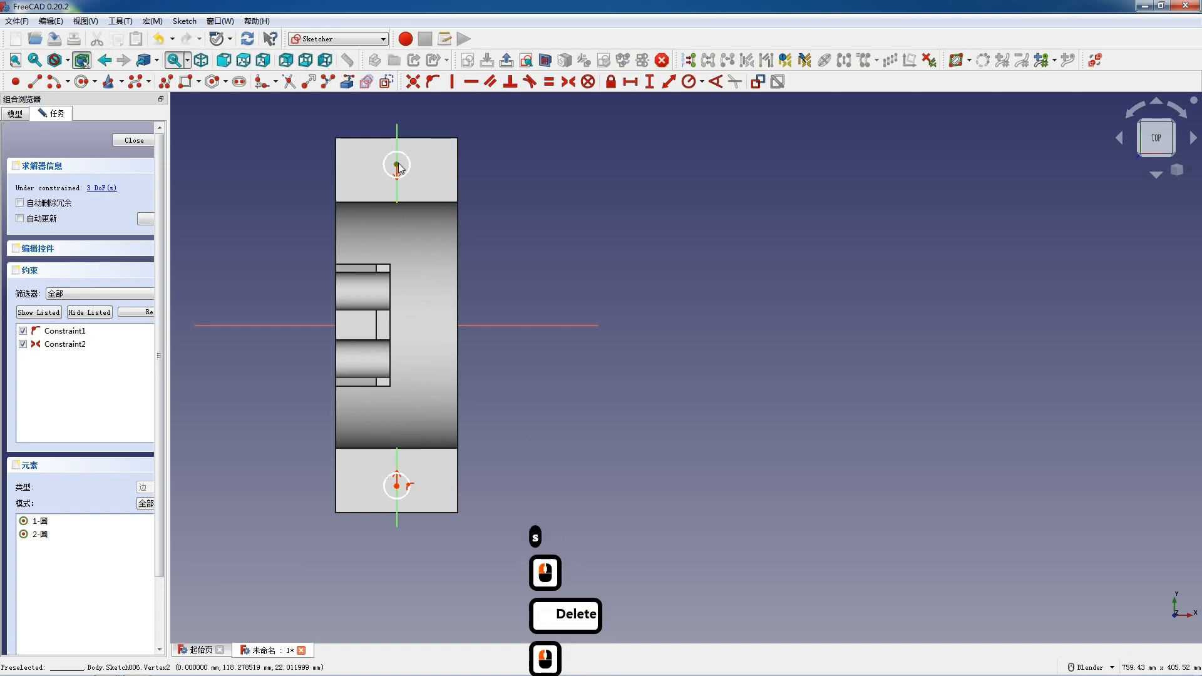
pyautogui.click(396, 487)
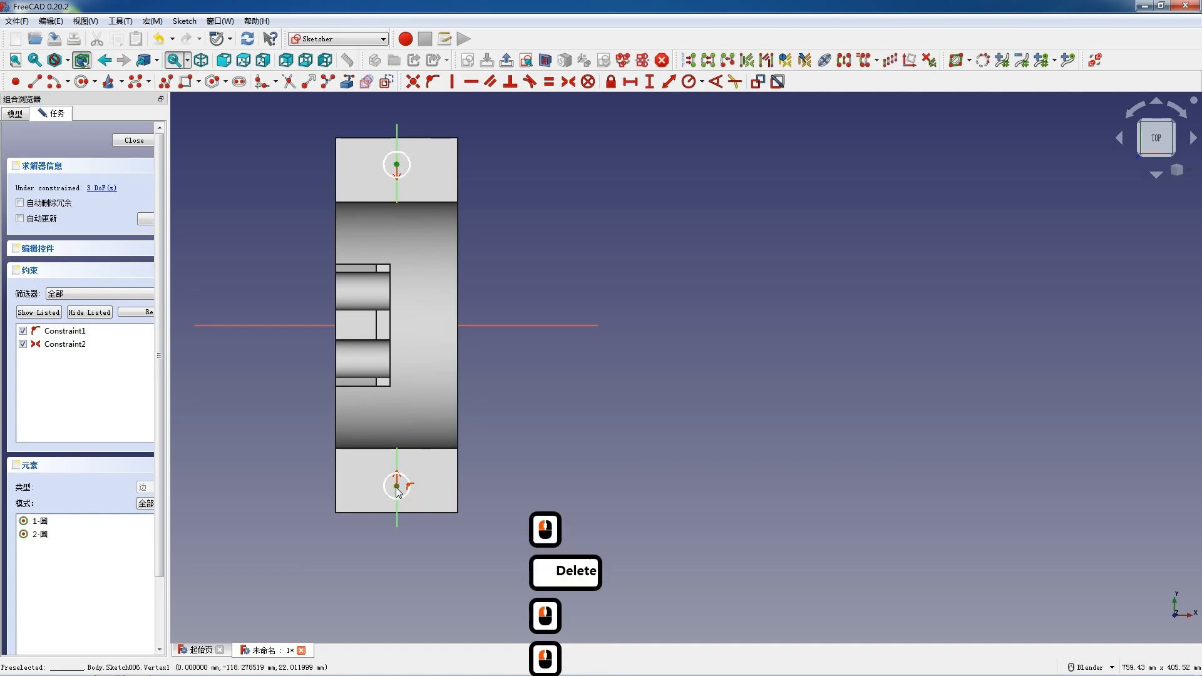
pyautogui.write('i')
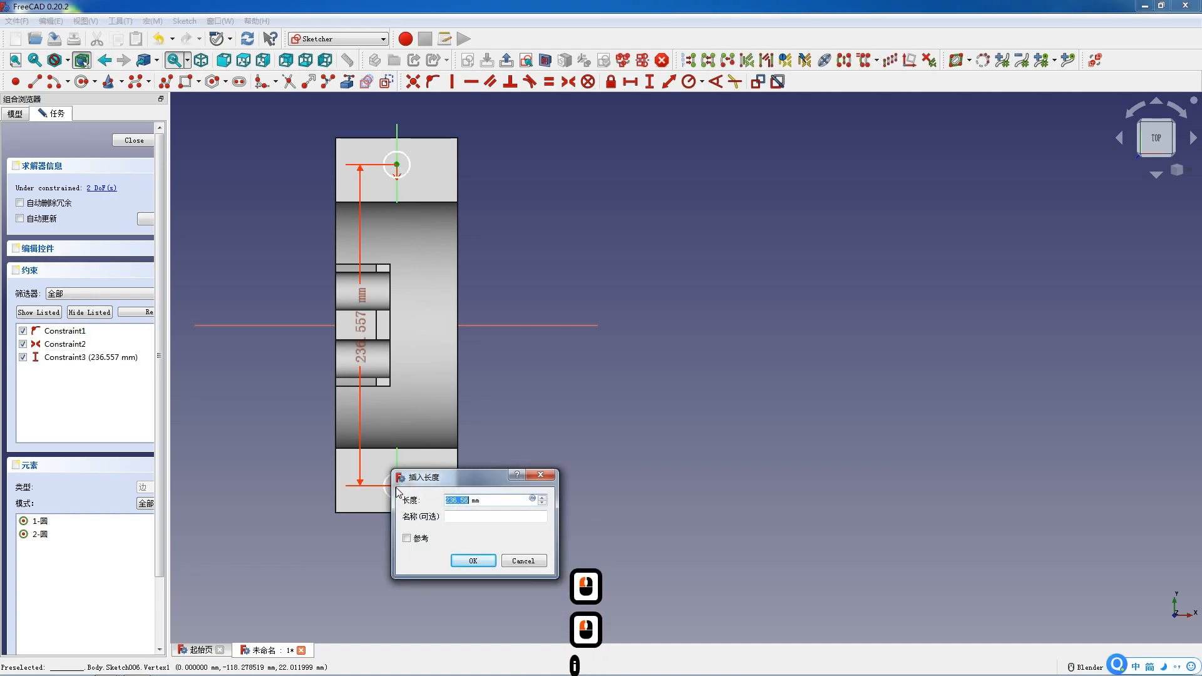
pyautogui.write('230')
pyautogui.press('Return')
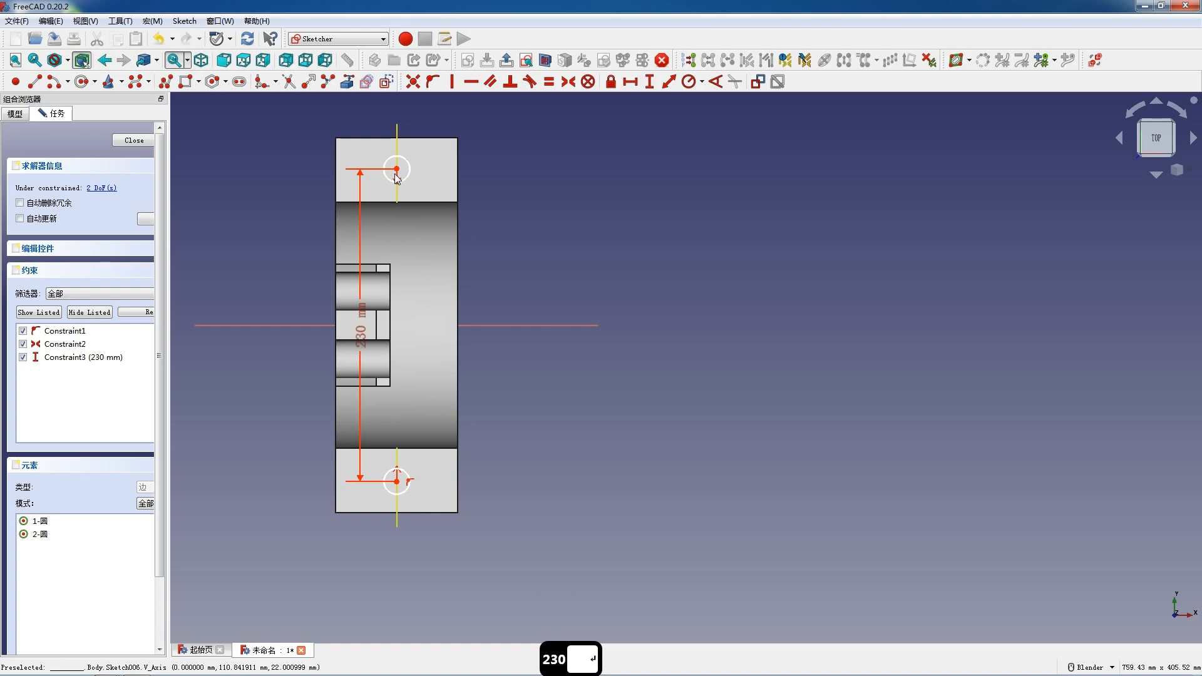
# Set the upper circle's radius to 12.5 mm.
pyautogui.click(405, 181)
pyautogui.click(688, 81)
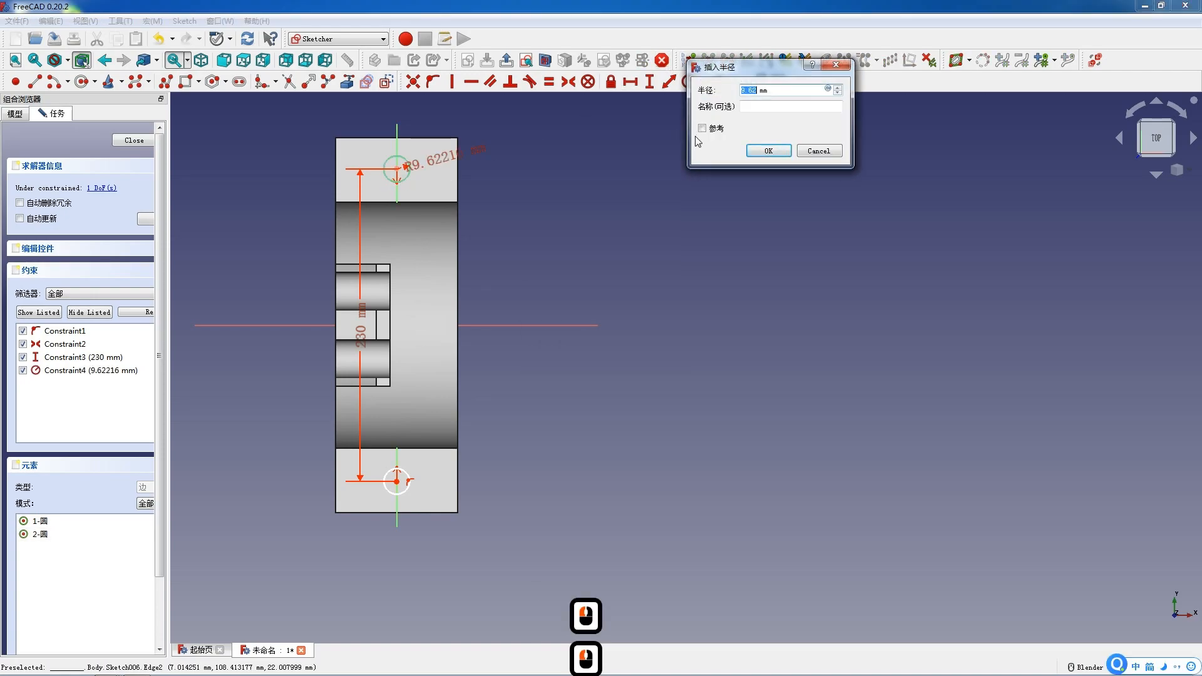
pyautogui.write('12')
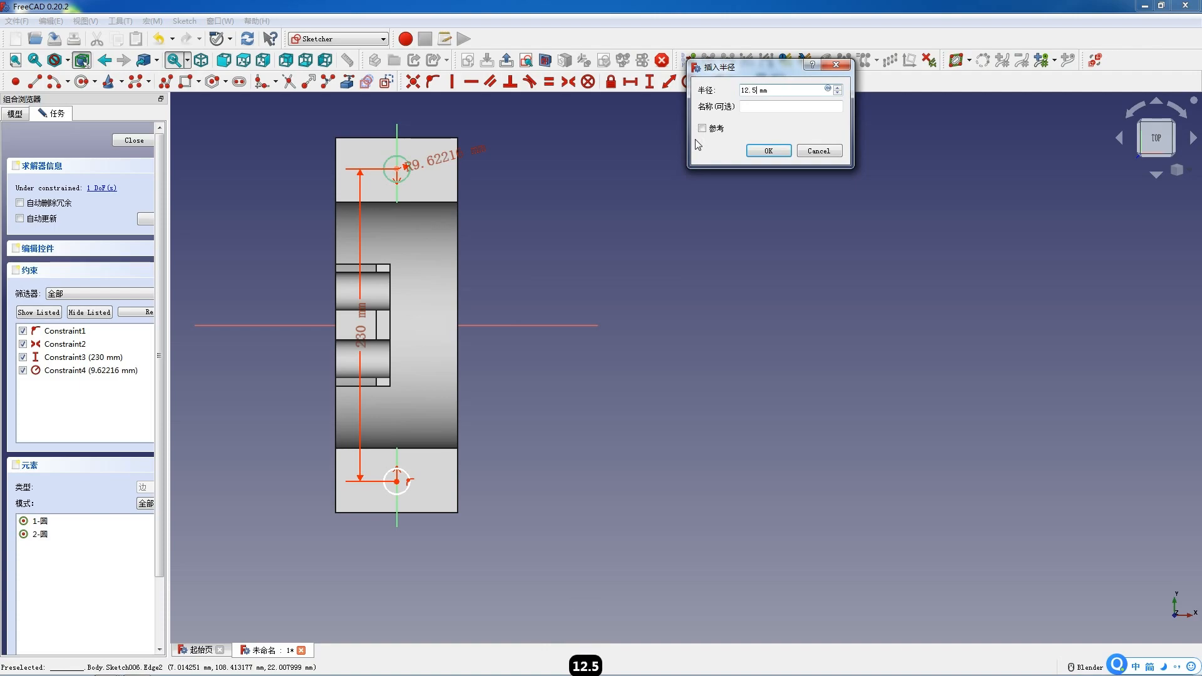
pyautogui.press('Return')
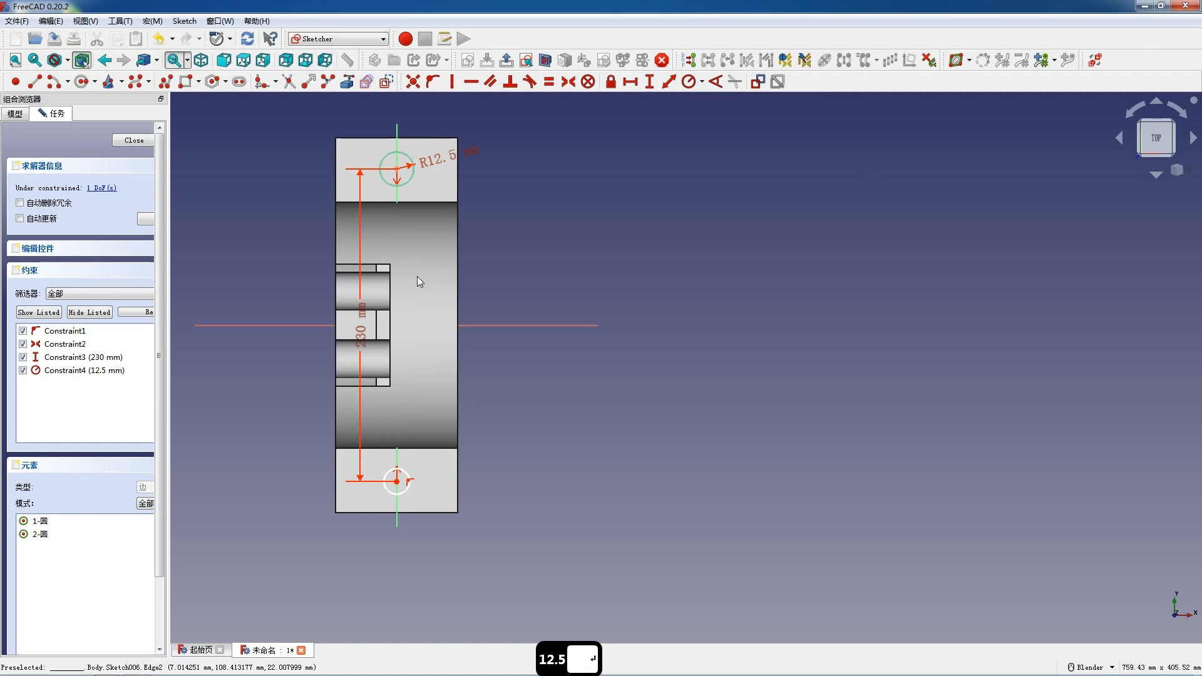
# Constrain the two circles to be equal.
pyautogui.click(403, 490)
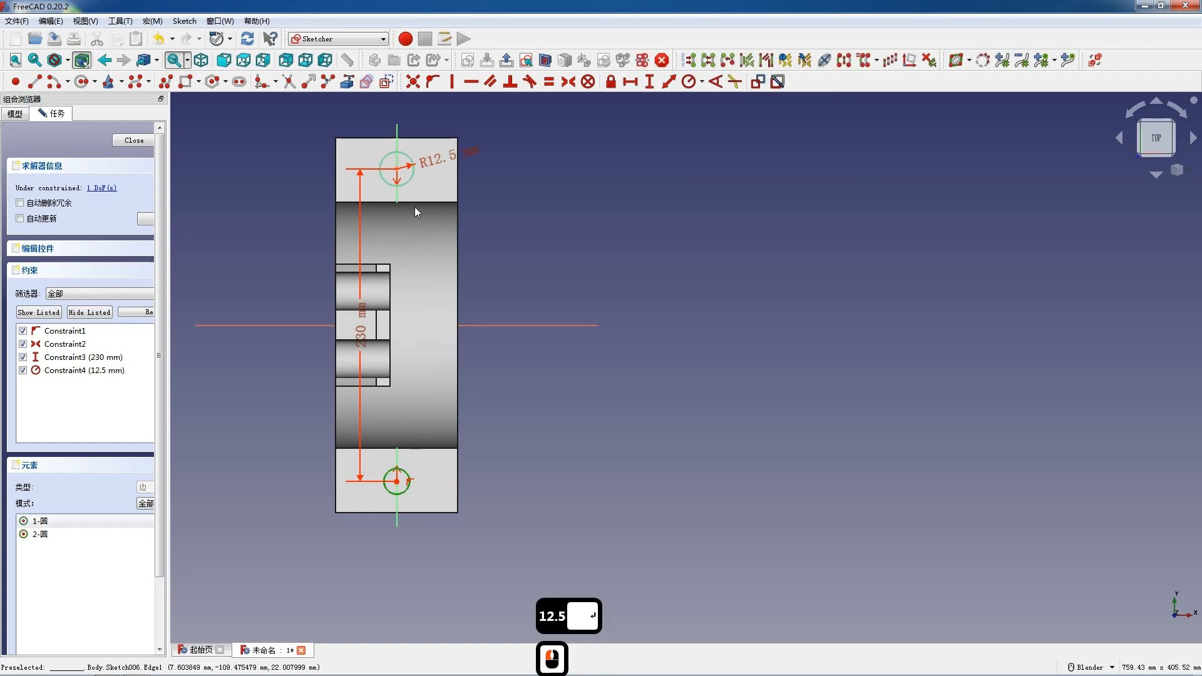
pyautogui.click(410, 186)
pyautogui.click(549, 81)
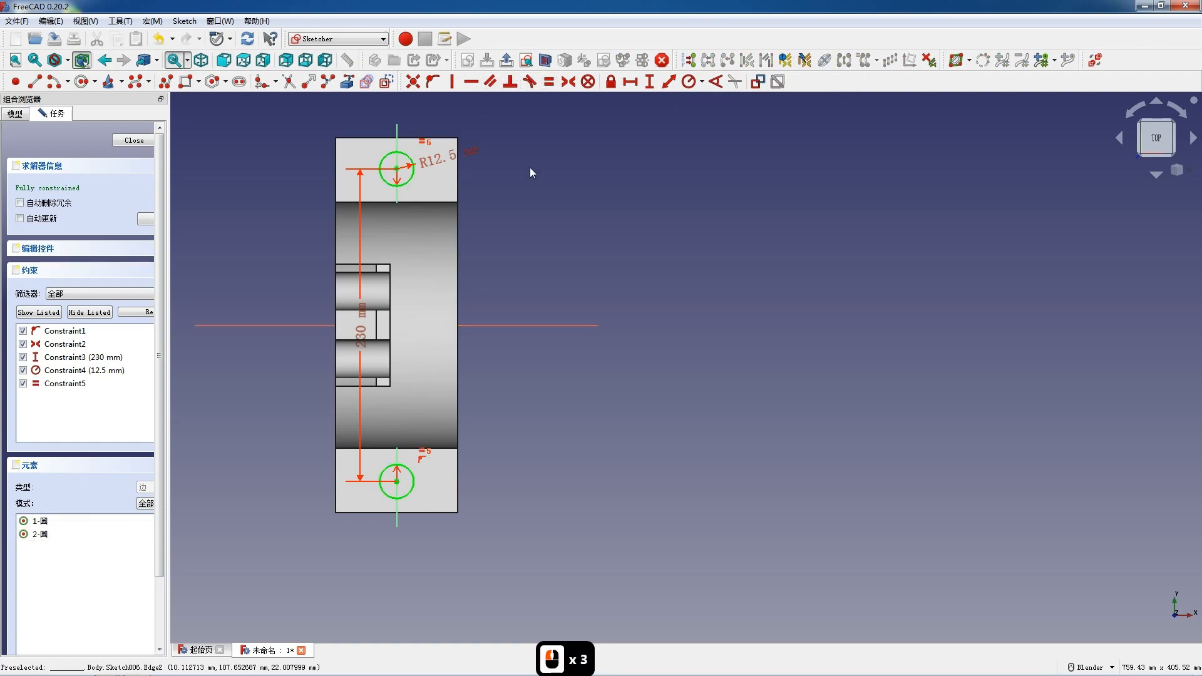
# Close the sketch and pocket the two circles with type Through all.
pyautogui.click(134, 141)
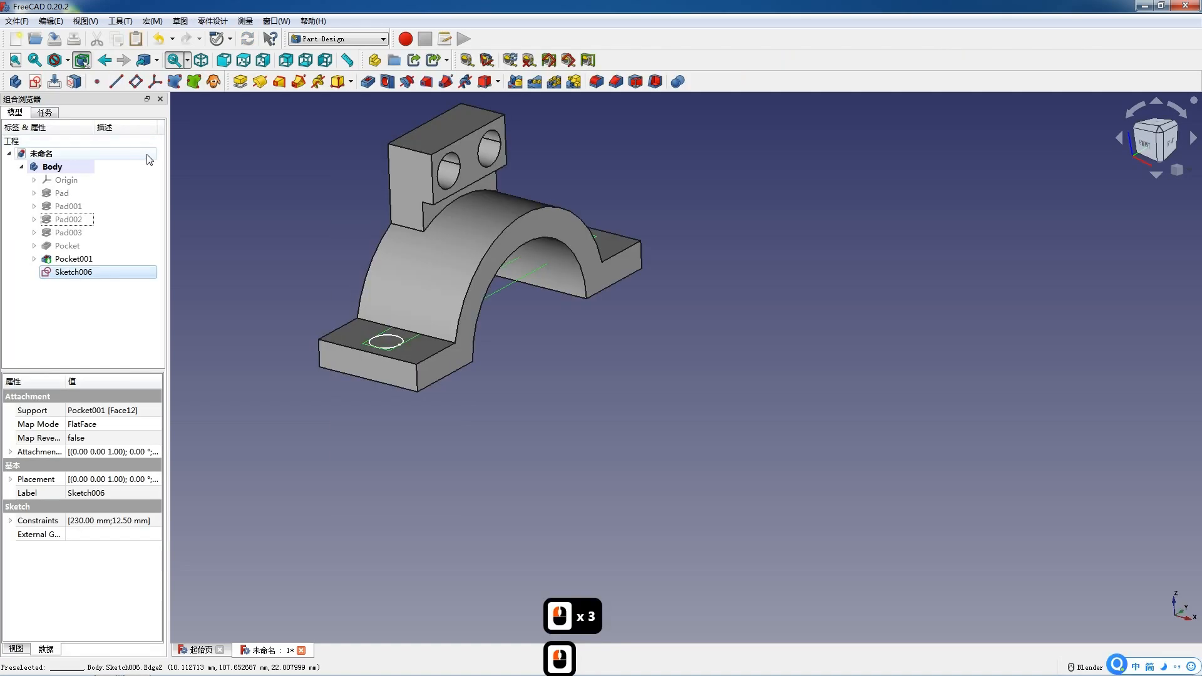
pyautogui.click(368, 81)
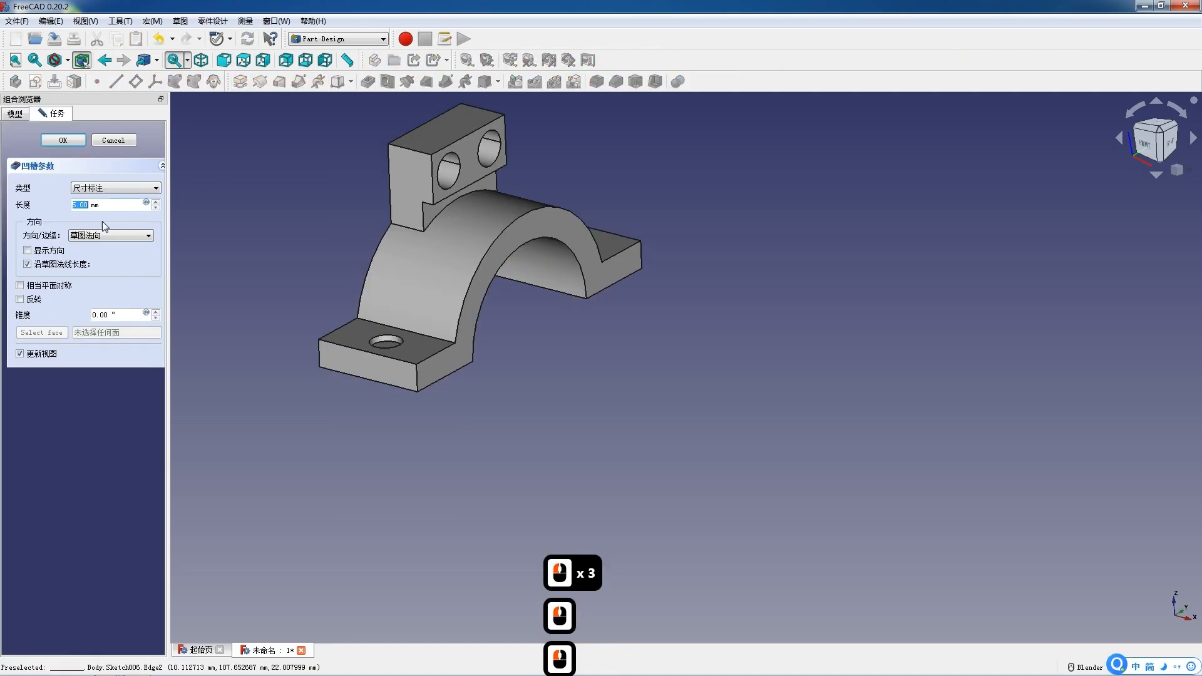
pyautogui.click(99, 189)
pyautogui.click(94, 204)
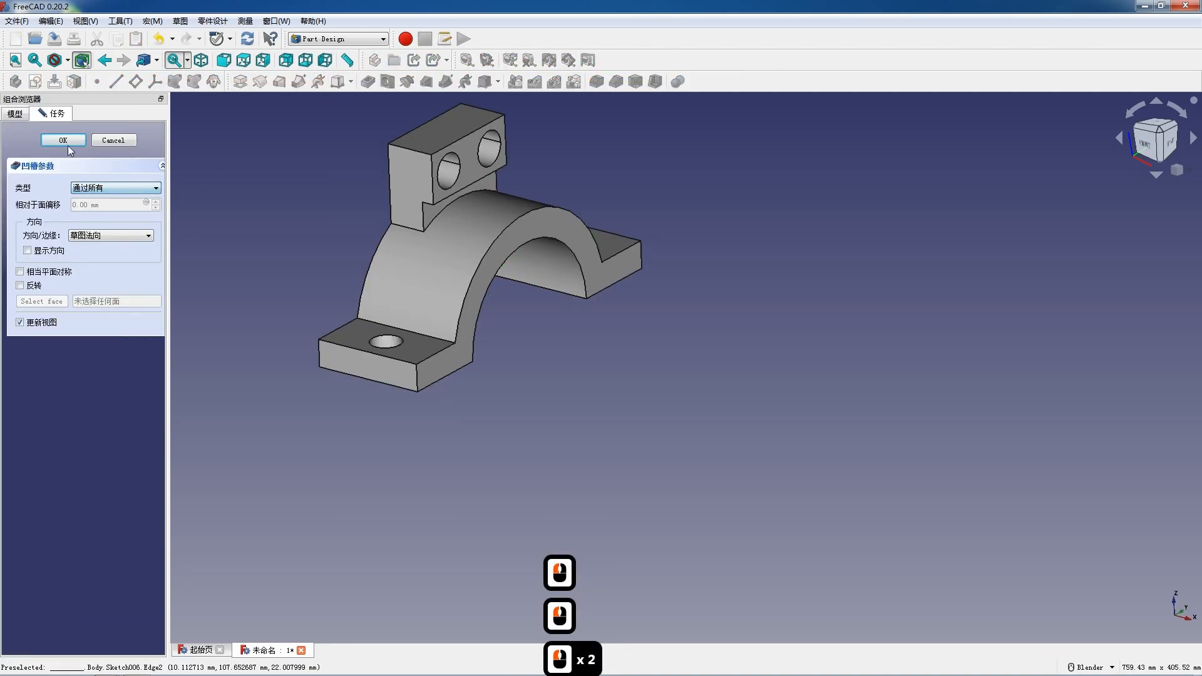
pyautogui.click(77, 147)
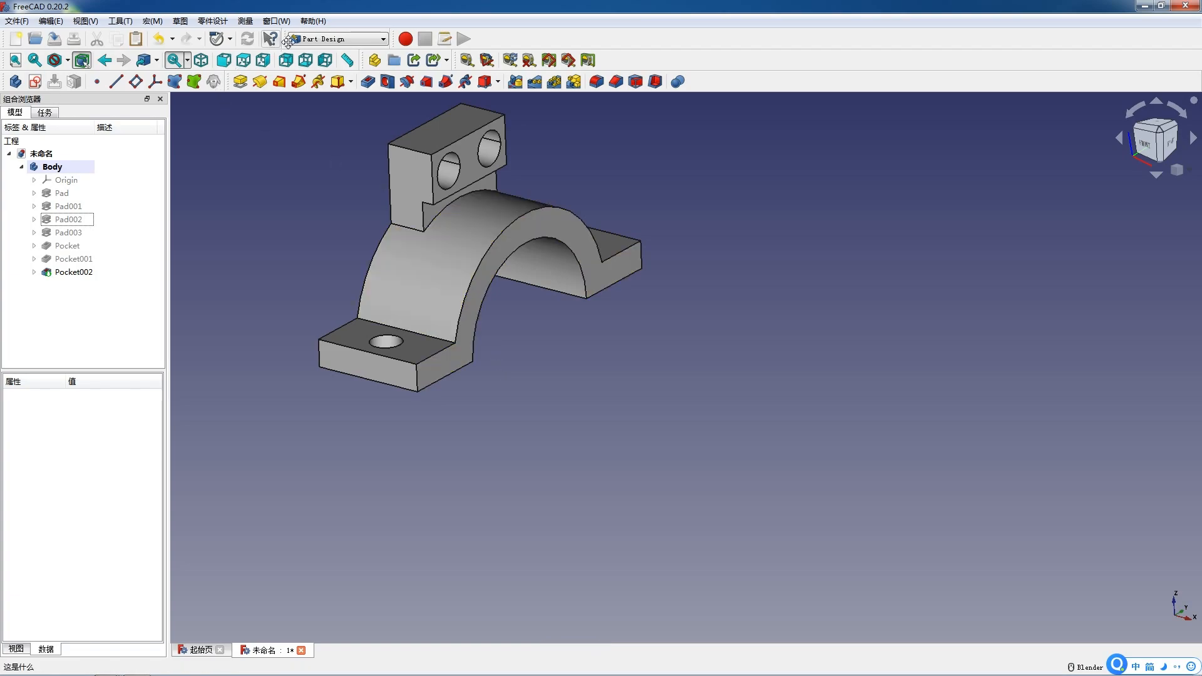
# Insert a drawing page using the A3_Master's Path_CN_NO_CLIP.svg template.
pyautogui.hotkey('shift', 'F12')
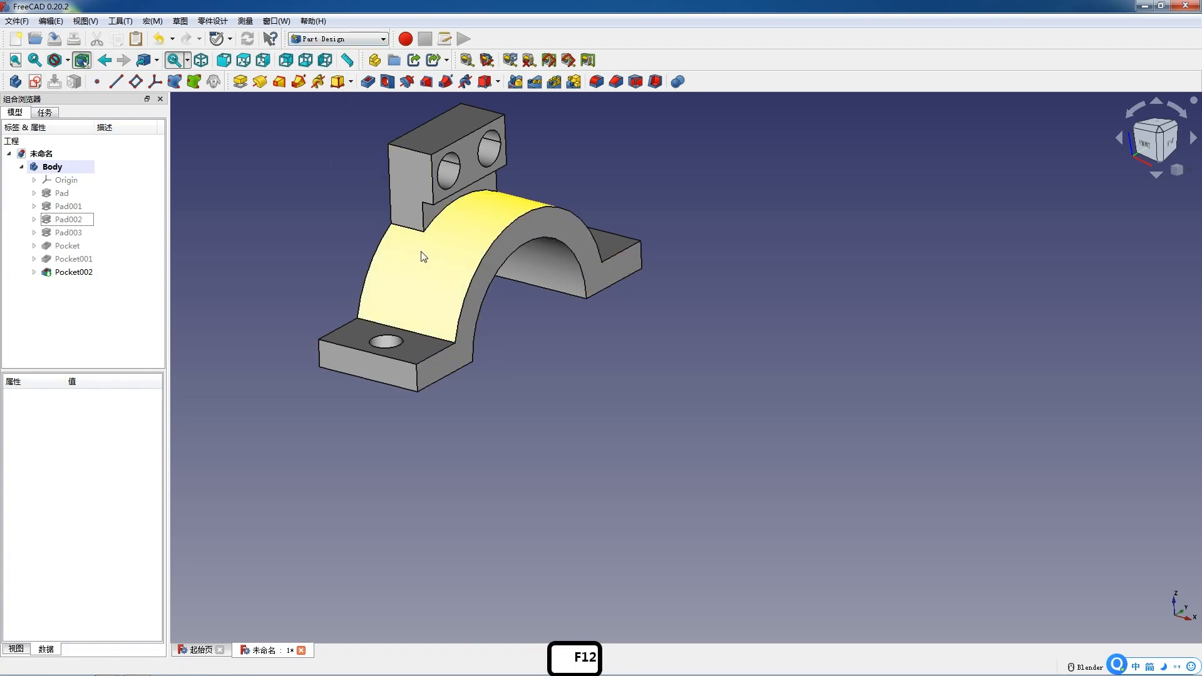
pyautogui.click(223, 60)
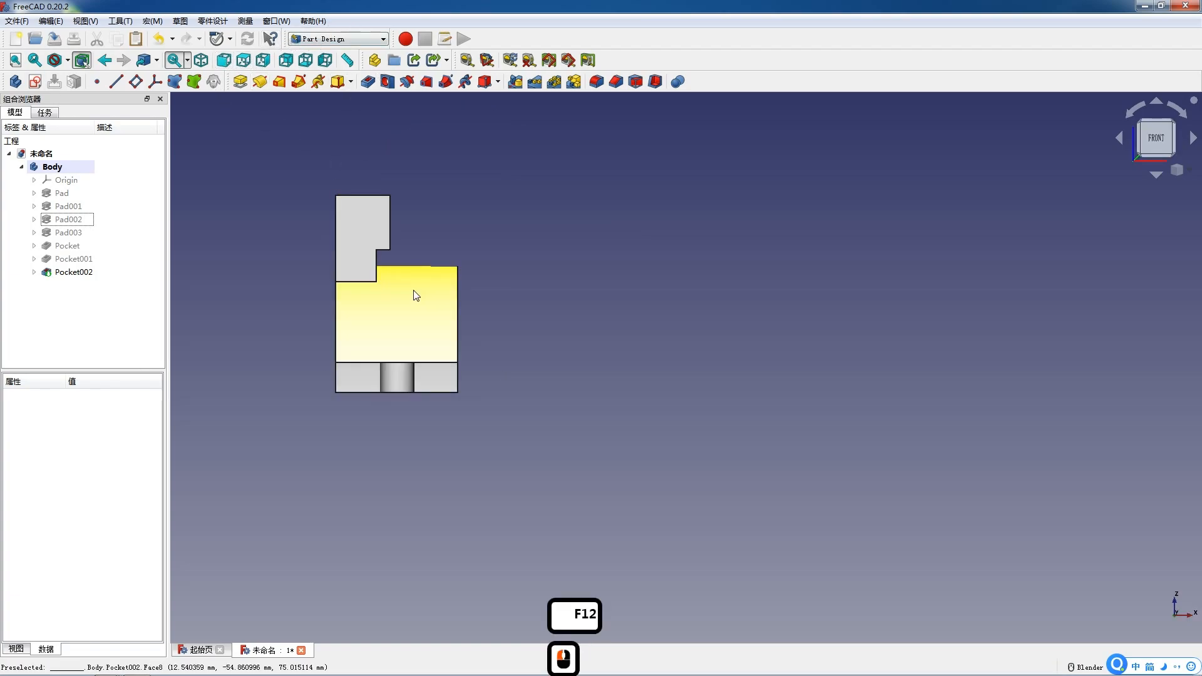
pyautogui.scroll(3, 275, 246)
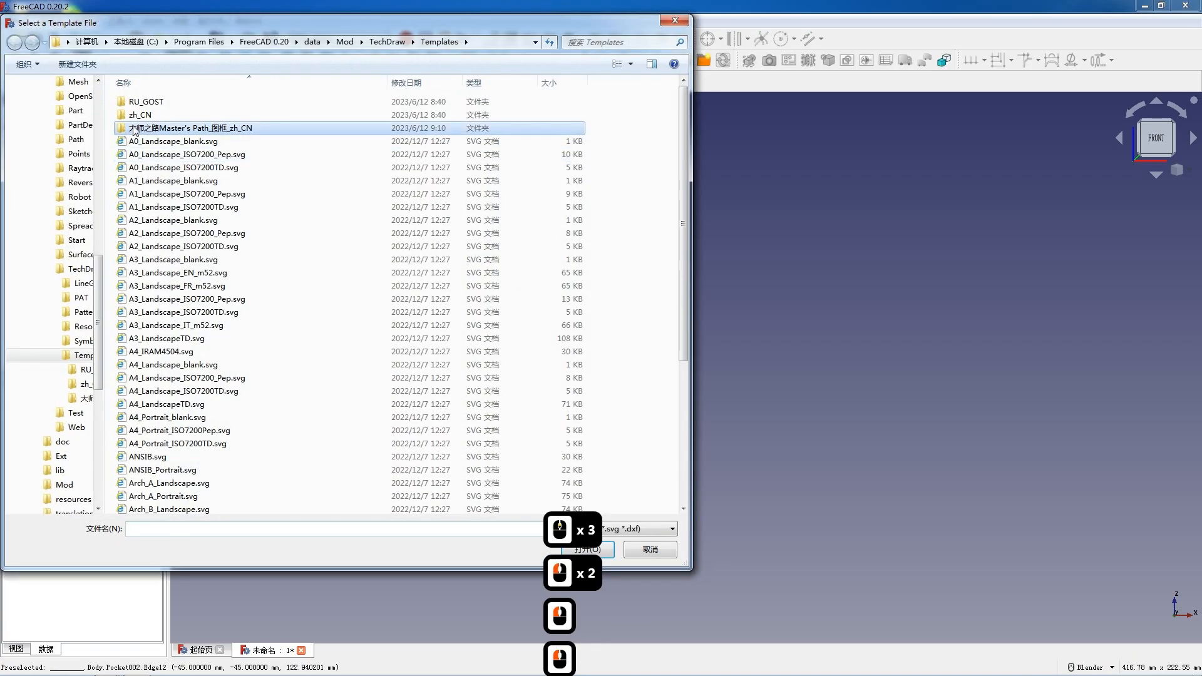
pyautogui.doubleClick(148, 114)
pyautogui.doubleClick(150, 102)
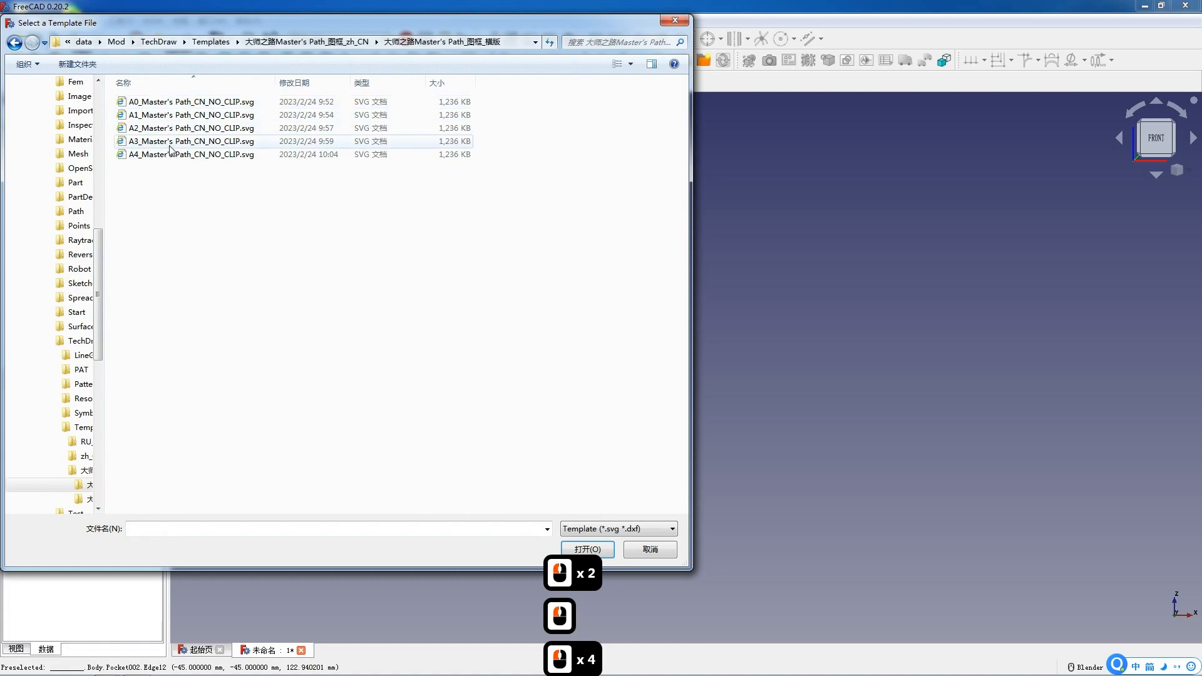
pyautogui.click(185, 142)
pyautogui.doubleClick(246, 142)
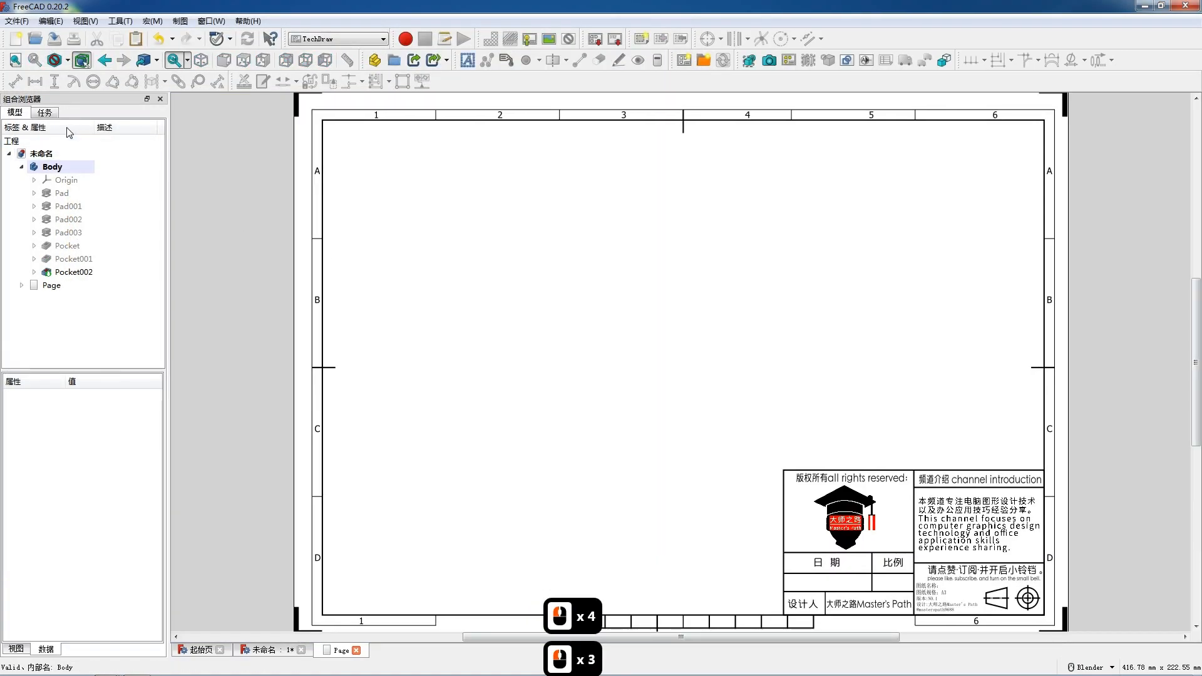
# Insert a projection group of the Body onto the page and move the front view toward the upper left.
pyautogui.click(46, 166)
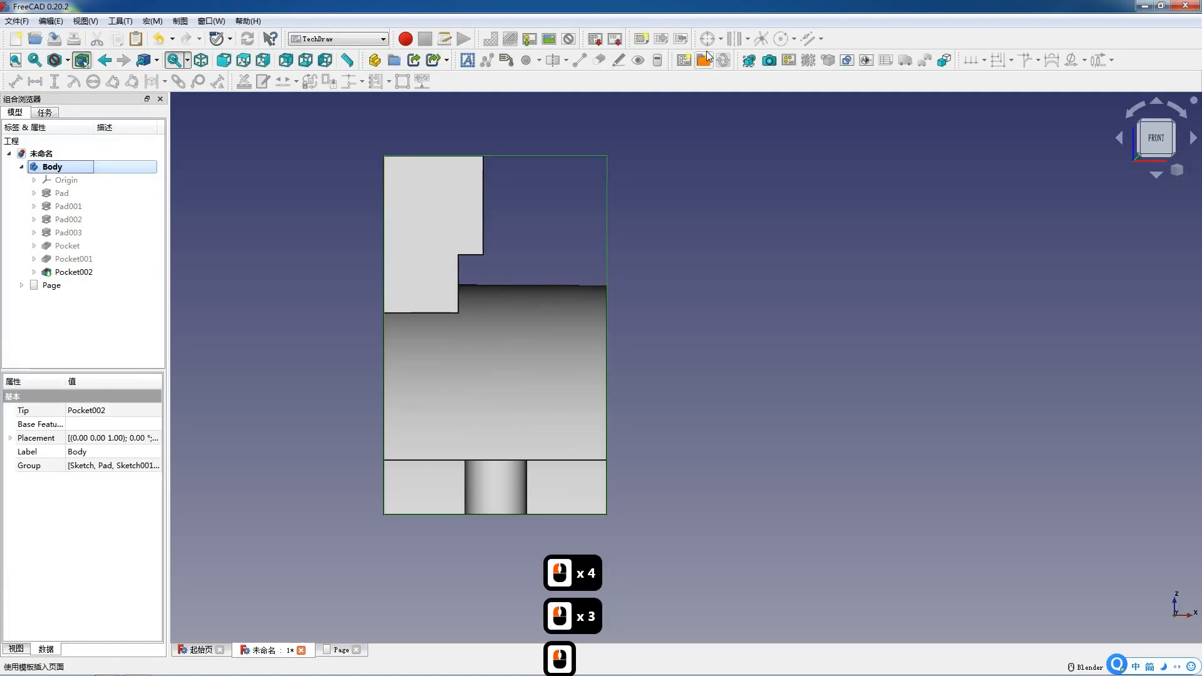
pyautogui.click(789, 61)
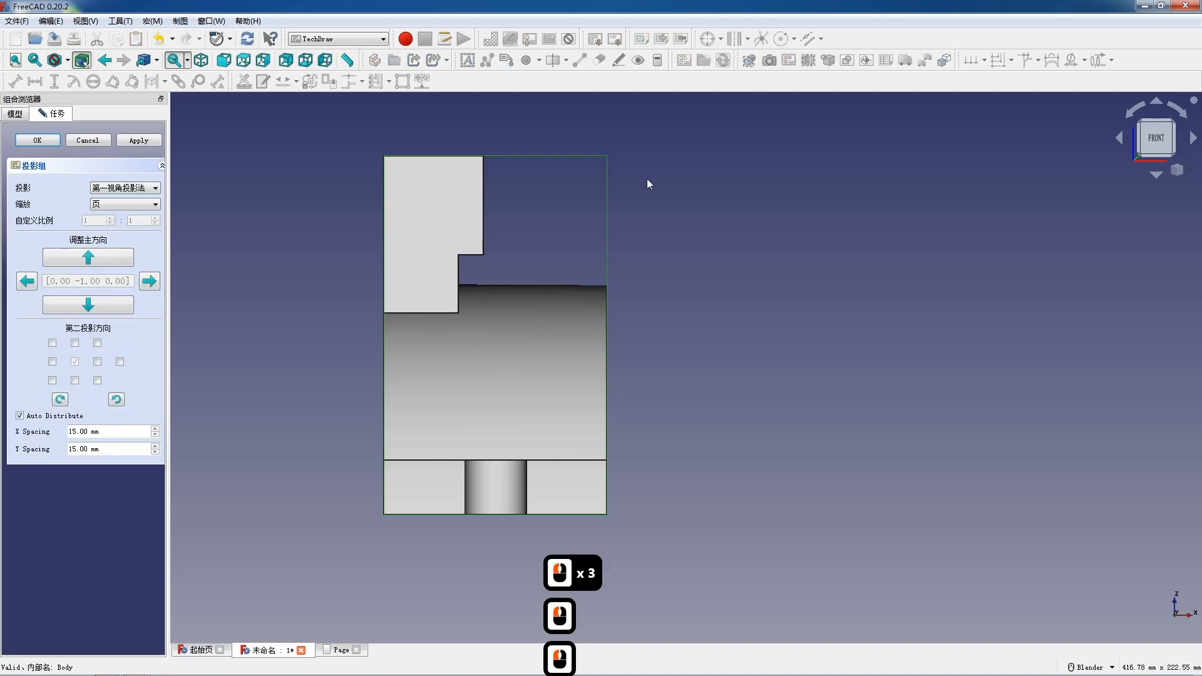
pyautogui.click(25, 115)
pyautogui.click(62, 289)
pyautogui.doubleClick(62, 289)
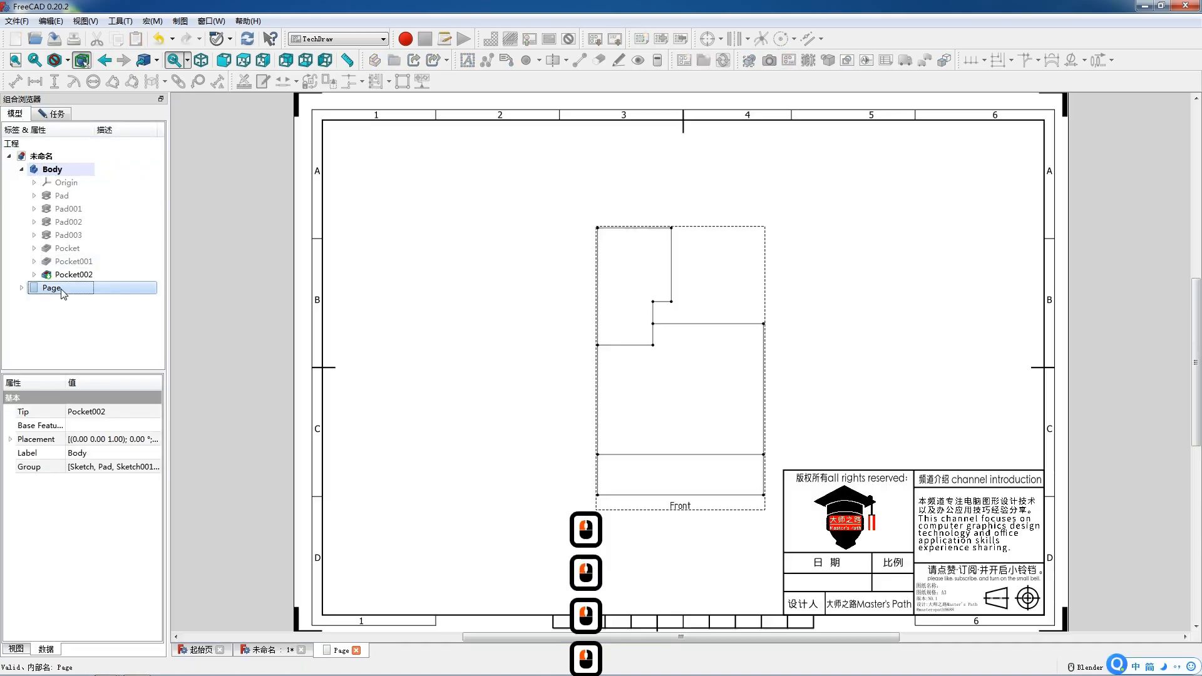
pyautogui.click(548, 406)
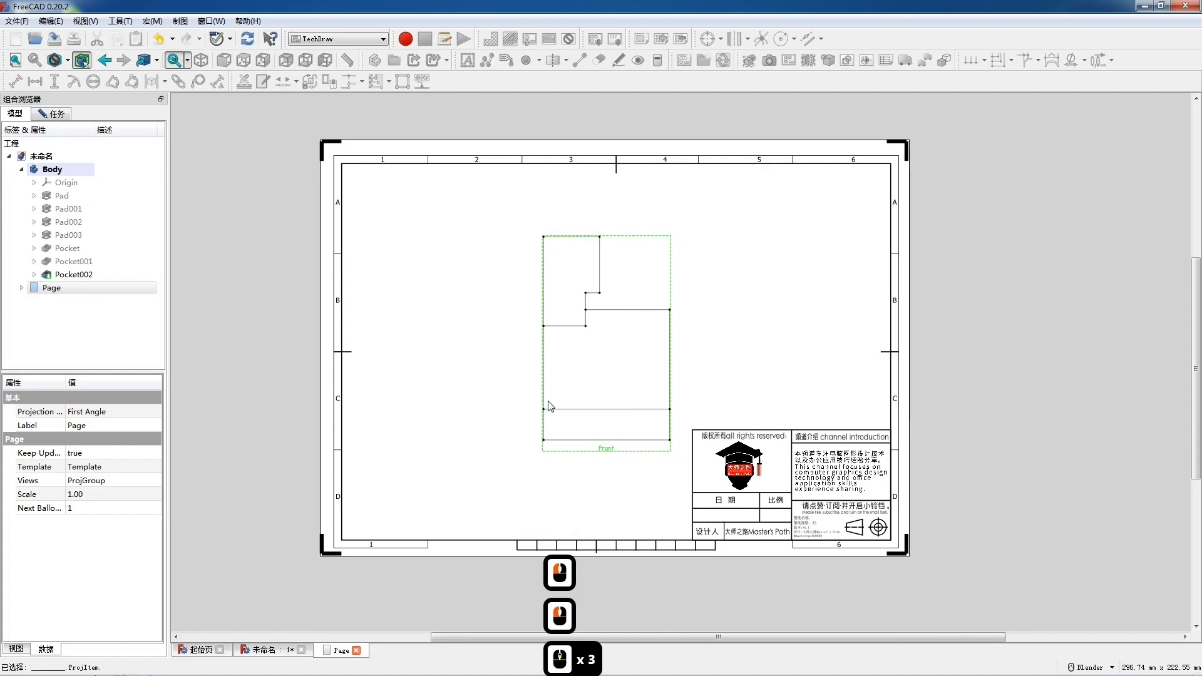
pyautogui.moveTo(548, 401); pyautogui.dragTo(467, 379)
# Reopen the projection group settings and set a custom scale of 1:2.
pyautogui.click(39, 113)
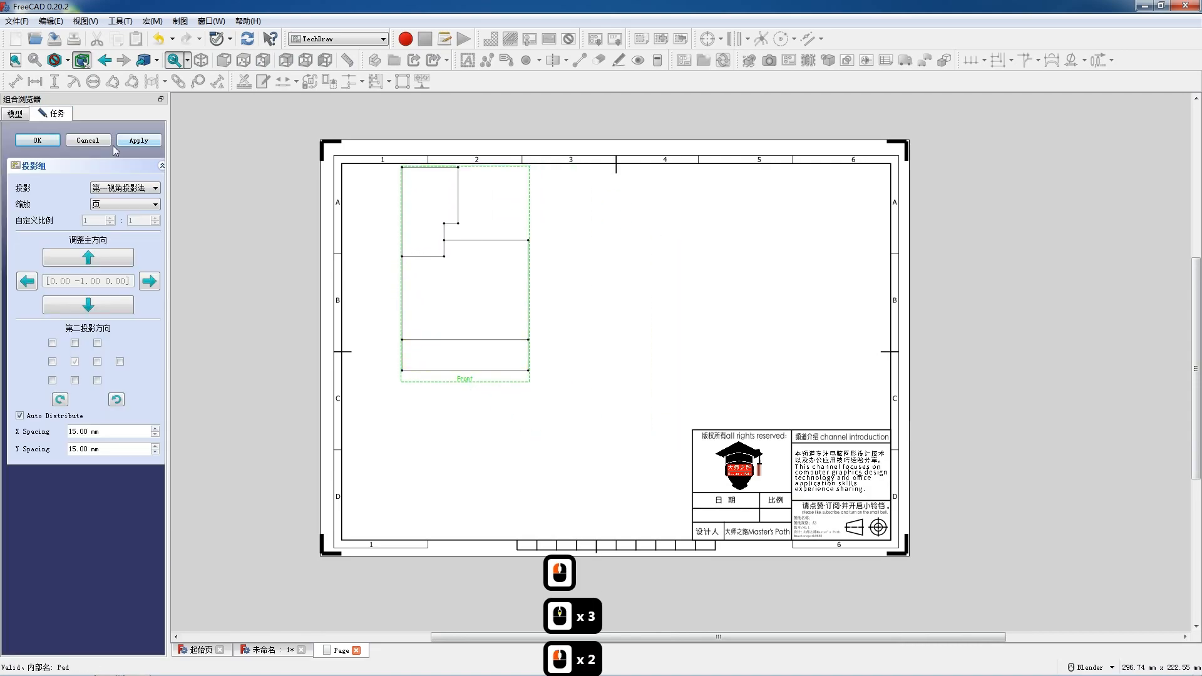
pyautogui.click(99, 206)
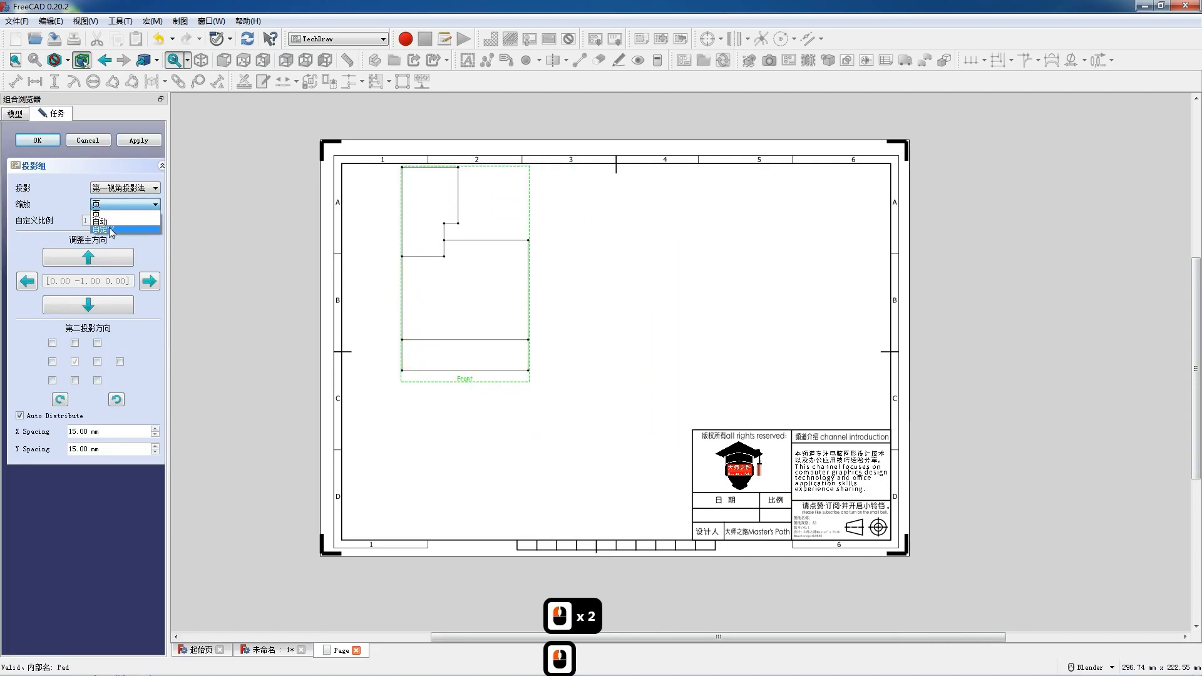
pyautogui.click(100, 229)
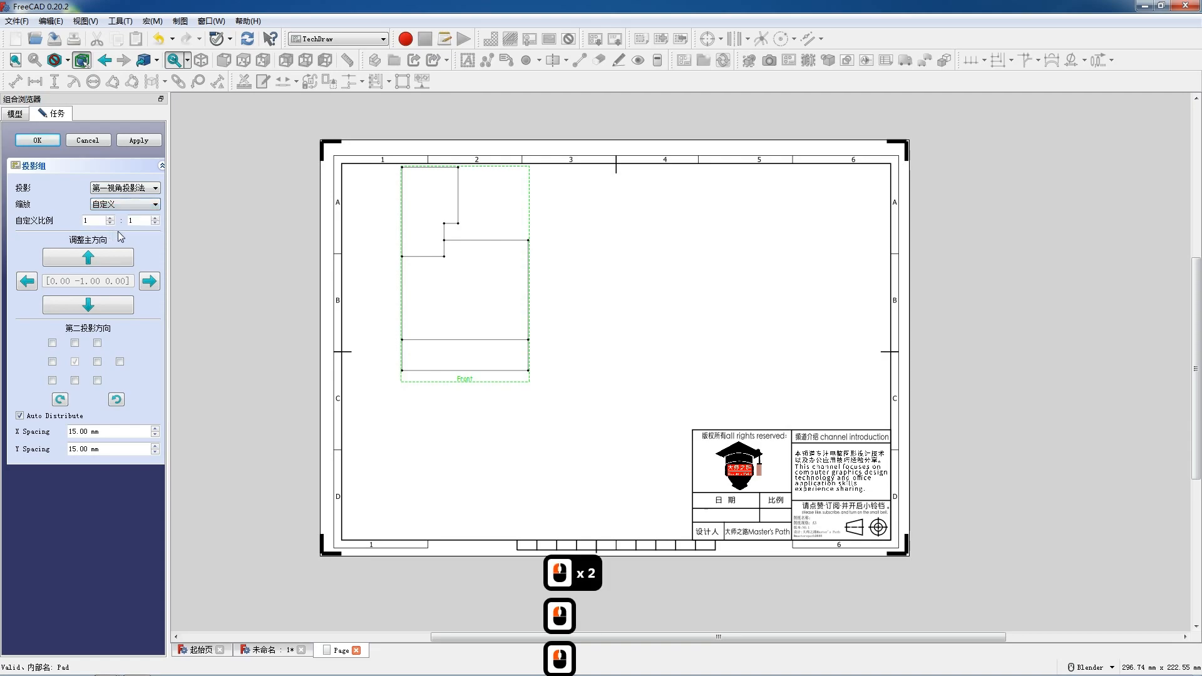
pyautogui.click(155, 219)
# Add Top, Right and isometric FrontTopRight projections to the group and confirm the dialog.
pyautogui.click(75, 380)
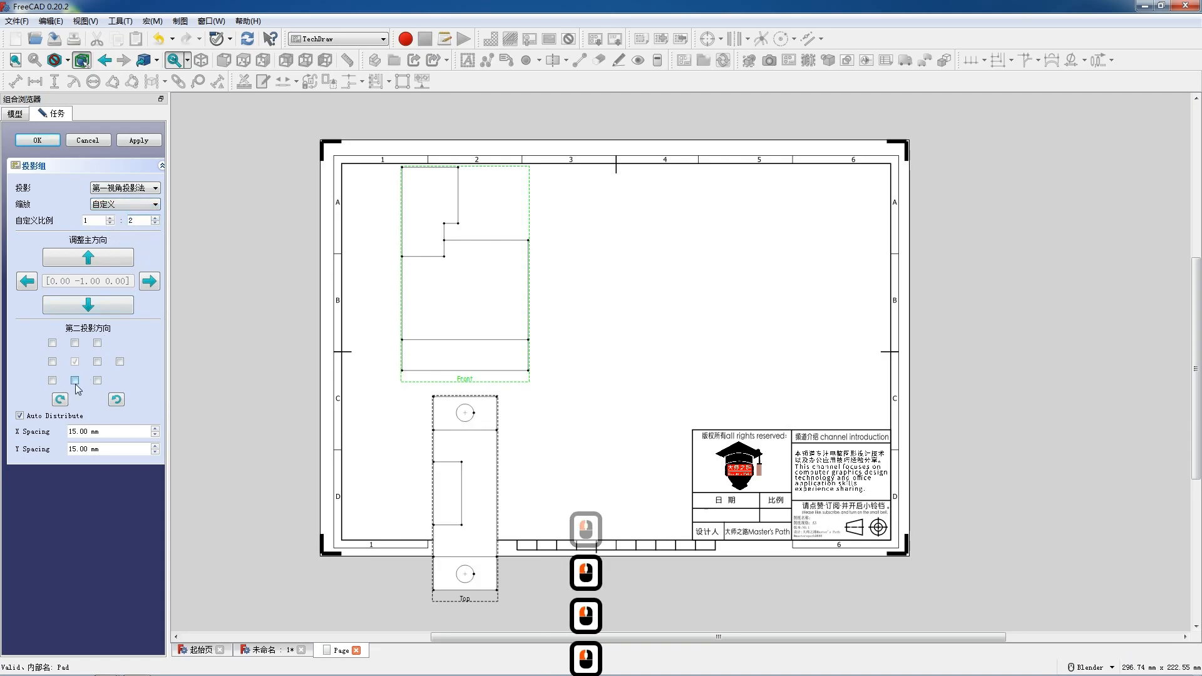
pyautogui.click(98, 362)
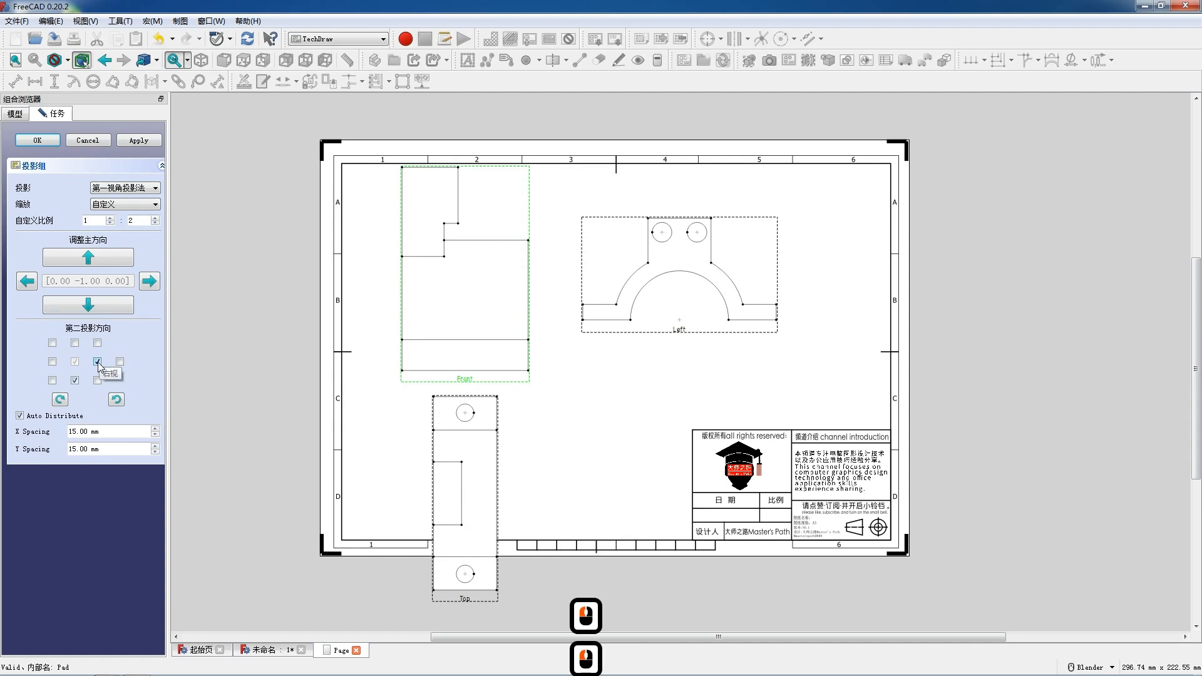
pyautogui.click(98, 361)
pyautogui.click(53, 362)
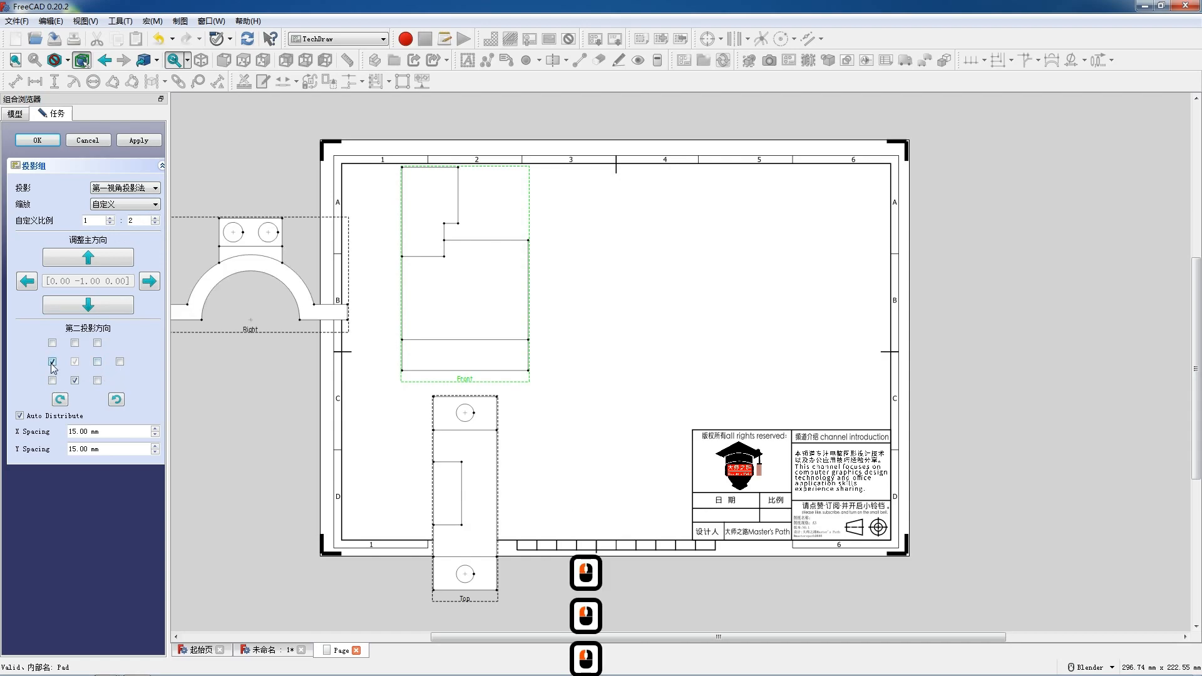
pyautogui.click(250, 331)
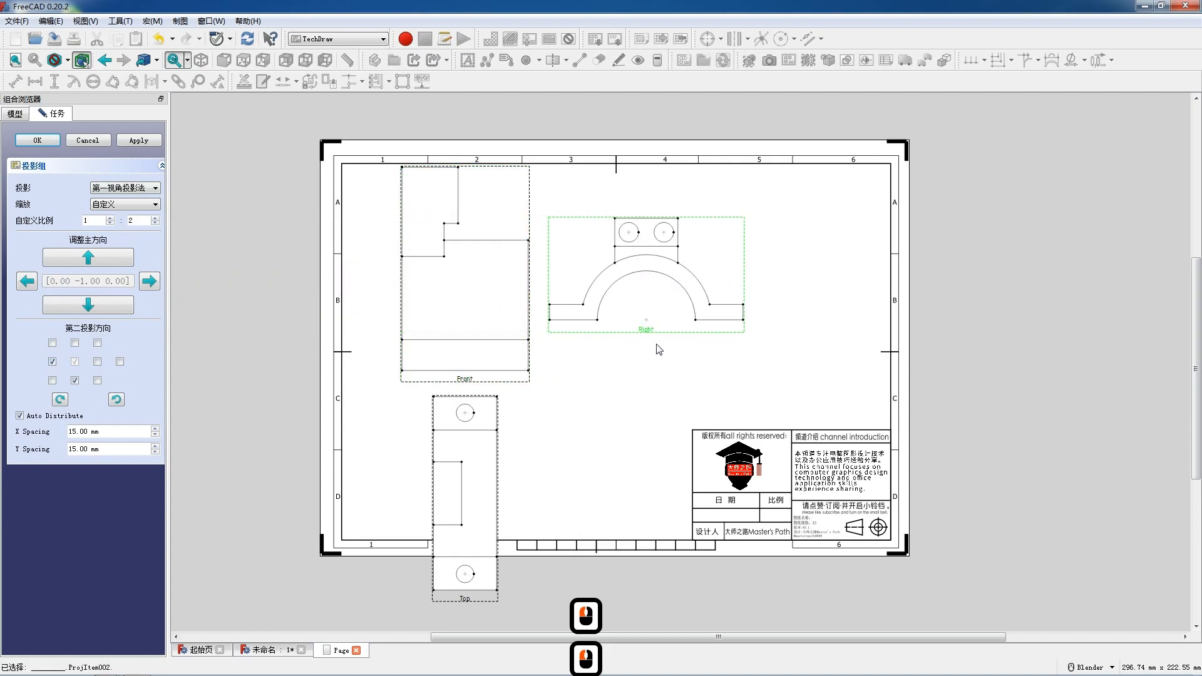
pyautogui.click(53, 381)
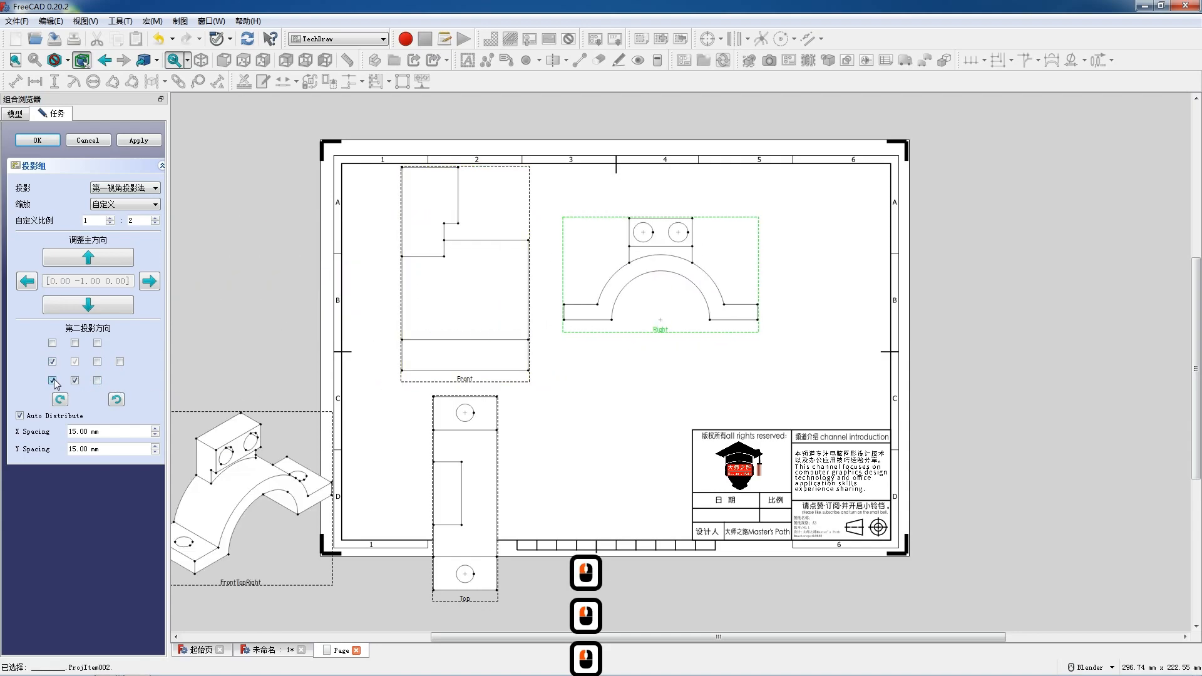
pyautogui.moveTo(238, 591)
pyautogui.mouseDown()
pyautogui.moveTo(480, 536)
pyautogui.moveTo(308, 569)
pyautogui.mouseUp()
pyautogui.moveTo(694, 461); pyautogui.dragTo(665, 475)
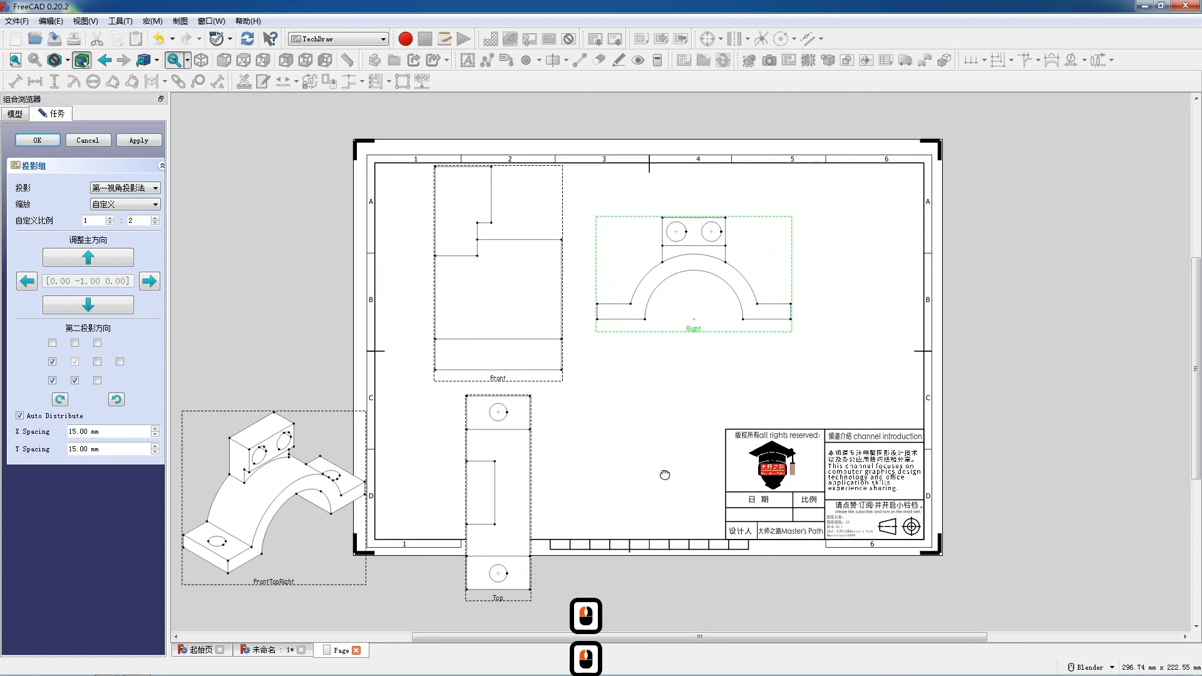
pyautogui.click(44, 140)
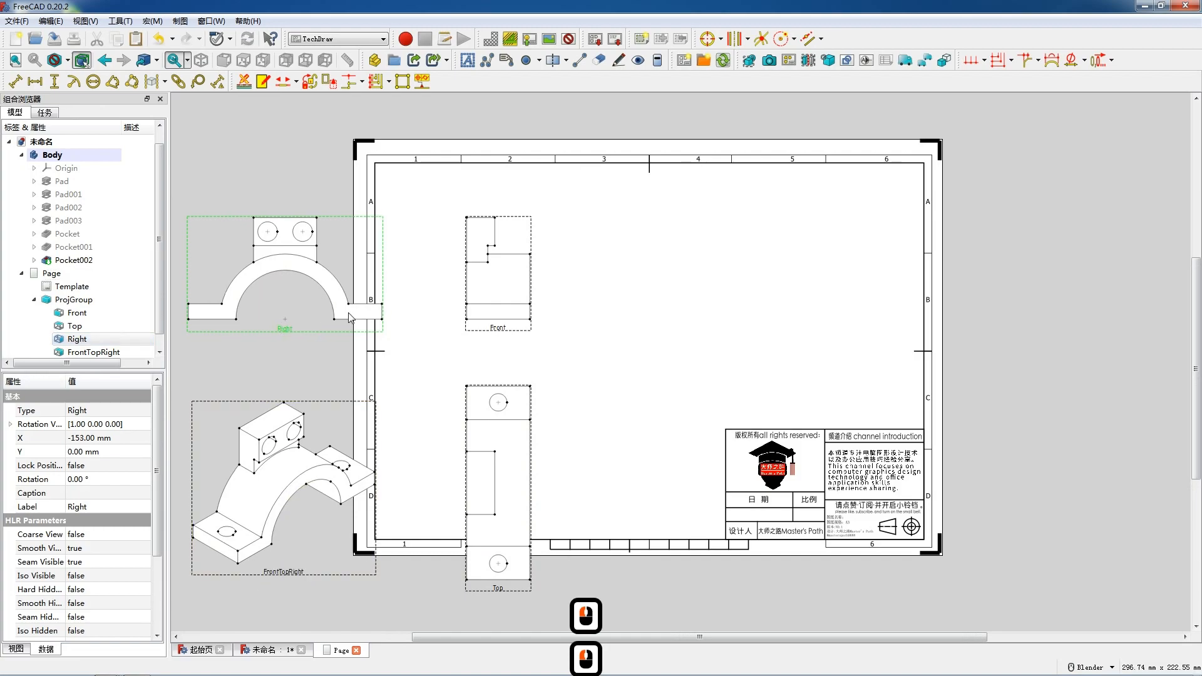
# Arrange the views: Front at upper left, Right beside it, Top below Front, isometric at lower middle.
pyautogui.moveTo(310, 315); pyautogui.dragTo(745, 321)
pyautogui.moveTo(494, 322); pyautogui.dragTo(452, 285)
pyautogui.moveTo(461, 542); pyautogui.dragTo(461, 509)
pyautogui.moveTo(465, 290); pyautogui.dragTo(456, 296)
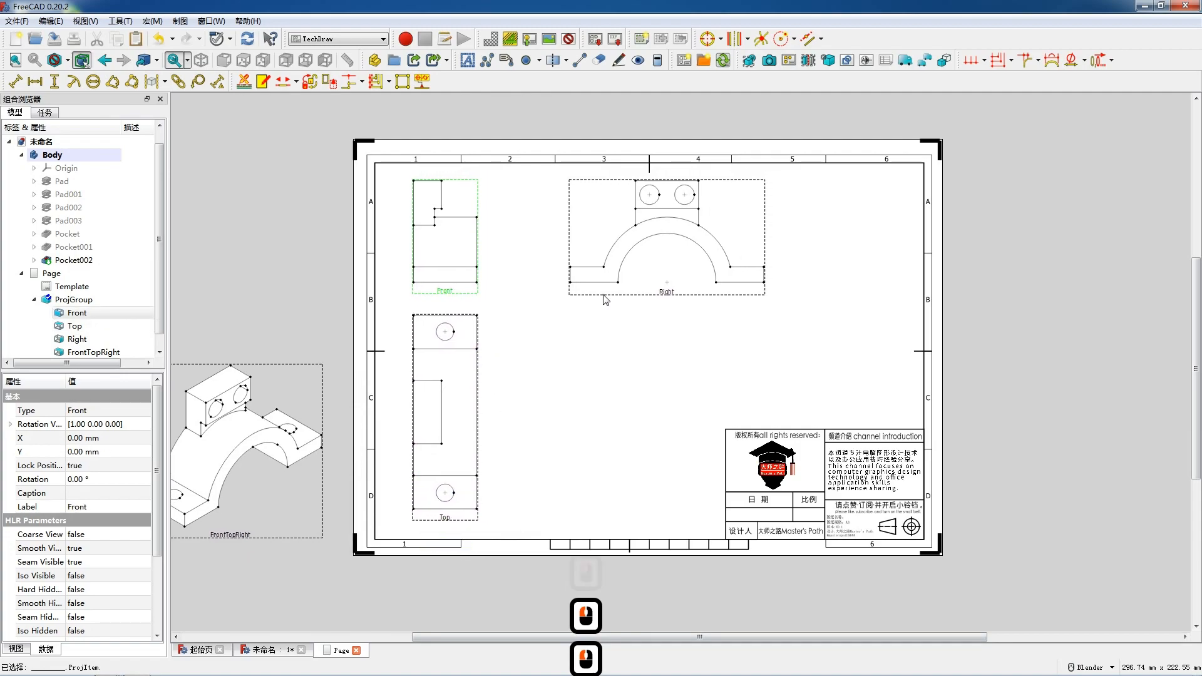
pyautogui.moveTo(663, 294); pyautogui.dragTo(629, 294)
pyautogui.moveTo(209, 540); pyautogui.dragTo(601, 515)
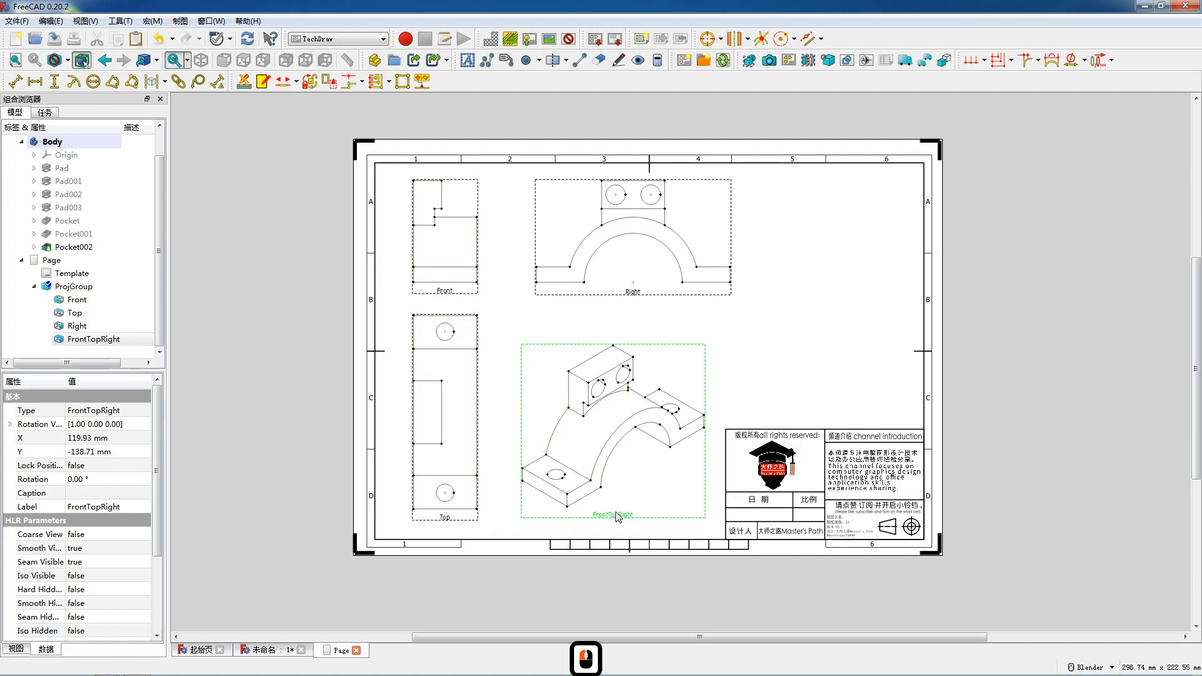
pyautogui.moveTo(472, 516); pyautogui.dragTo(472, 520)
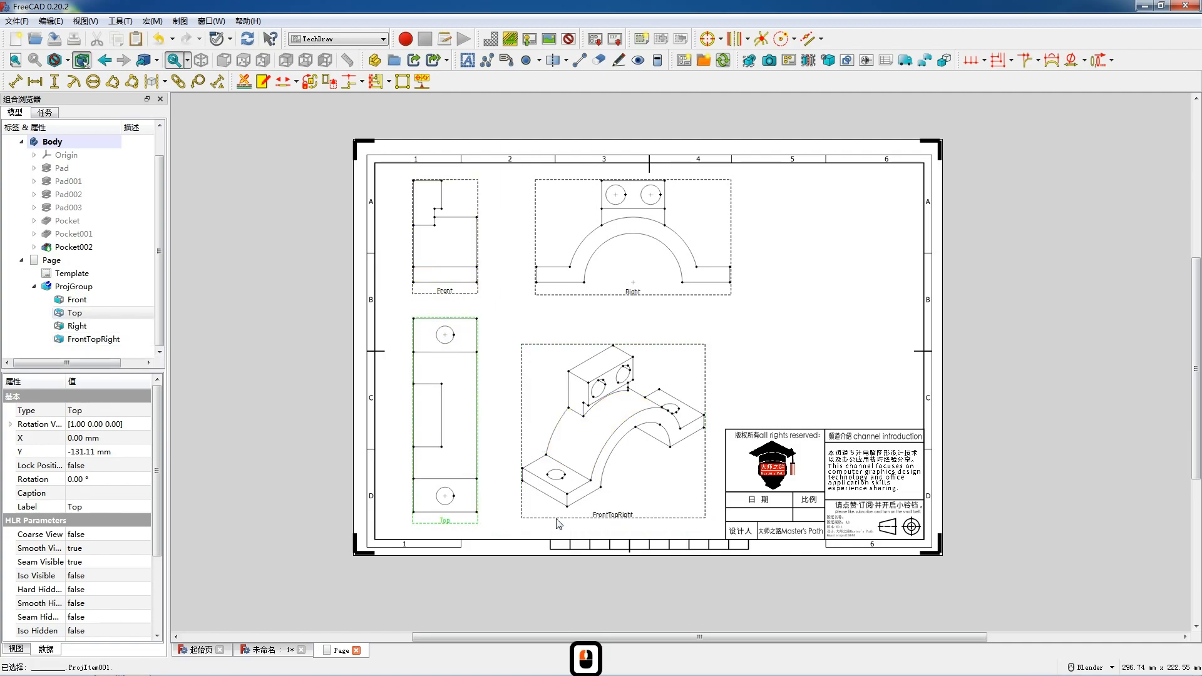
# Lock the isometric view's position and turn on its hidden hard lines.
pyautogui.click(606, 519)
pyautogui.doubleClick(118, 468)
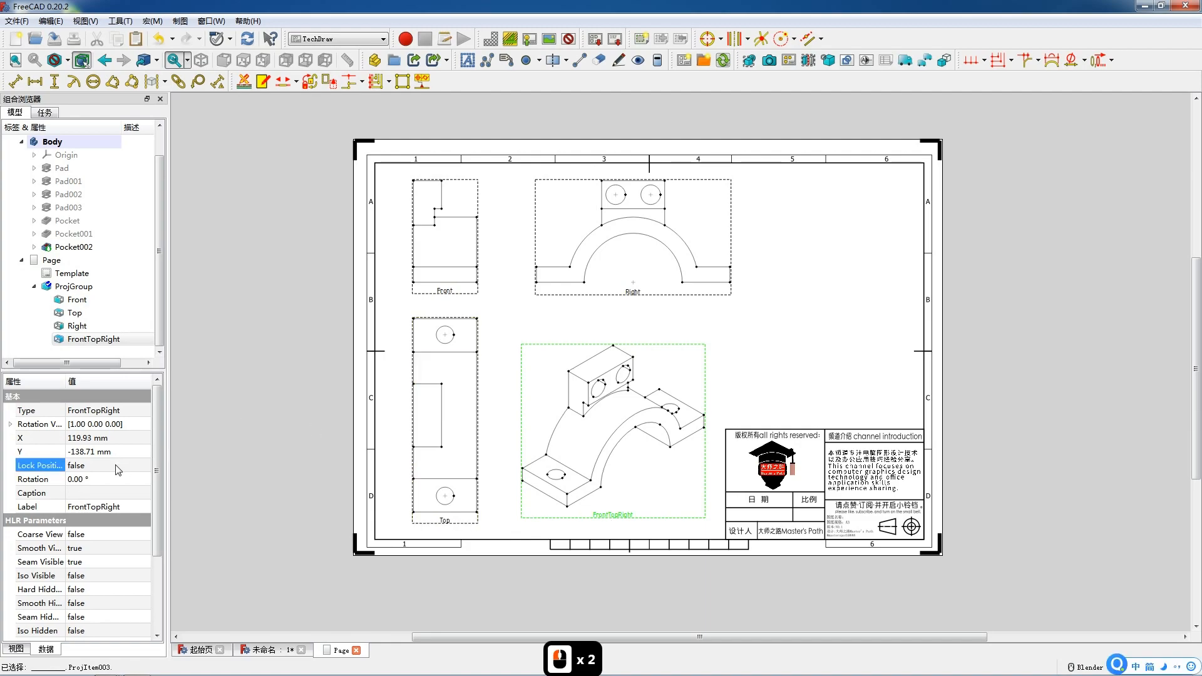
pyautogui.click(112, 488)
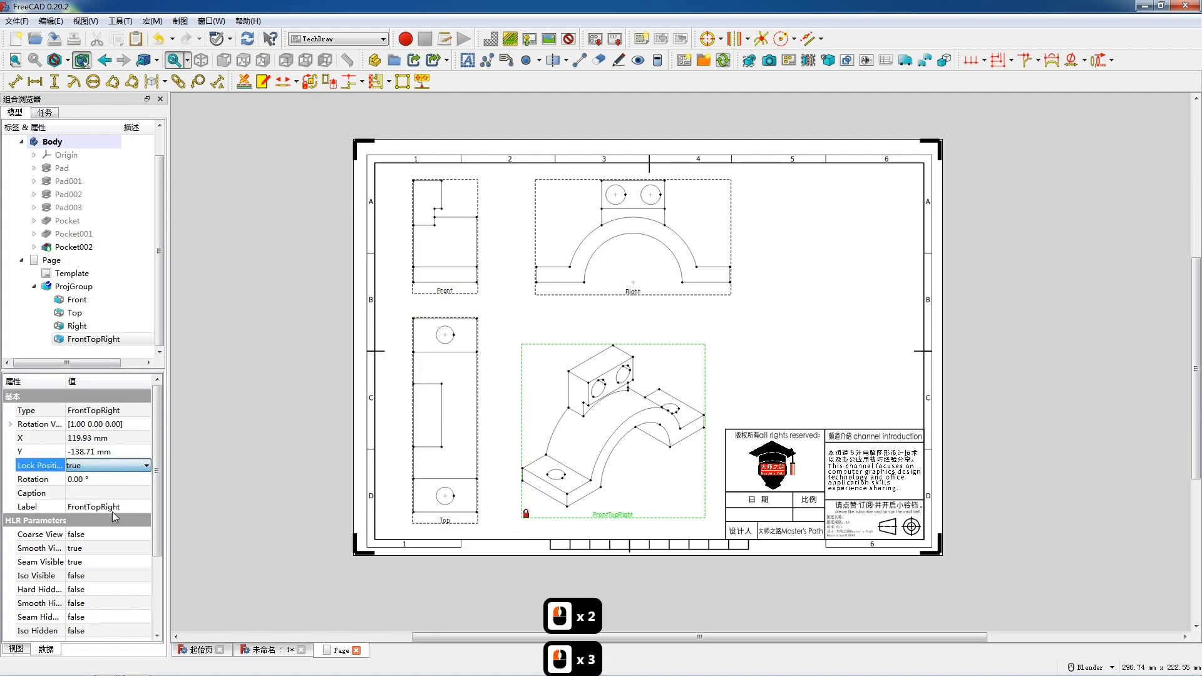
pyautogui.doubleClick(104, 592)
pyautogui.click(98, 610)
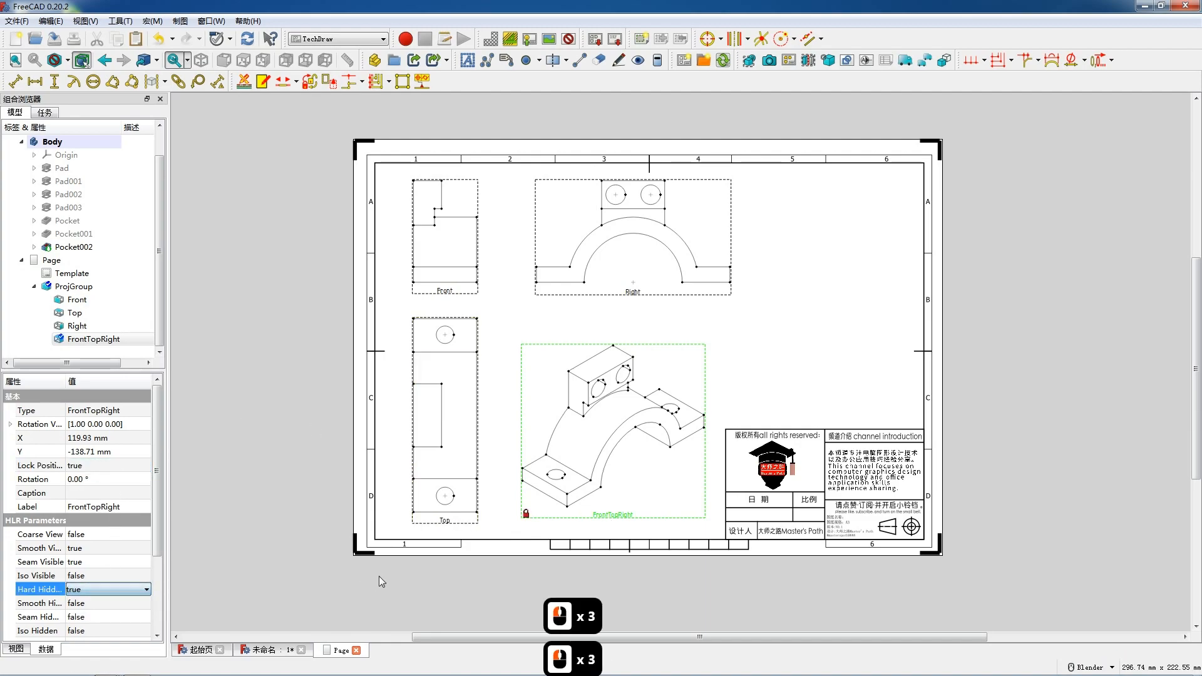
# Lock the Top view's position and turn on its hidden hard lines.
pyautogui.click(442, 523)
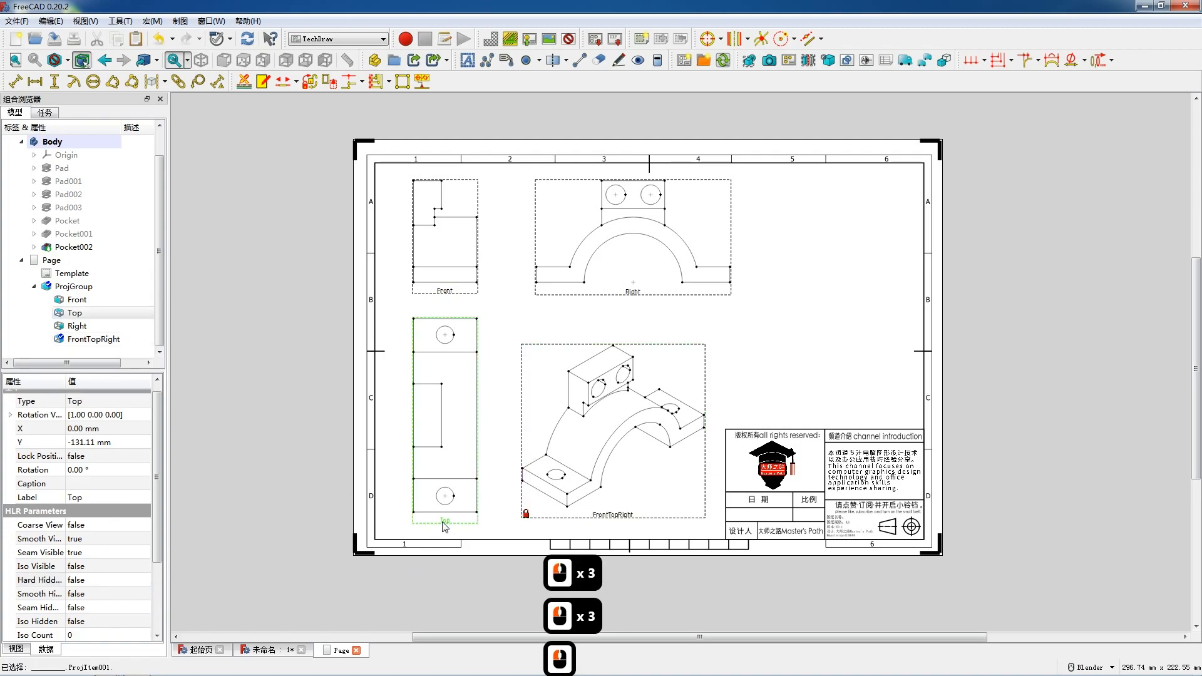
pyautogui.doubleClick(109, 457)
pyautogui.doubleClick(104, 579)
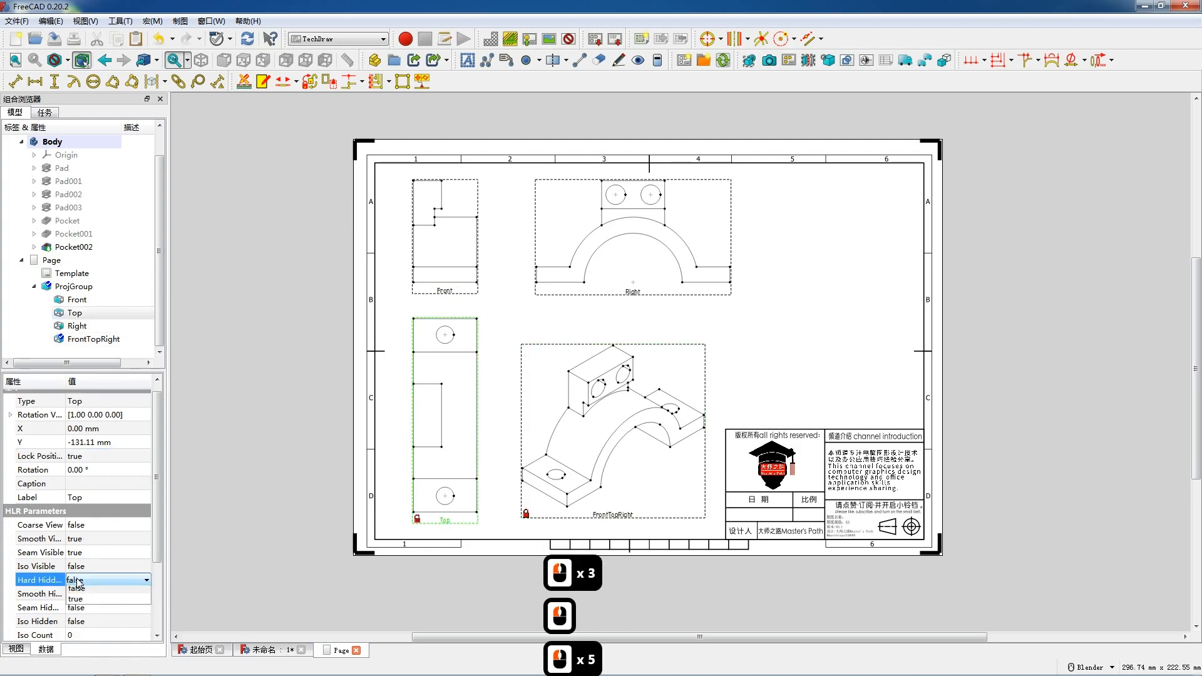
pyautogui.click(97, 597)
# Shift the Right view slightly left and lock its position with hidden hard lines turned on.
pyautogui.moveTo(632, 291); pyautogui.dragTo(614, 295)
pyautogui.click(583, 324)
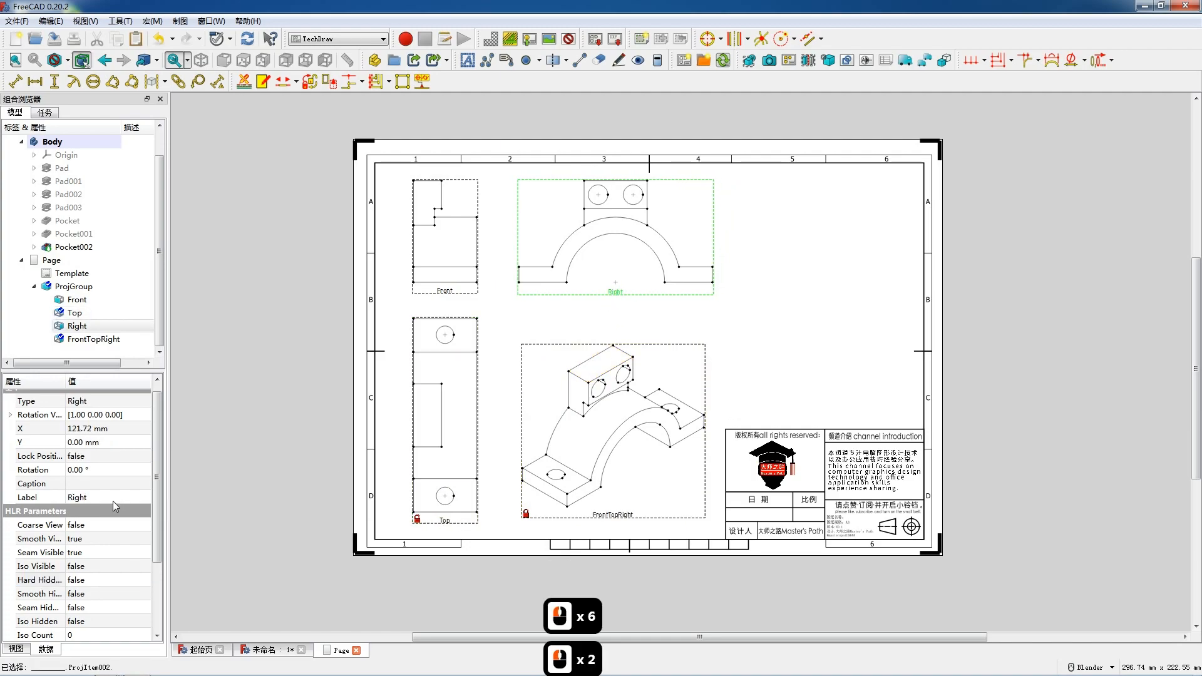
pyautogui.doubleClick(115, 455)
pyautogui.click(110, 475)
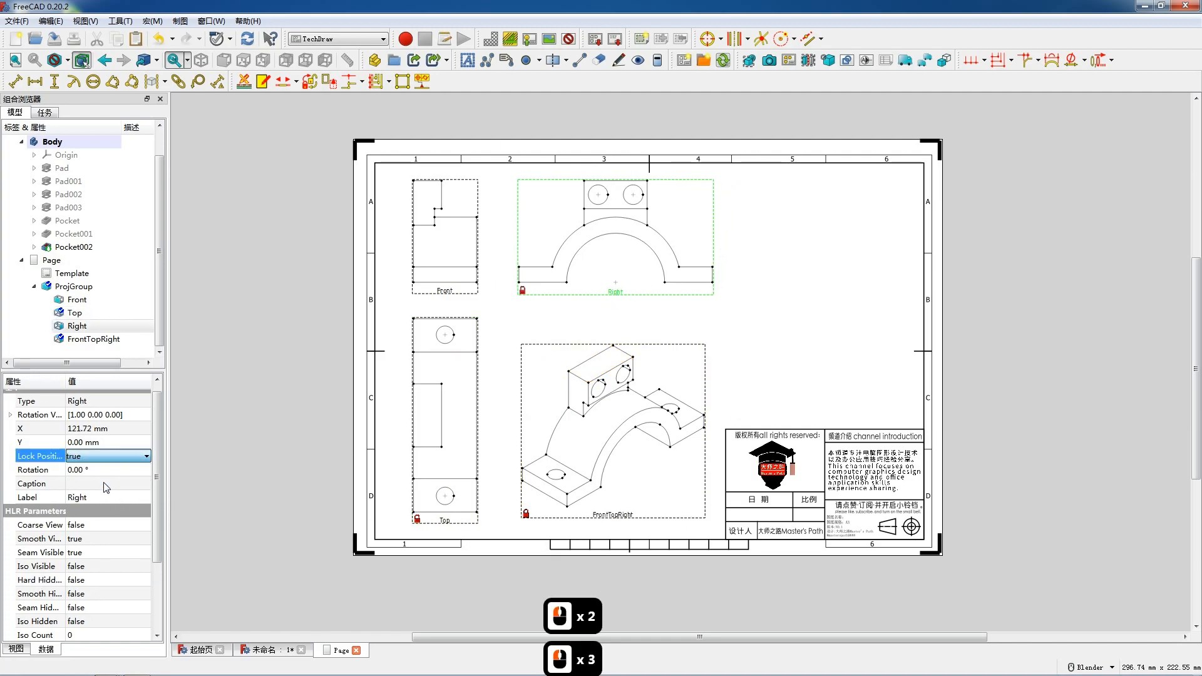
pyautogui.doubleClick(85, 580)
pyautogui.click(84, 600)
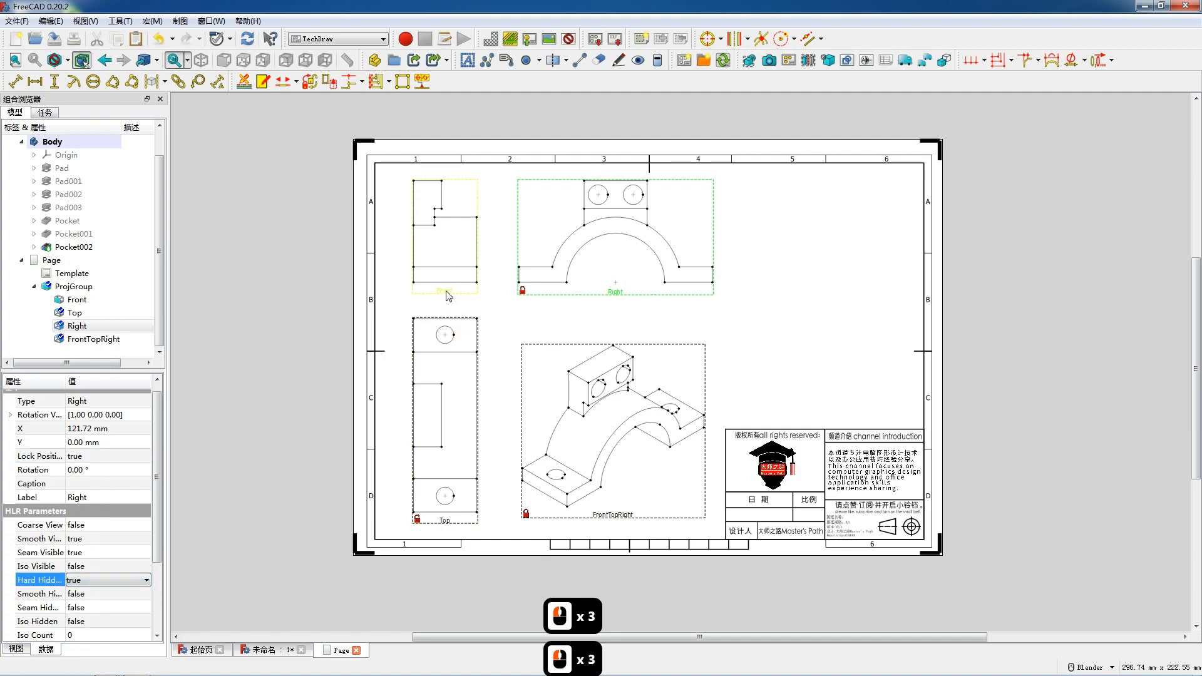
# Start a section view from the Top view, pick its cut direction, and place it at the sheet's upper right.
pyautogui.click(447, 522)
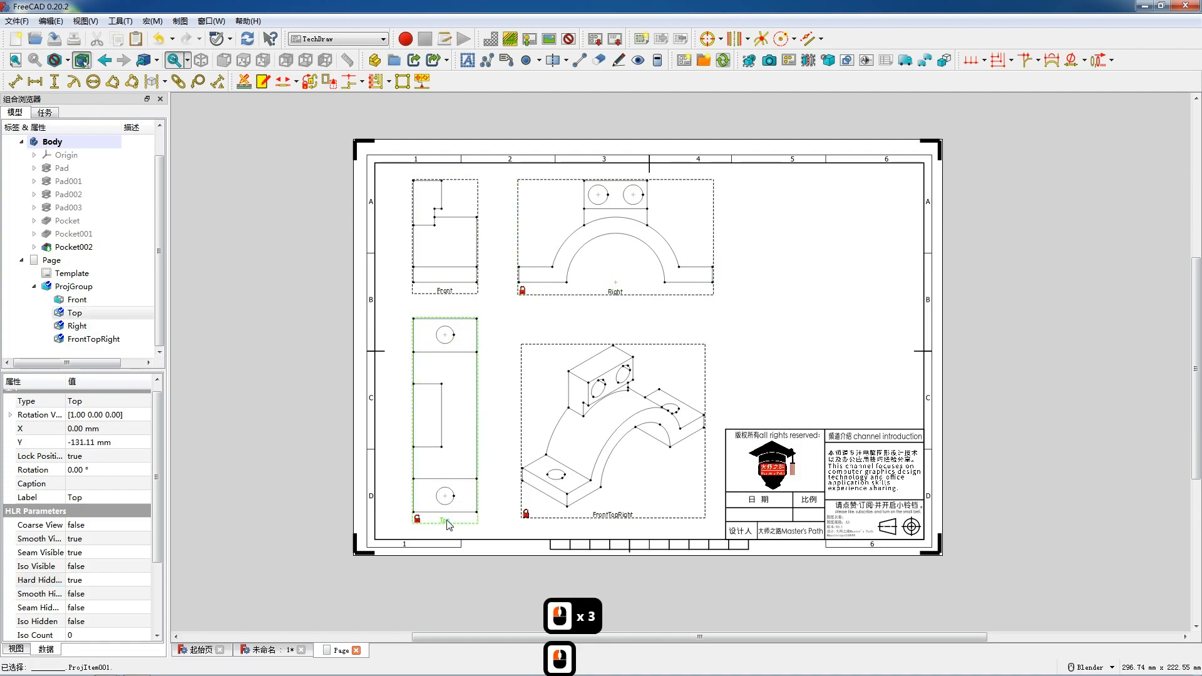
pyautogui.click(808, 59)
pyautogui.click(47, 296)
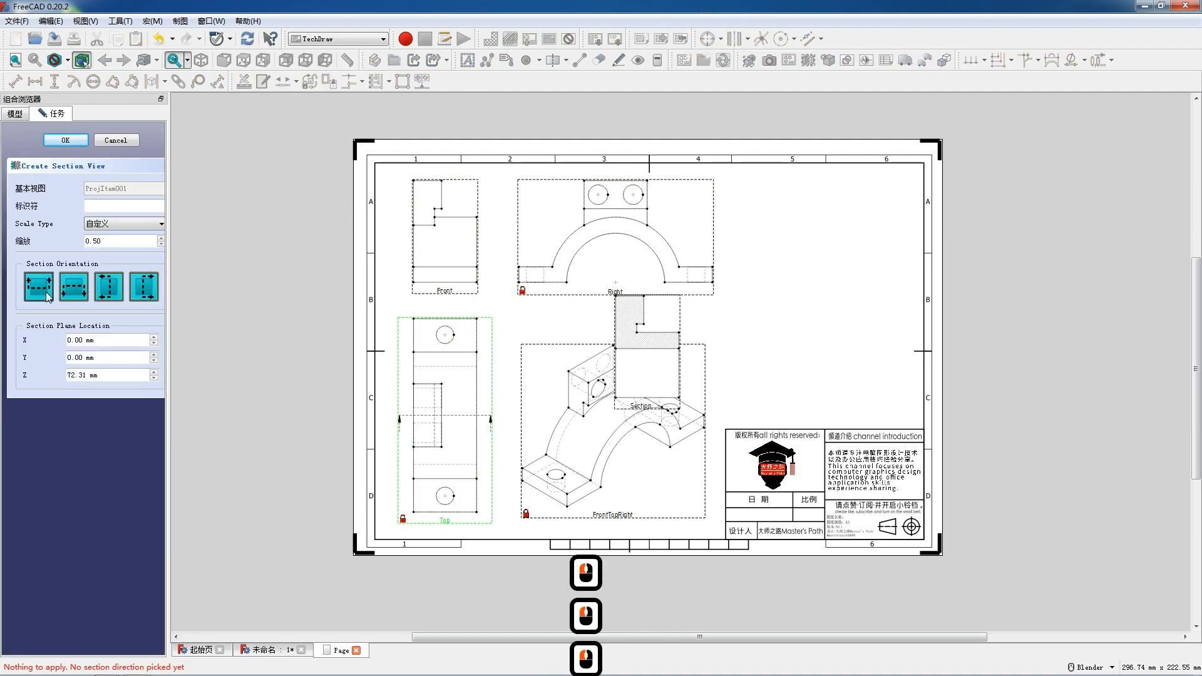
pyautogui.moveTo(640, 386)
pyautogui.mouseDown()
pyautogui.moveTo(750, 364)
pyautogui.moveTo(797, 339)
pyautogui.moveTo(798, 314)
pyautogui.mouseUp()
pyautogui.click(800, 311)
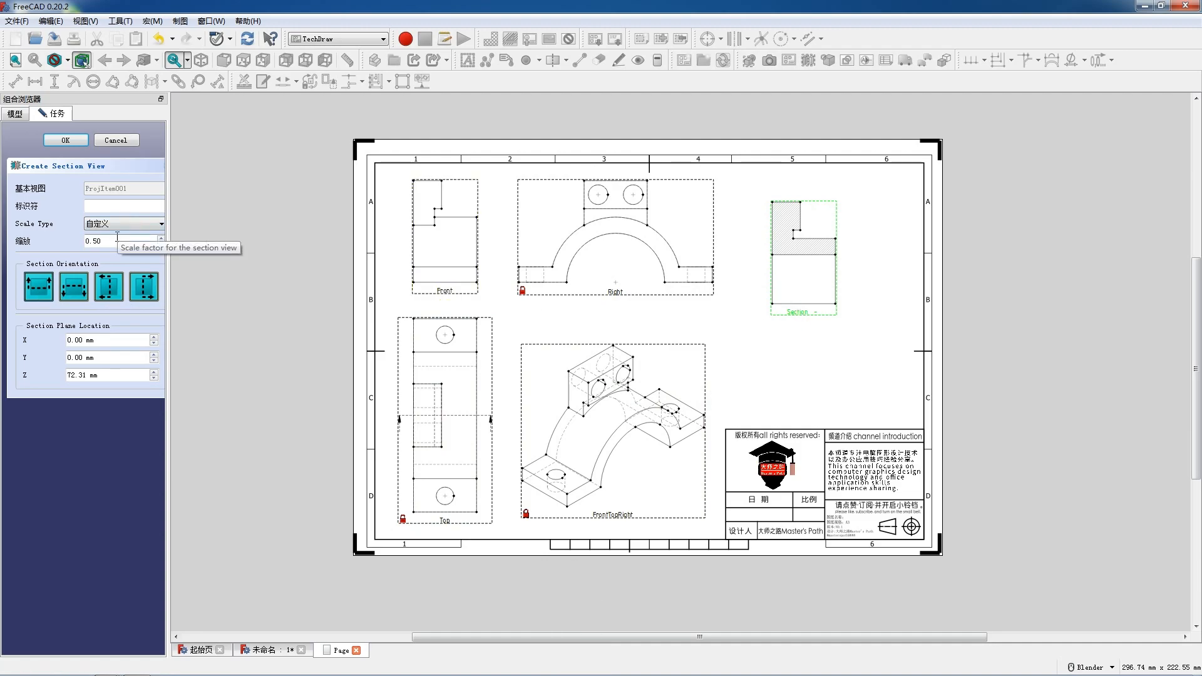
# Set the section identifier to A and confirm the section view.
pyautogui.press('shift')
pyautogui.click(97, 207)
pyautogui.write('a')
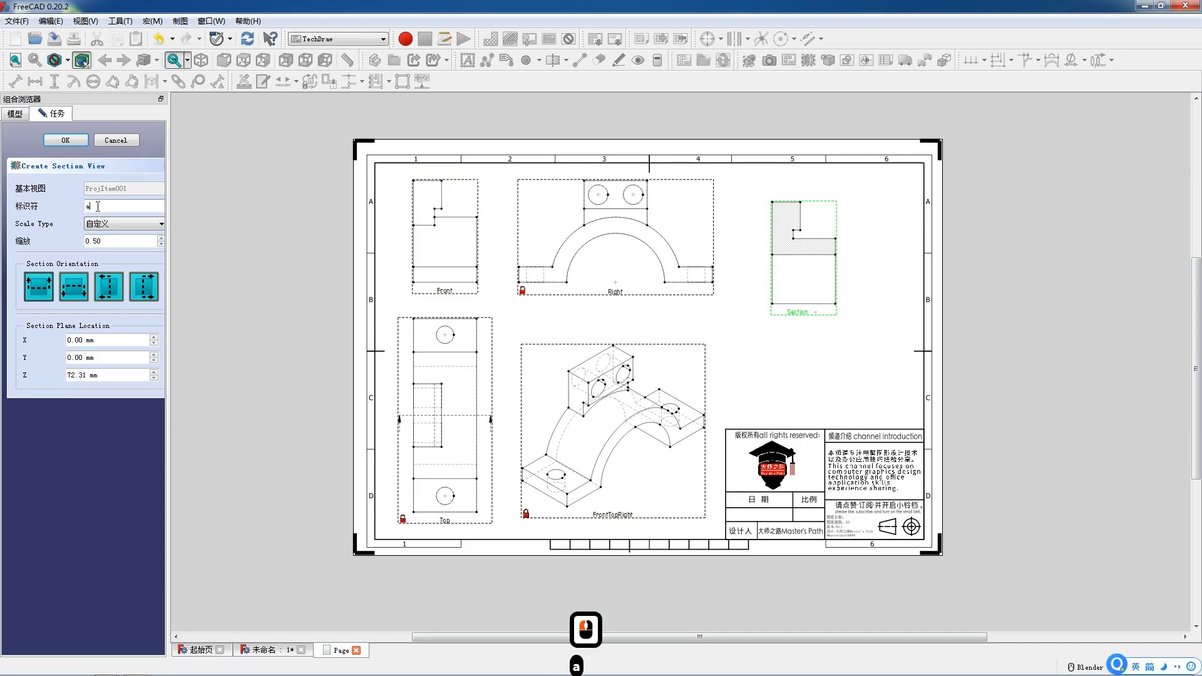
pyautogui.press('BackSpace')
pyautogui.write('A')
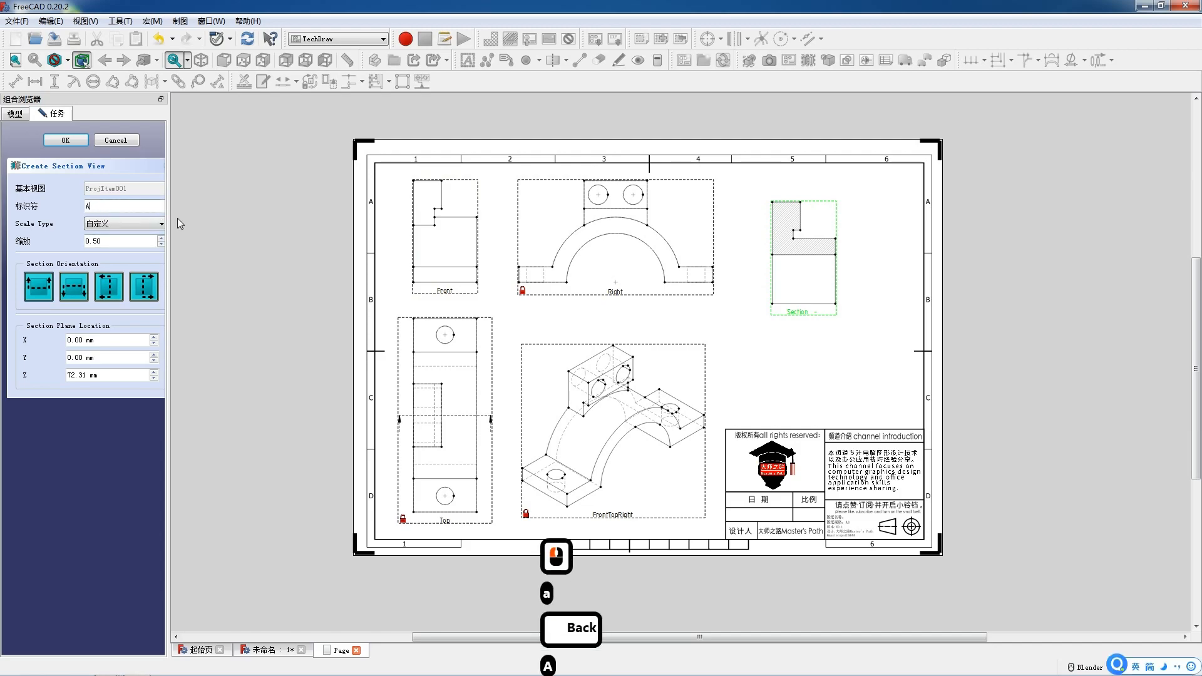
pyautogui.click(179, 223)
pyautogui.click(66, 140)
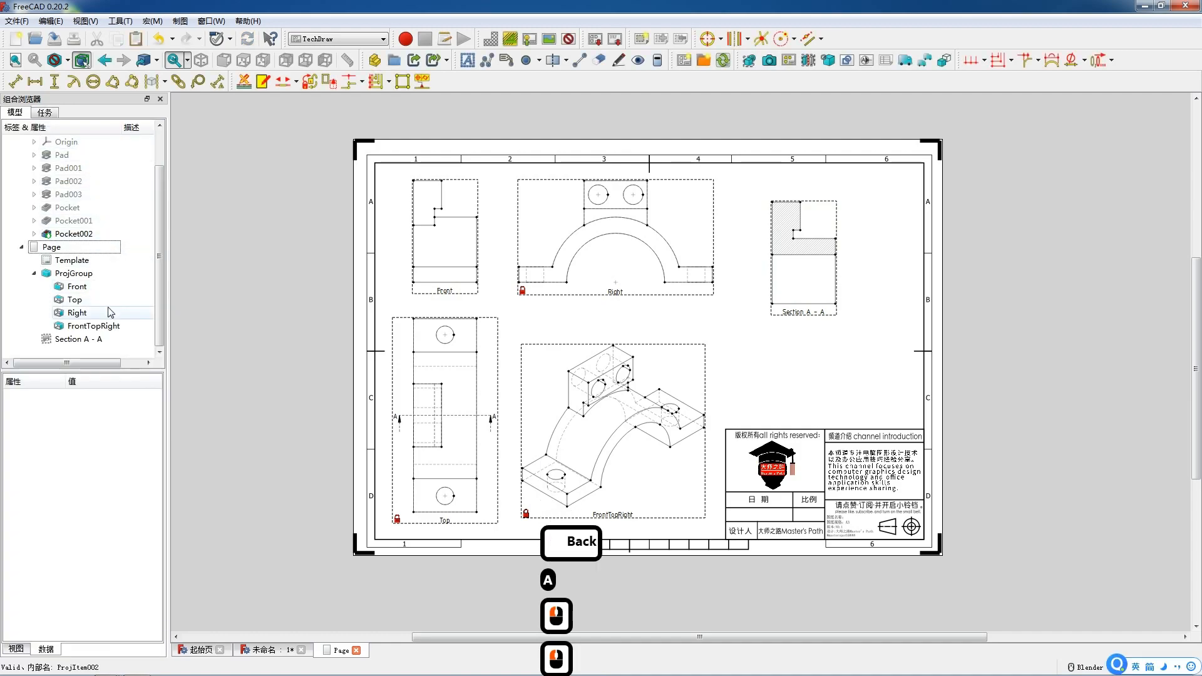
# Move section view A-A lower on the sheet and lock its position with hidden hard lines turned on.
pyautogui.moveTo(803, 313); pyautogui.dragTo(810, 359)
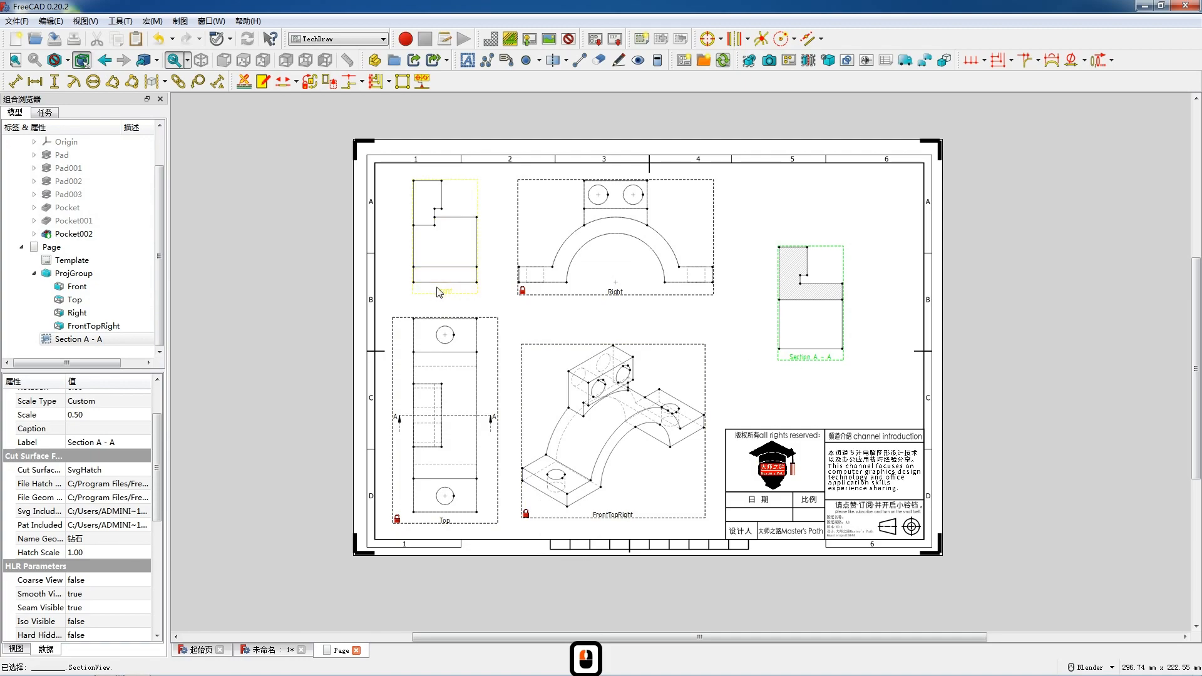
pyautogui.moveTo(444, 294); pyautogui.dragTo(448, 294)
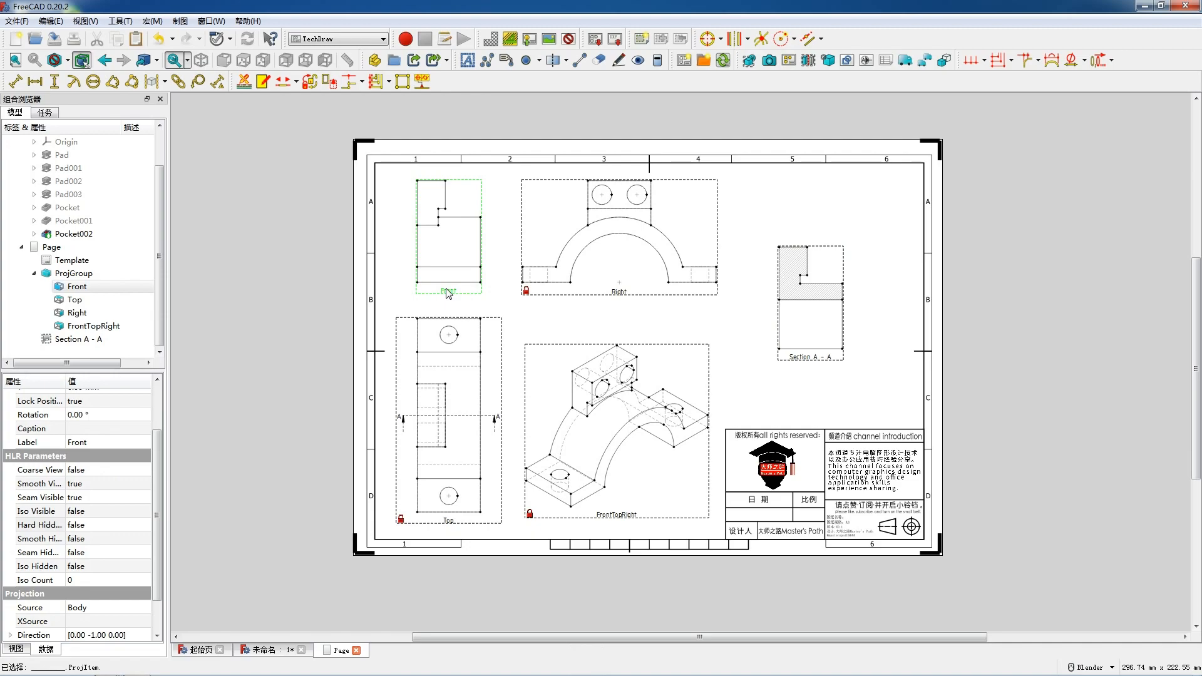
pyautogui.click(814, 360)
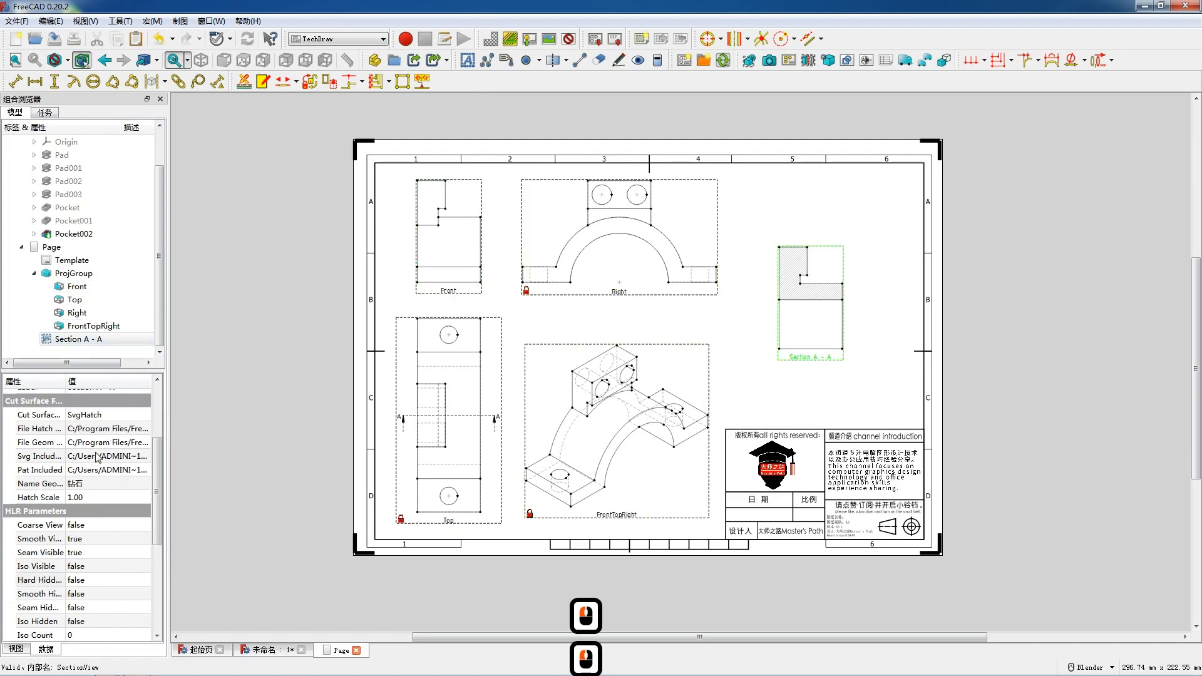
pyautogui.scroll(3, 97, 446)
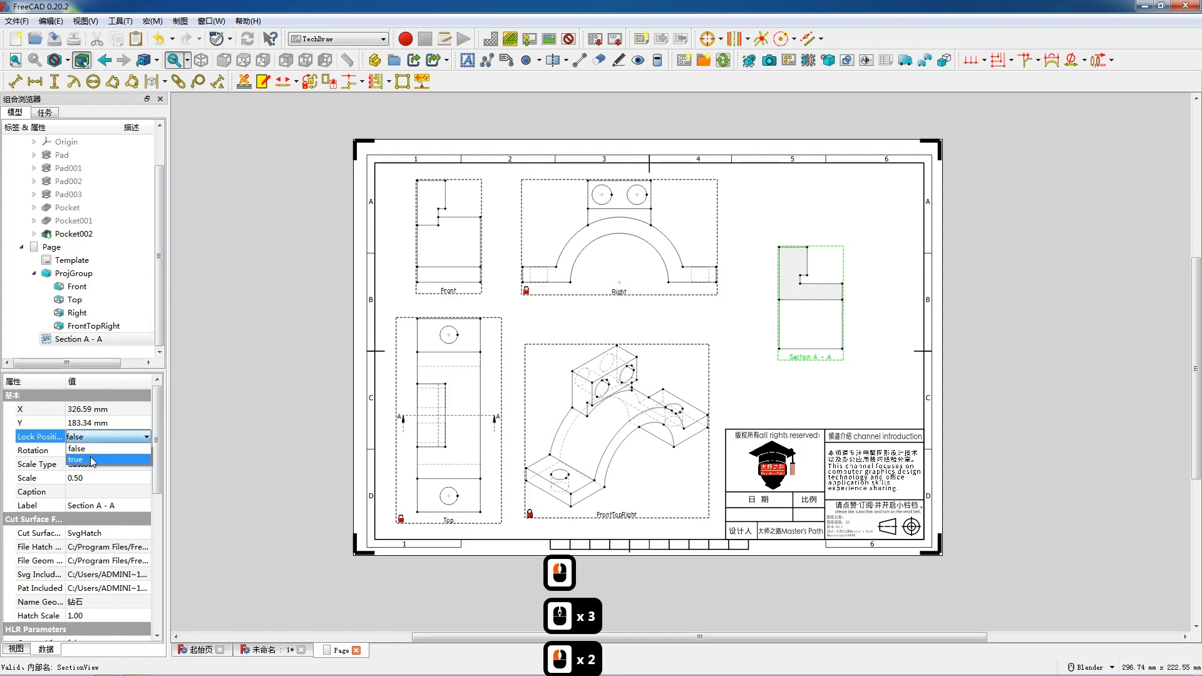
pyautogui.scroll(-3, 94, 442)
pyautogui.scroll(-2, 109, 552)
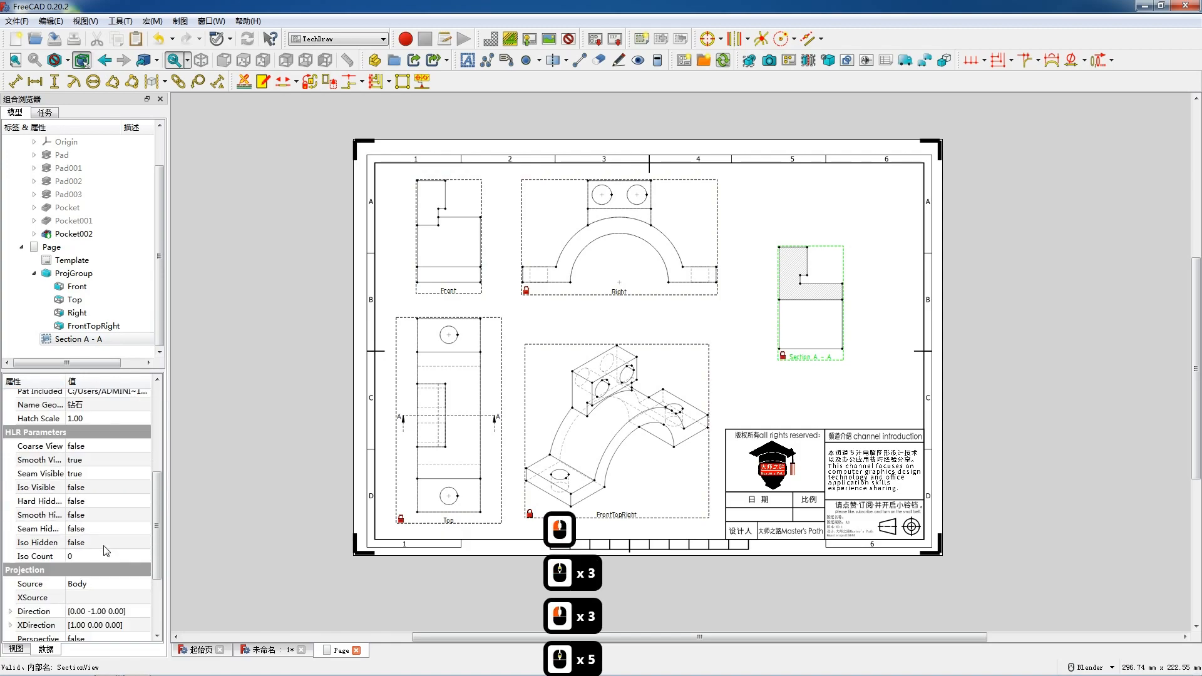
pyautogui.click(92, 500)
pyautogui.click(93, 501)
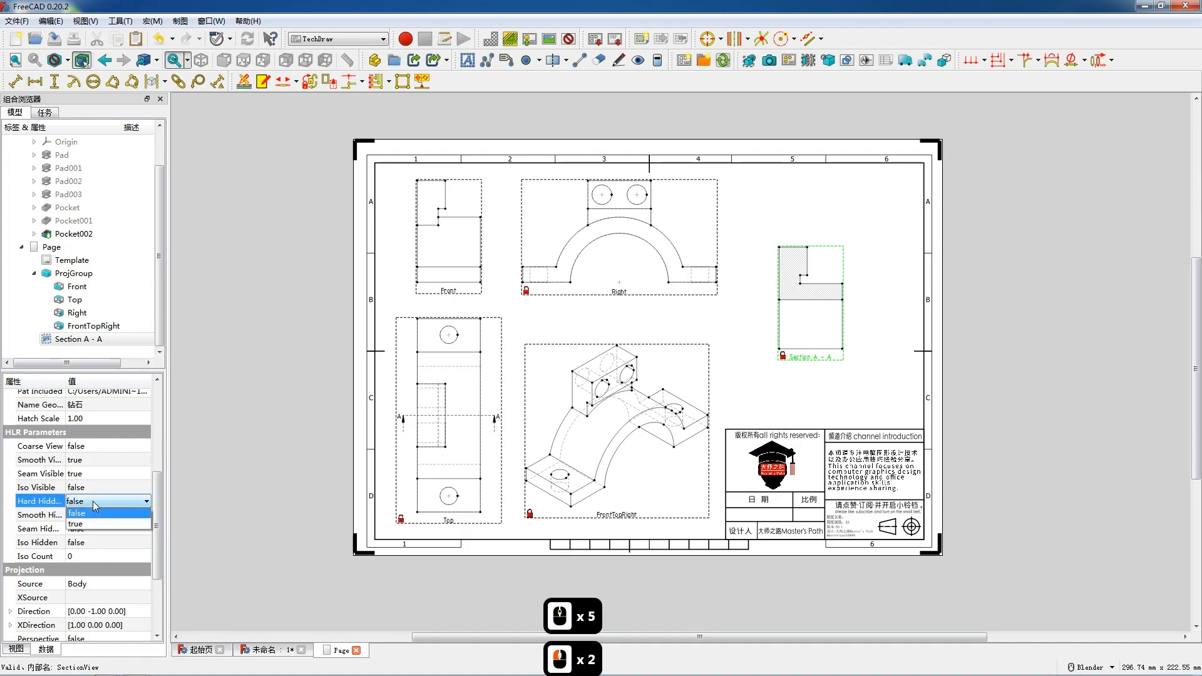
pyautogui.click(93, 528)
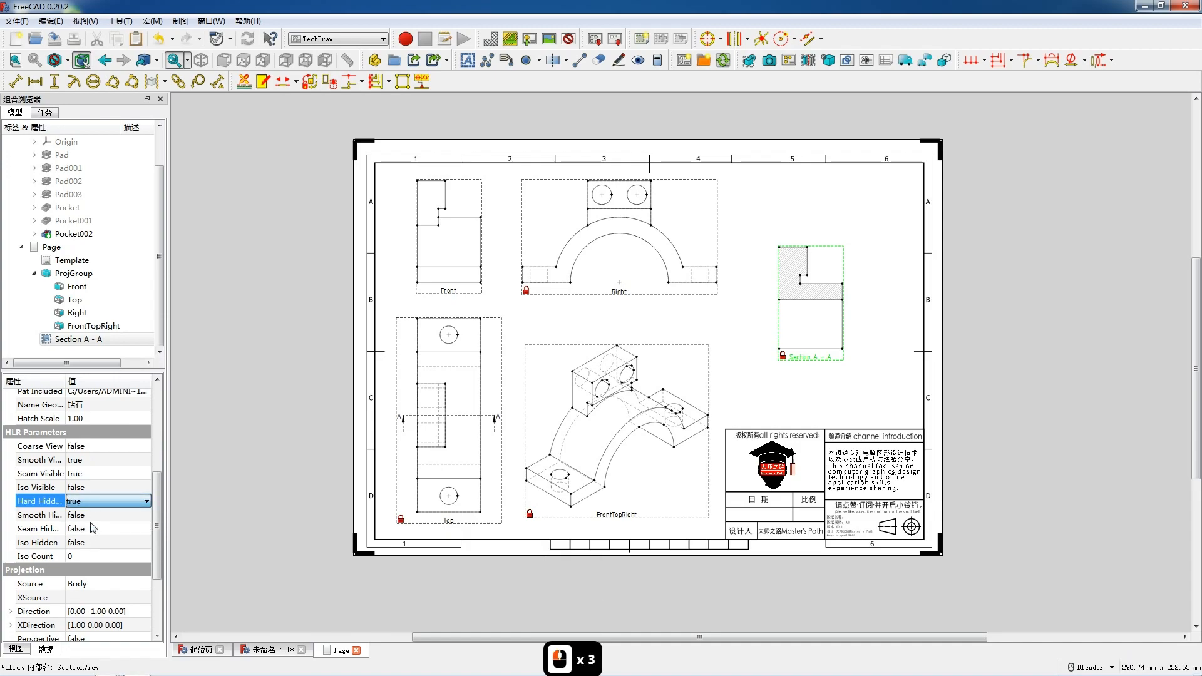
# Turn on hidden hard lines for the Front view.
pyautogui.click(460, 297)
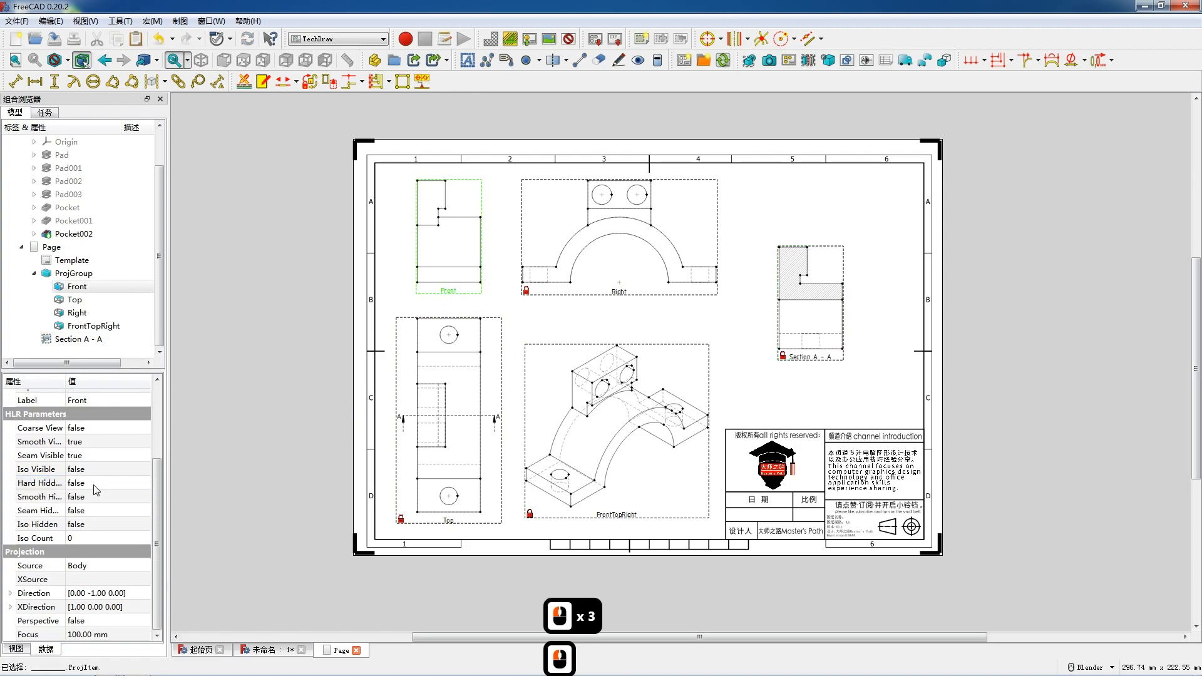
pyautogui.click(93, 485)
pyautogui.click(94, 485)
pyautogui.click(94, 508)
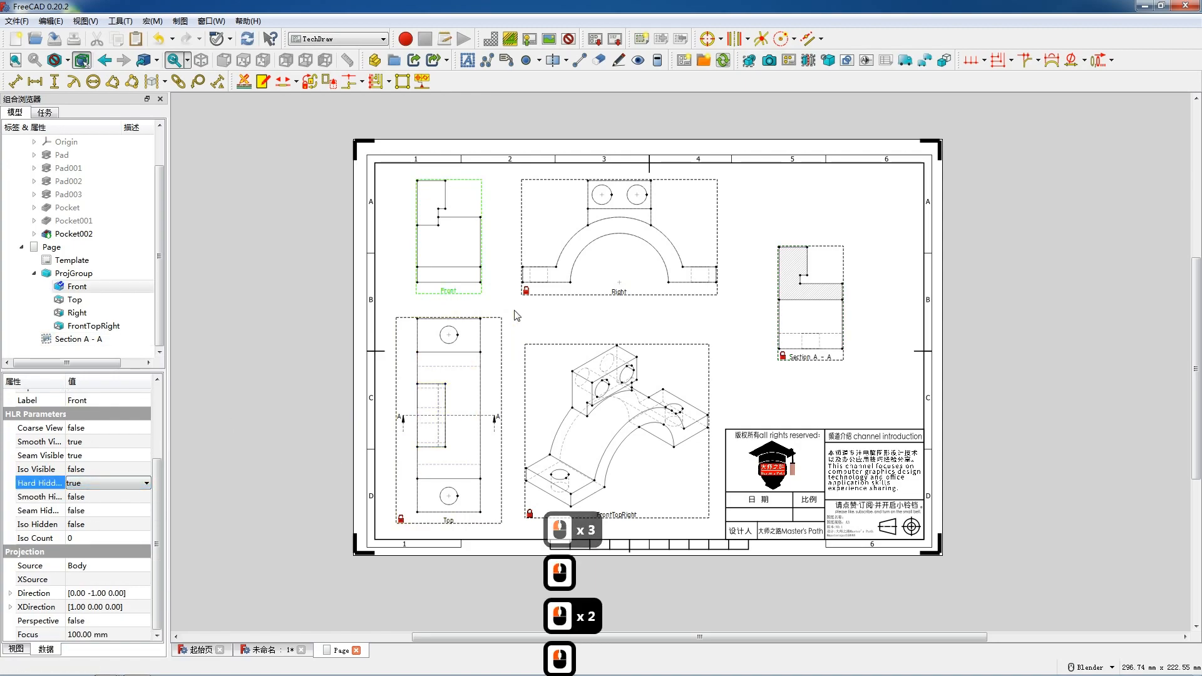
pyautogui.click(527, 325)
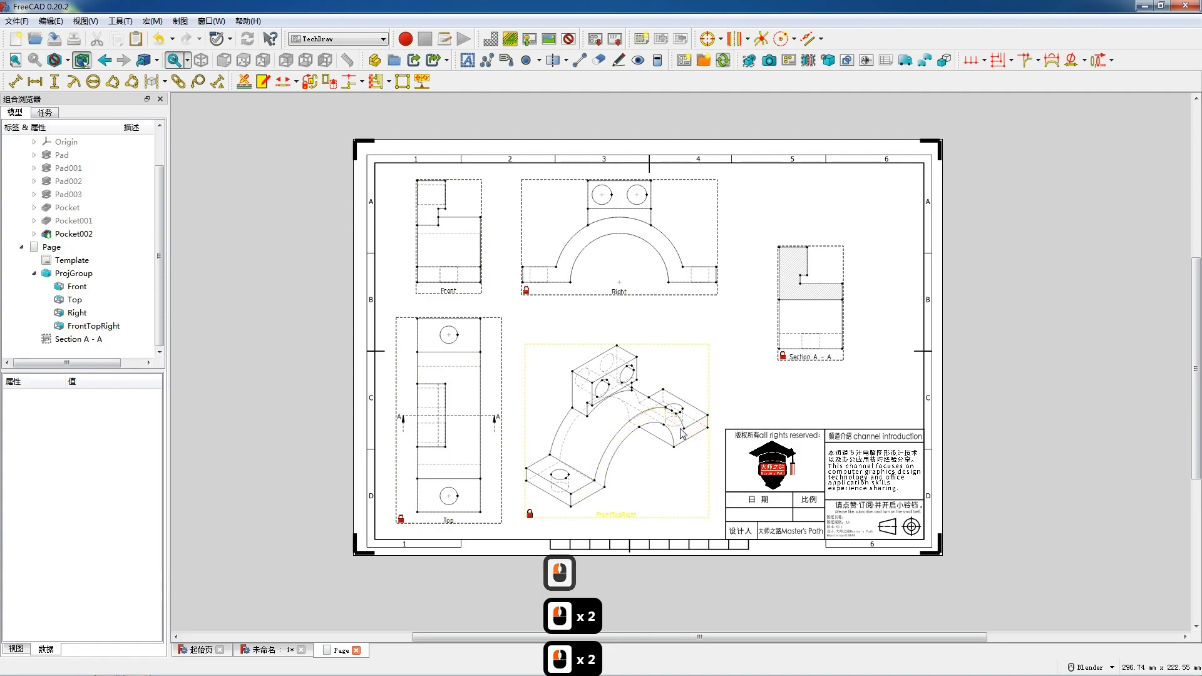
# Add circle centerlines to the two holes in the Top view.
pyautogui.scroll(2, 679, 426)
pyautogui.click(436, 328)
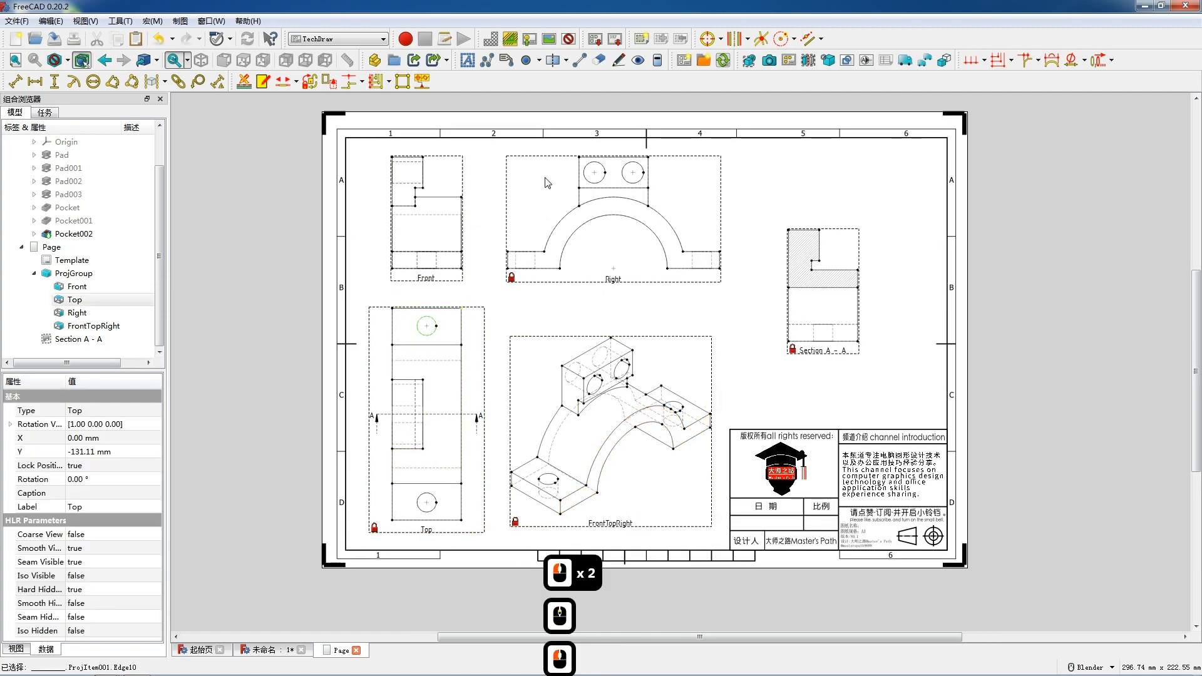
pyautogui.click(707, 38)
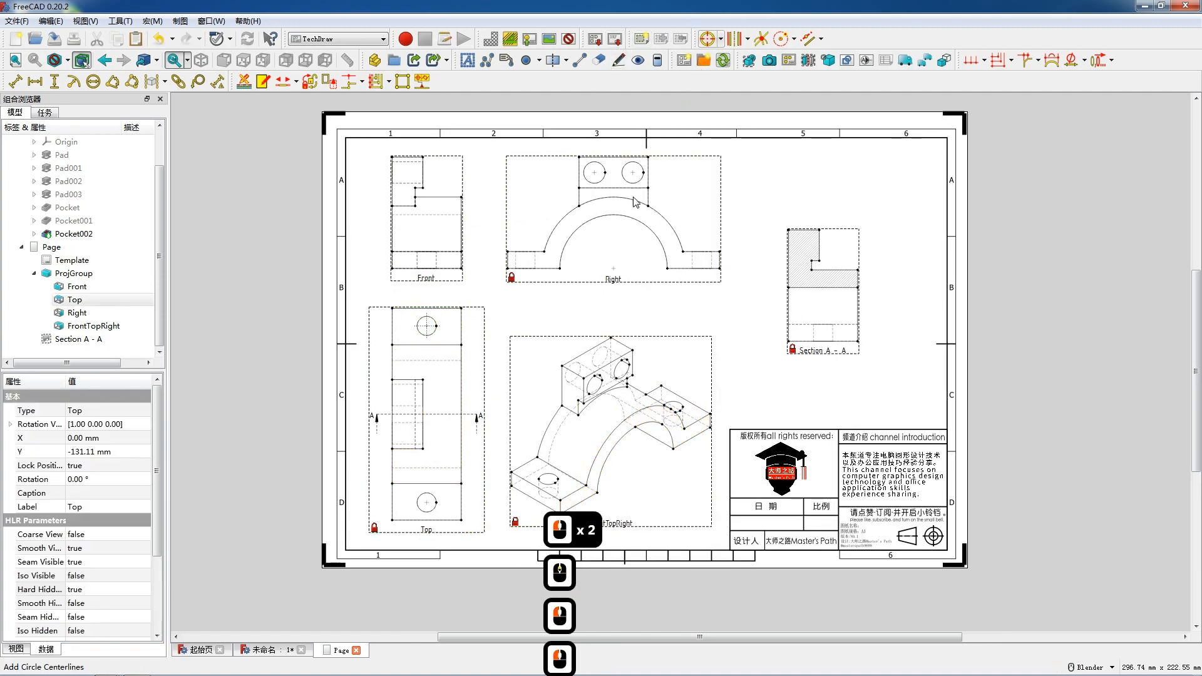
pyautogui.click(436, 510)
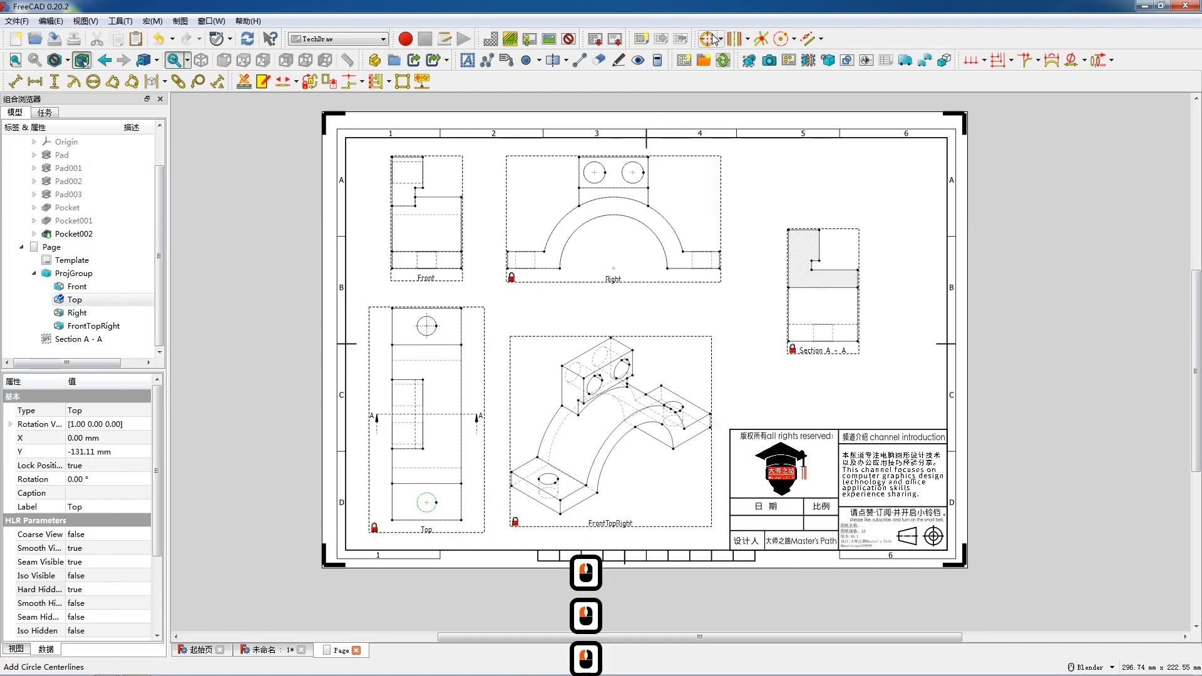
pyautogui.click(709, 39)
# Add circle centerlines to the two holes and the large arch in the Right view.
pyautogui.click(605, 173)
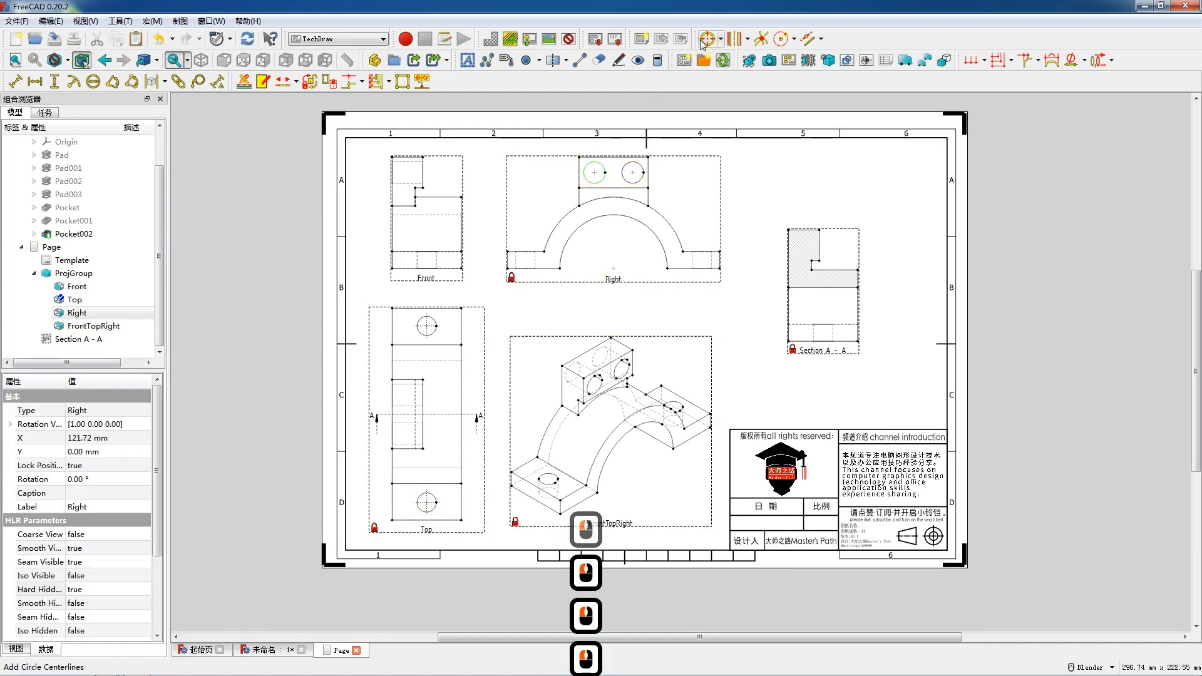
pyautogui.click(707, 39)
pyautogui.click(643, 173)
pyautogui.click(709, 39)
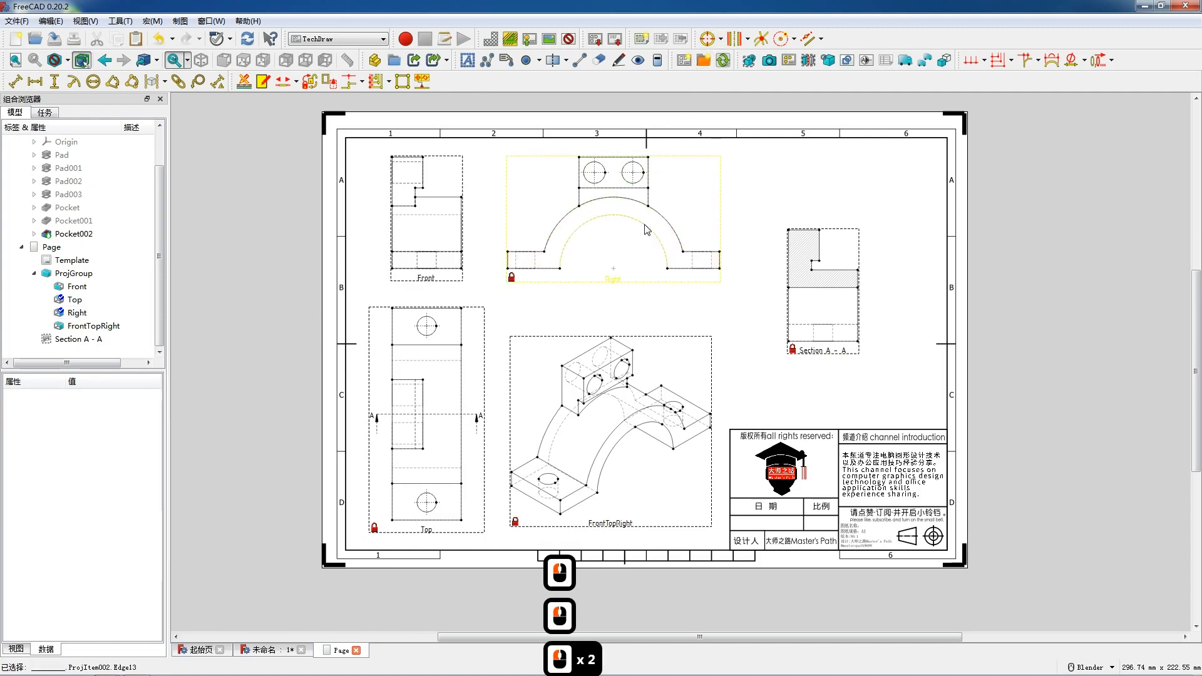
pyautogui.click(647, 230)
pyautogui.click(709, 39)
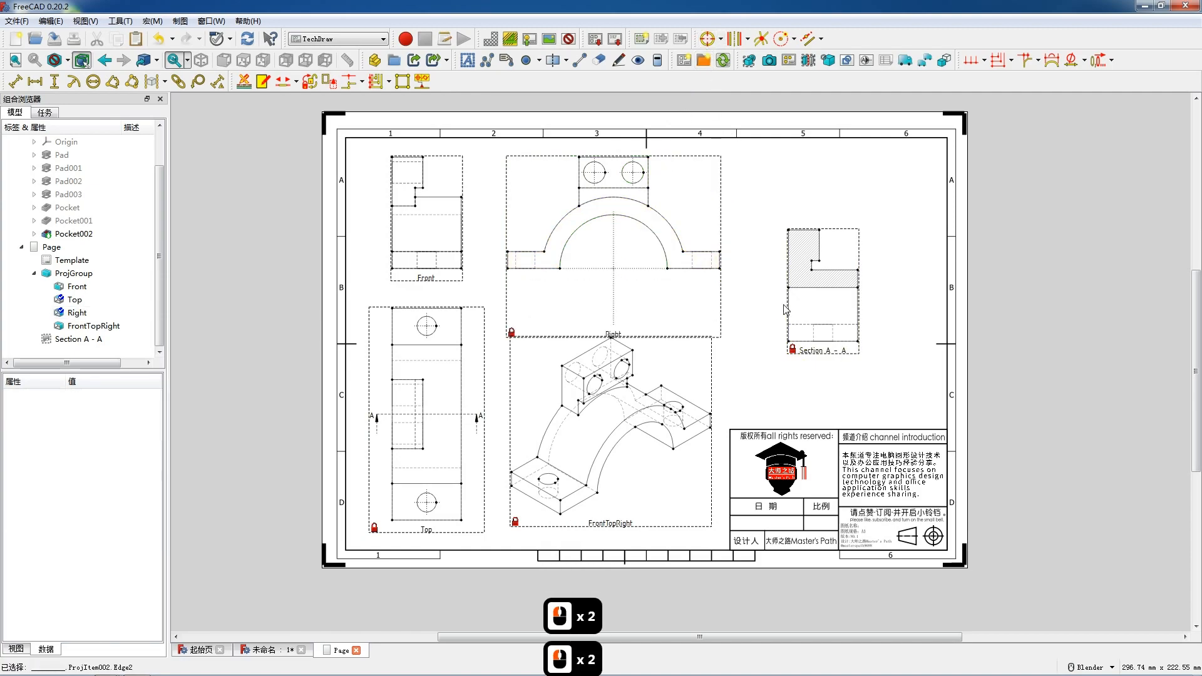
# Add a horizontal dimension for the overall width of the Front view's bottom edge.
pyautogui.scroll(1, 483, 247)
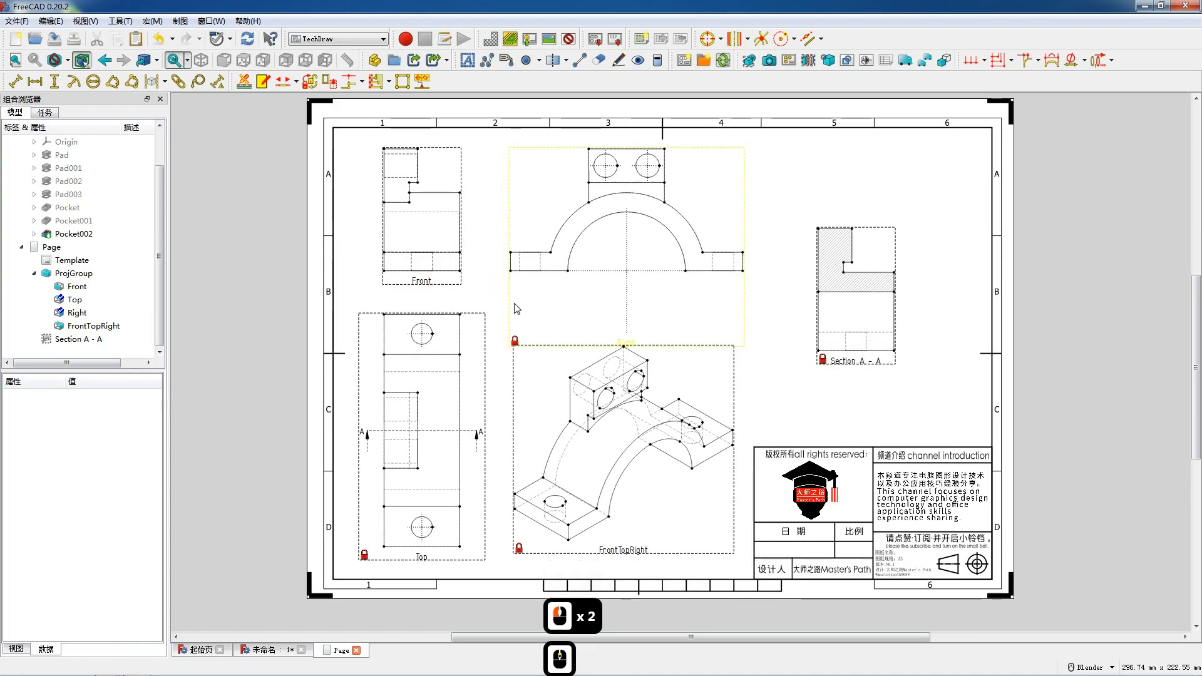
pyautogui.scroll(1, 517, 309)
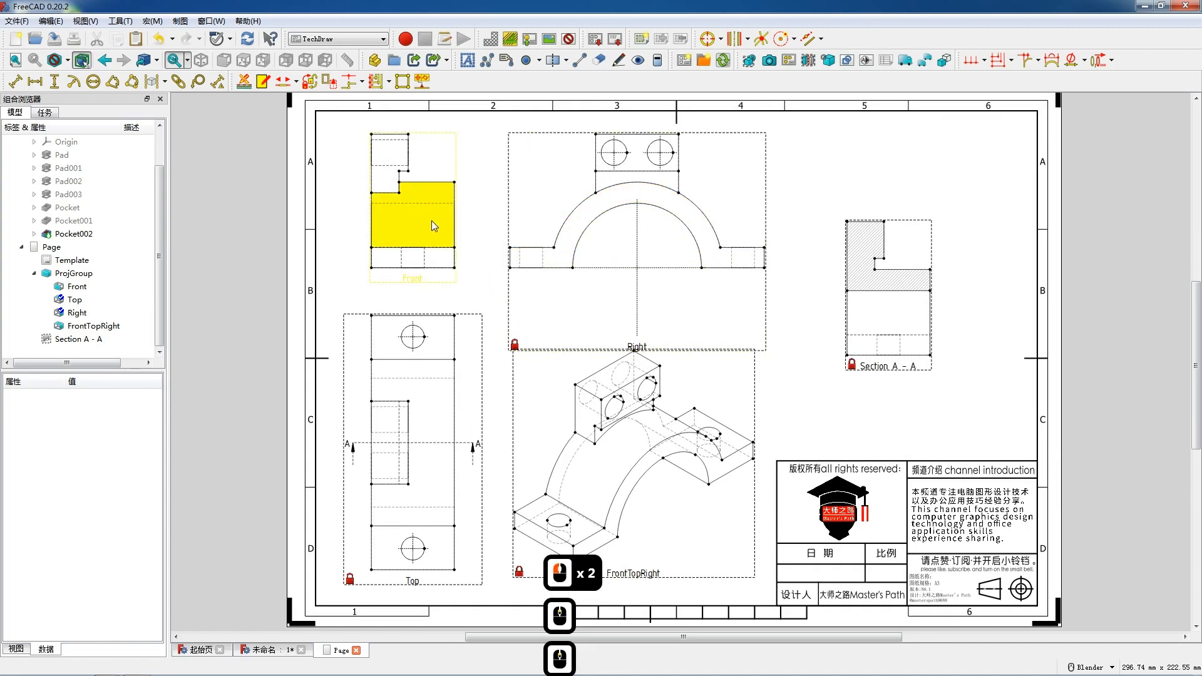
pyautogui.click(440, 268)
pyautogui.hotkey('shift', 'h')
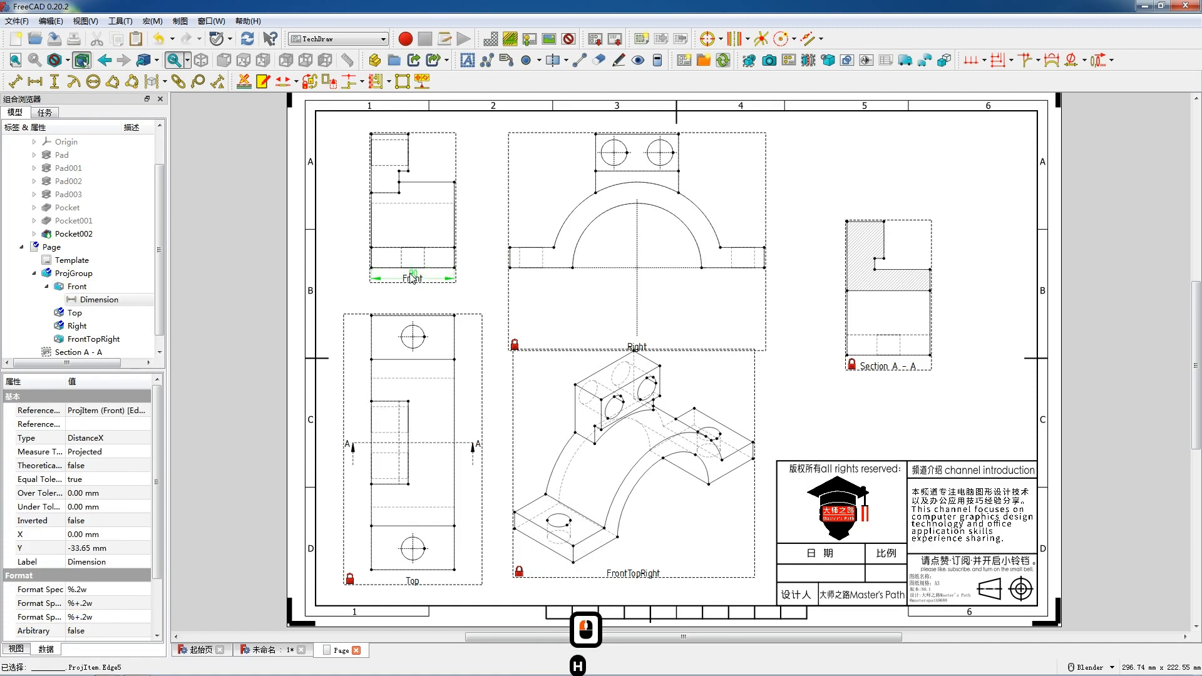
# Add a vertical dimension for the base height on the Front view's right side.
pyautogui.click(455, 262)
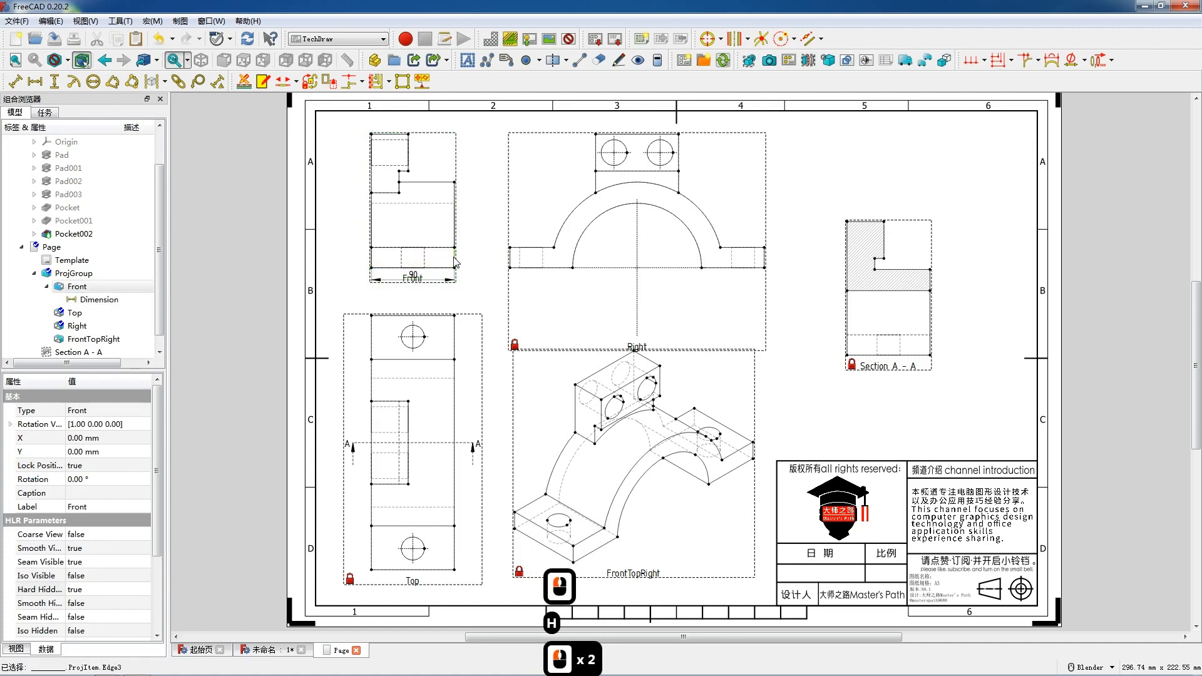
pyautogui.press('shift')
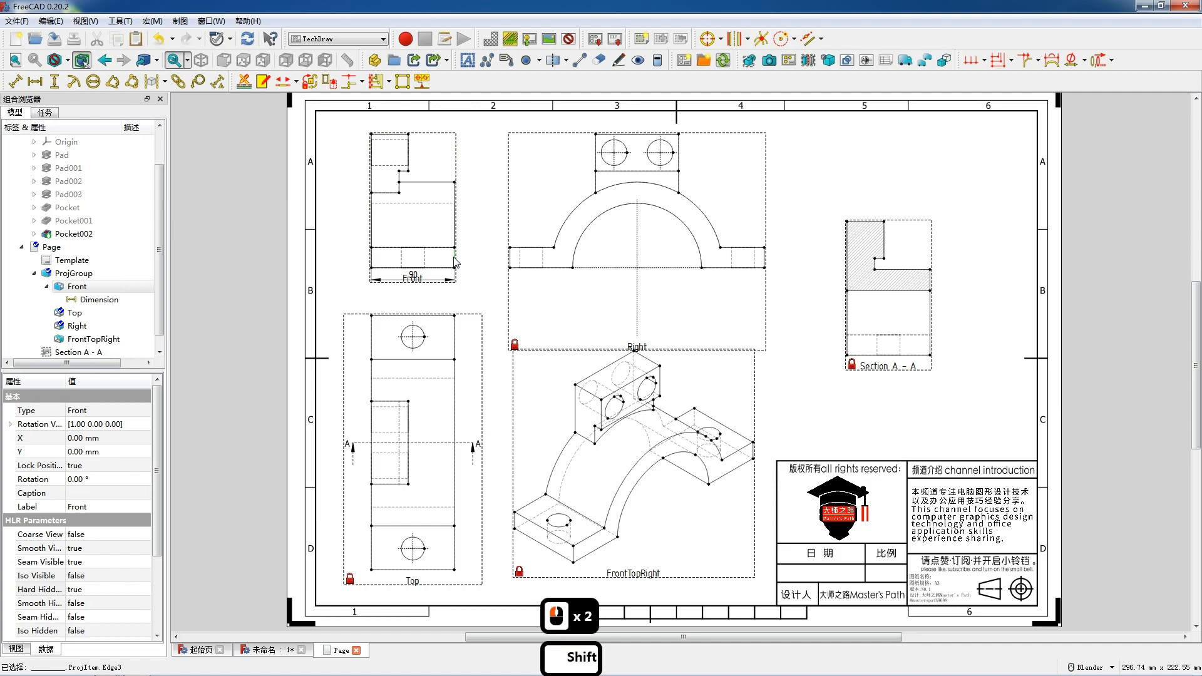
pyautogui.press('v')
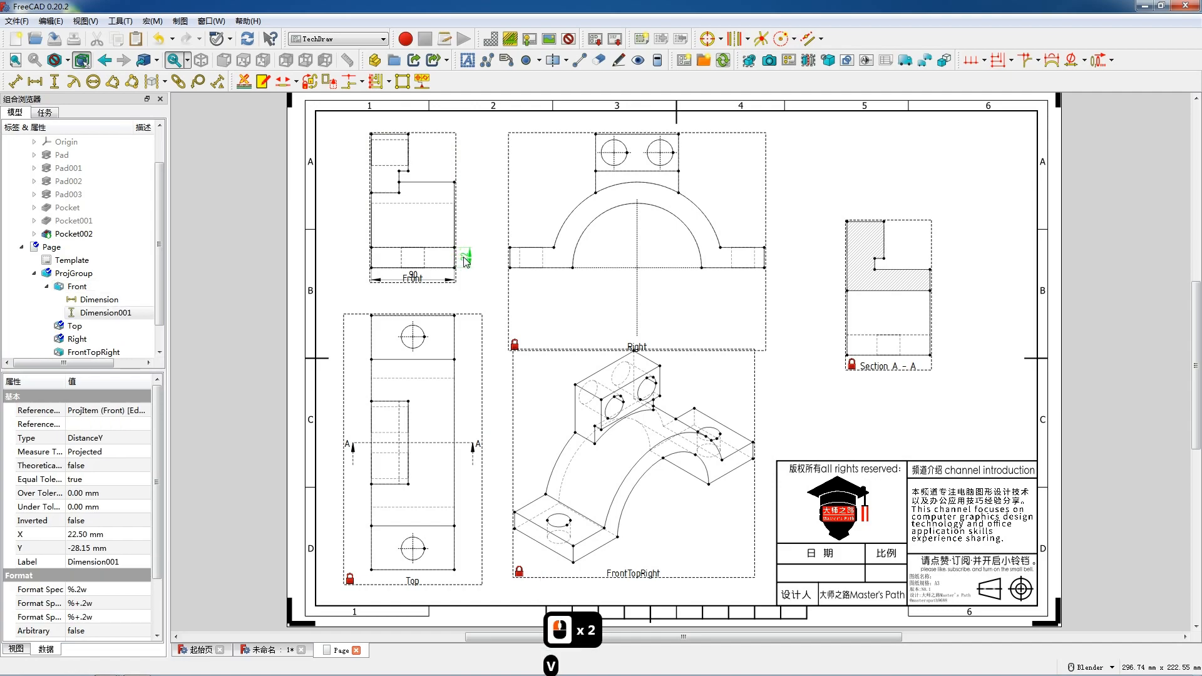
pyautogui.click(466, 261)
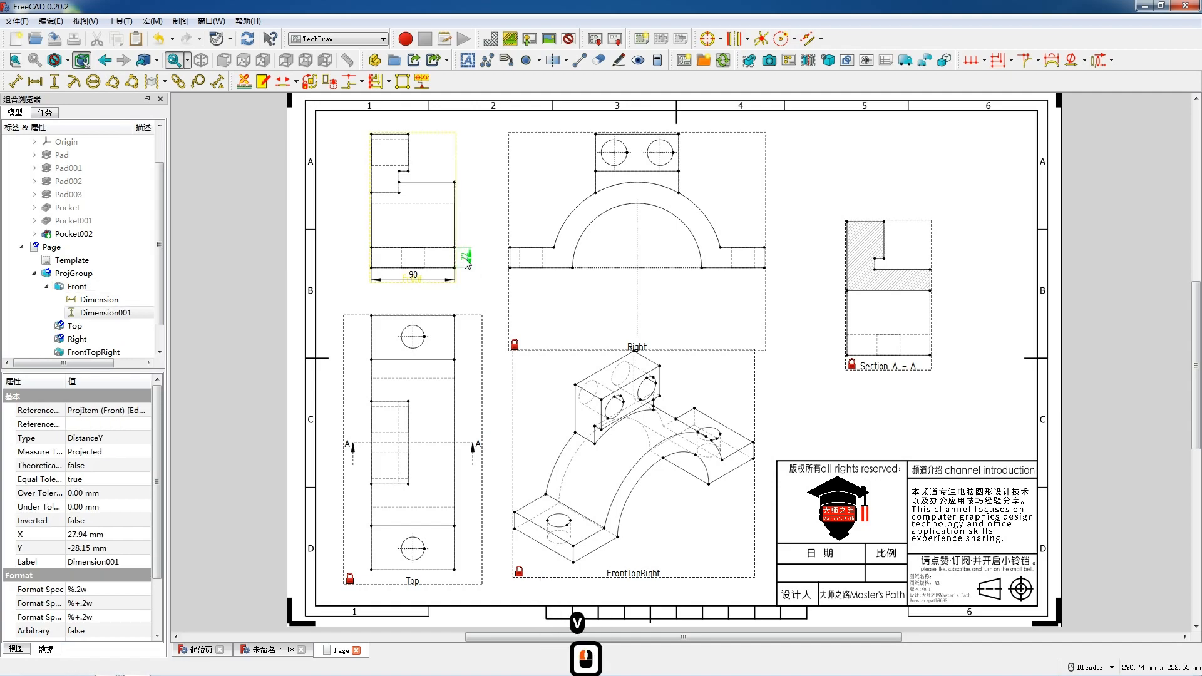
pyautogui.click(467, 259)
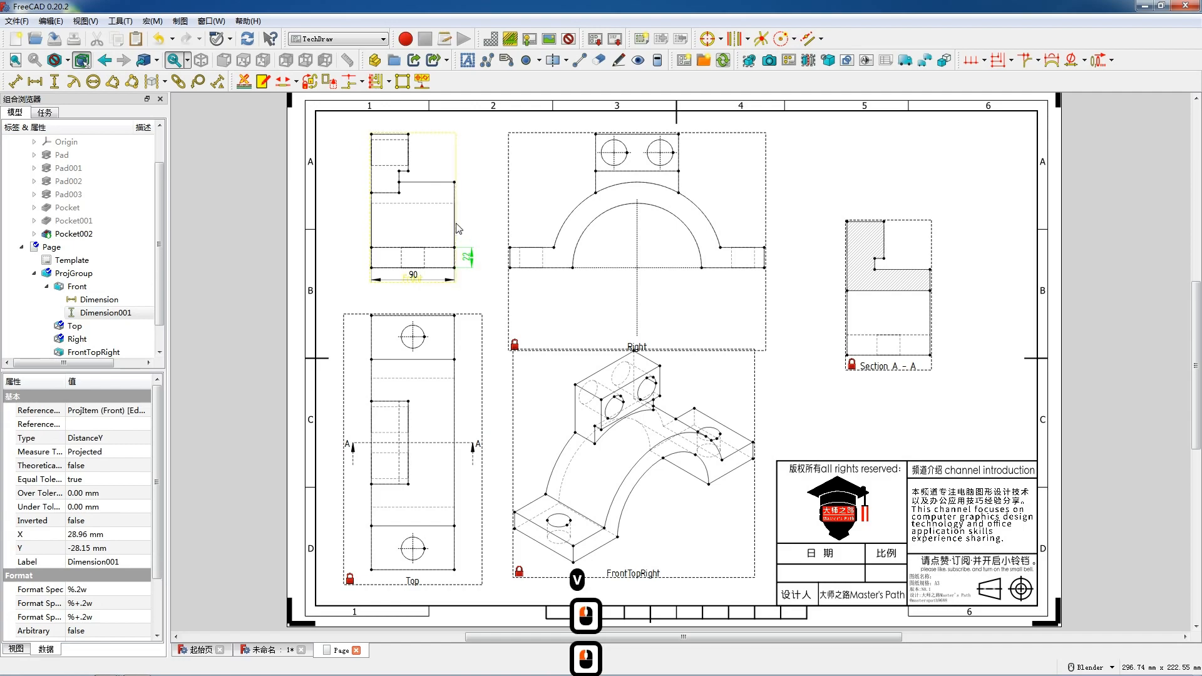
# Dimension the Front view's overall height vertically between two vertices and place it to the right.
pyautogui.click(455, 269)
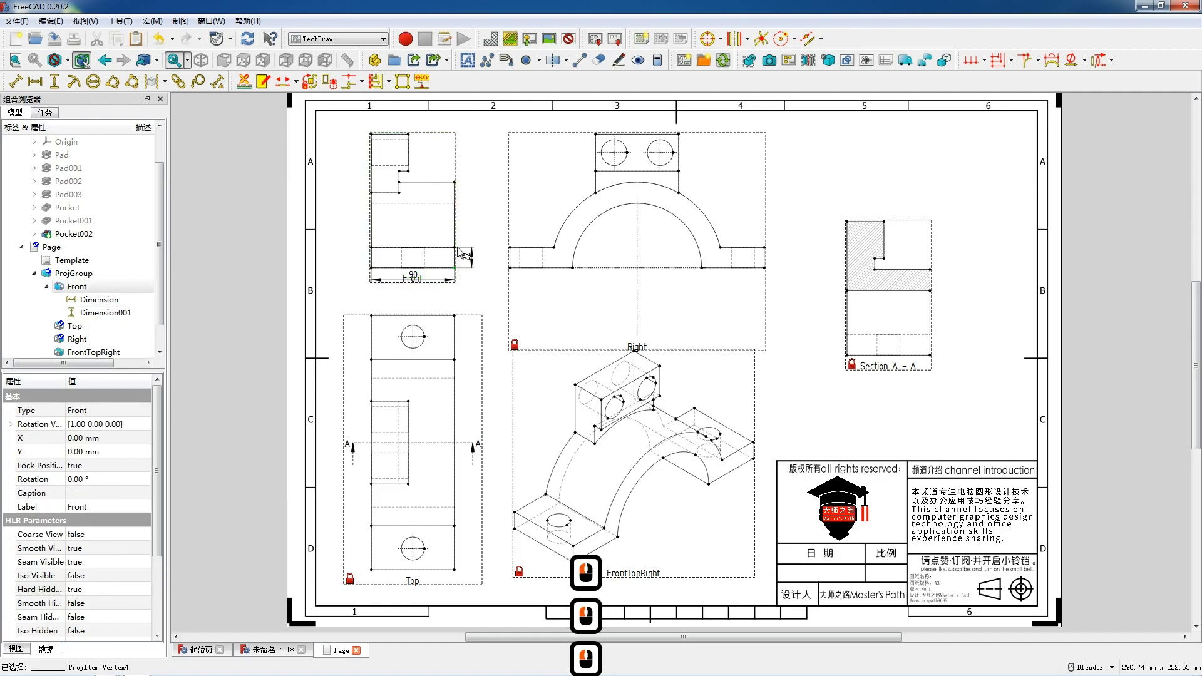
pyautogui.keyDown('ctrl'); pyautogui.click(455, 182); pyautogui.keyUp('ctrl')
pyautogui.hotkey('shift', 'v')
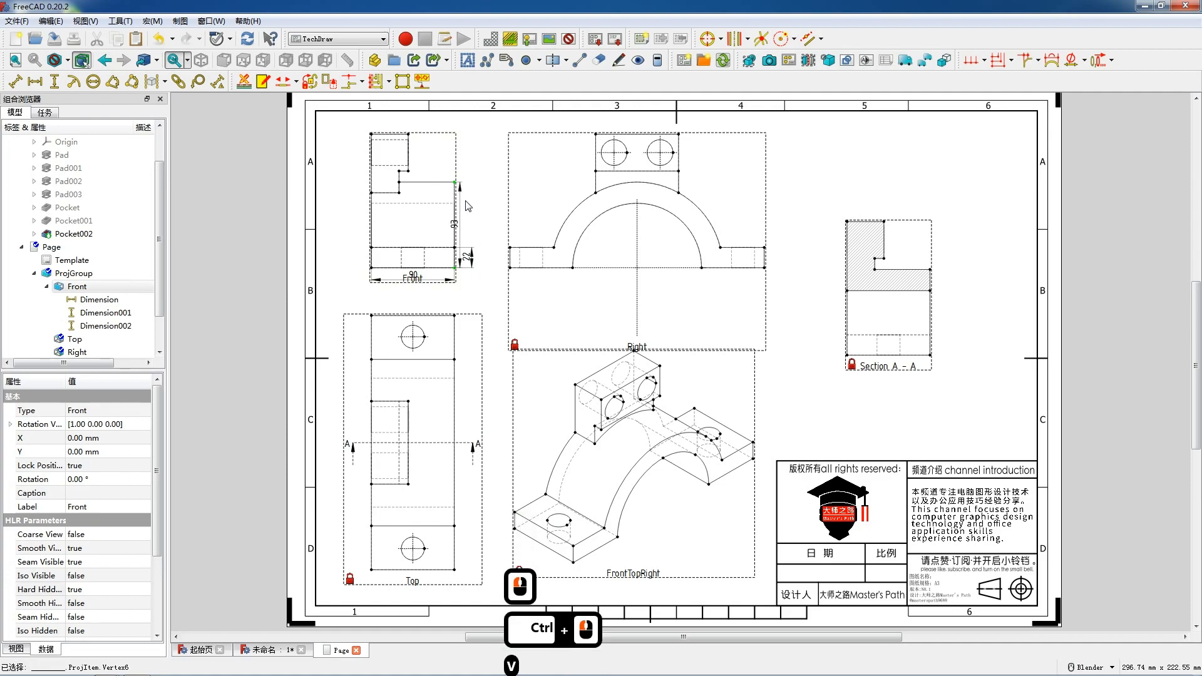
pyautogui.moveTo(458, 229); pyautogui.dragTo(474, 234)
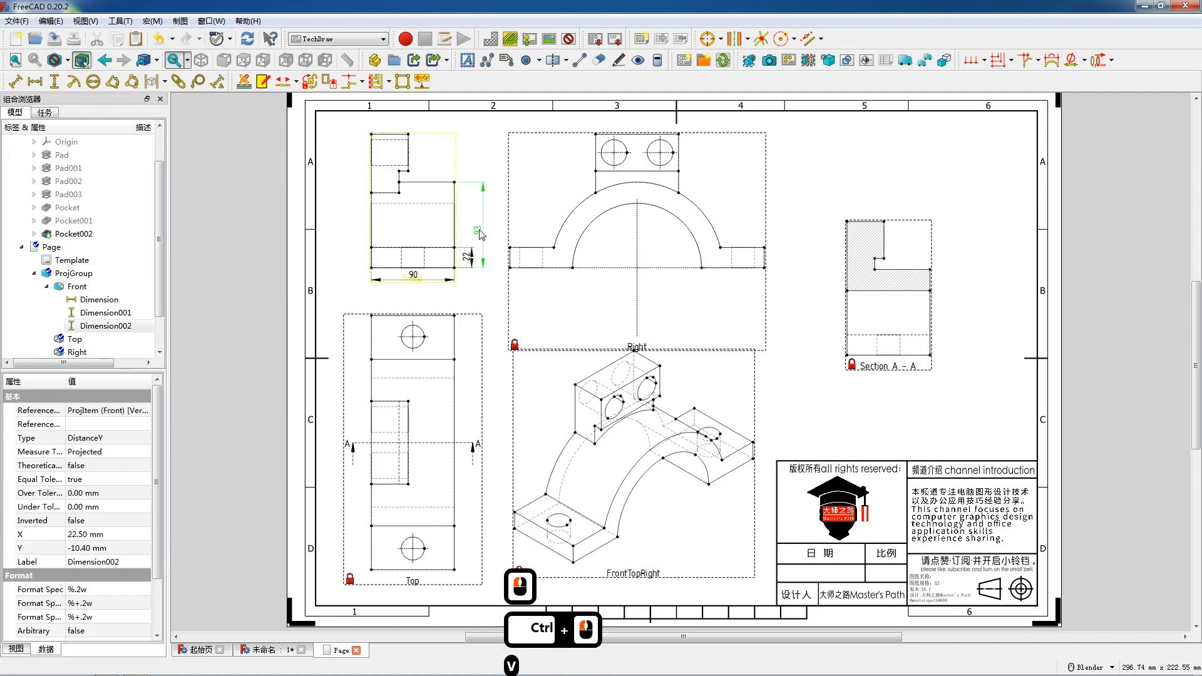
# Reposition the base-height dimension beside the overall height dimension in the Front view.
pyautogui.click(465, 256)
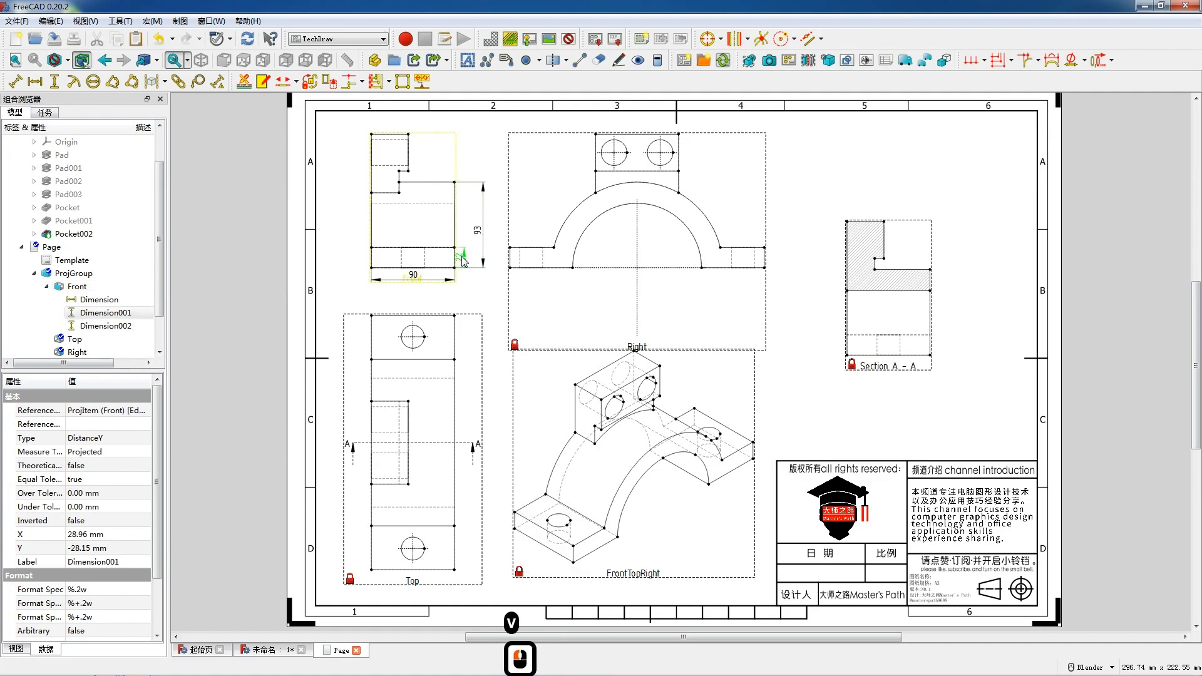
pyautogui.moveTo(463, 260); pyautogui.dragTo(464, 261)
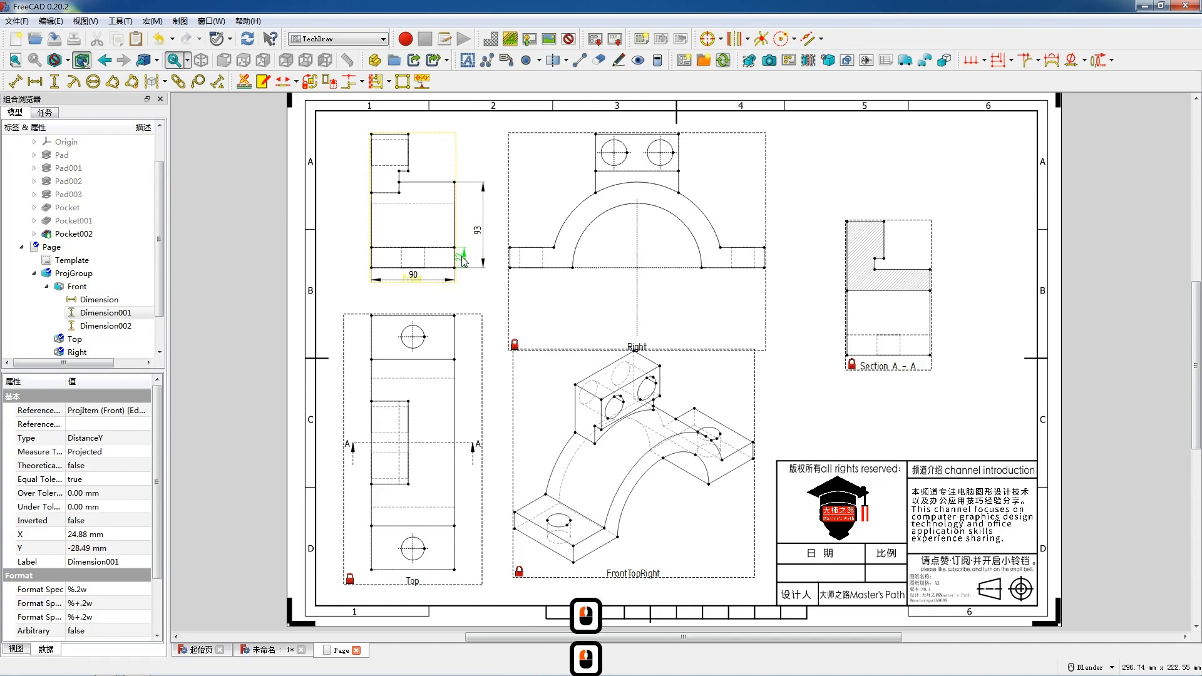
pyautogui.click(463, 261)
pyautogui.click(463, 261)
pyautogui.moveTo(463, 258); pyautogui.dragTo(466, 256)
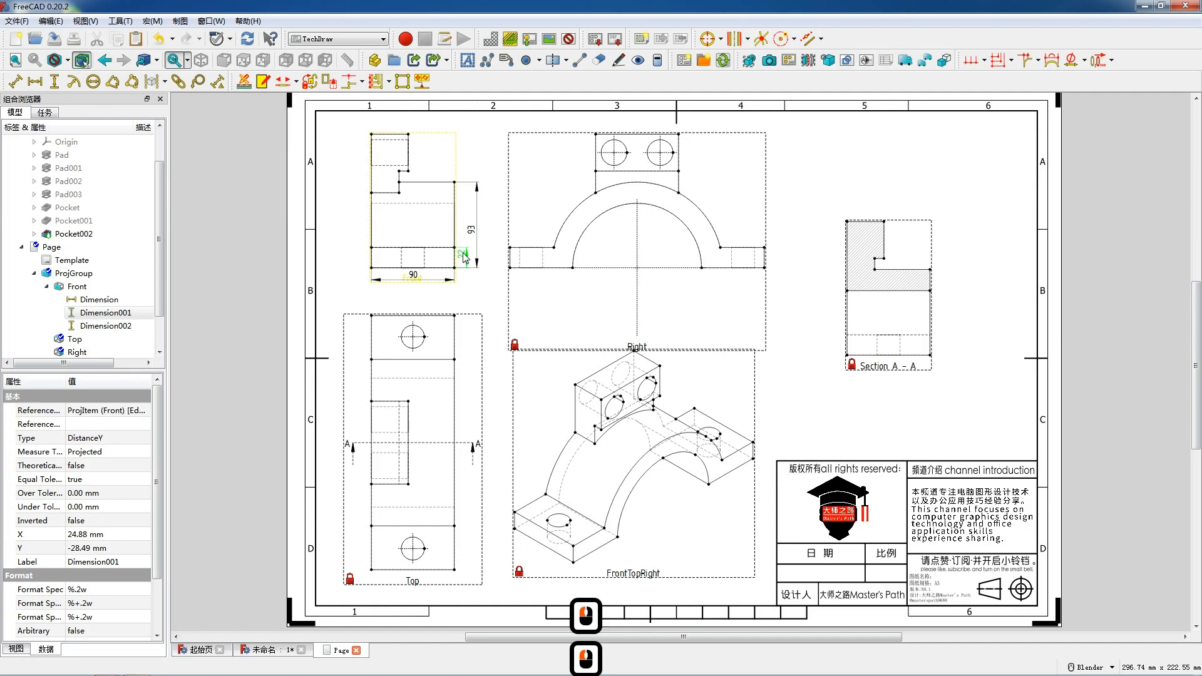
# Add a vertical dimension for the depth of the Front view's upper notch.
pyautogui.click(409, 157)
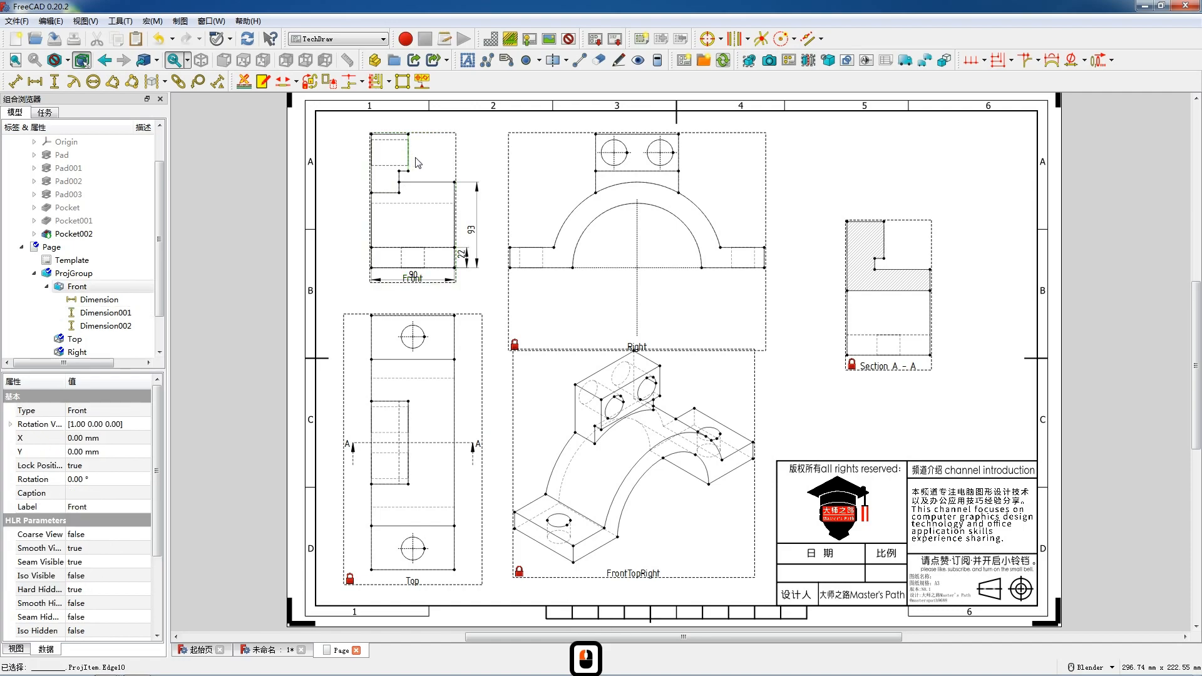
pyautogui.hotkey('shift', 'v')
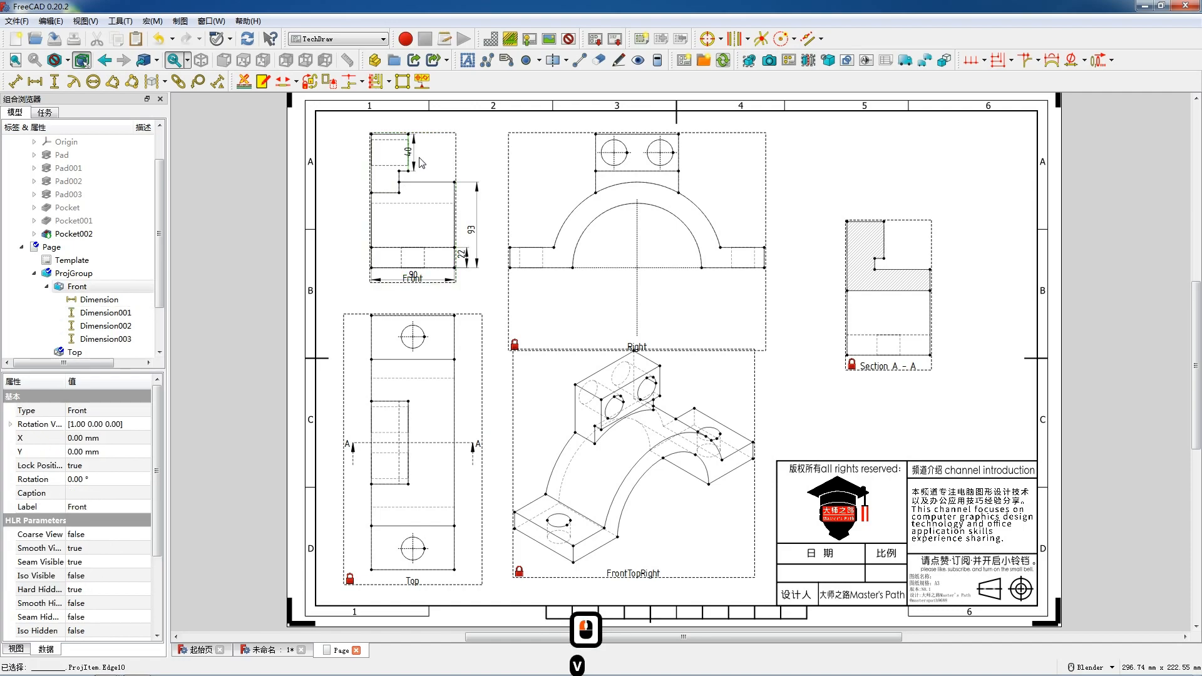
pyautogui.moveTo(411, 156); pyautogui.dragTo(419, 152)
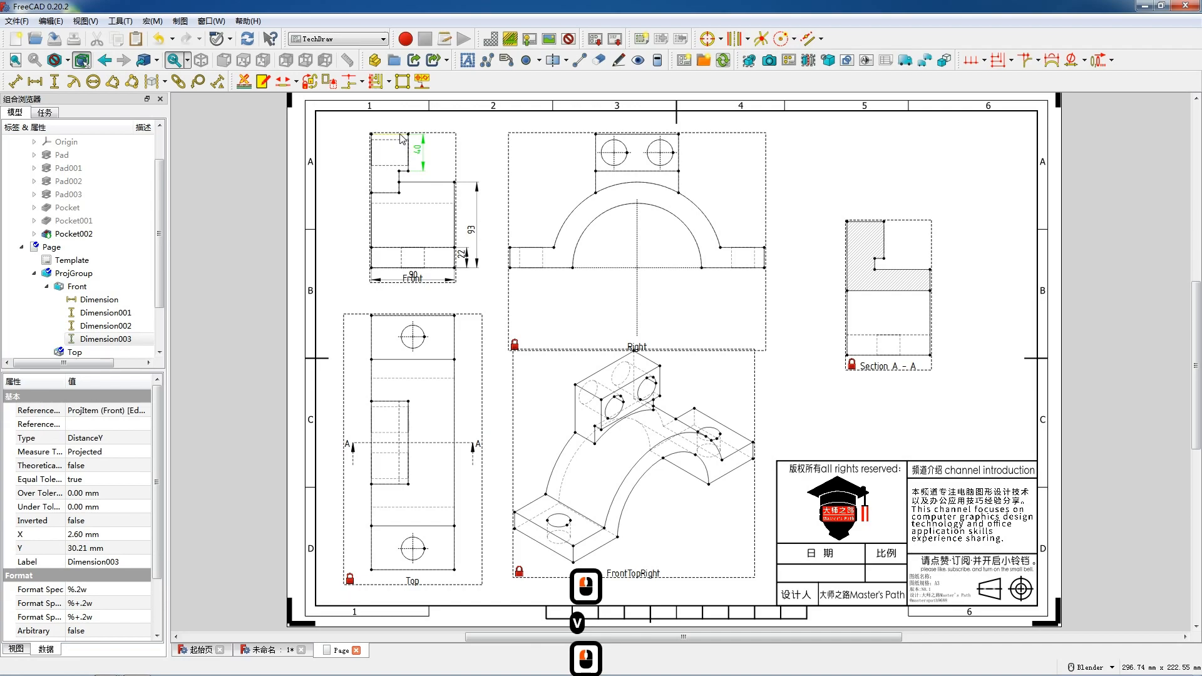
# Add a horizontal dimension for the width of the upper notch above the Front view.
pyautogui.click(403, 139)
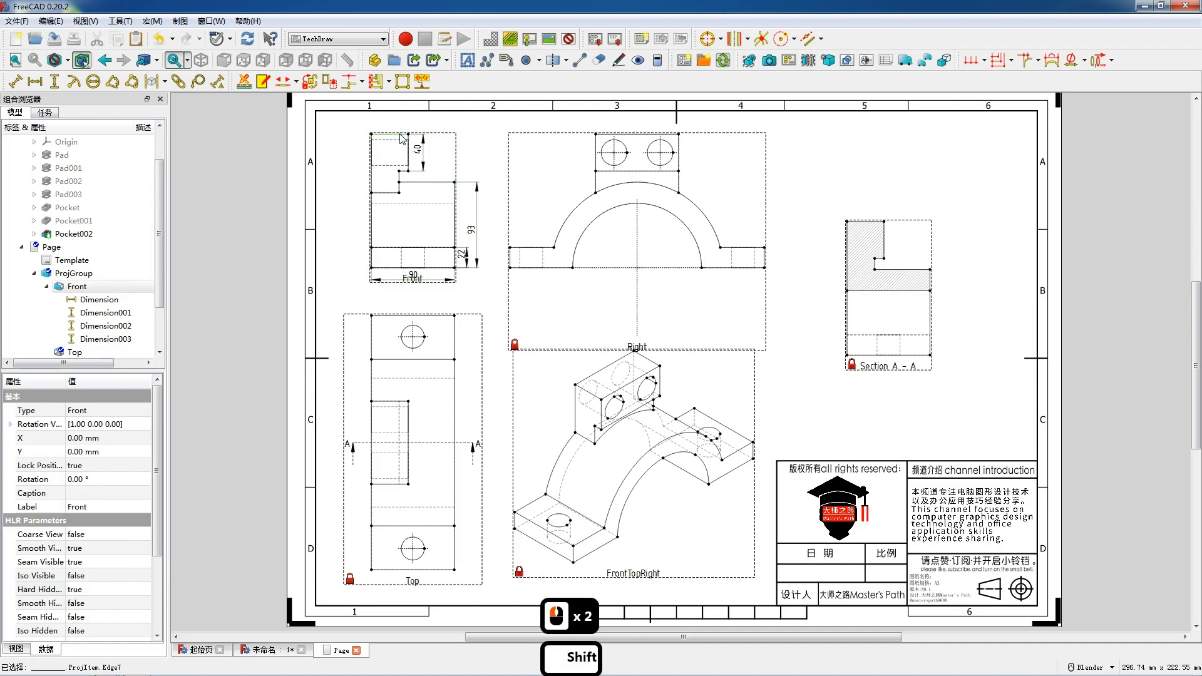
pyautogui.hotkey('shift', 'h')
pyautogui.click(394, 130)
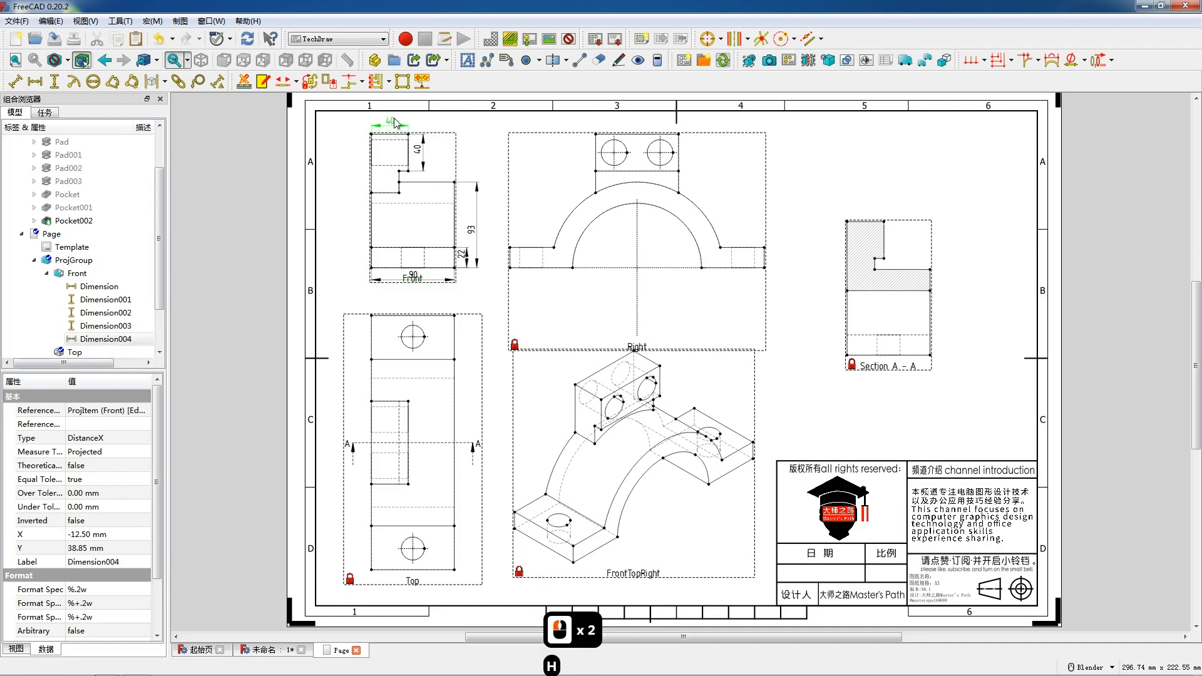
pyautogui.moveTo(394, 123); pyautogui.dragTo(394, 124)
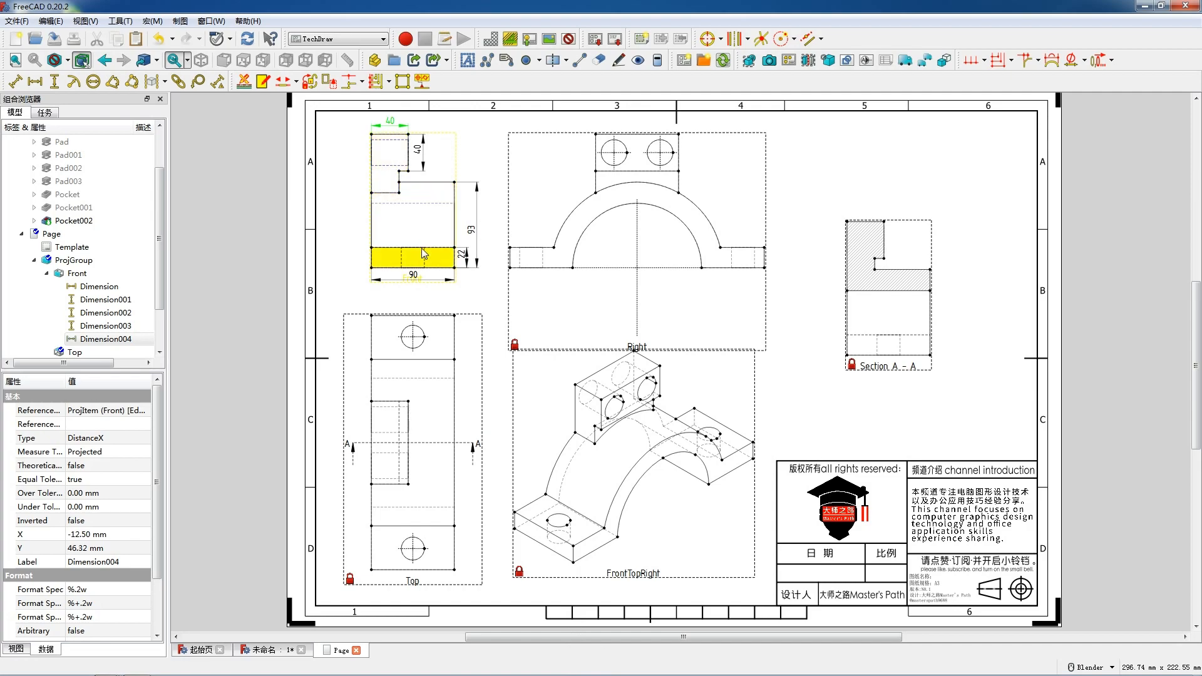
# Add a radius dimension to the inner arch in the Right view and place it upper left.
pyautogui.click(578, 251)
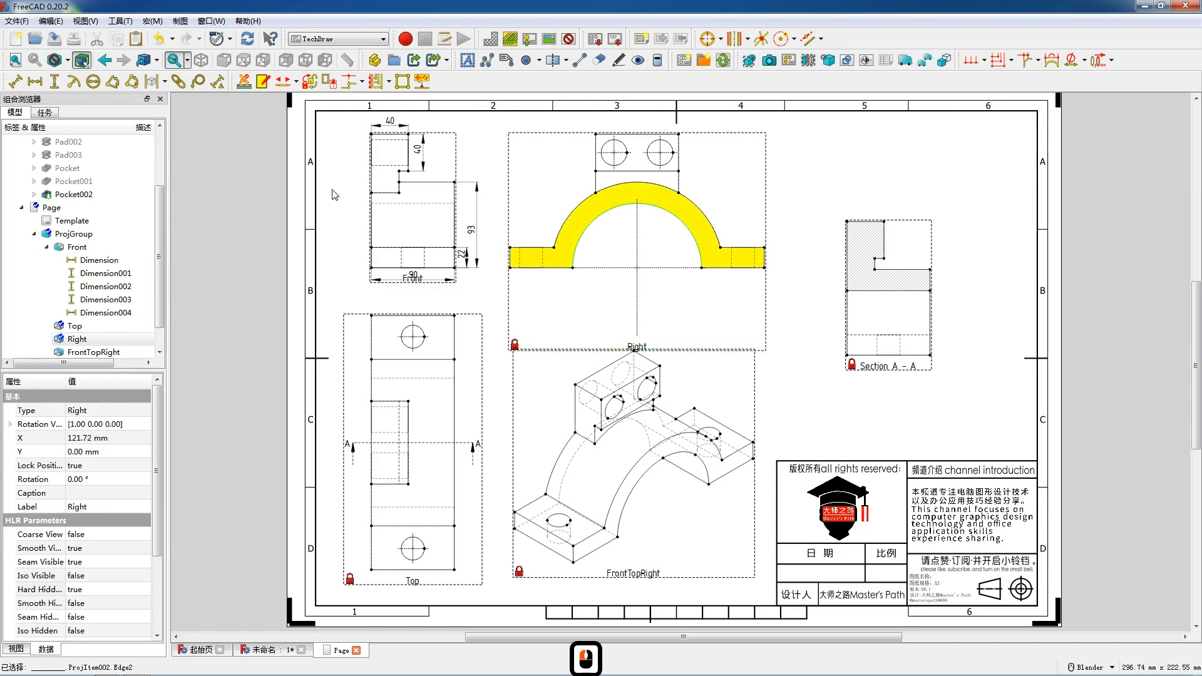
pyautogui.moveTo(640, 202); pyautogui.dragTo(551, 206)
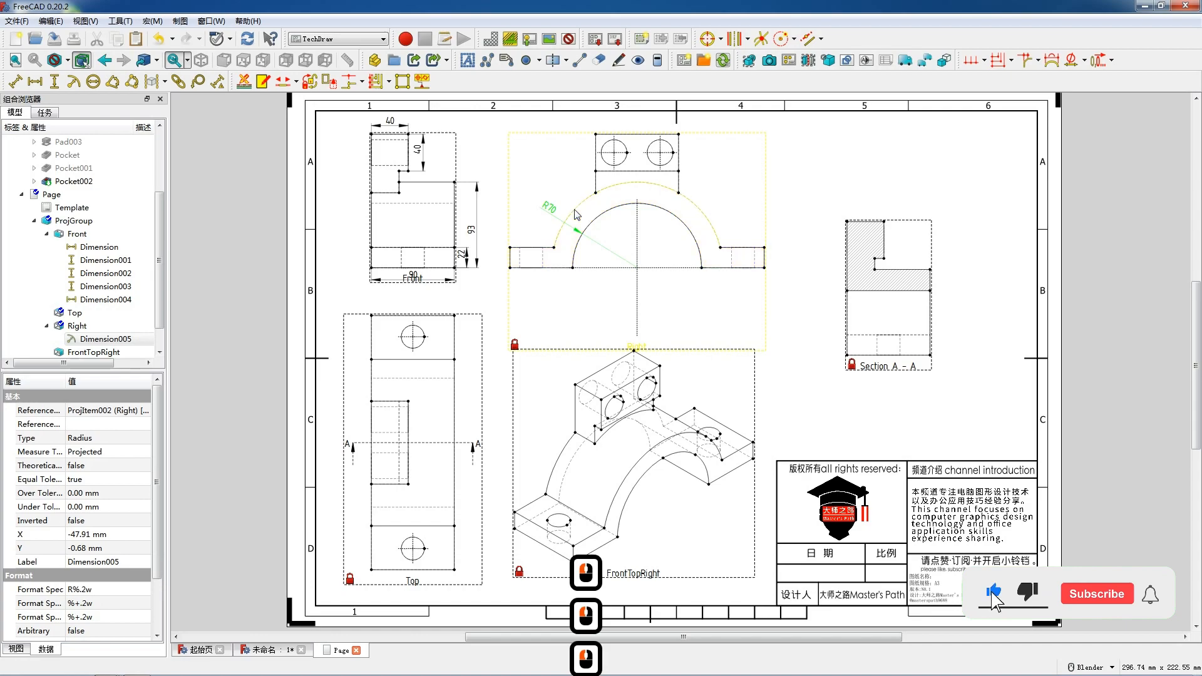
# Add a radius dimension to the outer arch in the Right view and place it upper left.
pyautogui.click(578, 212)
pyautogui.click(86, 84)
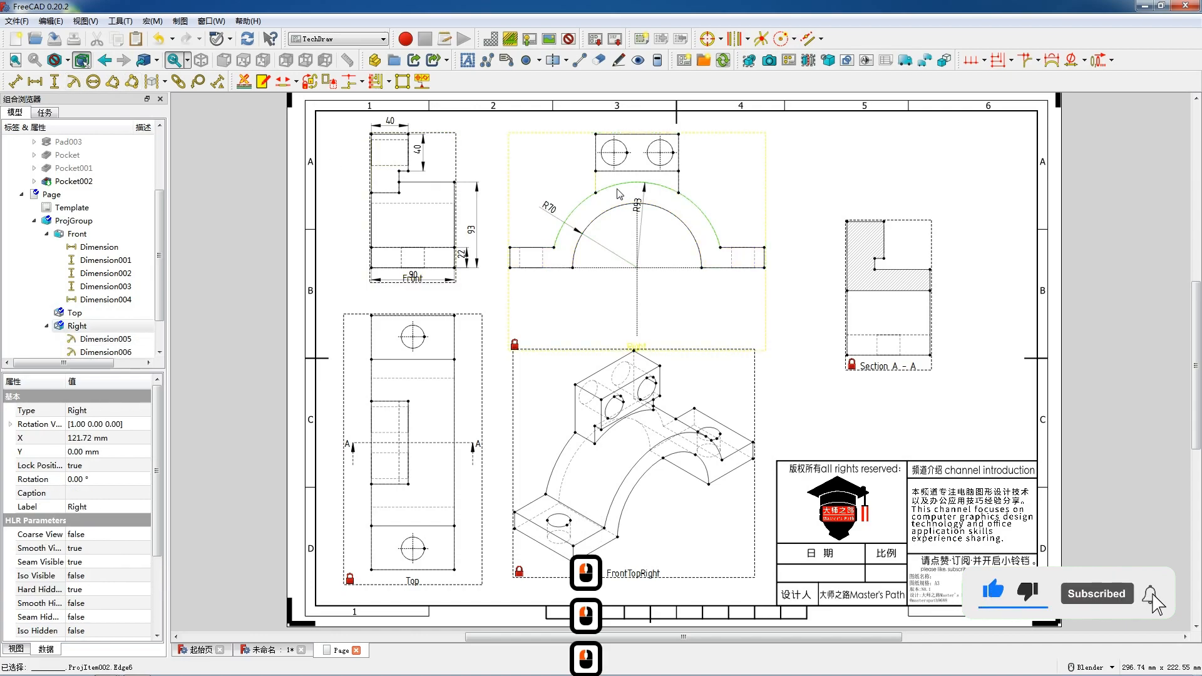
pyautogui.moveTo(635, 198); pyautogui.dragTo(570, 191)
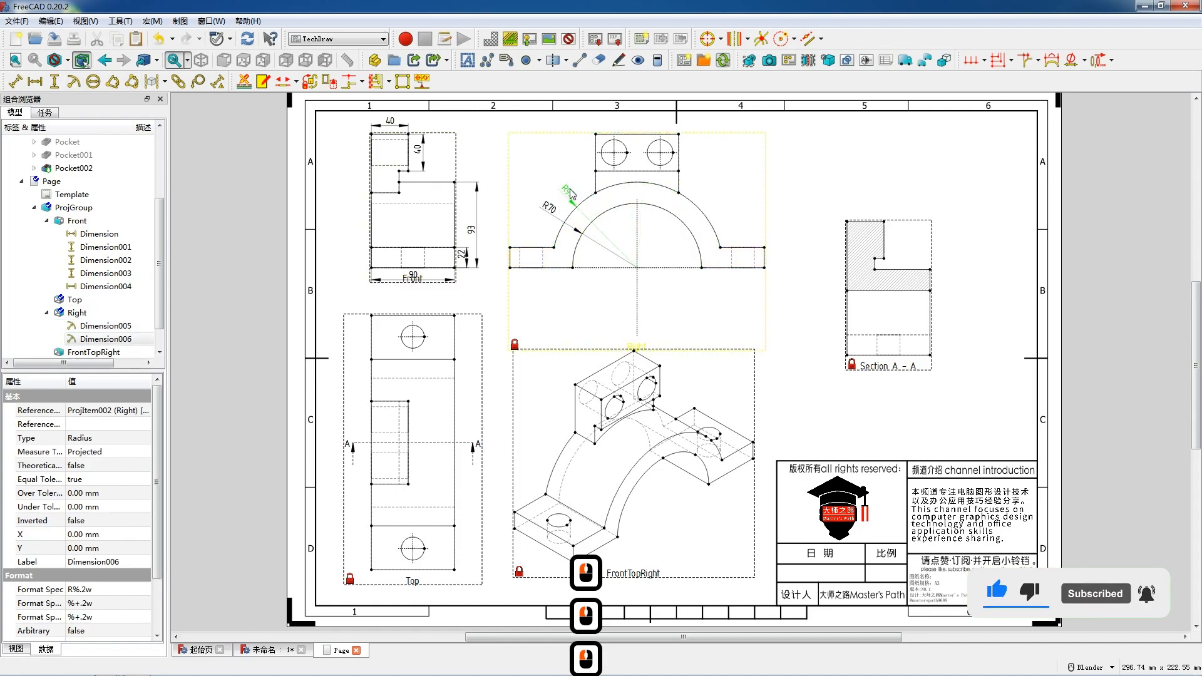
pyautogui.click(554, 143)
# Add a radius dimension to the left hole in the Right view and place it above.
pyautogui.click(602, 147)
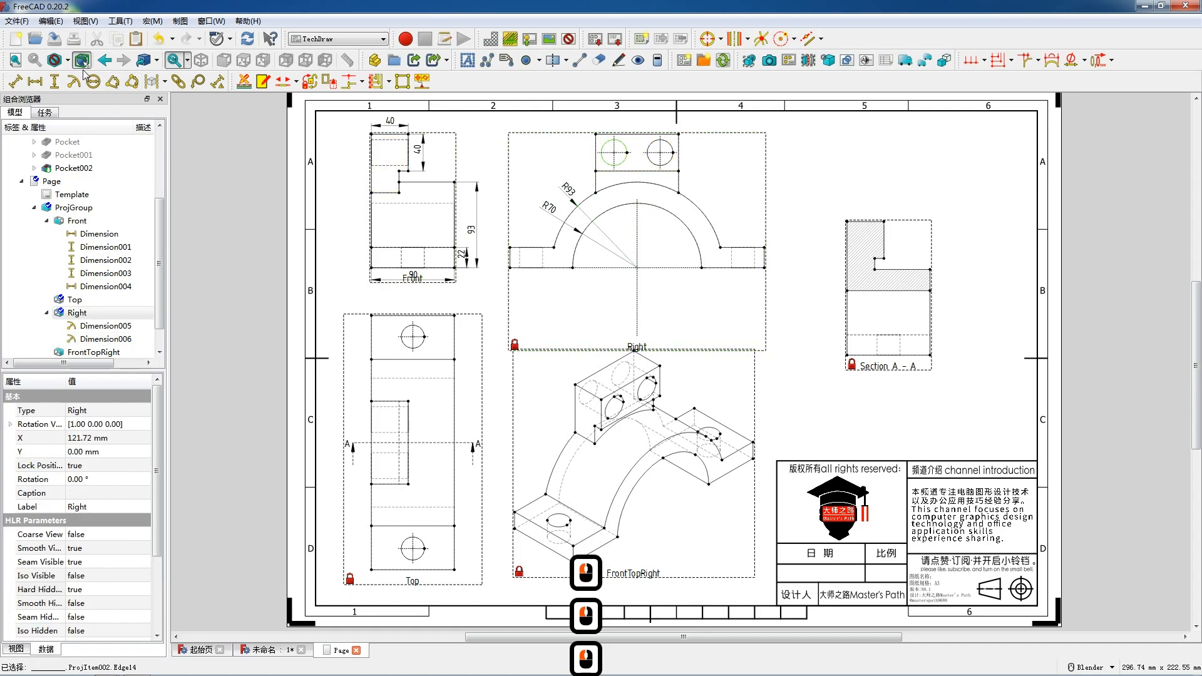
pyautogui.click(74, 82)
pyautogui.moveTo(640, 206); pyautogui.dragTo(585, 125)
pyautogui.click(612, 135)
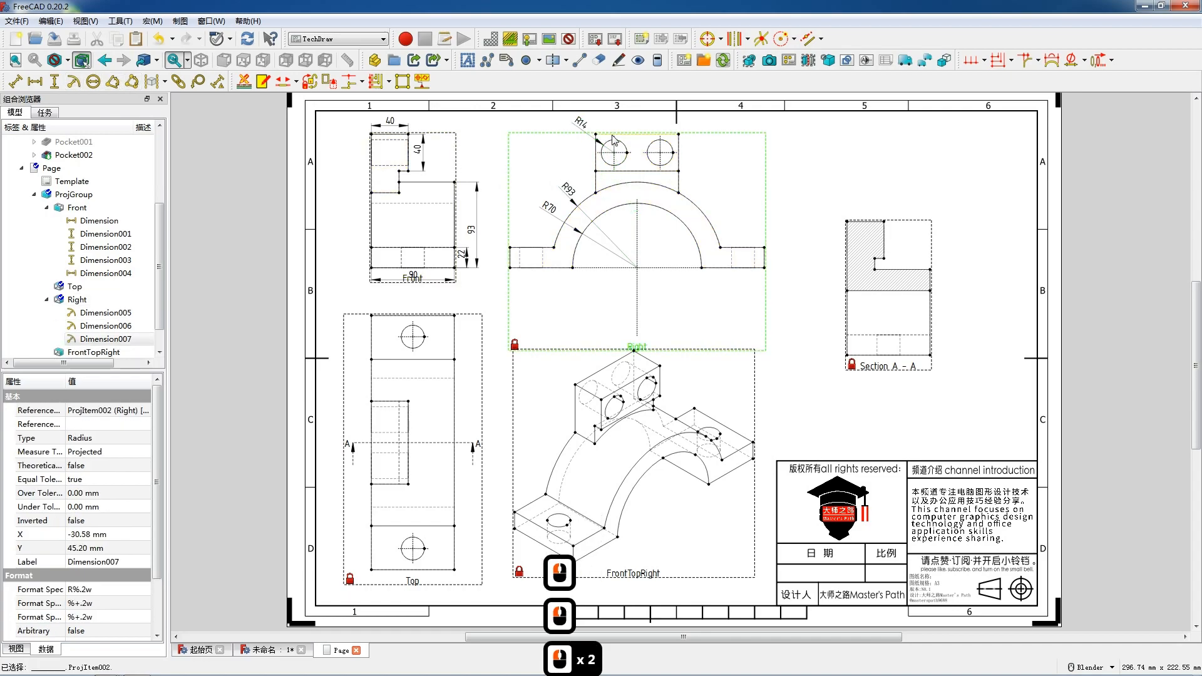
# Add a horizontal dimension for the top boss width above the Right view, then a vertical dimension for the boss height.
pyautogui.hotkey('shift', 'h')
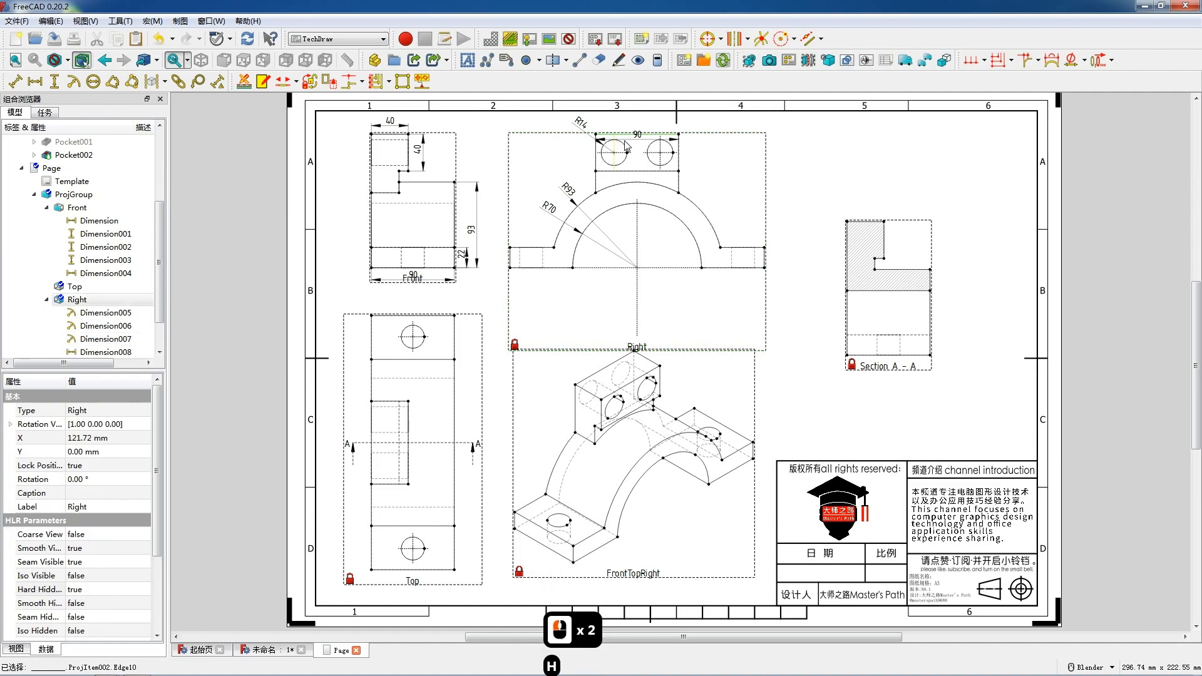
pyautogui.moveTo(629, 125); pyautogui.dragTo(629, 119)
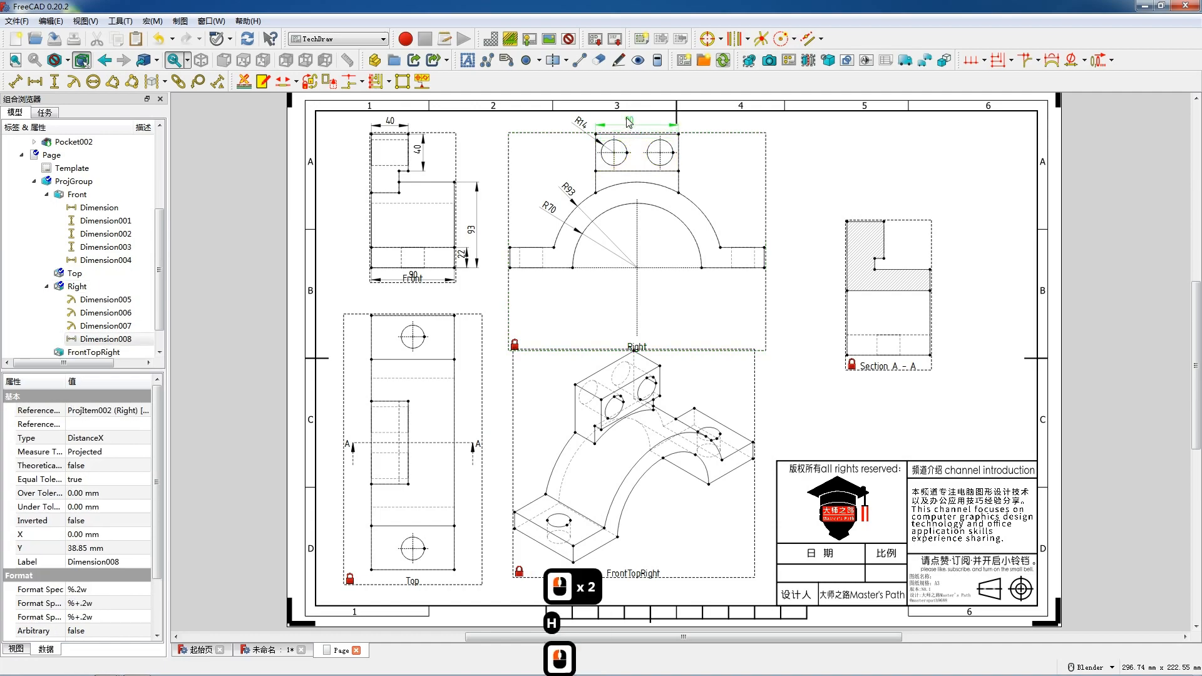
pyautogui.click(679, 154)
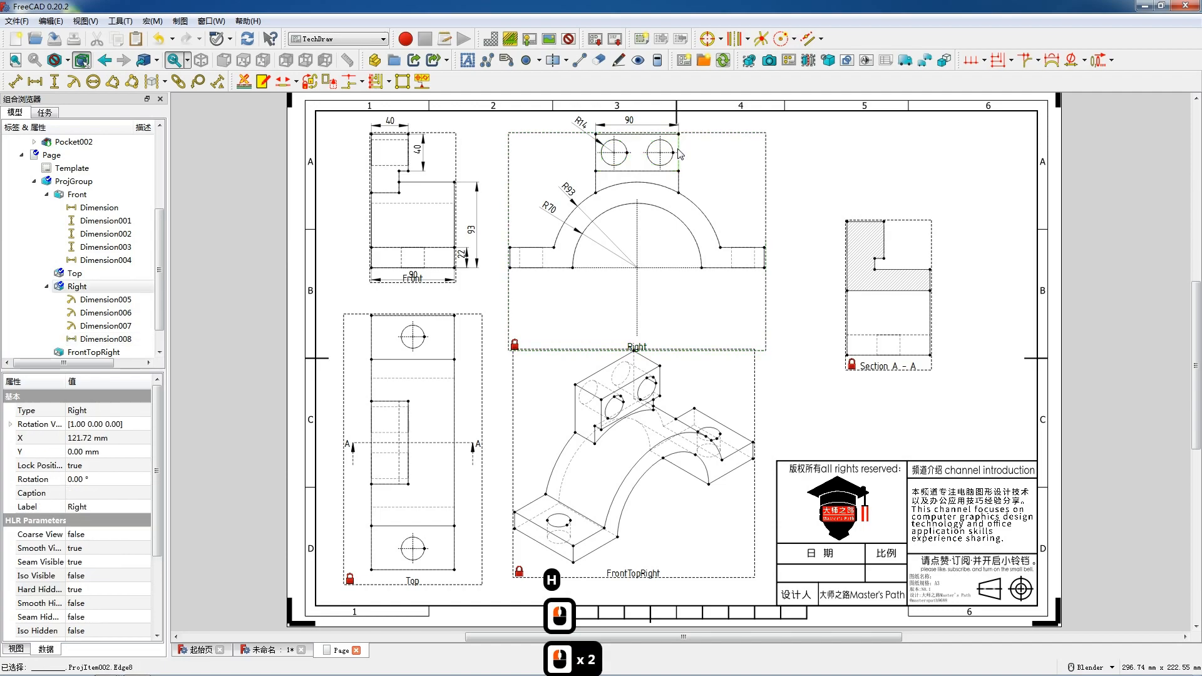
pyautogui.hotkey('shift', 'v')
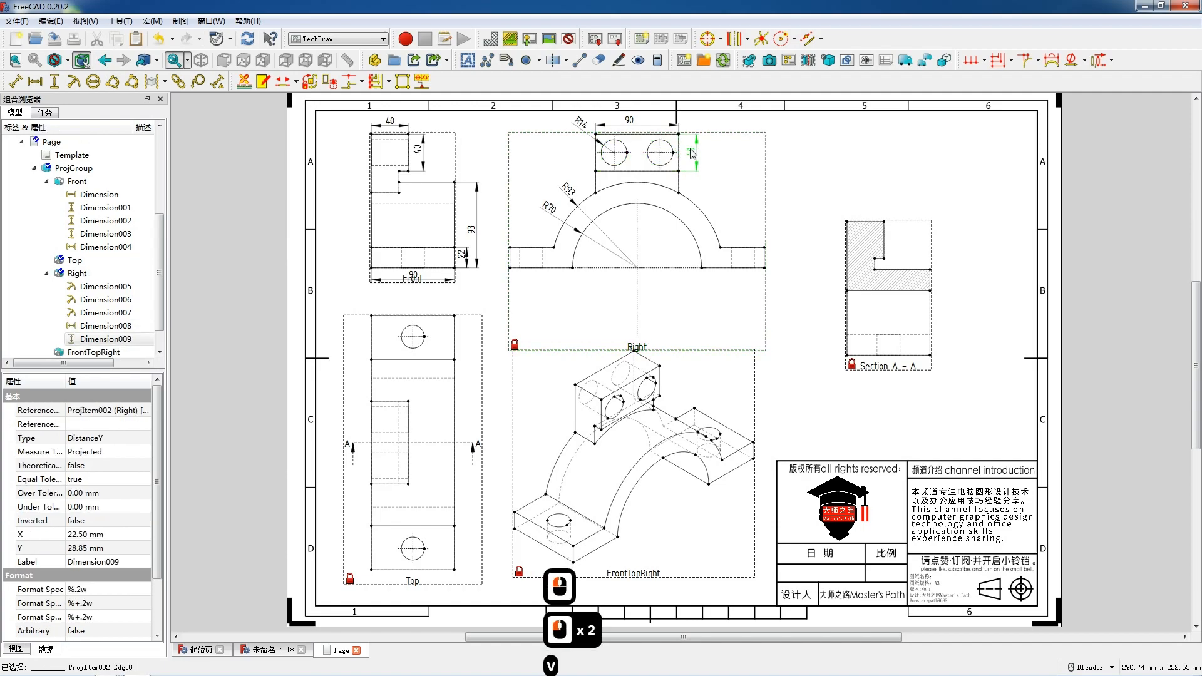
# Add a horizontal dimension between the centres of the two boss holes in the Right view and place it.
pyautogui.click(659, 153)
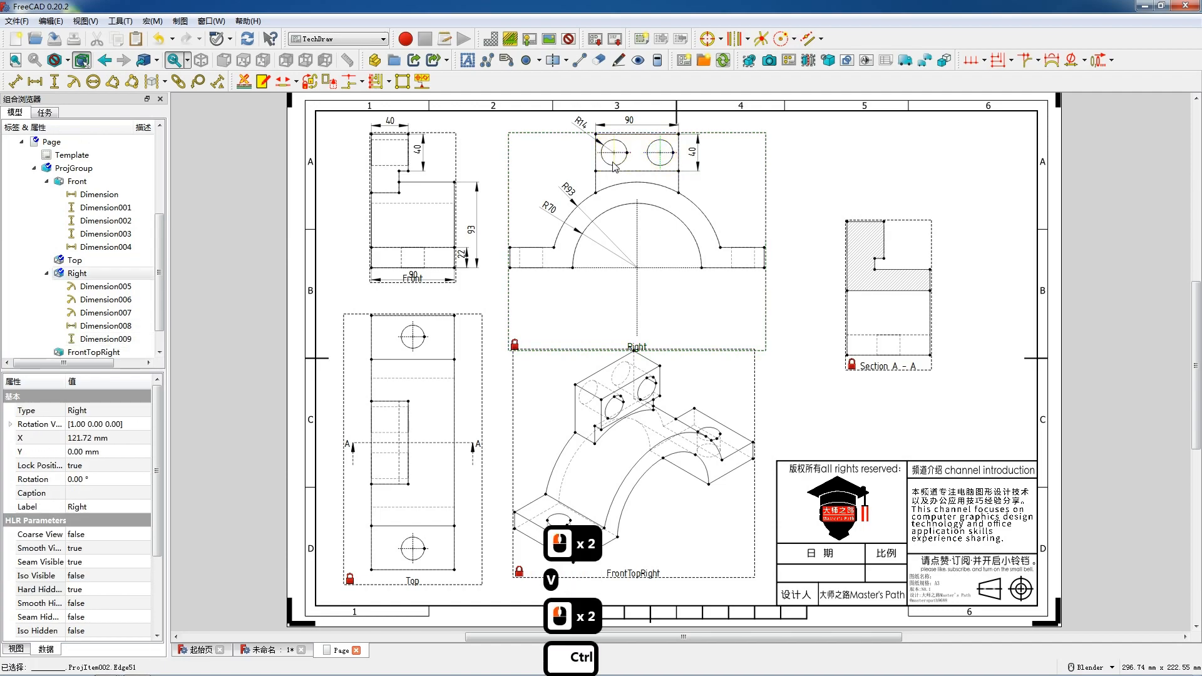
pyautogui.keyDown('ctrl'); pyautogui.click(615, 164); pyautogui.keyUp('ctrl')
pyautogui.hotkey('shift', 'h')
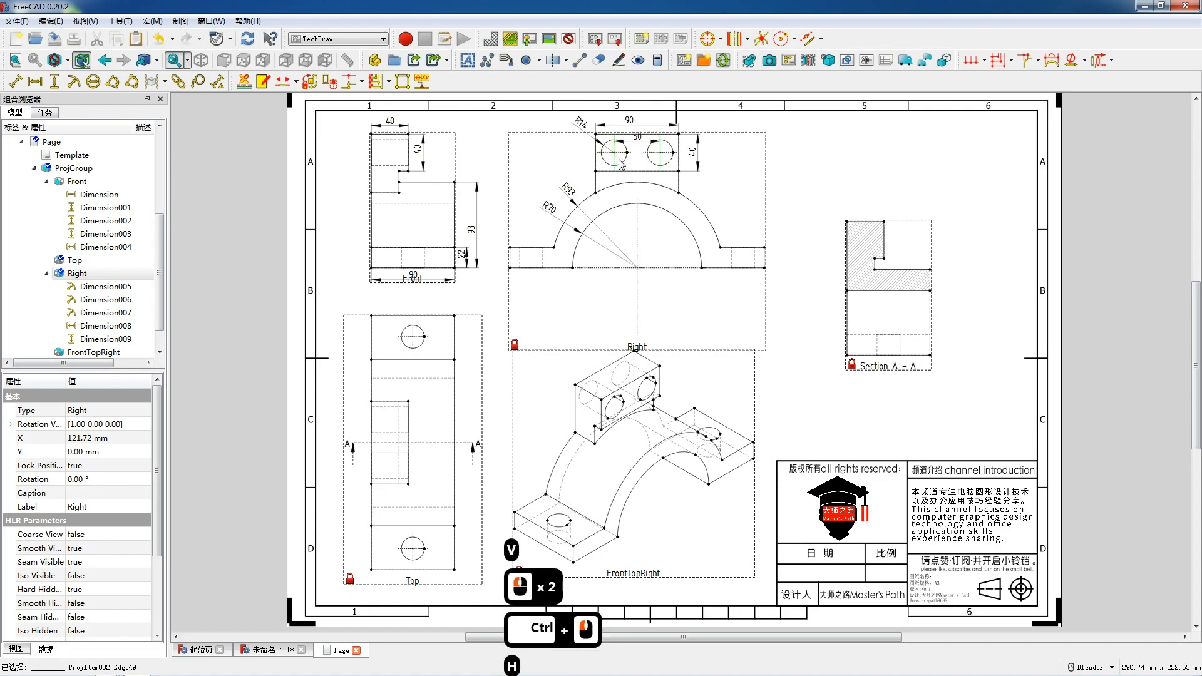
pyautogui.moveTo(636, 145)
pyautogui.mouseDown()
pyautogui.moveTo(634, 196)
pyautogui.moveTo(637, 160)
pyautogui.mouseUp()
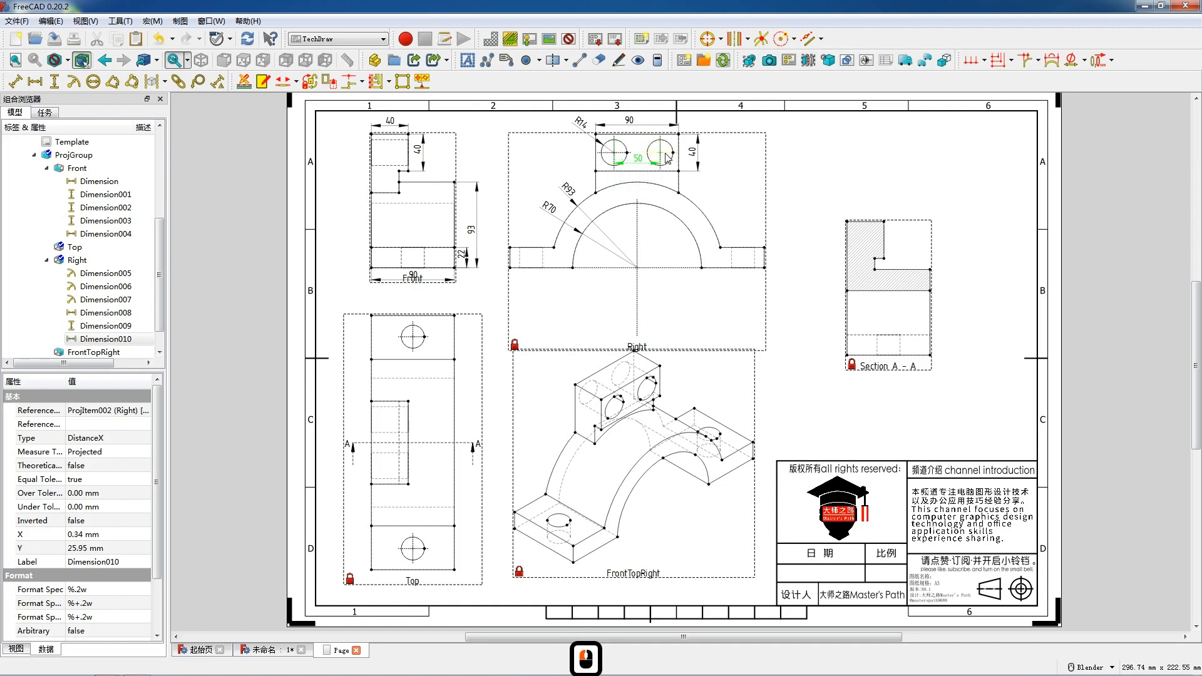
# Add a vertical dimension from the base to the boss top in the Right view, placed to the right.
pyautogui.keyDown('ctrl'); pyautogui.click(702, 266); pyautogui.keyUp('ctrl')
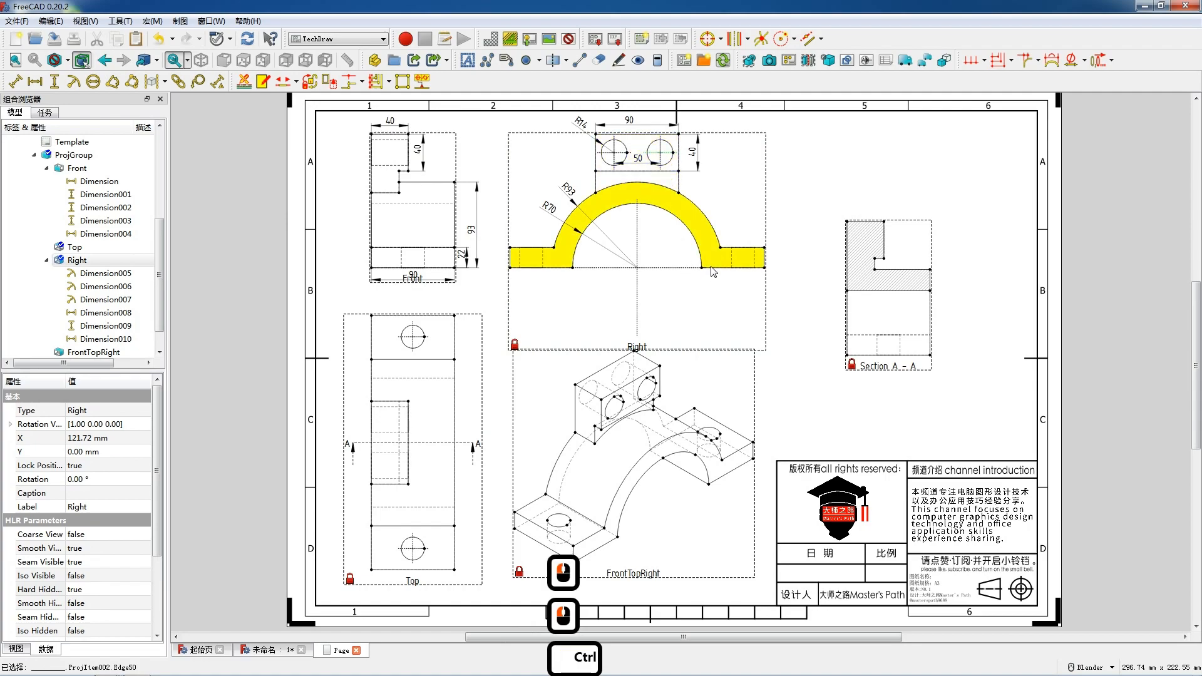
pyautogui.keyDown('ctrl'); pyautogui.click(714, 268); pyautogui.keyUp('ctrl')
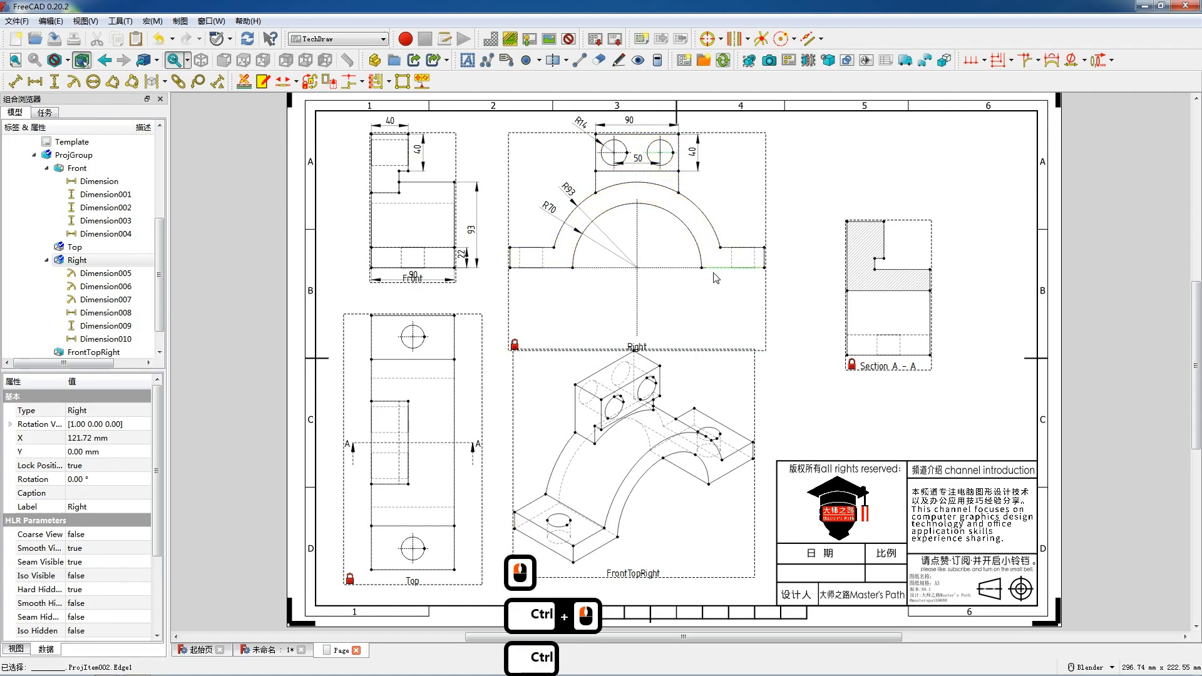
pyautogui.press('shift')
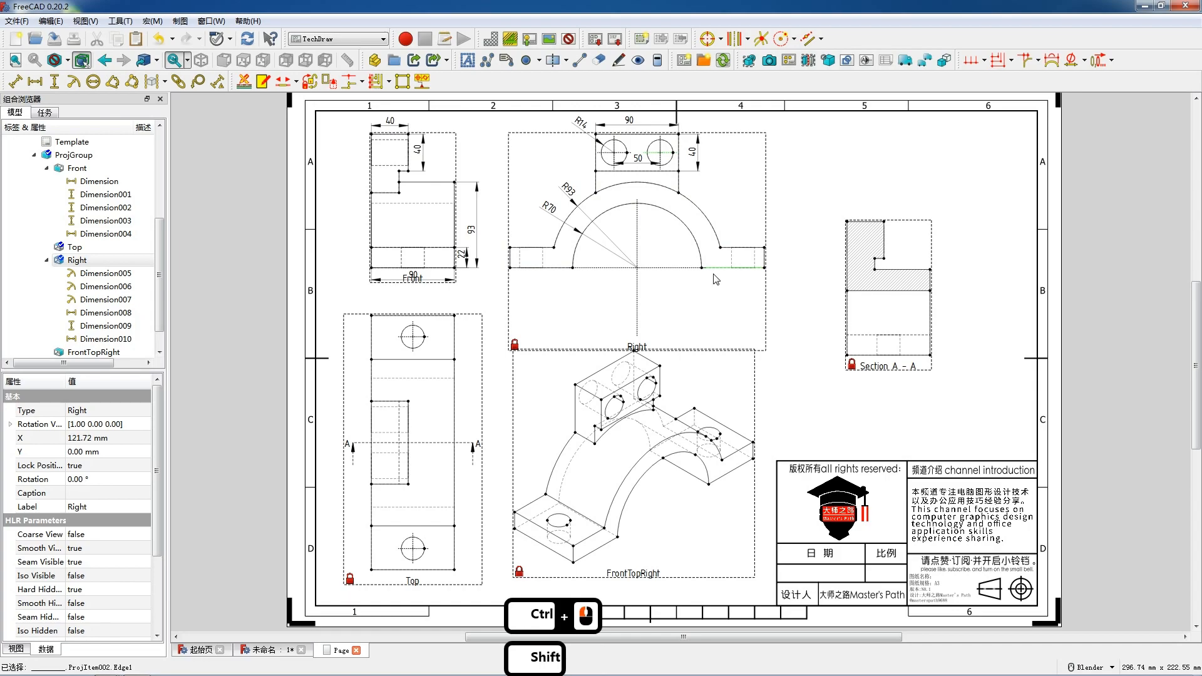
pyautogui.press('v')
pyautogui.moveTo(694, 210); pyautogui.dragTo(728, 193)
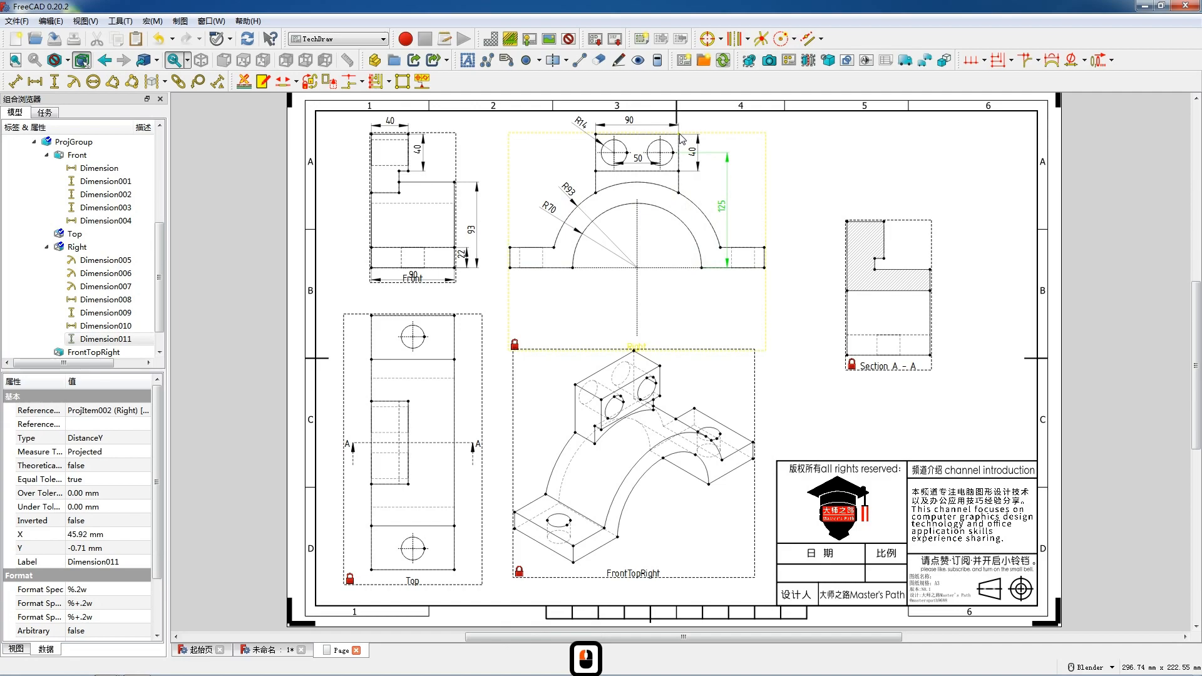
# Add a vertical overall height dimension to the Front view and place it on the left.
pyautogui.click(372, 134)
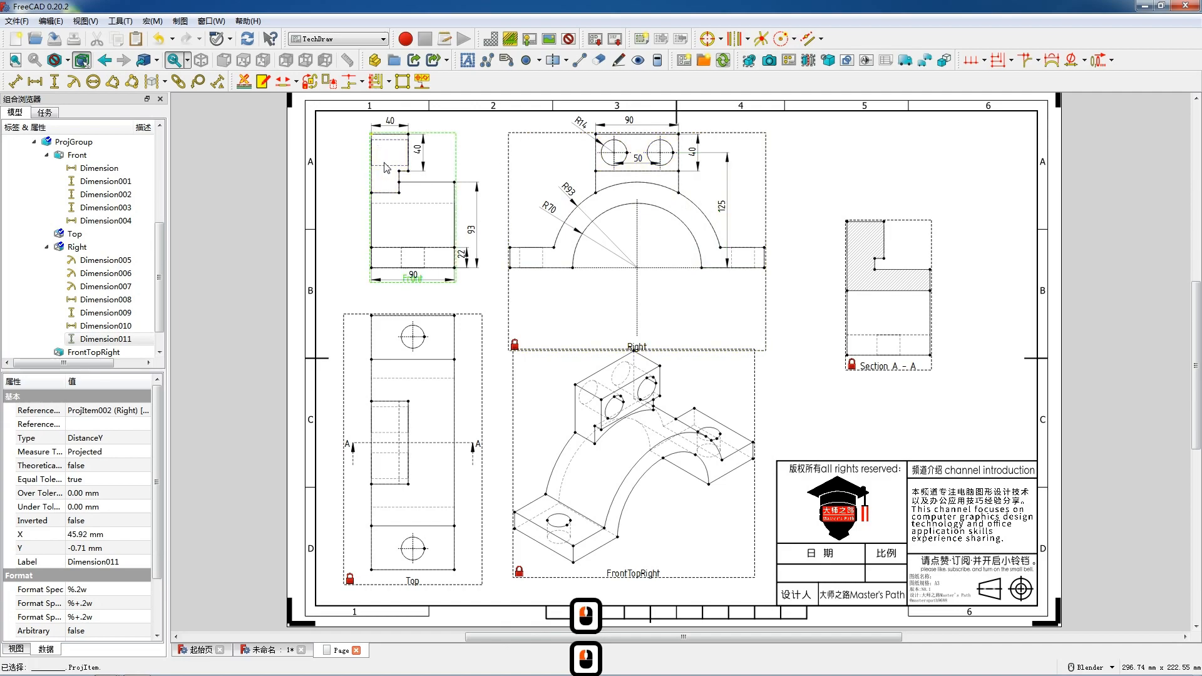
pyautogui.keyDown('ctrl'); pyautogui.click(372, 268); pyautogui.keyUp('ctrl')
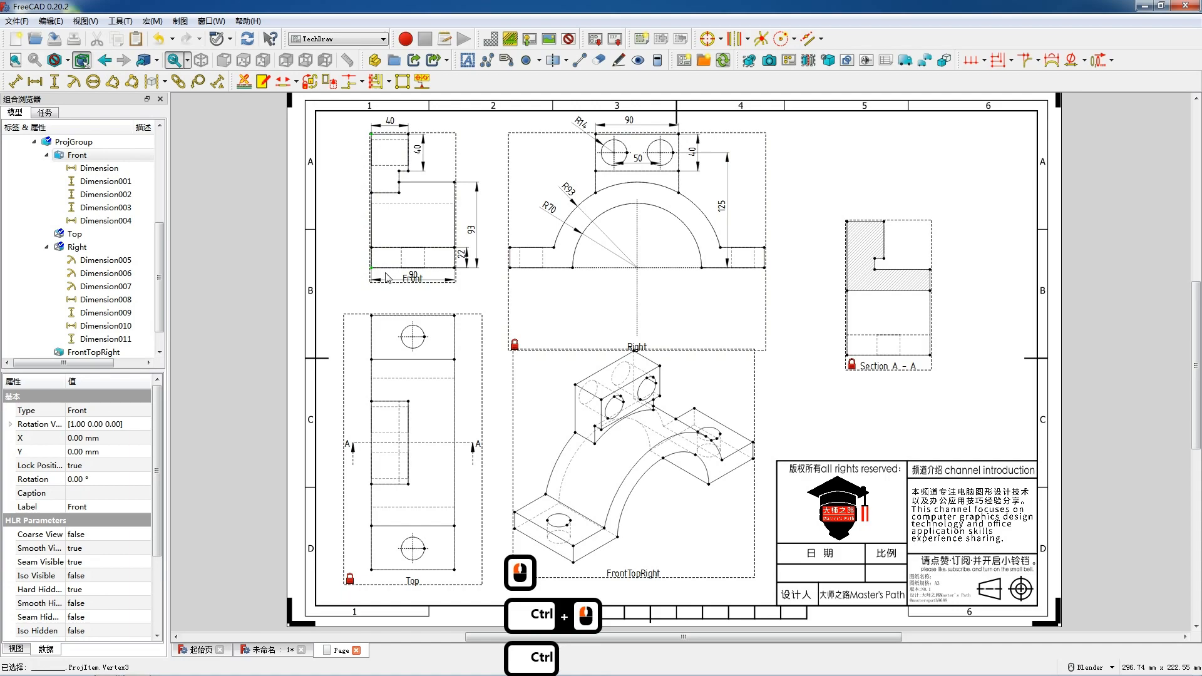
pyautogui.press('v')
pyautogui.moveTo(363, 196); pyautogui.dragTo(351, 196)
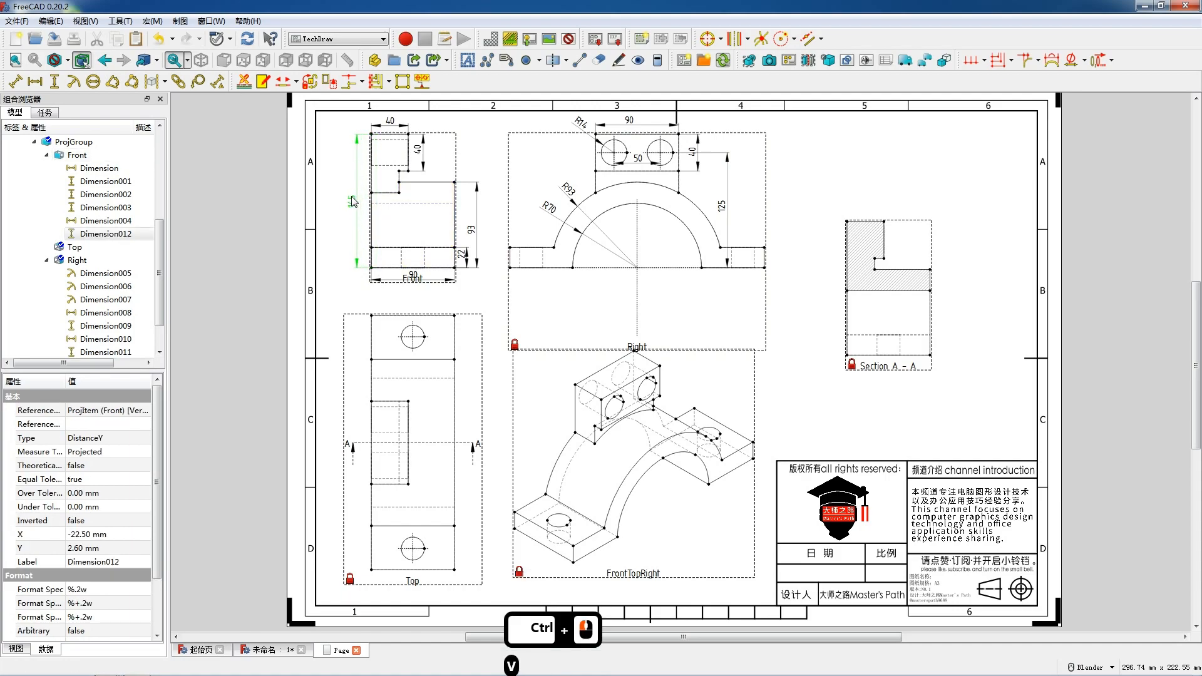
# Add a vertical overall height dimension to the Right view and place it further right.
pyautogui.click(679, 134)
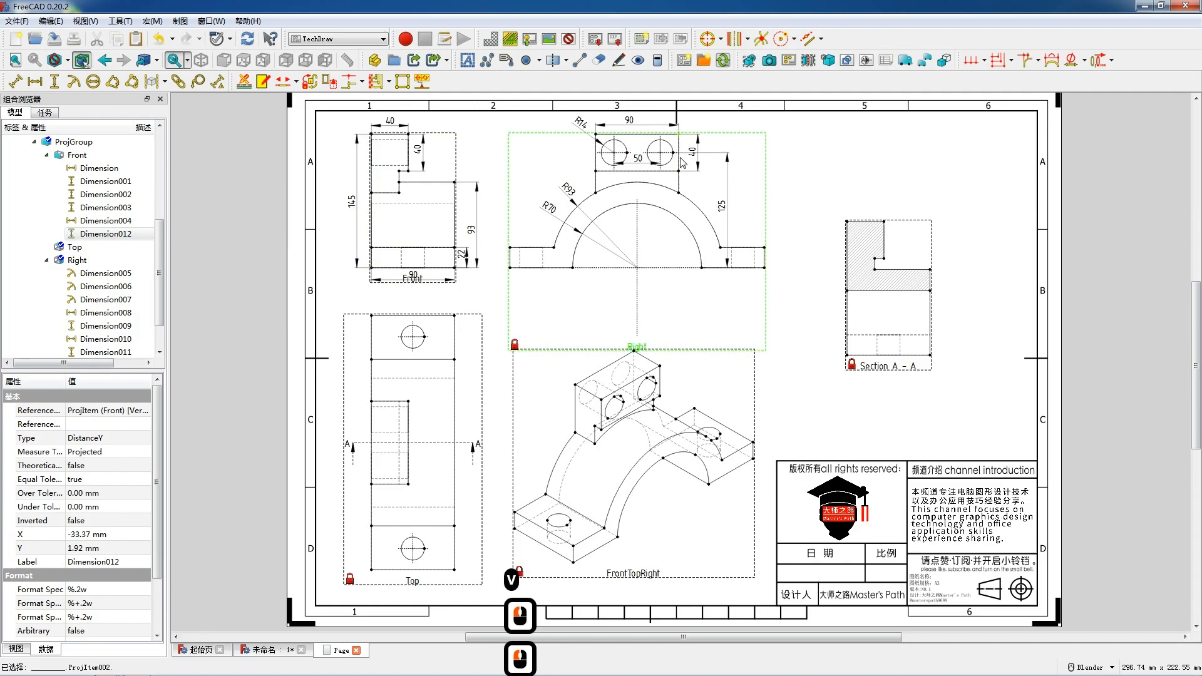
pyautogui.keyDown('ctrl'); pyautogui.click(702, 269); pyautogui.keyUp('ctrl')
pyautogui.press('v')
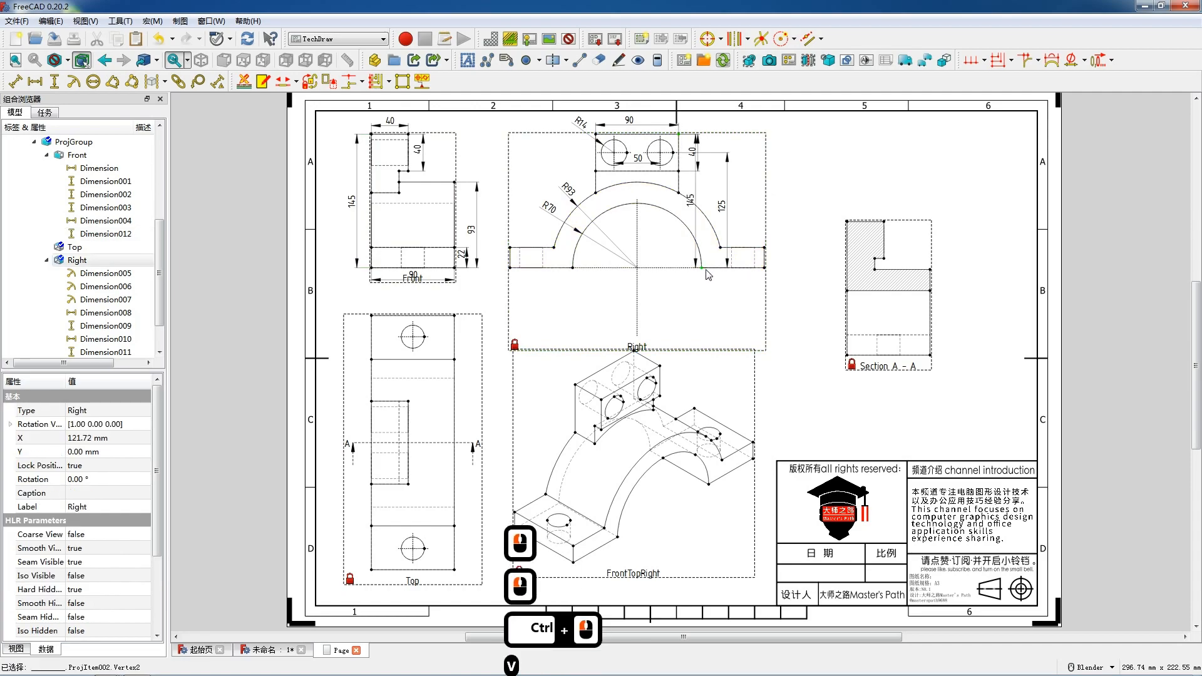
pyautogui.moveTo(692, 201); pyautogui.dragTo(781, 206)
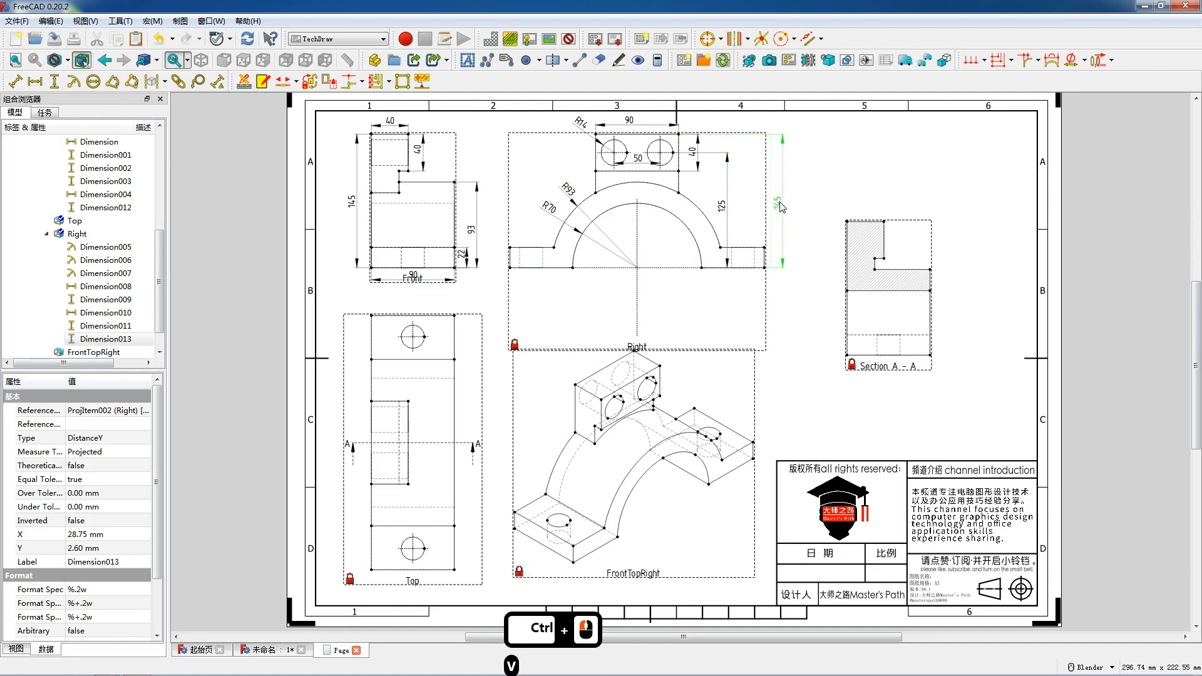
# Add a vertical dimension for the foot thickness at the right end of the Right view.
pyautogui.click(765, 262)
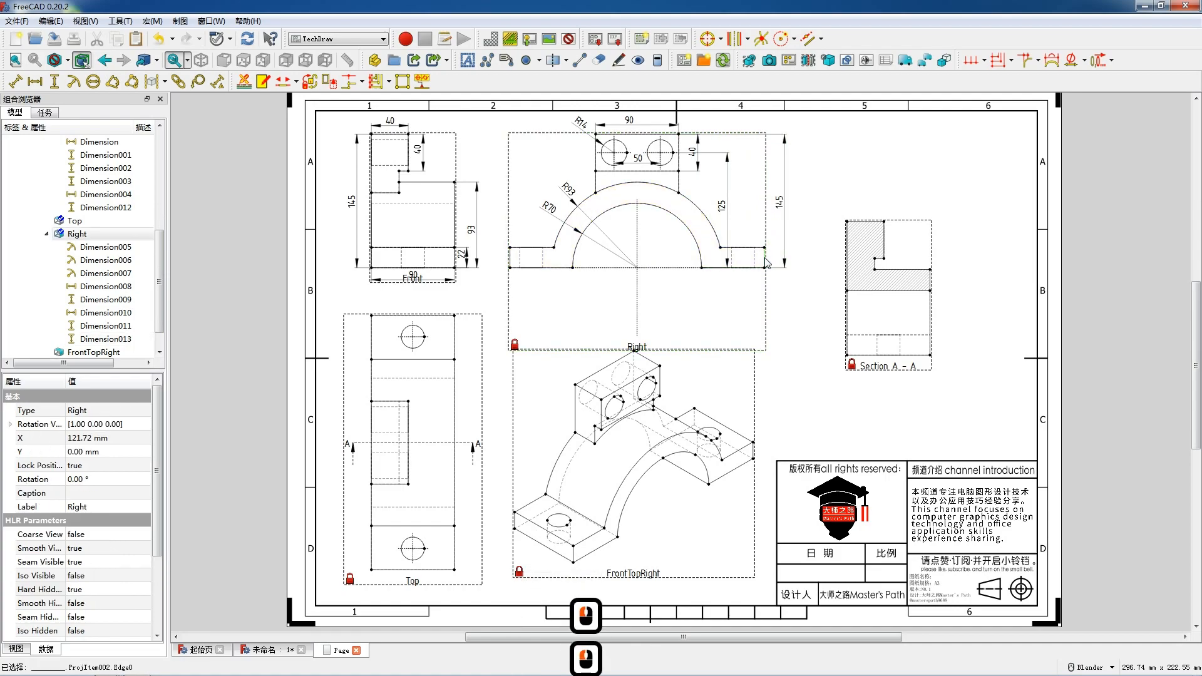
pyautogui.press('v')
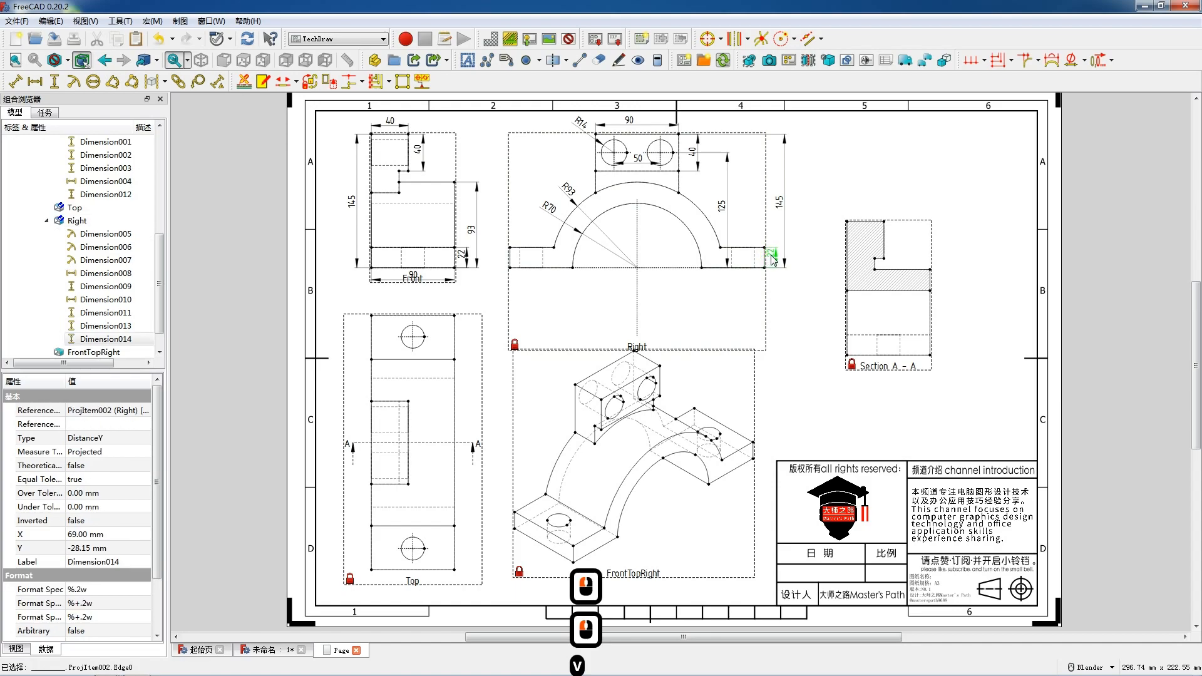
pyautogui.moveTo(773, 262); pyautogui.dragTo(762, 264)
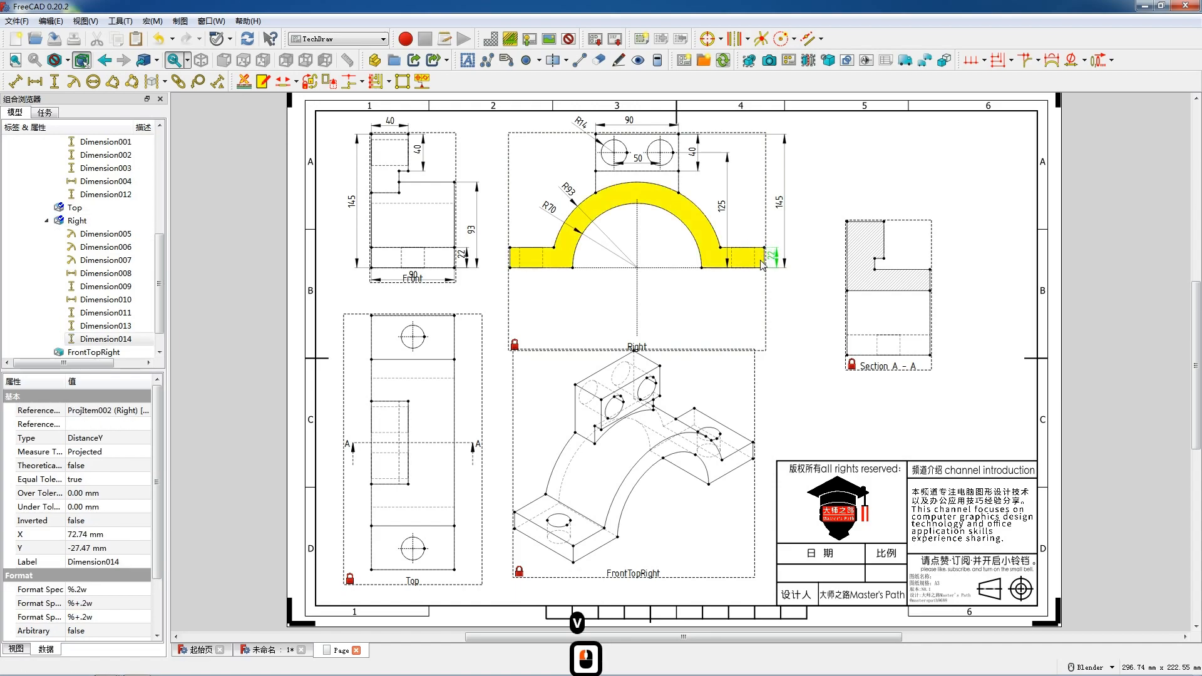
# Add a vertical centre line between the hidden edges of the left foot hole in the Right view.
pyautogui.click(544, 268)
pyautogui.keyDown('ctrl'); pyautogui.click(544, 268); pyautogui.keyUp('ctrl')
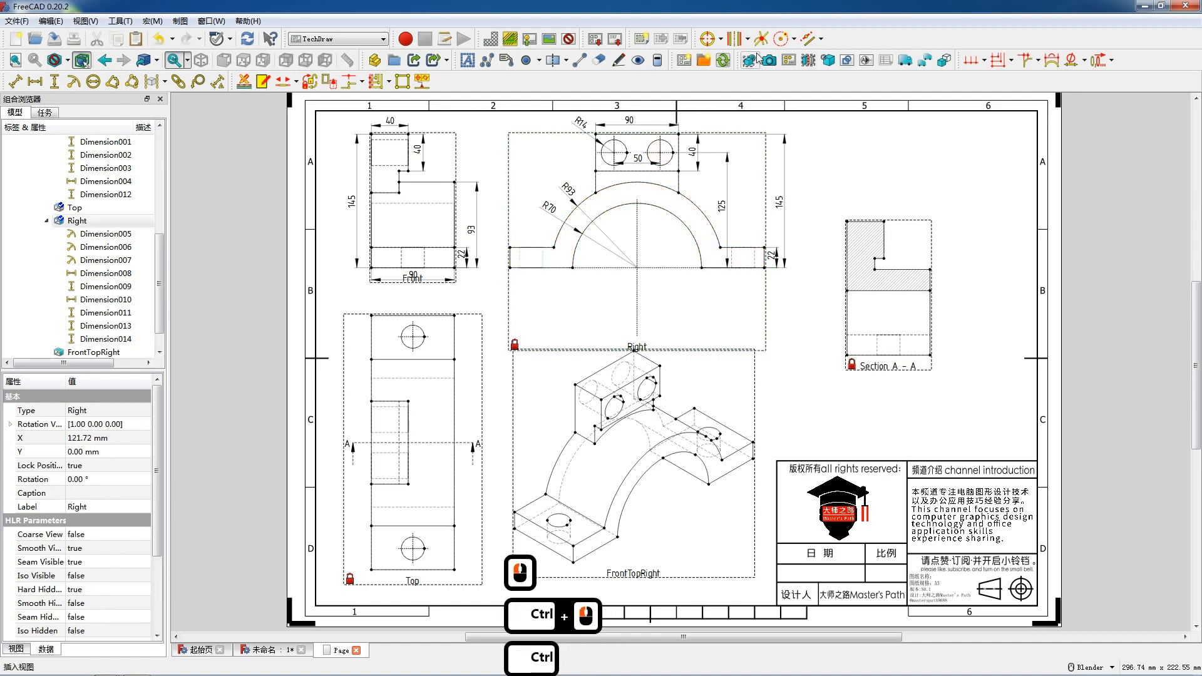
pyautogui.click(567, 60)
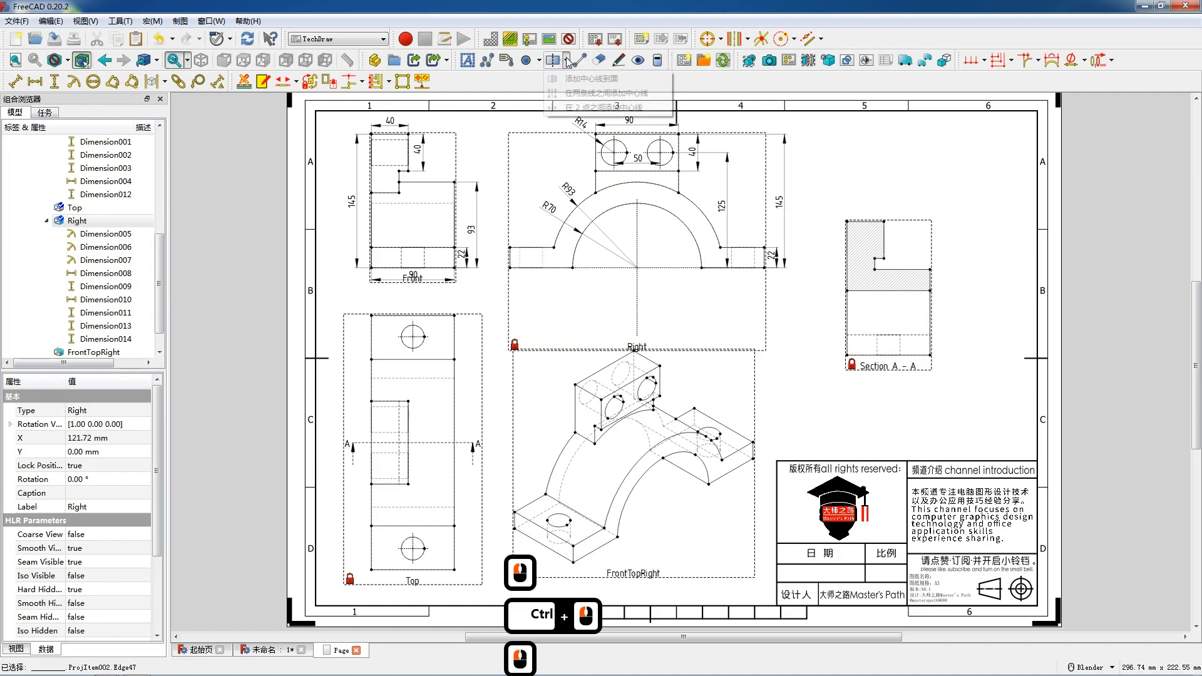
pyautogui.click(600, 92)
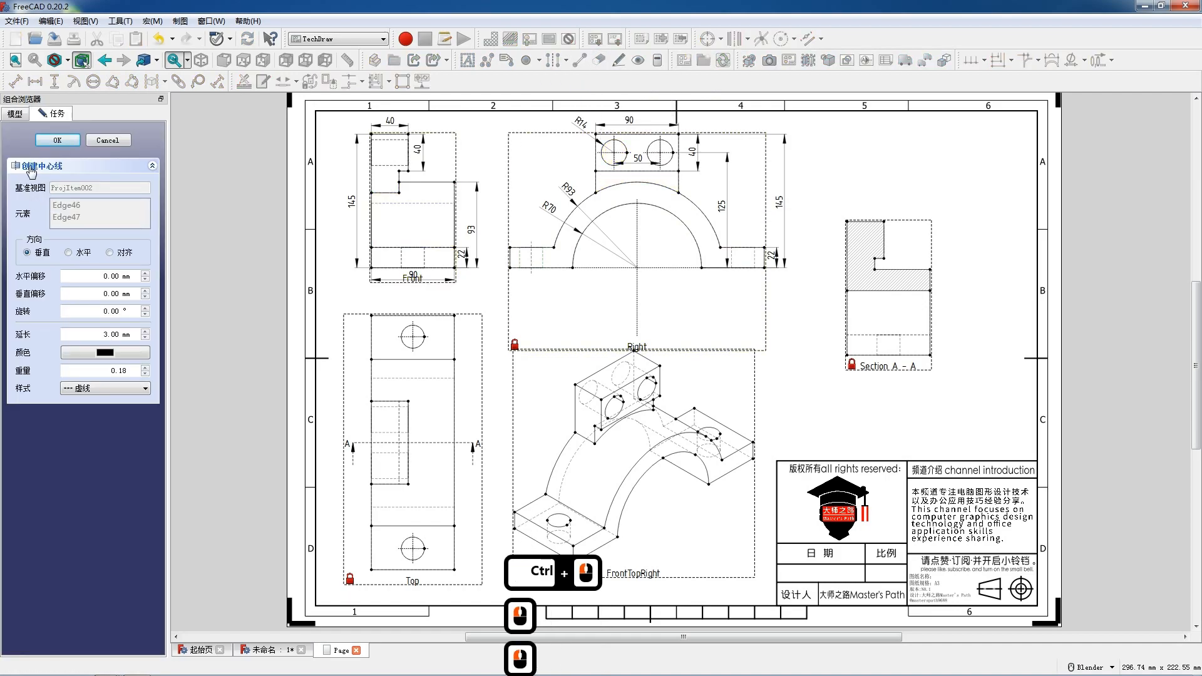
pyautogui.click(57, 140)
# Add a vertical centre line between the hidden edges of the right foot hole in the Right view.
pyautogui.click(732, 257)
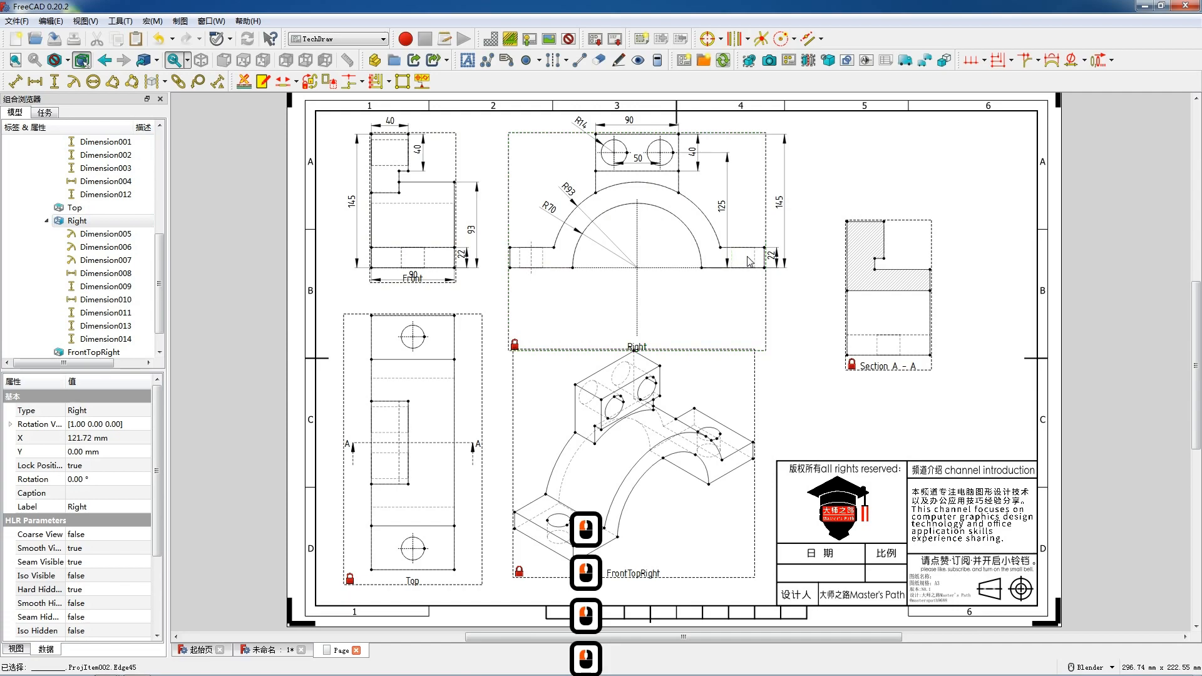
pyautogui.keyDown('ctrl'); pyautogui.click(763, 259); pyautogui.keyUp('ctrl')
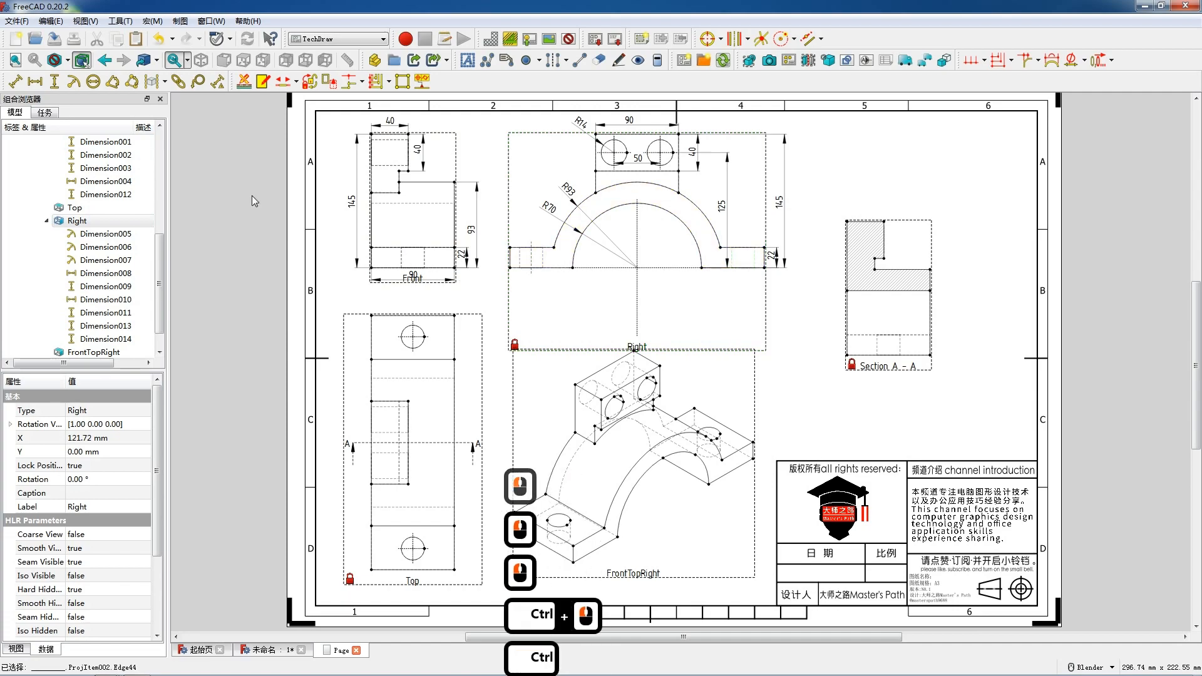
pyautogui.click(548, 66)
pyautogui.click(58, 140)
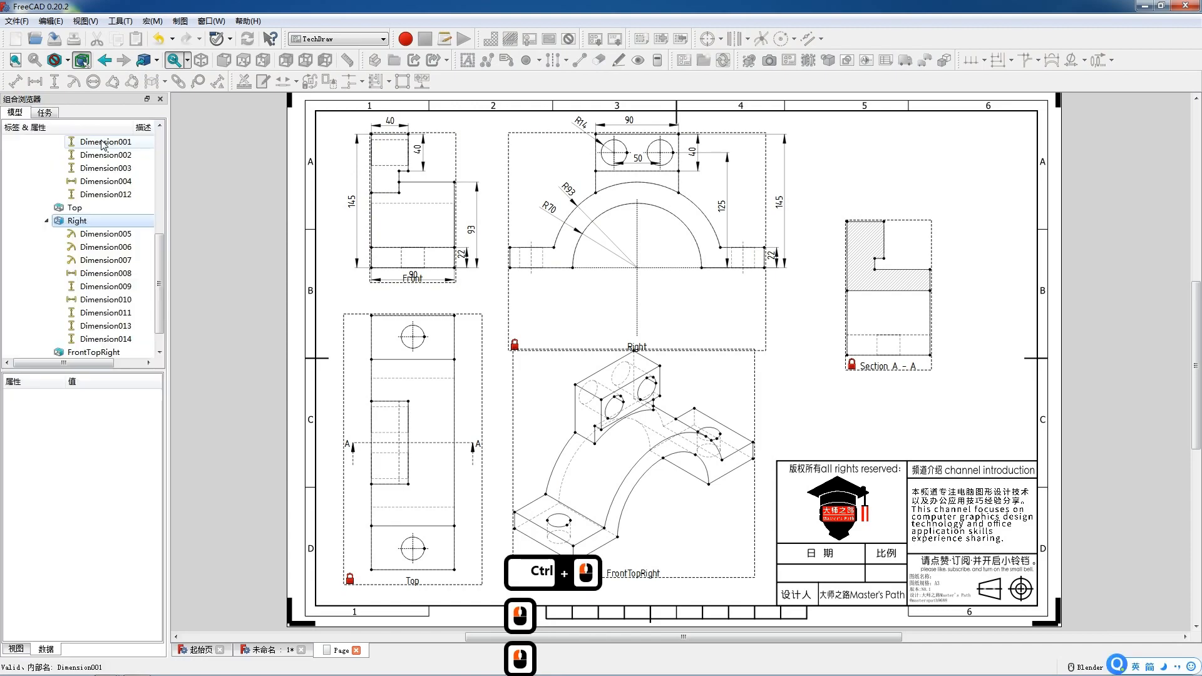
# Add a horizontal dimension between the two foot-hole centre lines and place it below the Right view.
pyautogui.click(531, 263)
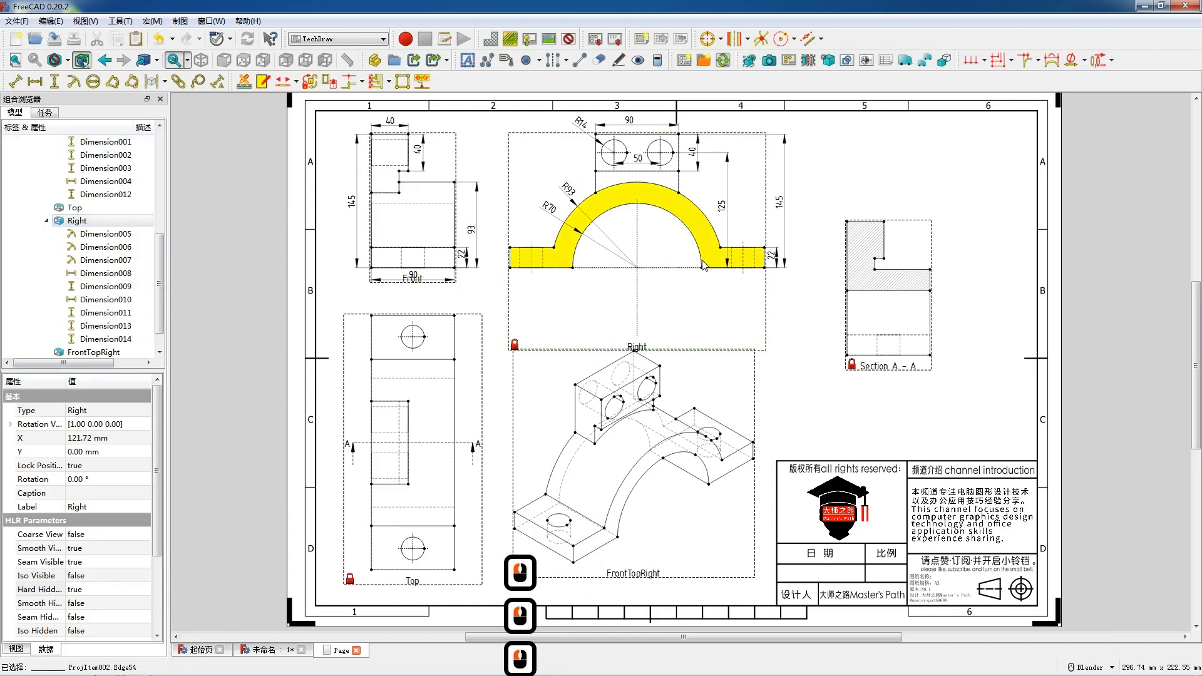
pyautogui.keyDown('ctrl'); pyautogui.click(743, 265); pyautogui.keyUp('ctrl')
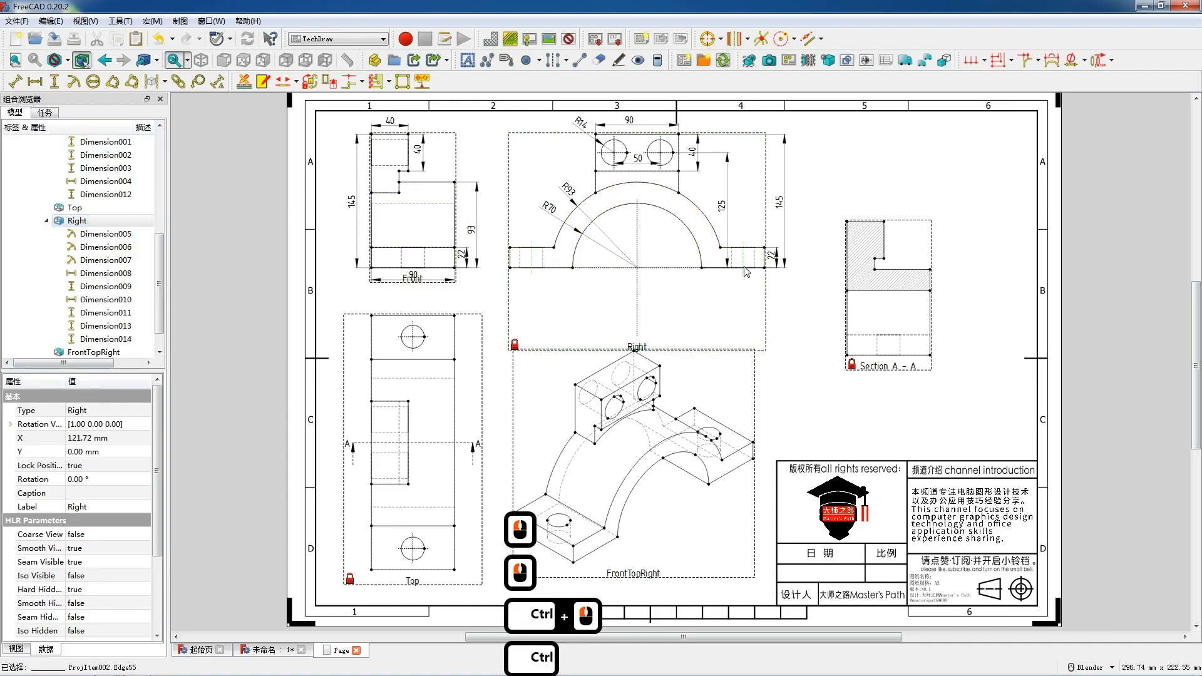
pyautogui.hotkey('shift', 'h')
pyautogui.moveTo(643, 285); pyautogui.dragTo(653, 282)
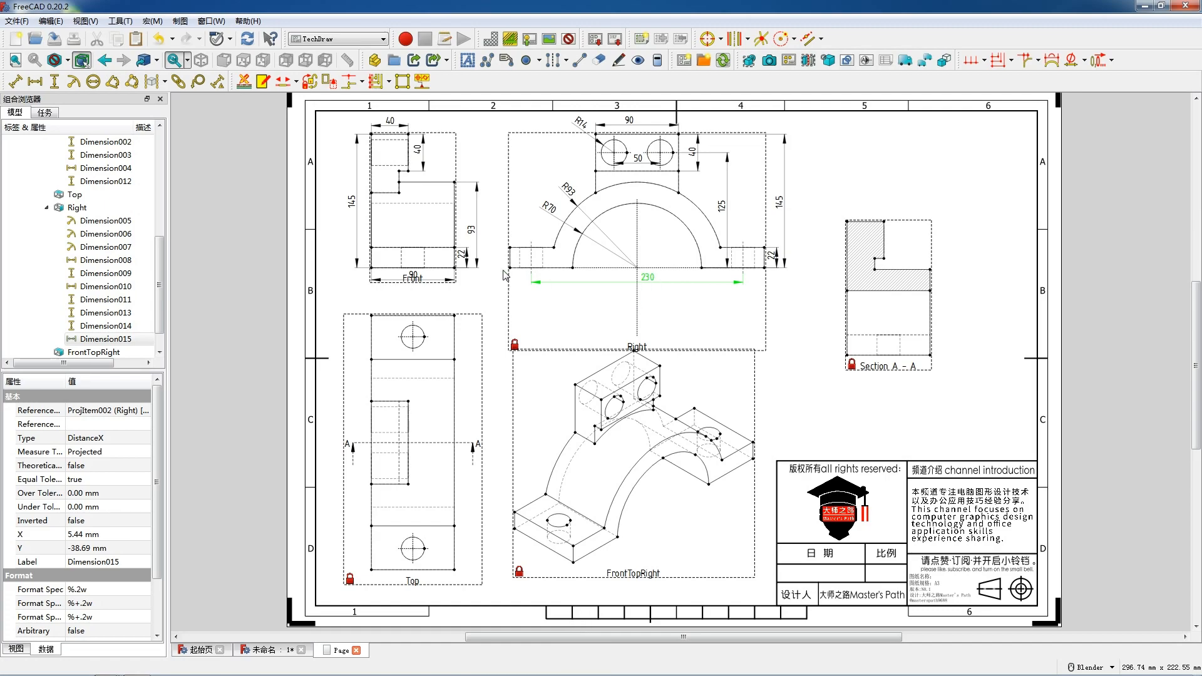
# Add a horizontal overall width dimension to the Right view and place it below the previous one.
pyautogui.click(678, 286)
pyautogui.keyDown('ctrl'); pyautogui.click(763, 269); pyautogui.keyUp('ctrl')
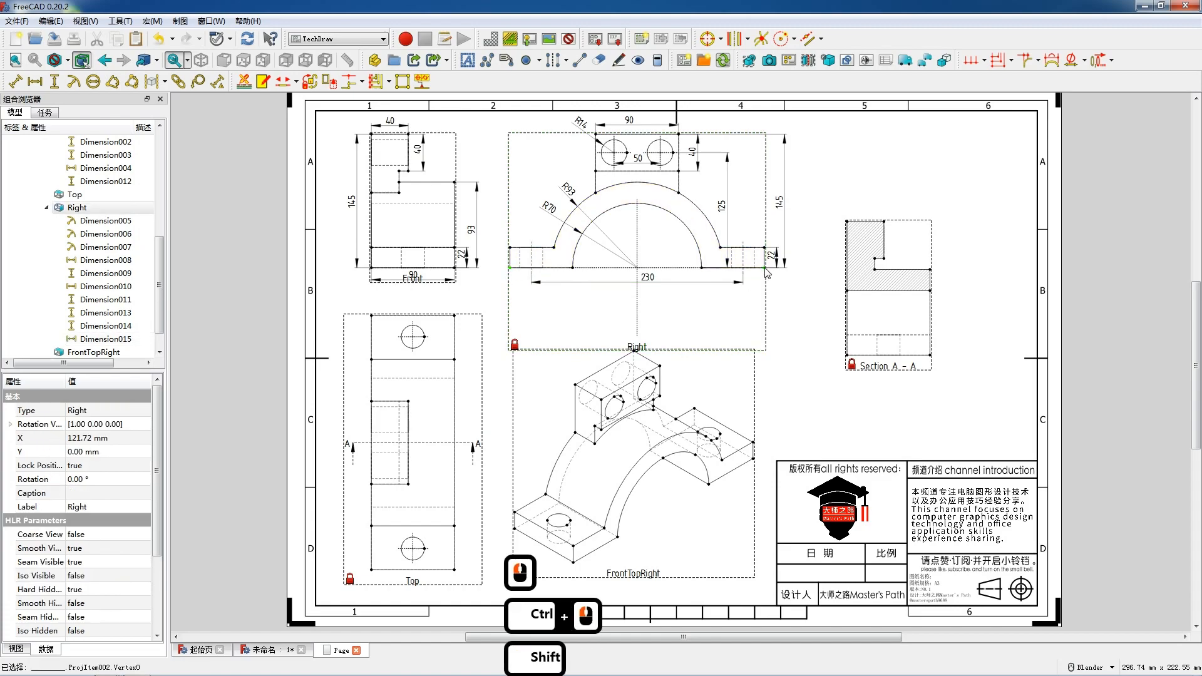
pyautogui.press('h')
pyautogui.moveTo(635, 268); pyautogui.dragTo(654, 295)
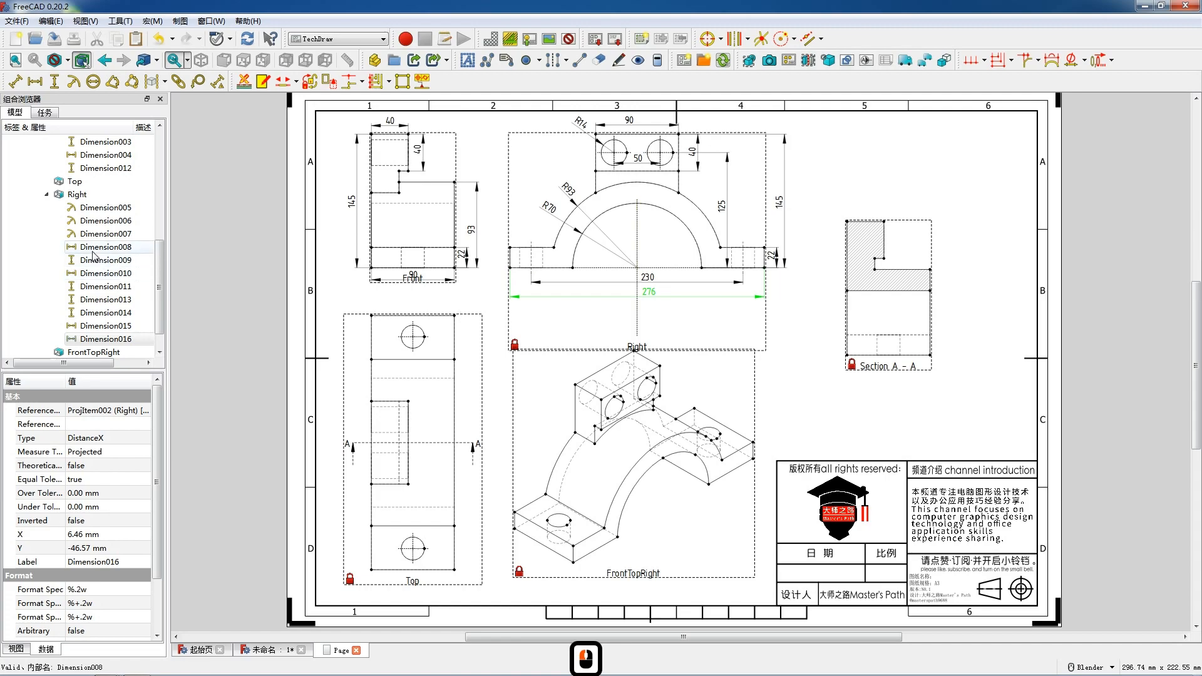
# Try to delete the vertical centre line in the Right view.
pyautogui.scroll(3, 93, 253)
pyautogui.scroll(-4, 93, 253)
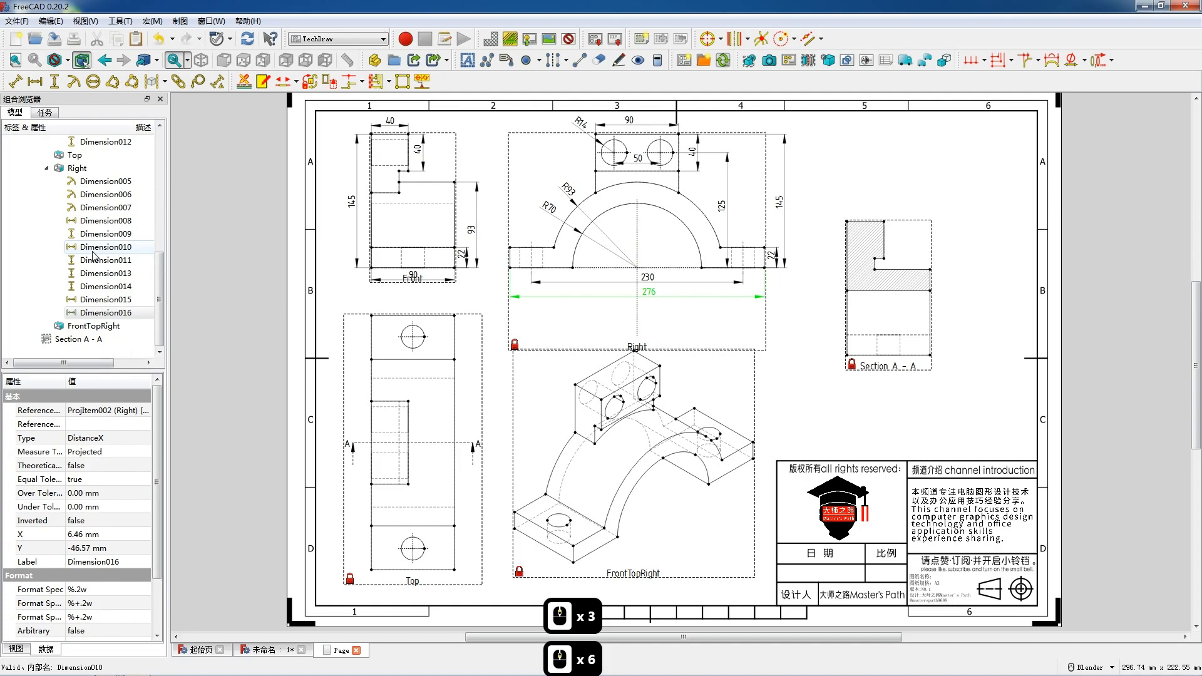
pyautogui.scroll(3, 93, 253)
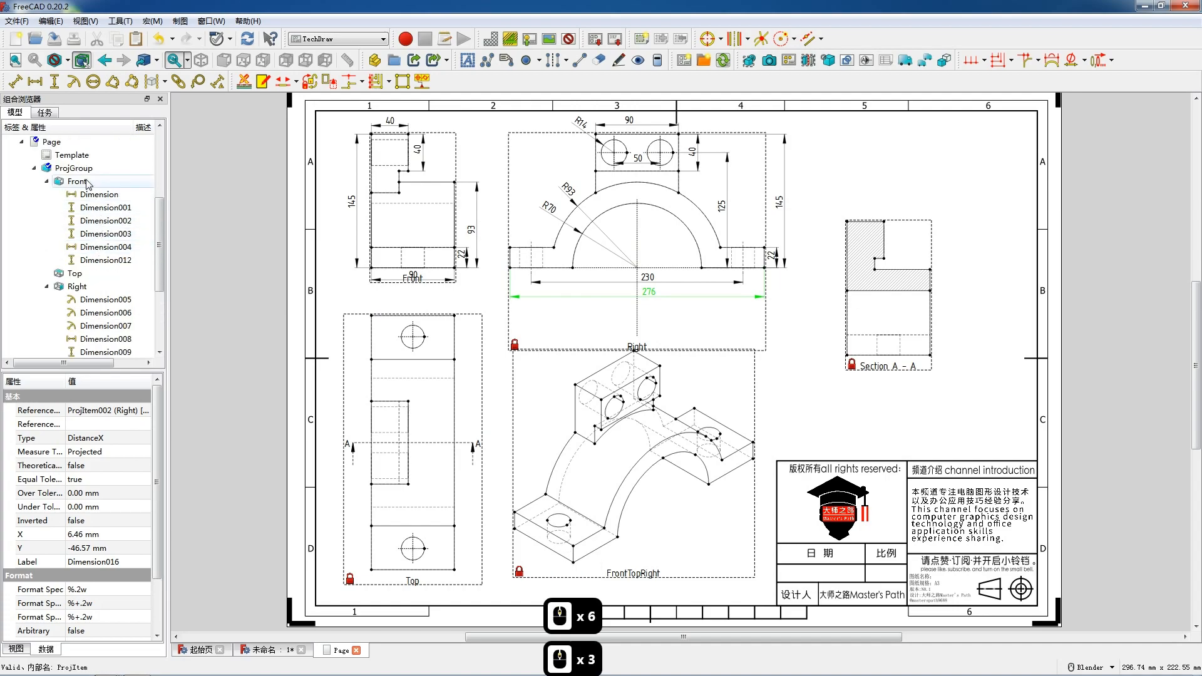
pyautogui.click(640, 243)
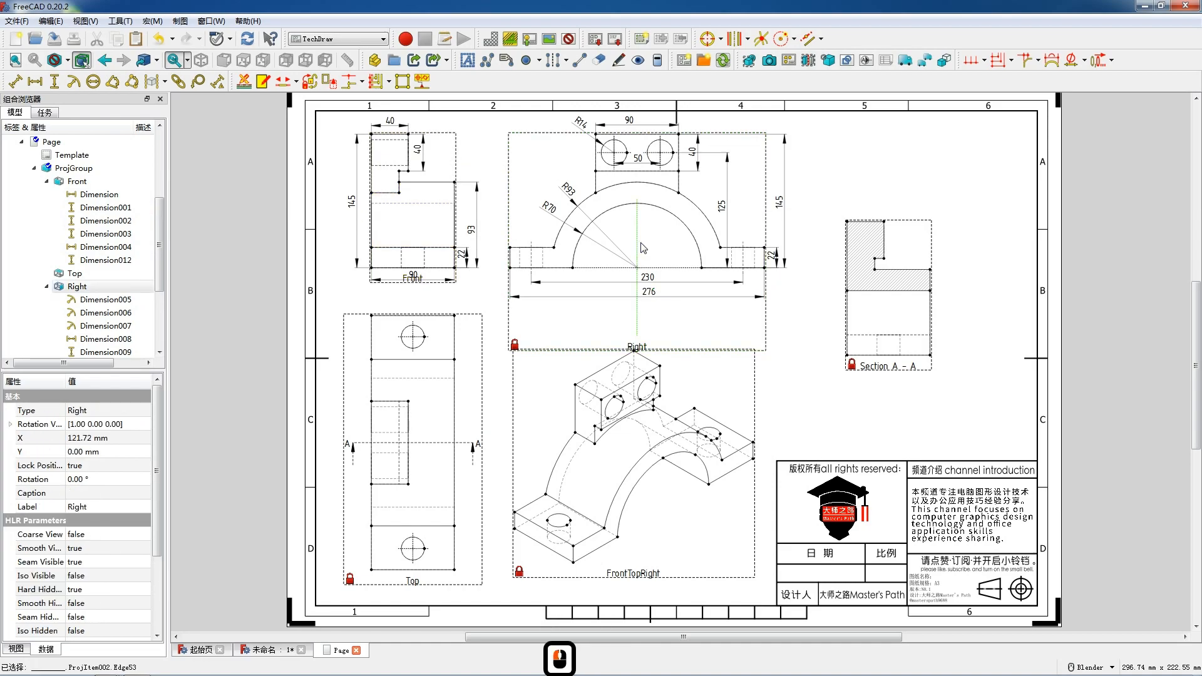
pyautogui.press('Delete')
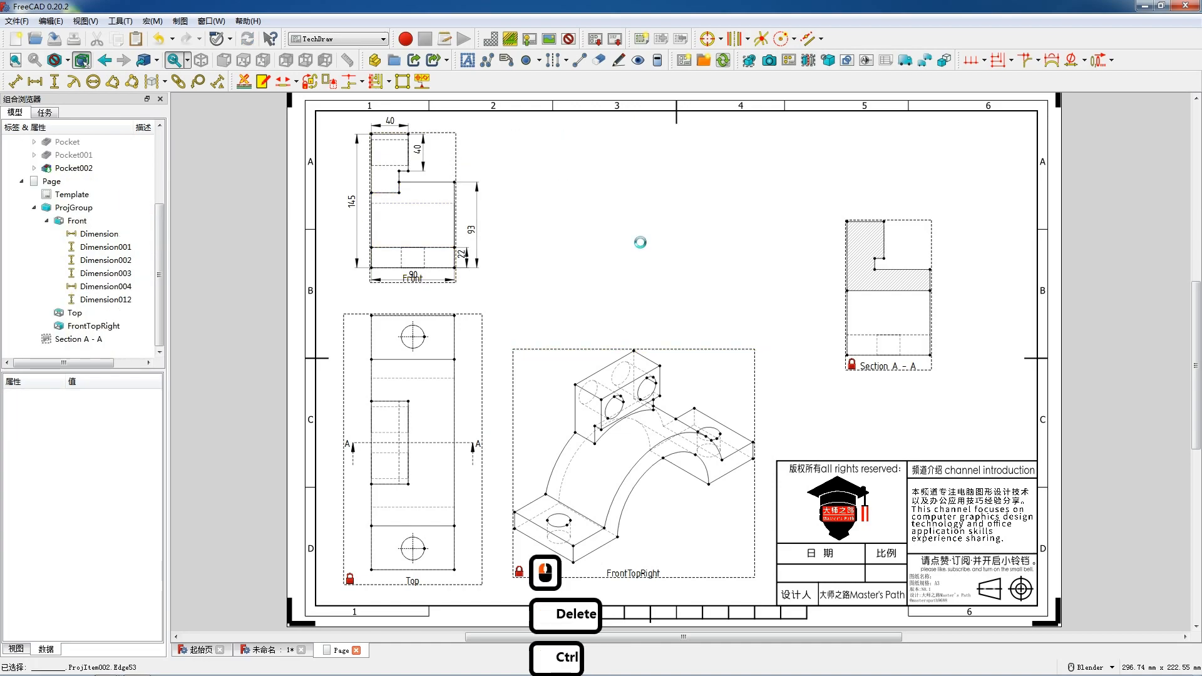
# Undo the last deletion to restore the Right view.
pyautogui.hotkey('ctrl', 'z')
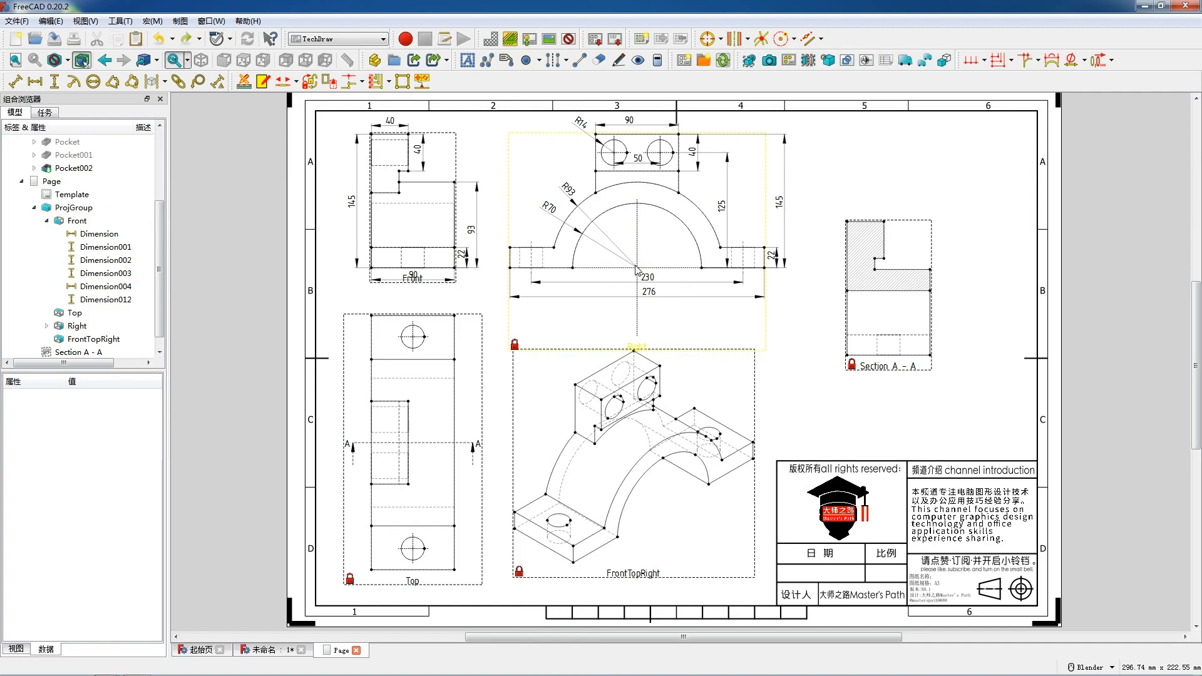
# Add a horizontal dimension to the width of the central slot in the Top view and place it below the slot.
pyautogui.scroll(4, 595, 426)
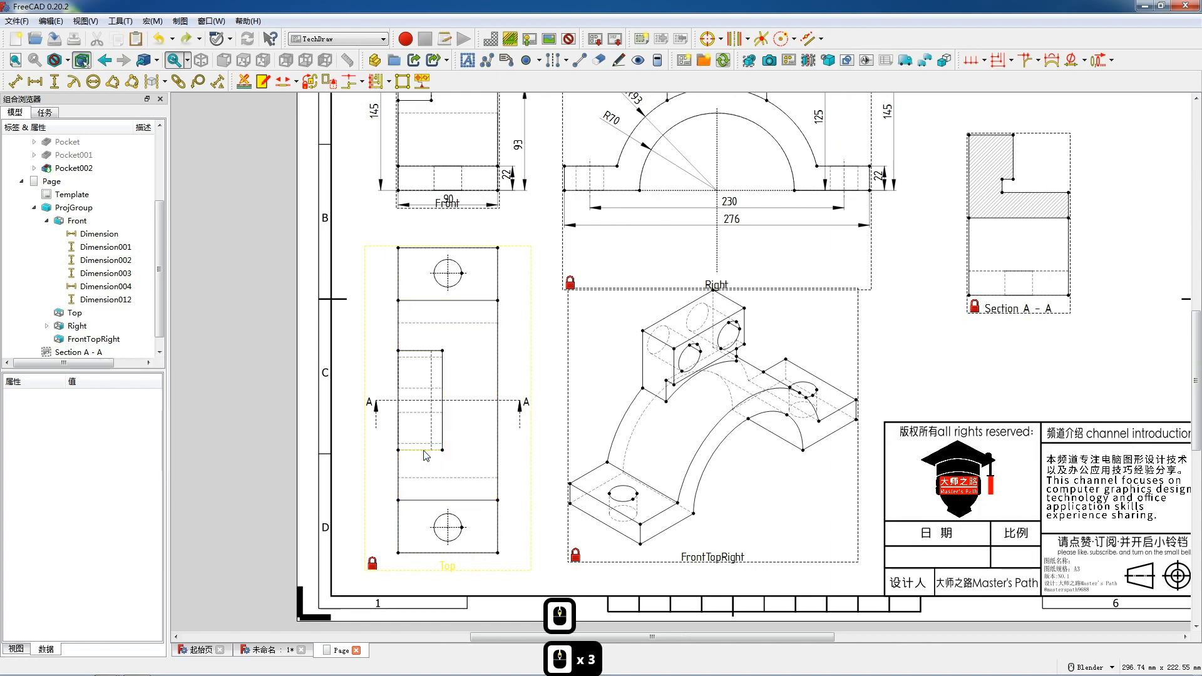
pyautogui.click(425, 450)
pyautogui.press('h')
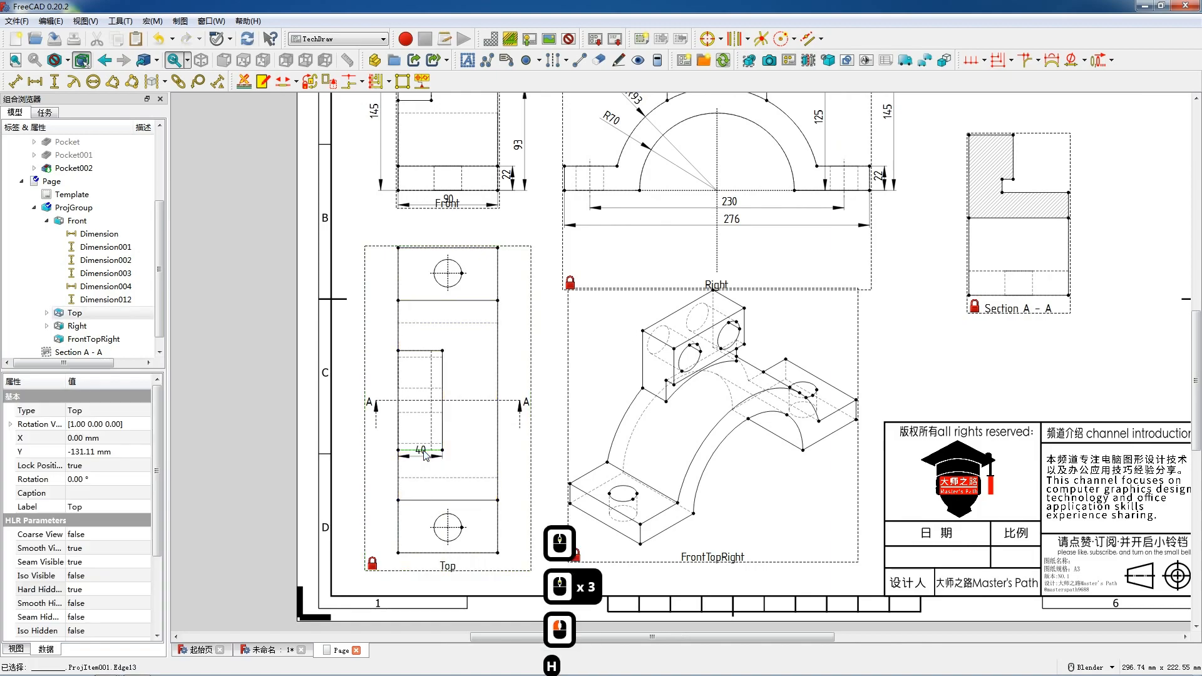
pyautogui.click(424, 464)
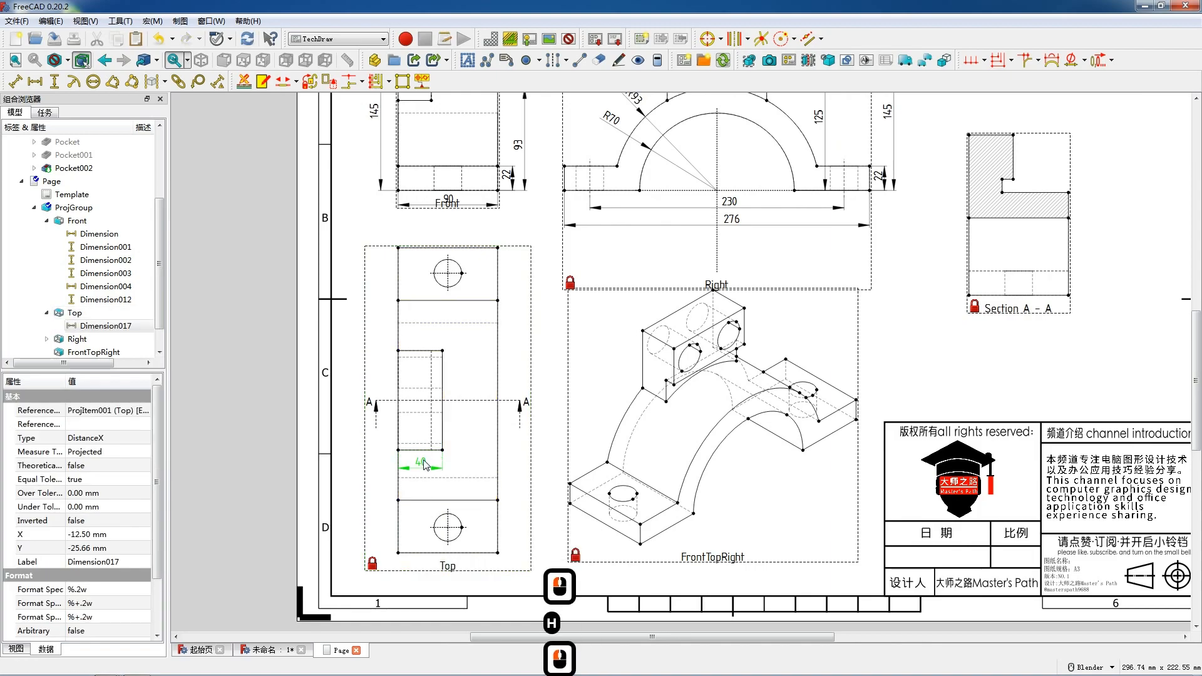
# Add a vertical dimension to the length of the central slot in the Top view, placed left of the slot.
pyautogui.doubleClick(402, 431)
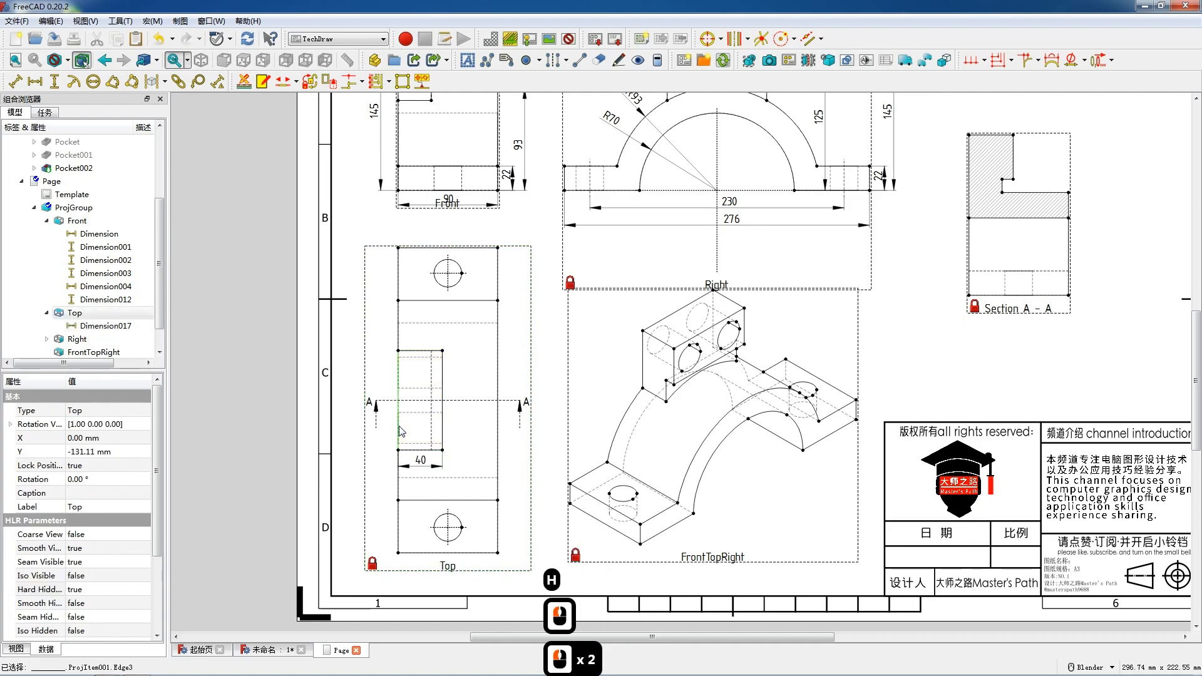
pyautogui.press('v')
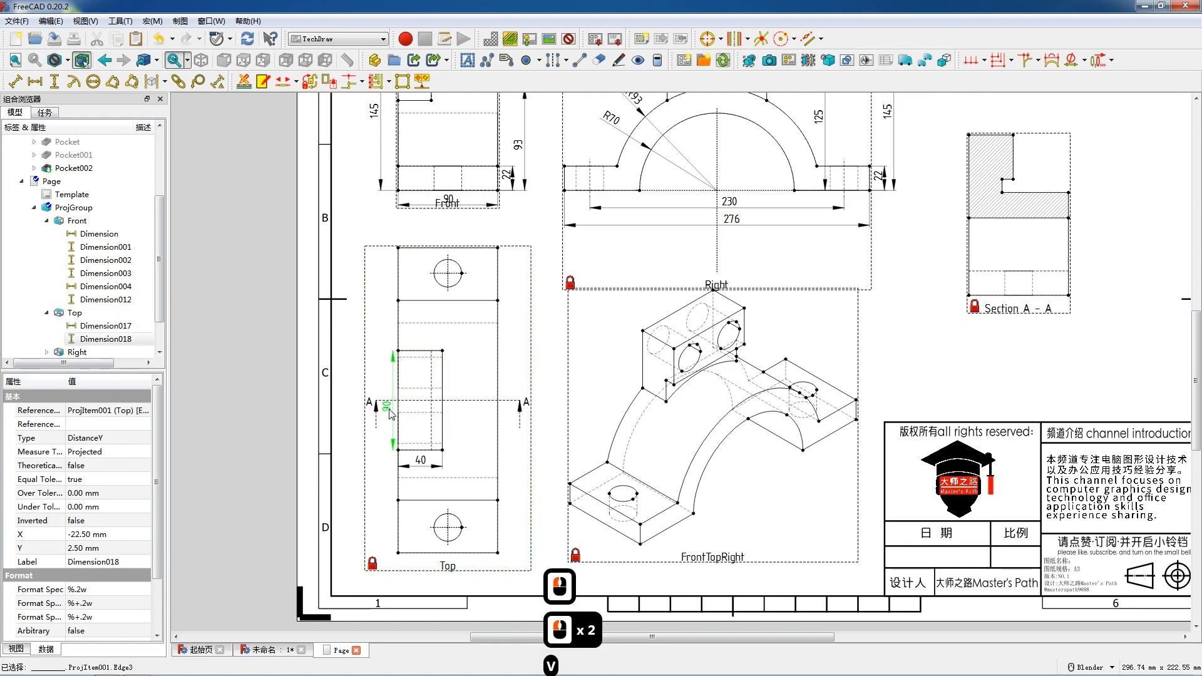
pyautogui.doubleClick(389, 414)
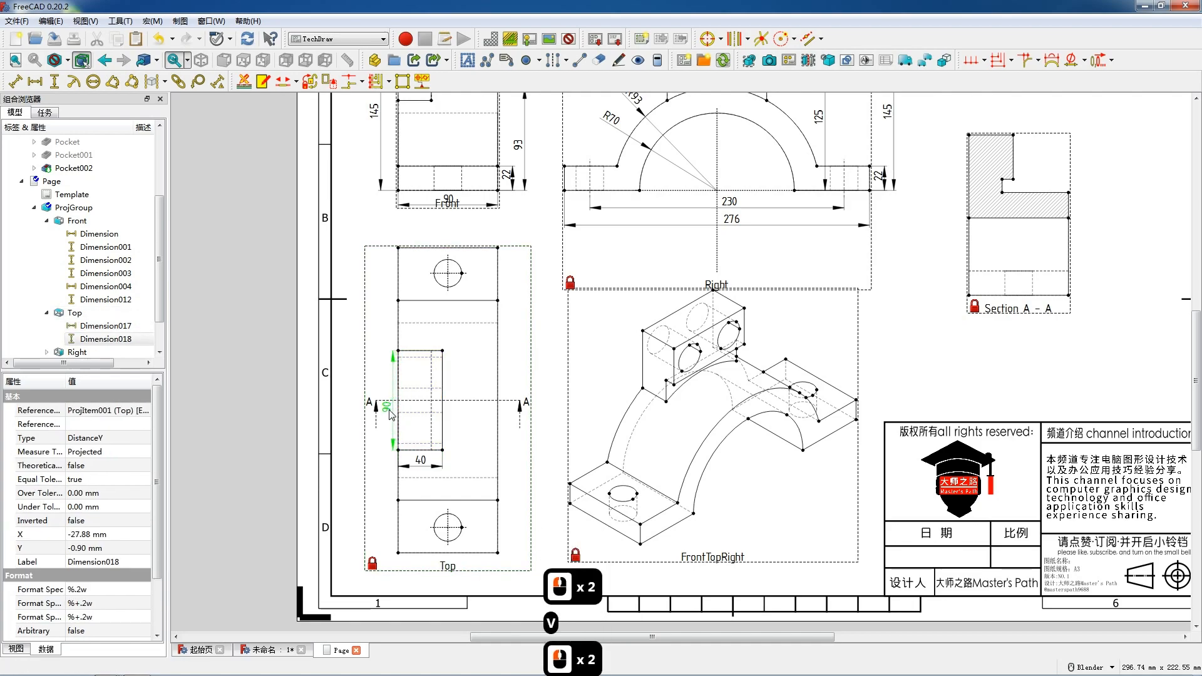
# Add a vertical overall length dimension between the Top view's upper and lower left corners, placed left of the view.
pyautogui.click(398, 553)
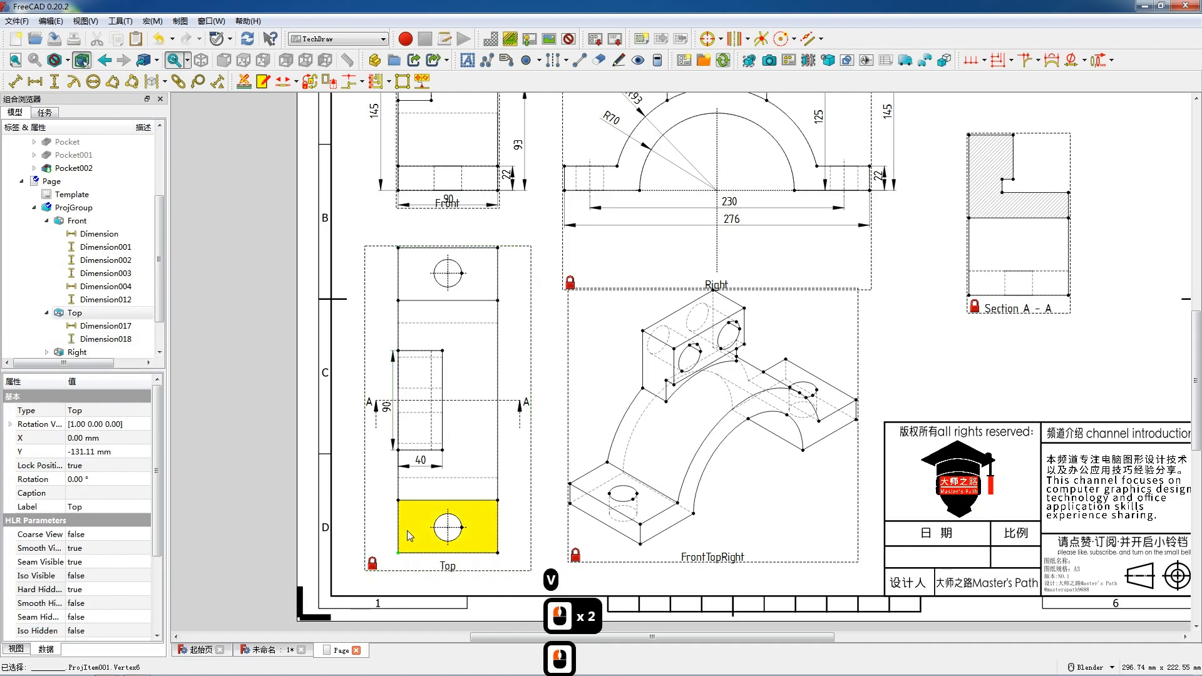
pyautogui.click(398, 247)
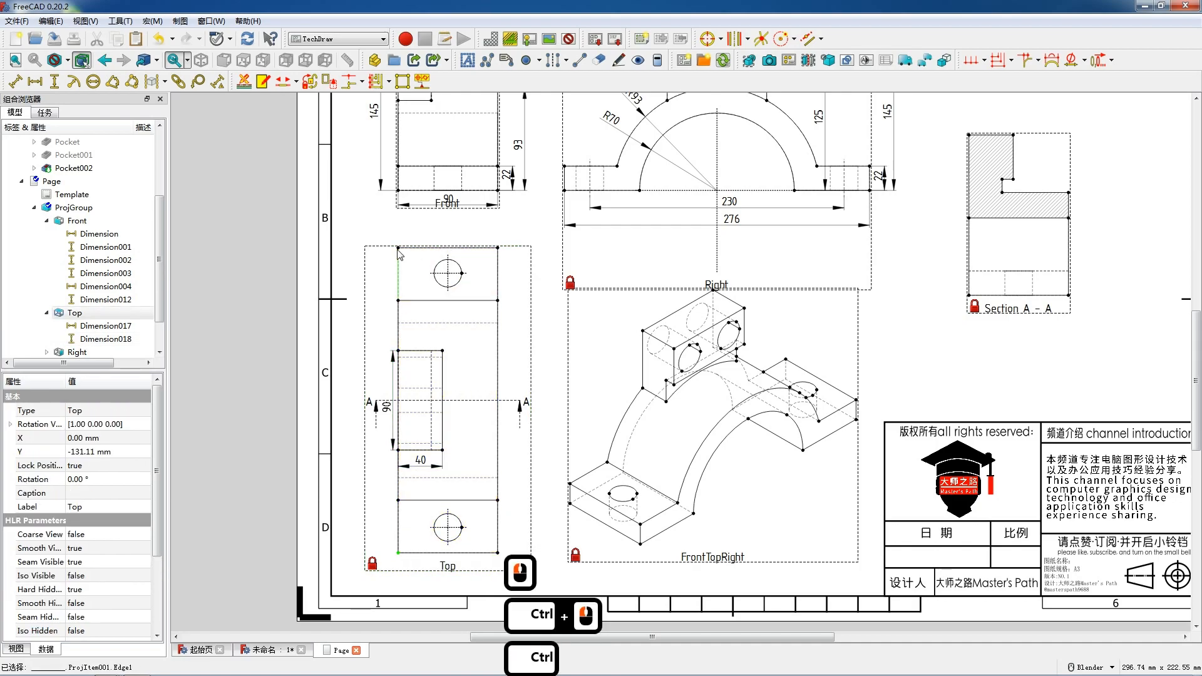
pyautogui.keyDown('ctrl'); pyautogui.click(399, 554); pyautogui.keyUp('ctrl')
pyautogui.doubleClick(399, 554)
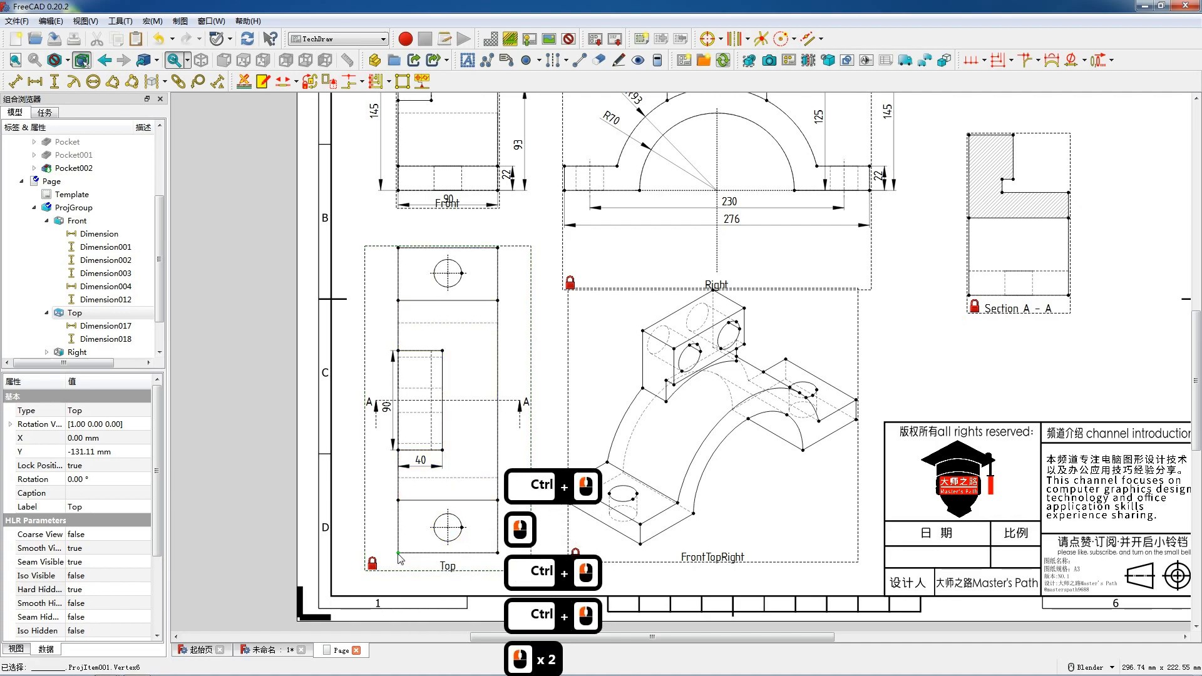
pyautogui.keyDown('ctrl'); pyautogui.click(398, 248); pyautogui.keyUp('ctrl')
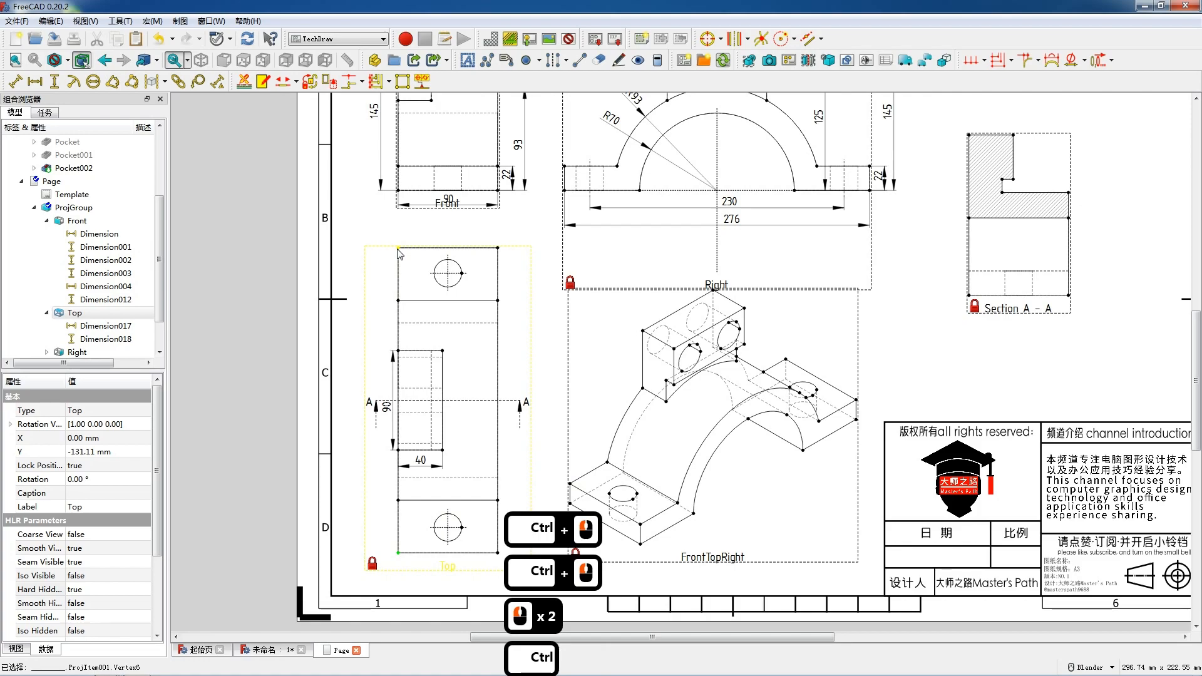
pyautogui.press('v')
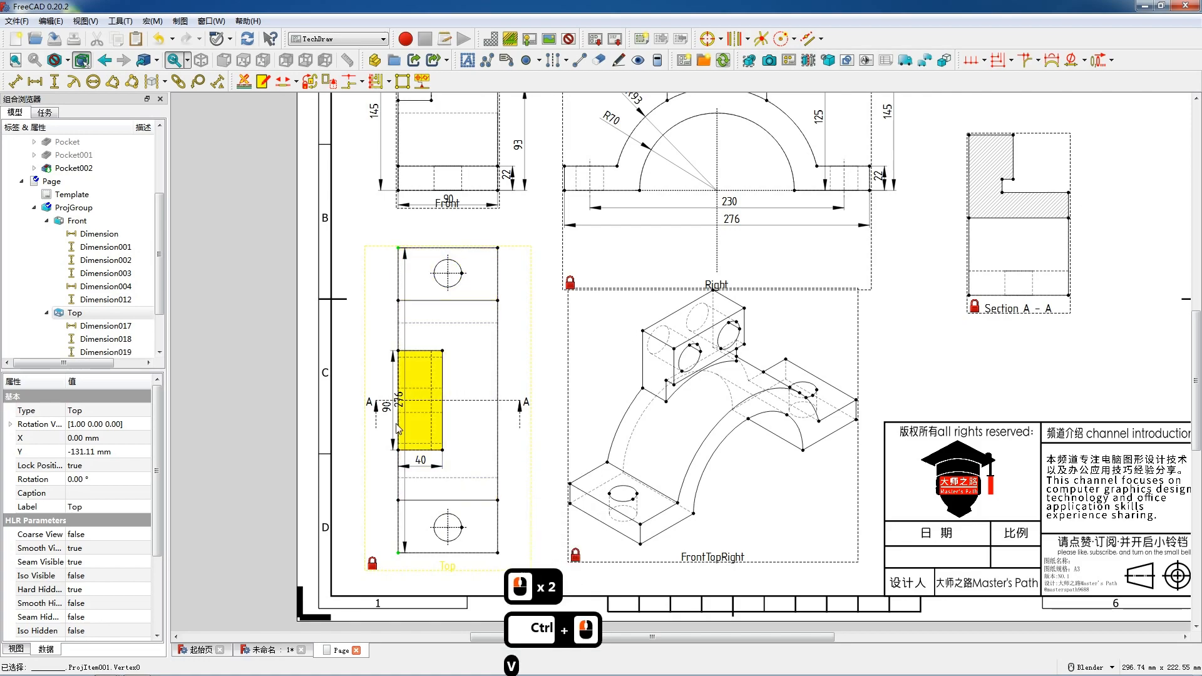
pyautogui.moveTo(367, 384)
pyautogui.mouseDown()
pyautogui.moveTo(389, 386)
pyautogui.moveTo(374, 384)
pyautogui.mouseUp()
# Add a radius dimension to the upper hole in the Top view and position its label.
pyautogui.click(441, 270)
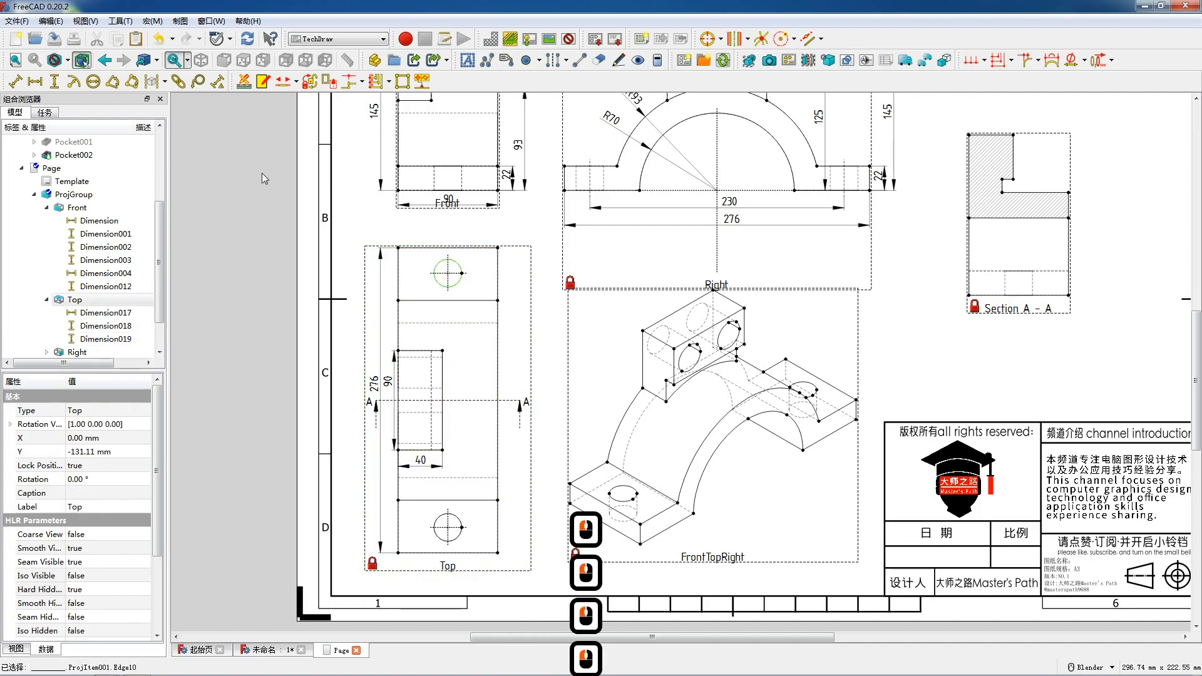
pyautogui.click(73, 81)
pyautogui.moveTo(447, 405); pyautogui.dragTo(431, 242)
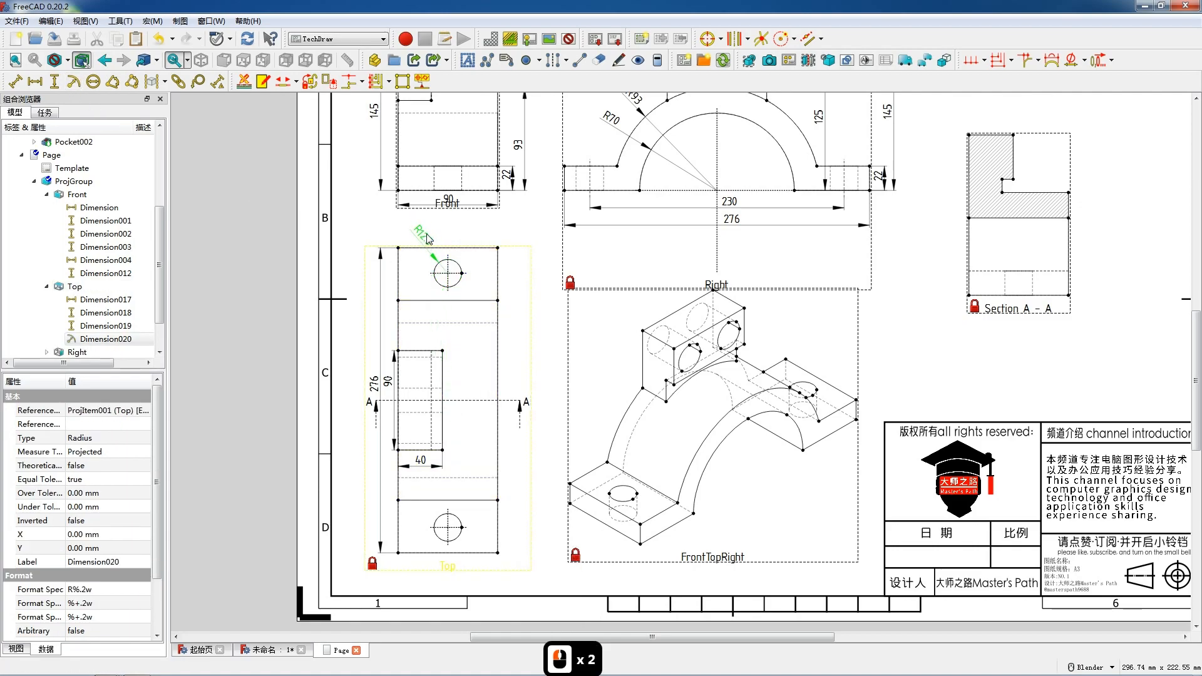
# Add a horizontal overall width dimension along the Top view's upper edge and move the hole's radius label below the hole.
pyautogui.click(453, 247)
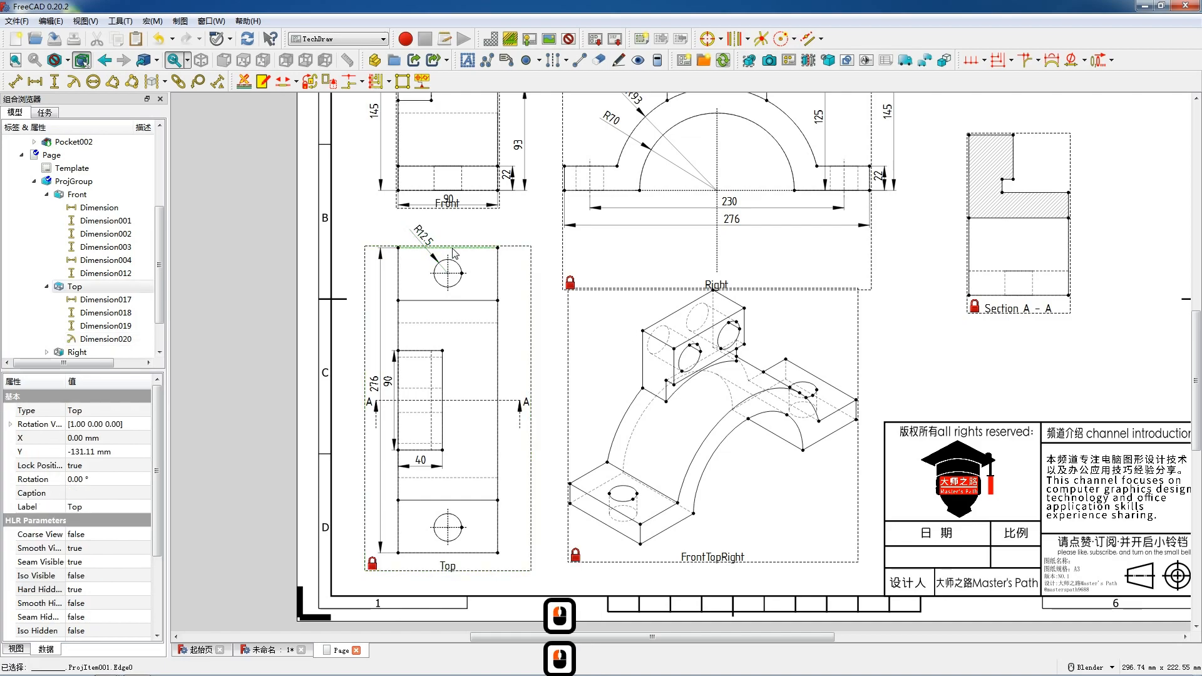
pyautogui.press('h')
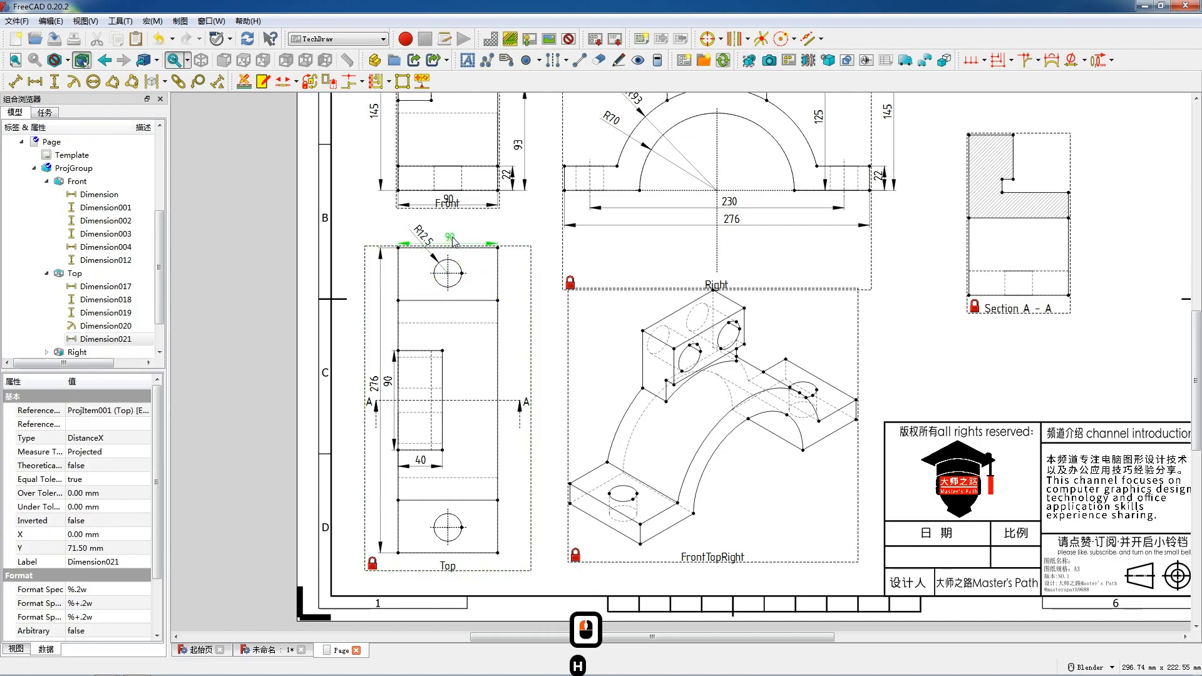
pyautogui.moveTo(452, 235); pyautogui.dragTo(473, 323)
pyautogui.click(450, 236)
pyautogui.moveTo(450, 236); pyautogui.dragTo(450, 238)
pyautogui.click(499, 288)
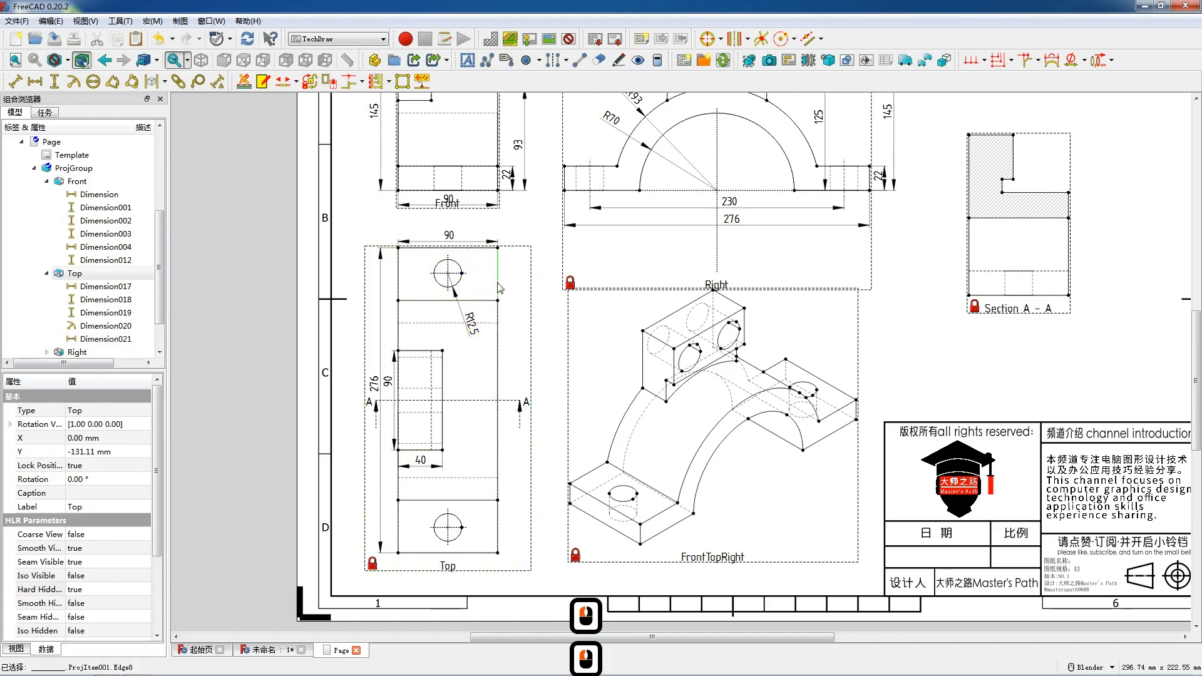
pyautogui.press('v')
pyautogui.click(503, 283)
pyautogui.press('Delete')
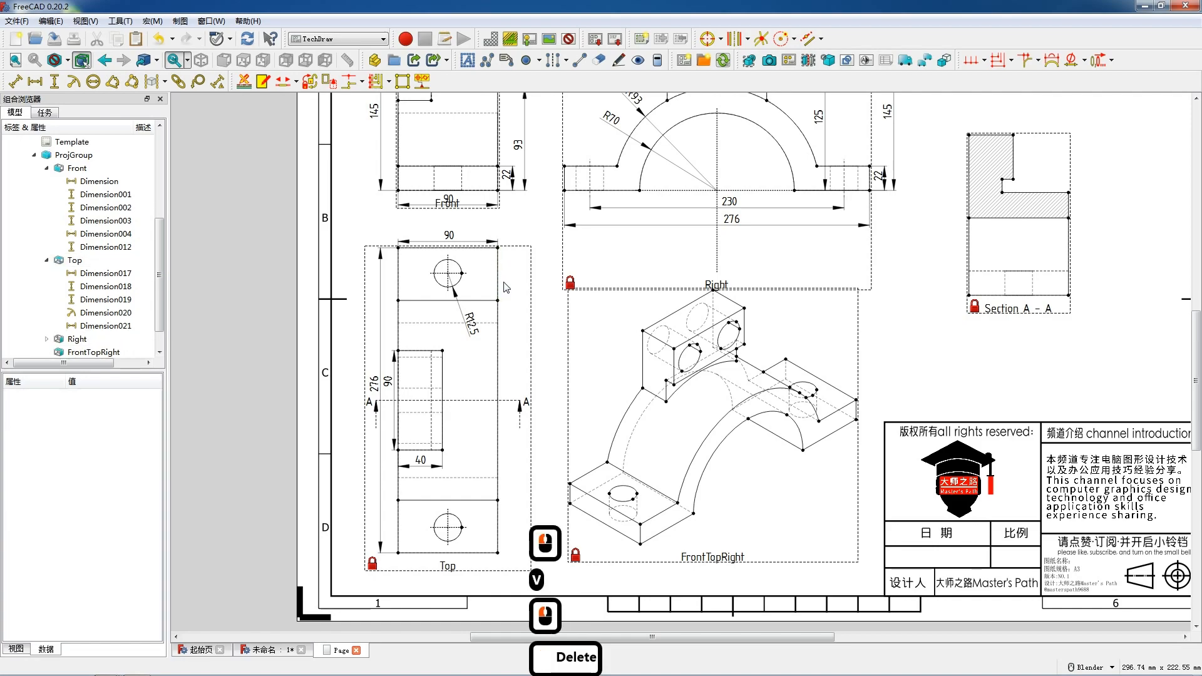
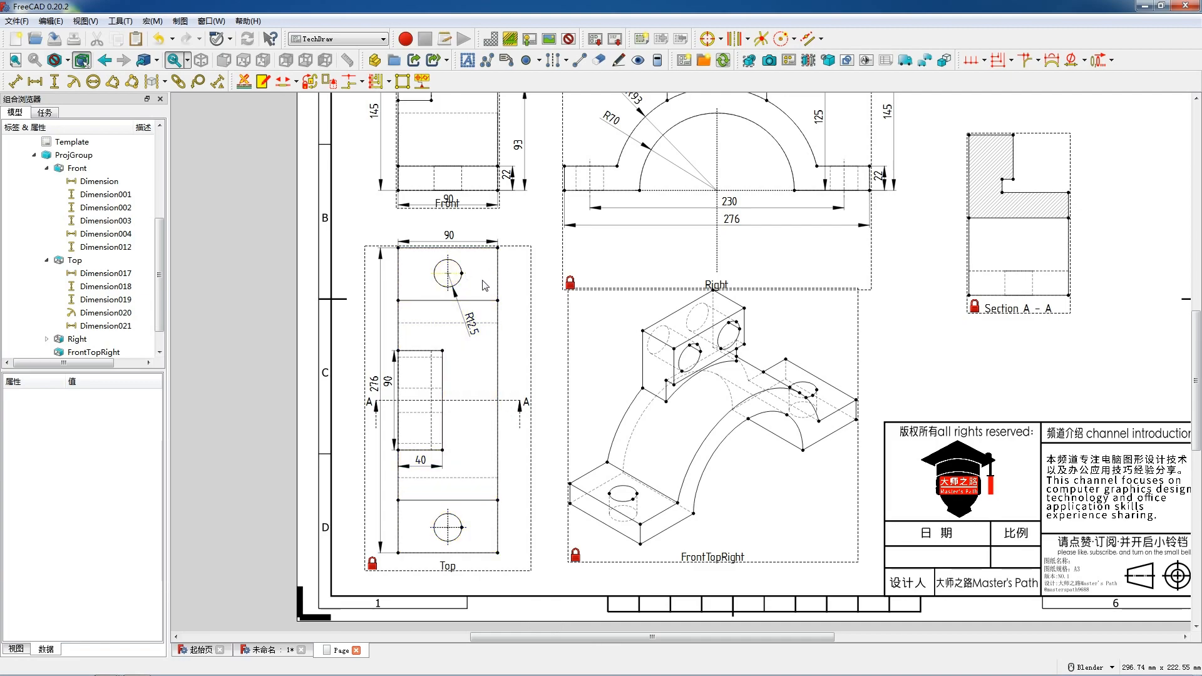
# Add a vertical dimension to the lower right edge of Section A - A, placed to its right.
pyautogui.scroll(-4, 707, 375)
pyautogui.scroll(7, 966, 259)
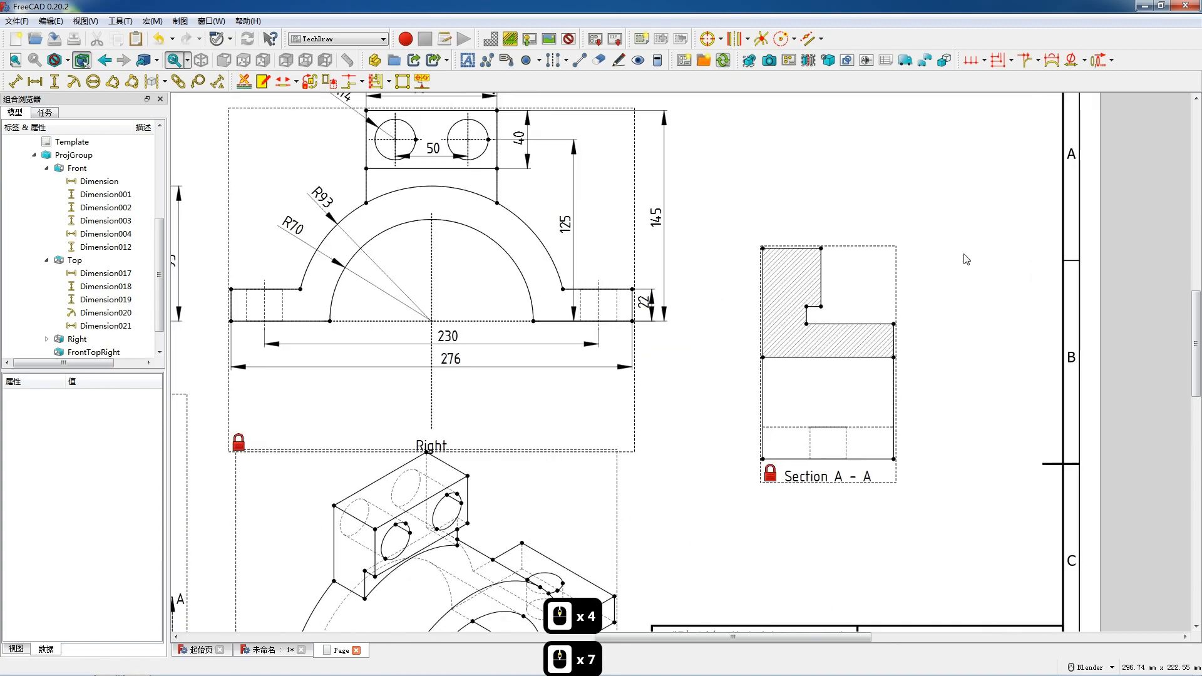
pyautogui.click(897, 444)
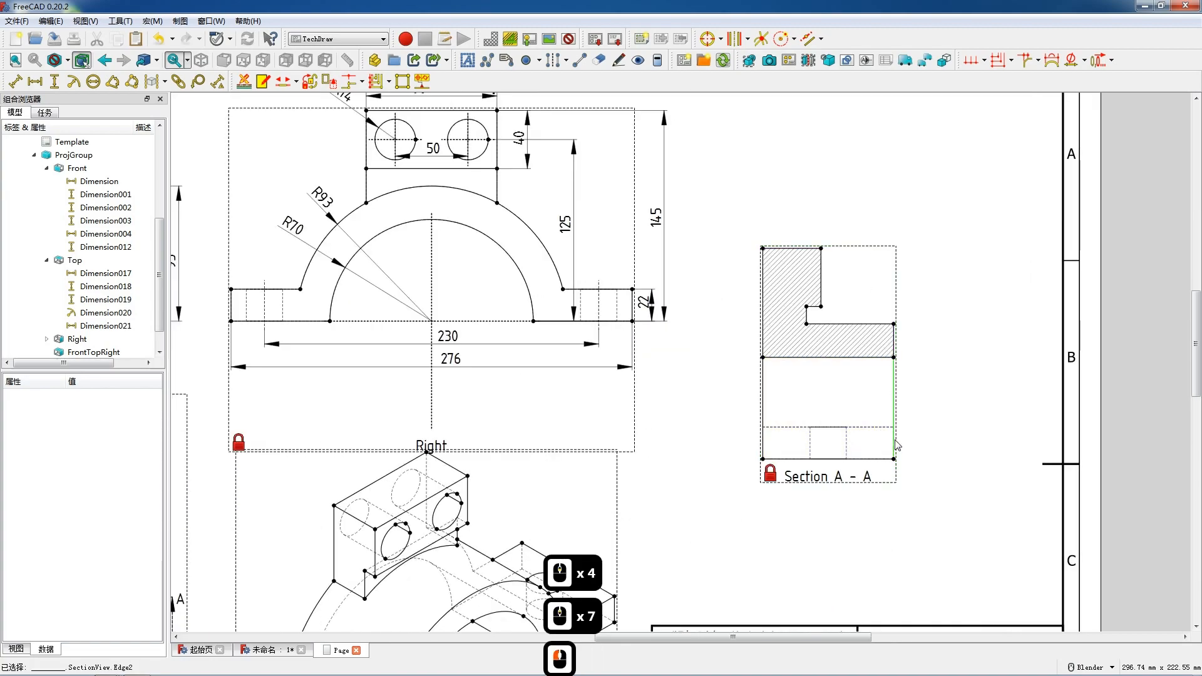
pyautogui.keyDown('shift'); pyautogui.click(894, 411); pyautogui.keyUp('shift')
pyautogui.press('v')
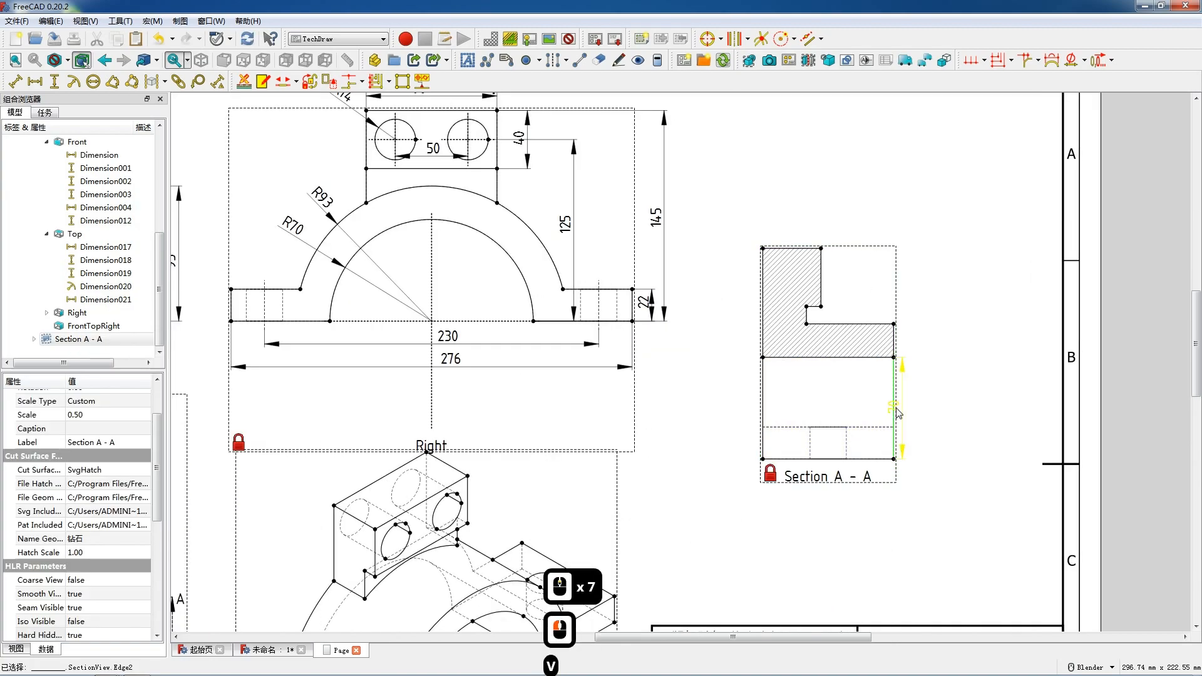
pyautogui.moveTo(896, 408); pyautogui.dragTo(907, 409)
# Add a vertical dimension from the step's right corner to the lower right corner of Section A - A.
pyautogui.click(893, 325)
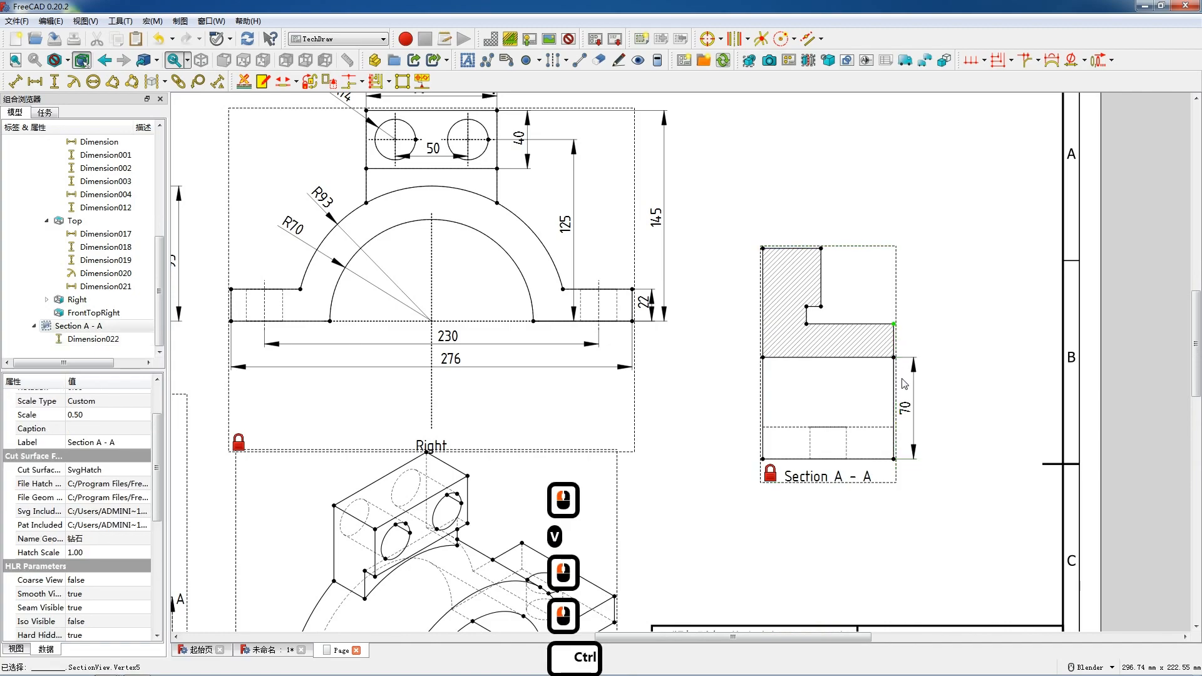
pyautogui.keyDown('ctrl'); pyautogui.click(894, 460); pyautogui.keyUp('ctrl')
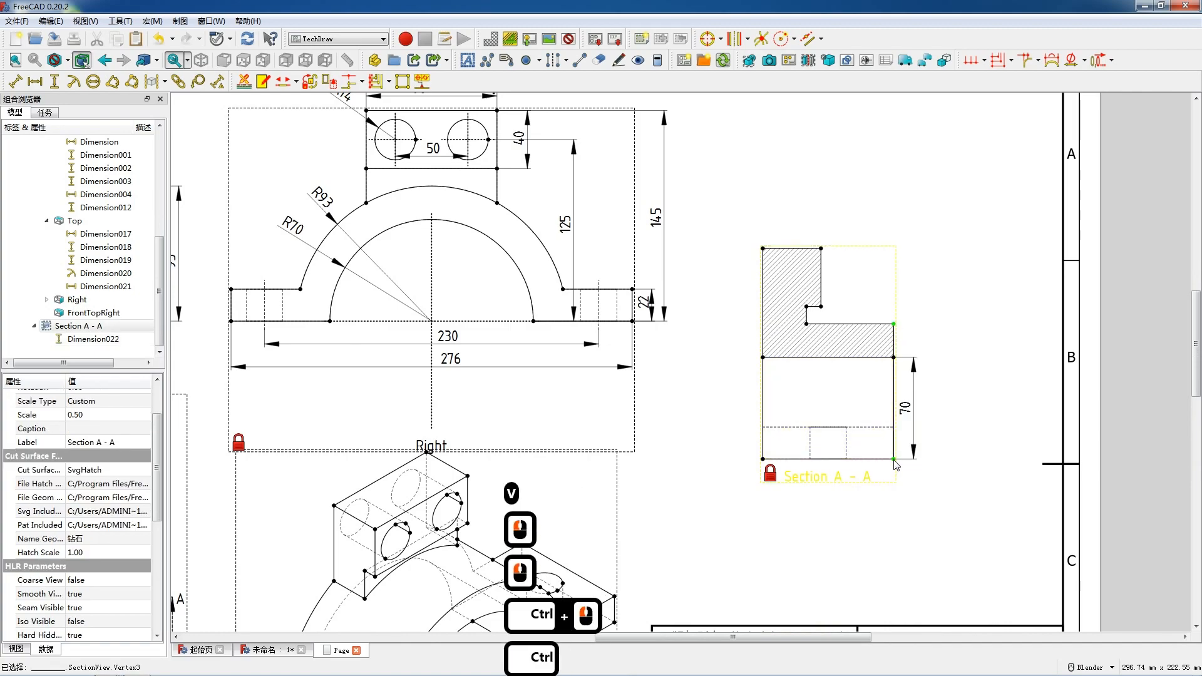
pyautogui.press('v')
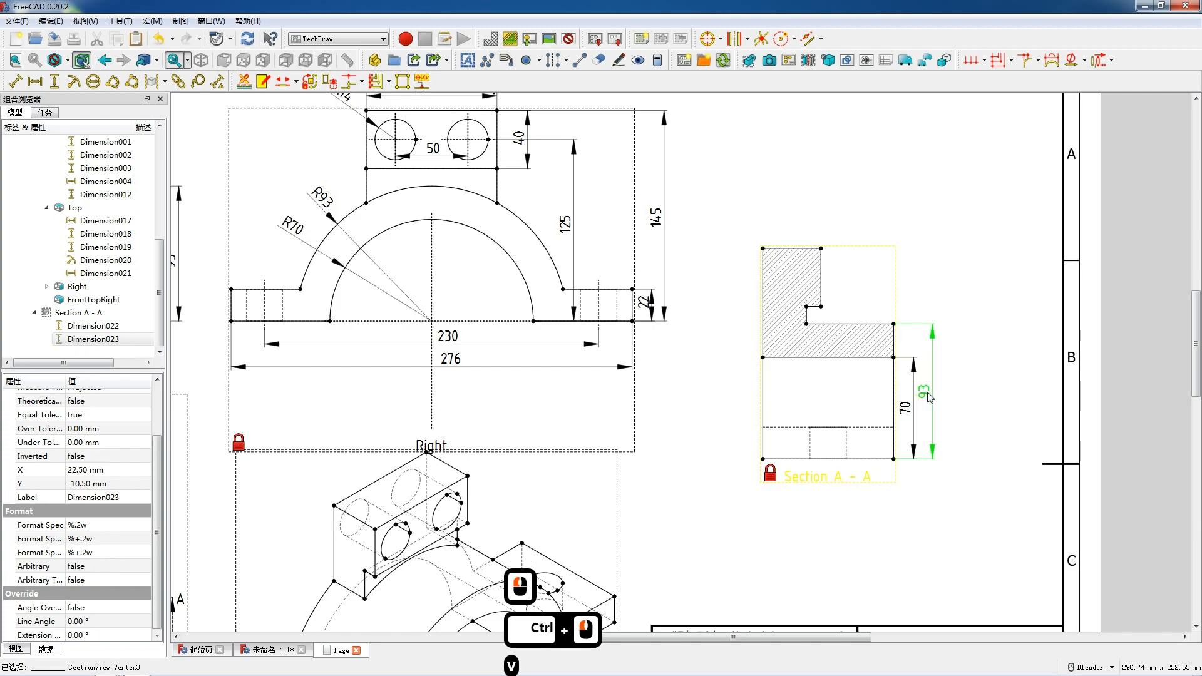
# Add a horizontal dimension to the step's horizontal edge in Section A - A.
pyautogui.doubleClick(863, 325)
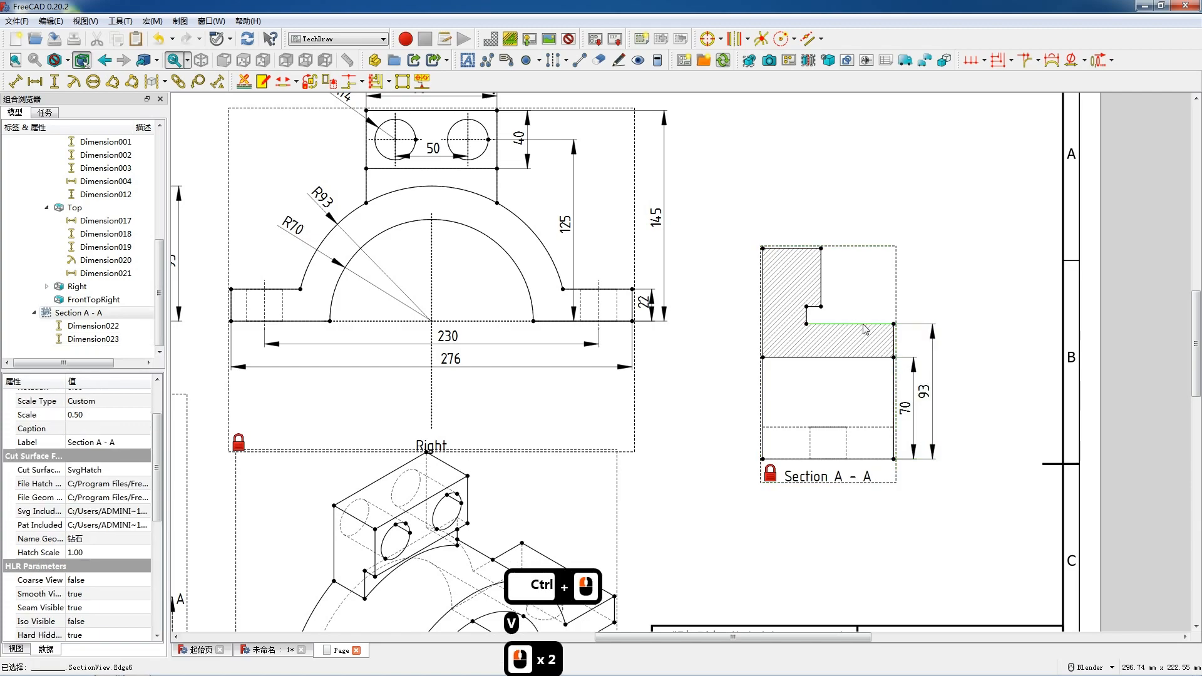
pyautogui.press('h')
pyautogui.moveTo(856, 304); pyautogui.dragTo(855, 304)
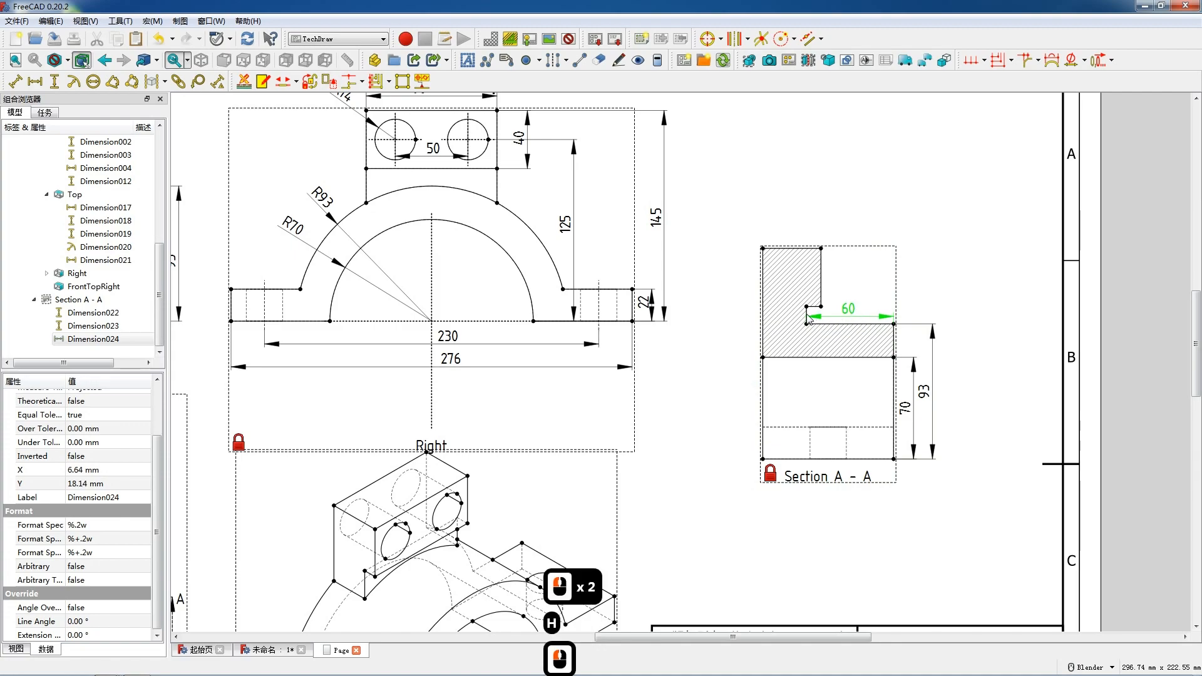
# Add a vertical dimension to the short vertical edge of the step in Section A - A.
pyautogui.click(808, 318)
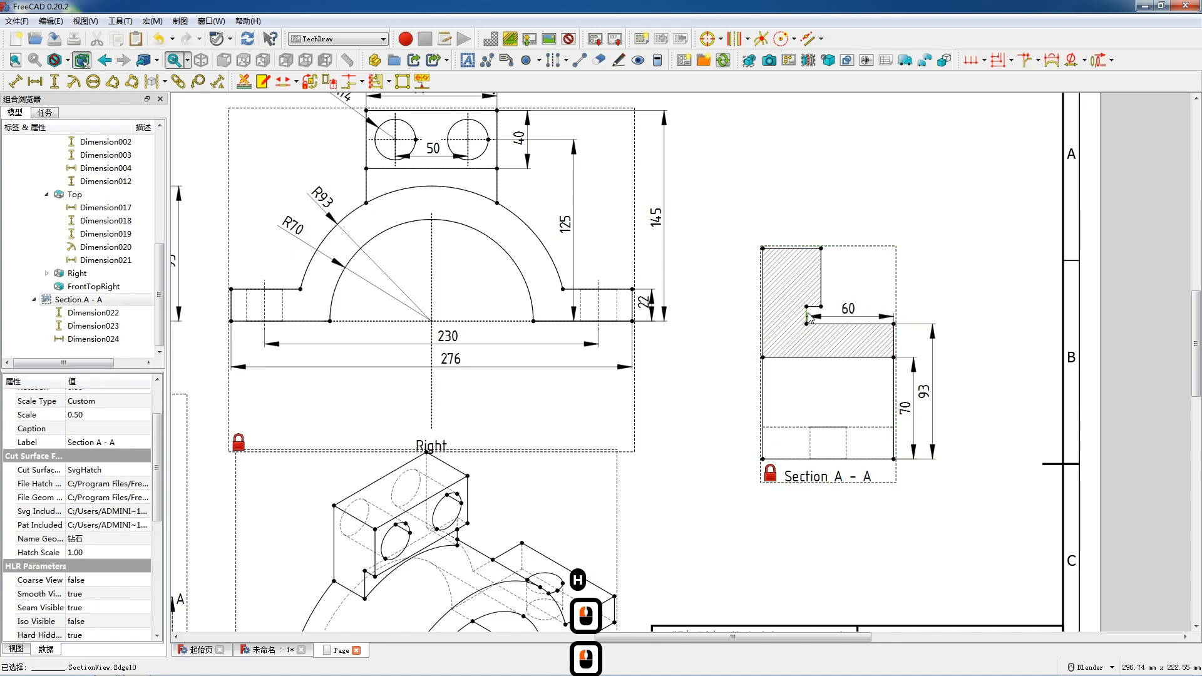
pyautogui.hotkey('shift', 'v')
pyautogui.moveTo(823, 315); pyautogui.dragTo(833, 303)
# Add a vertical dimension to the notch's upper vertical edge in Section A - A and nudge the horizontal step dimension.
pyautogui.click(821, 284)
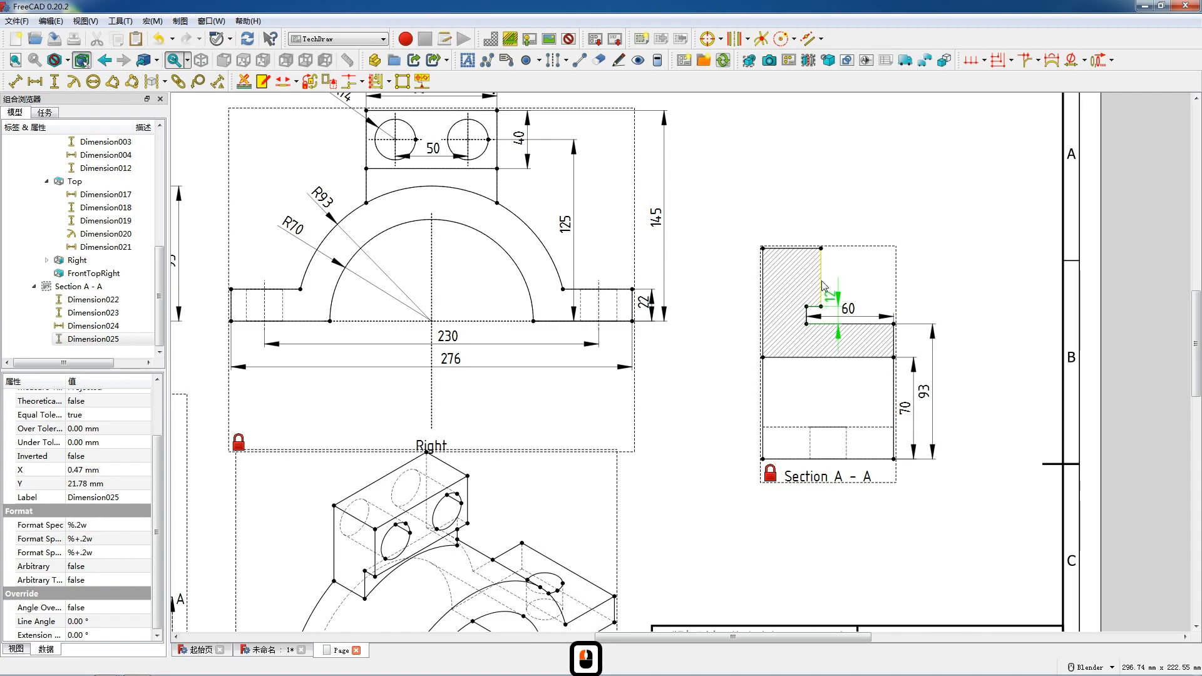
pyautogui.click(822, 284)
pyautogui.press('v')
pyautogui.moveTo(826, 275); pyautogui.dragTo(874, 316)
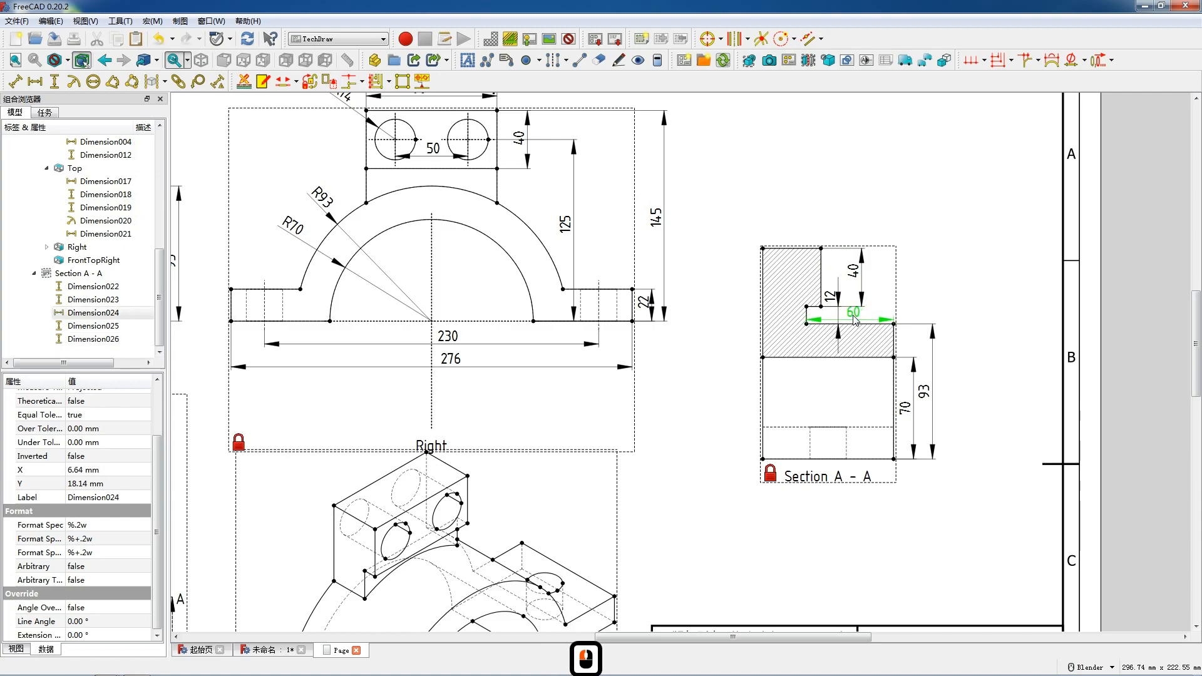
pyautogui.moveTo(852, 321); pyautogui.dragTo(853, 316)
# Add a horizontal dimension to the top edge of Section A - A, placed above the view.
pyautogui.click(789, 252)
pyautogui.click(790, 251)
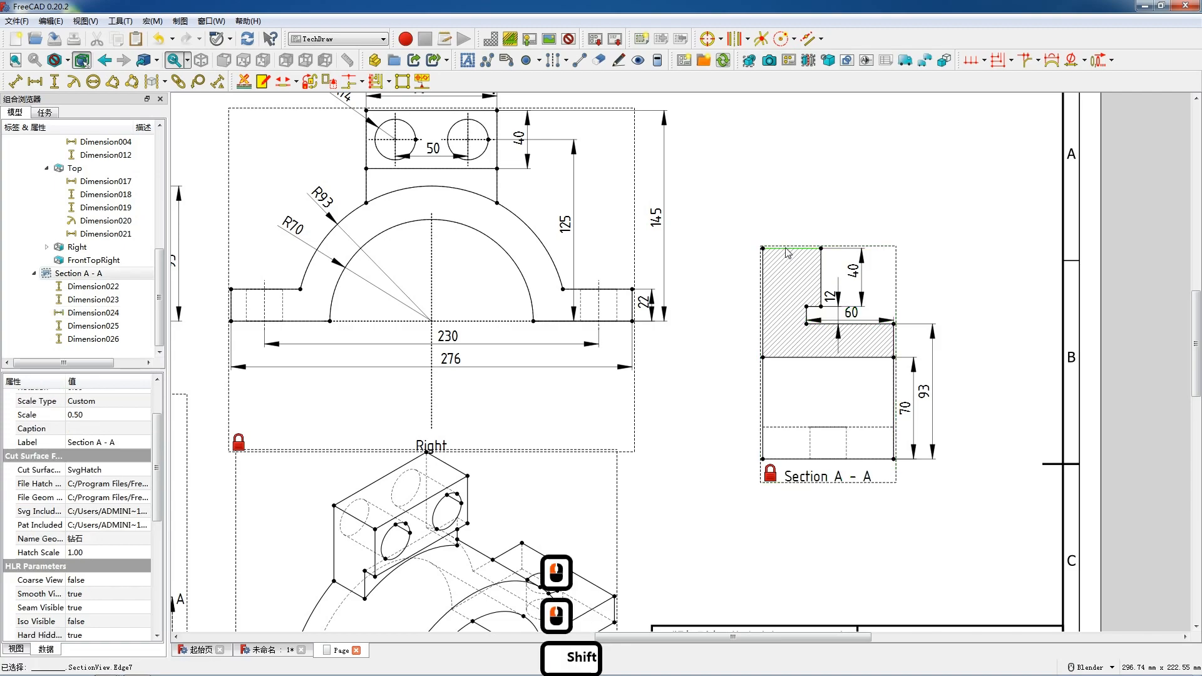
pyautogui.hotkey('shift', 'h')
pyautogui.moveTo(792, 248); pyautogui.dragTo(789, 231)
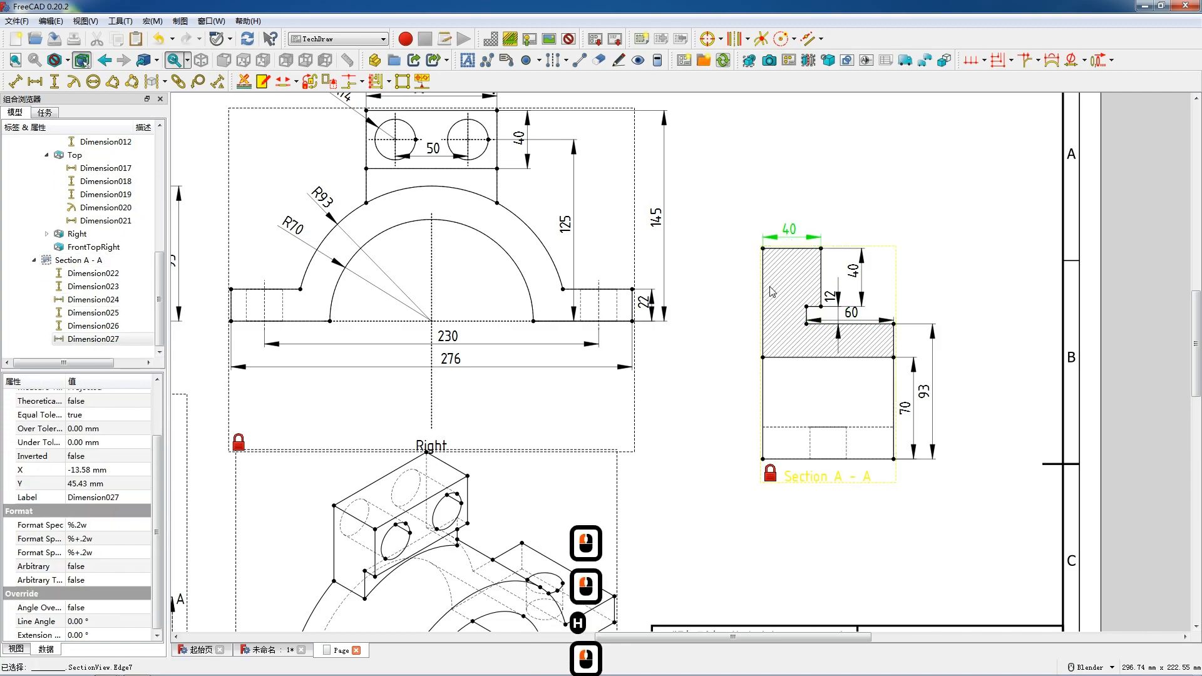
# Add a vertical overall height dimension between the left corners of Section A - A, placed left of the view.
pyautogui.click(763, 459)
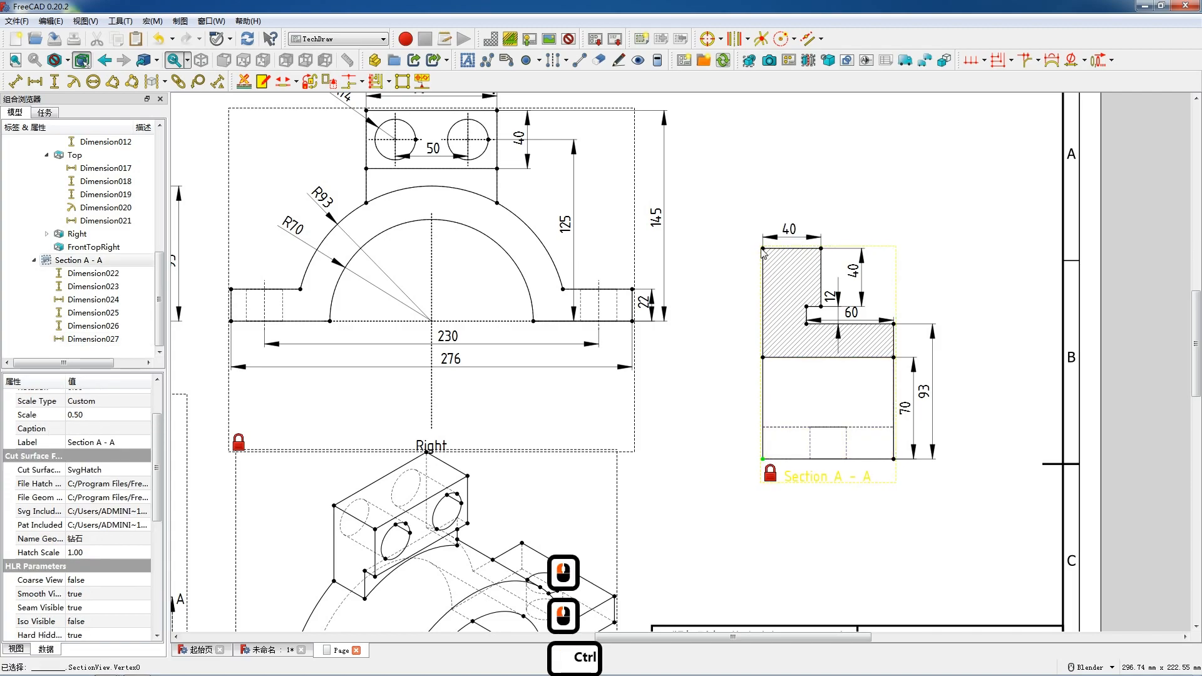
pyautogui.keyDown('ctrl'); pyautogui.click(763, 249); pyautogui.keyUp('ctrl')
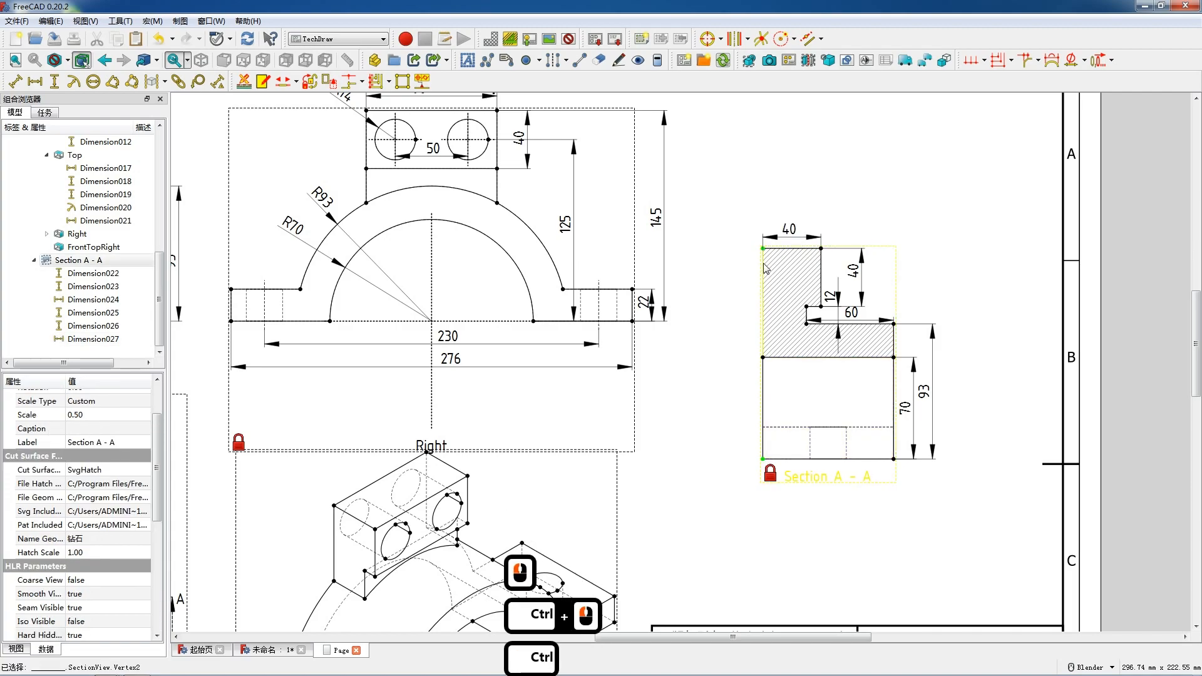
pyautogui.hotkey('shift', 'v')
pyautogui.moveTo(741, 367); pyautogui.dragTo(733, 368)
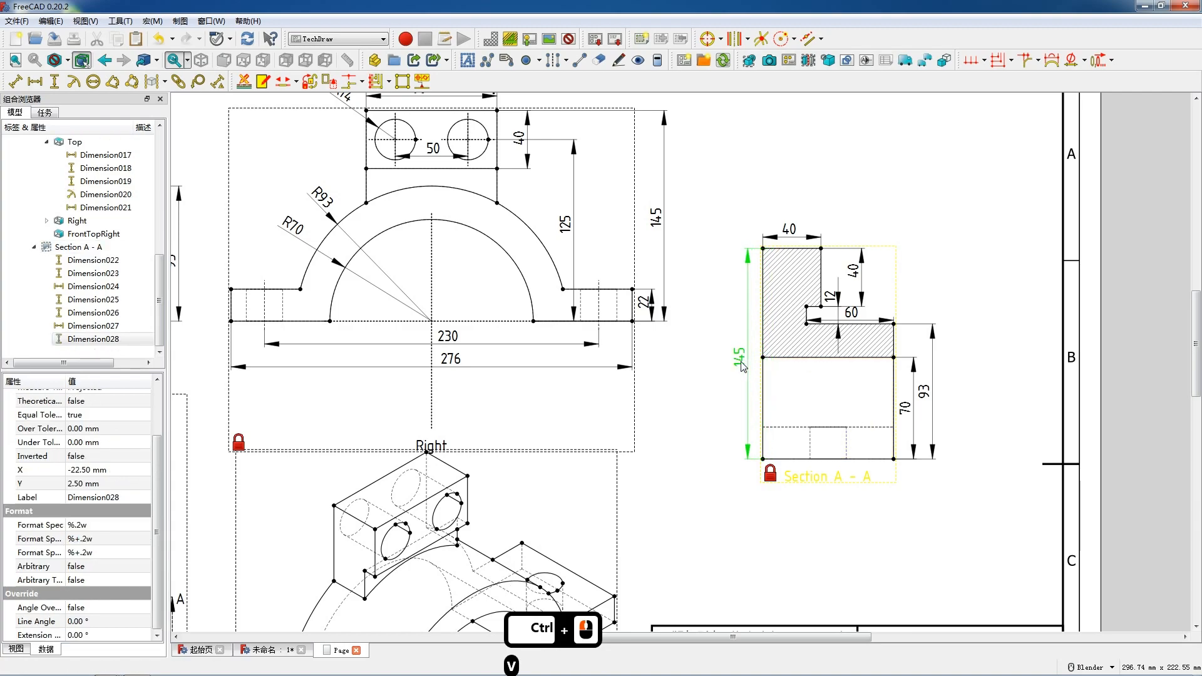
# Add a horizontal dimension to the bottom edge of Section A - A.
pyautogui.click(787, 460)
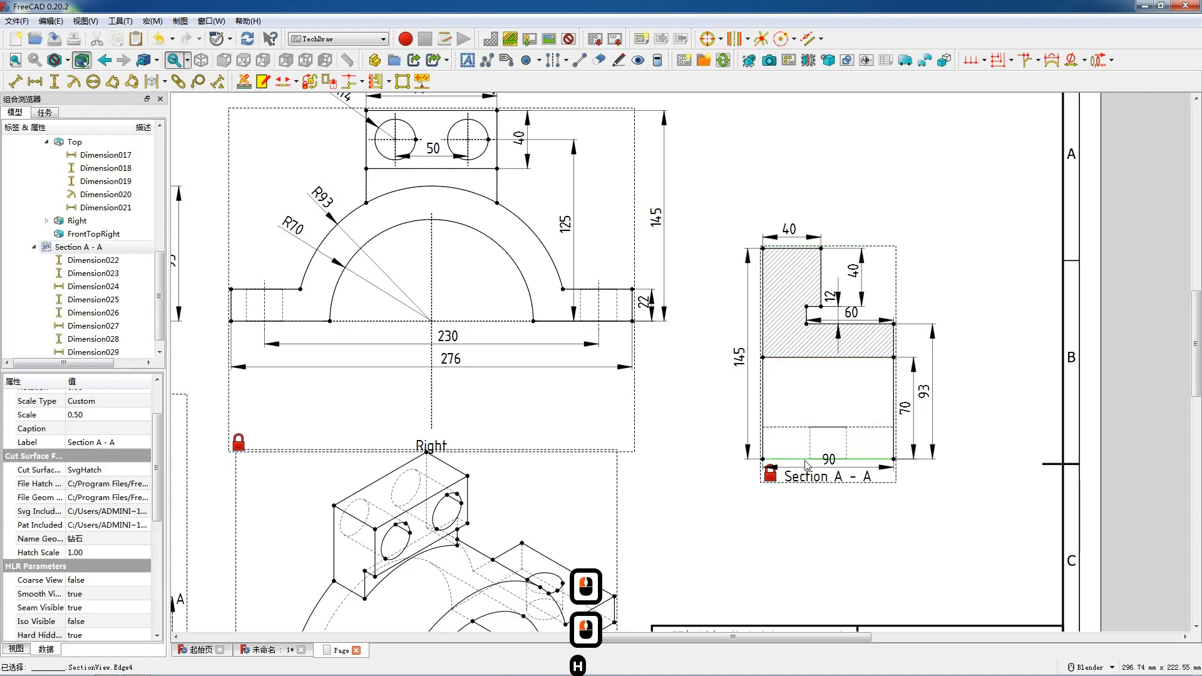
pyautogui.hotkey('shift', 'h')
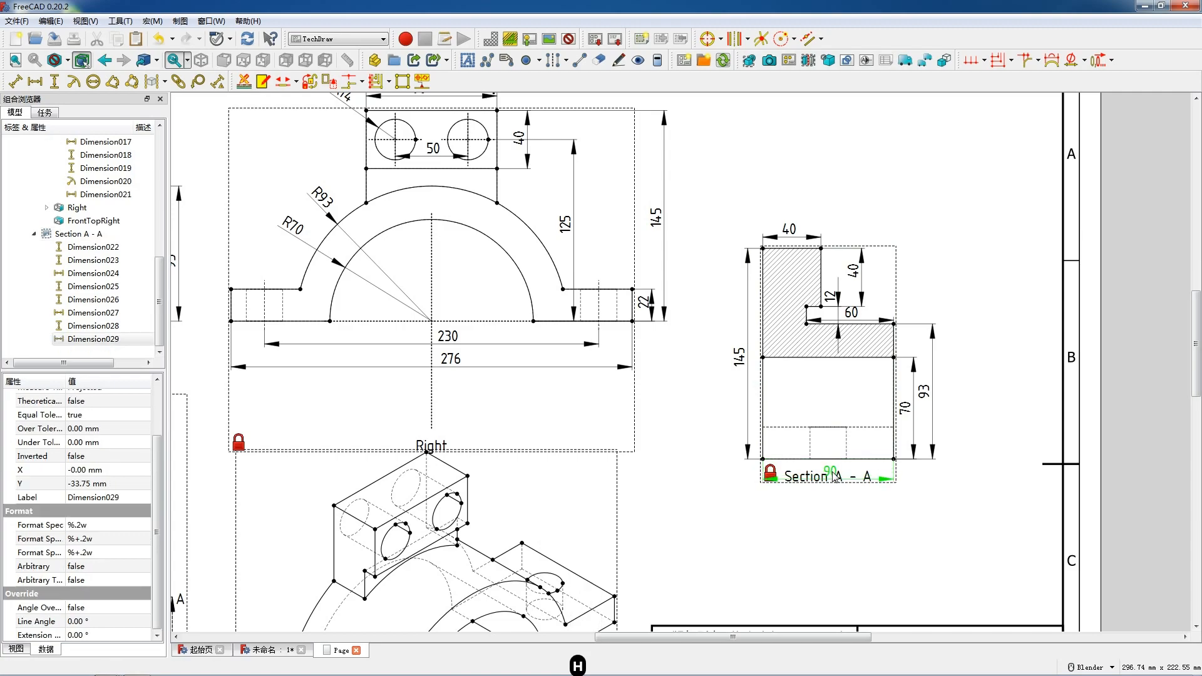
# Insert seven text annotations onto the drawing page.
pyautogui.scroll(-5, 832, 474)
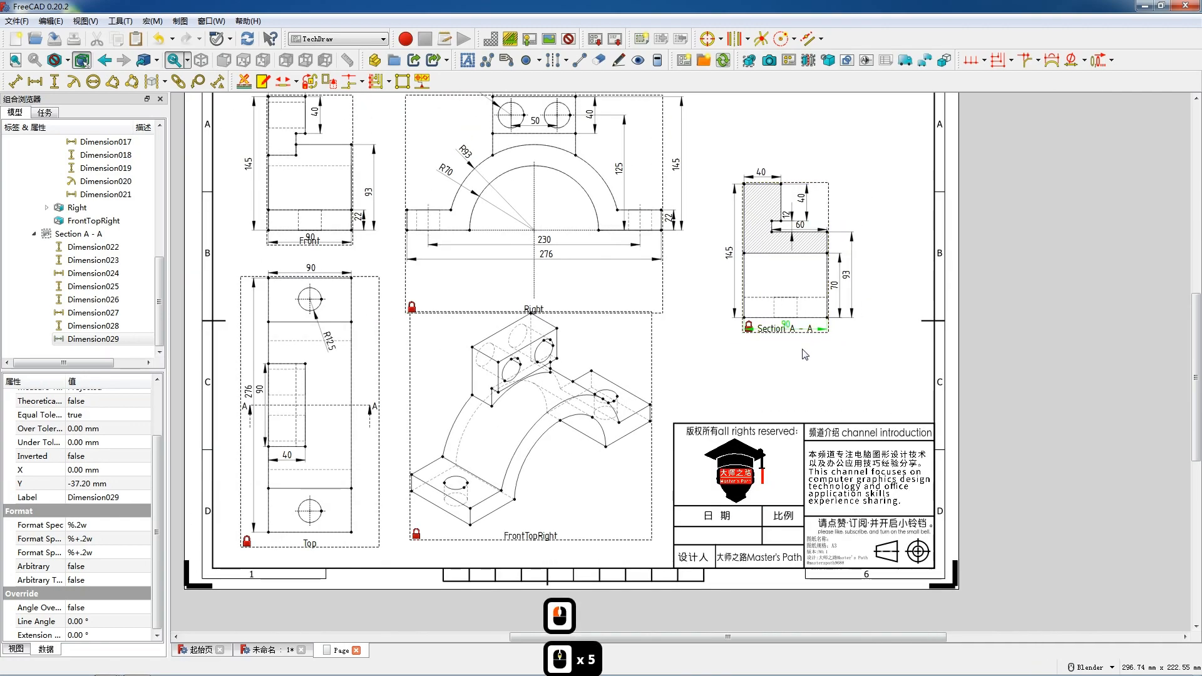
pyautogui.scroll(-1, 804, 353)
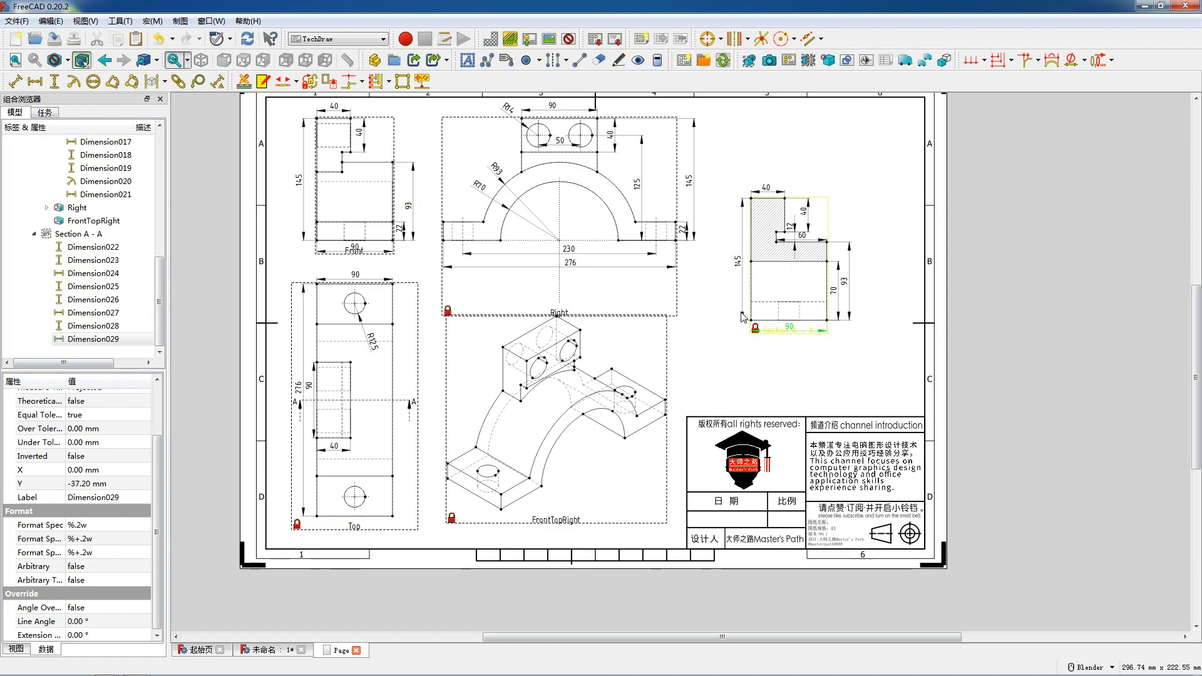
pyautogui.scroll(-1, 763, 344)
pyautogui.doubleClick(467, 61)
pyautogui.doubleClick(468, 60)
pyautogui.tripleClick(468, 60)
# Change one annotation's text to 前视图 and move it off the annotation stack.
pyautogui.doubleClick(608, 319)
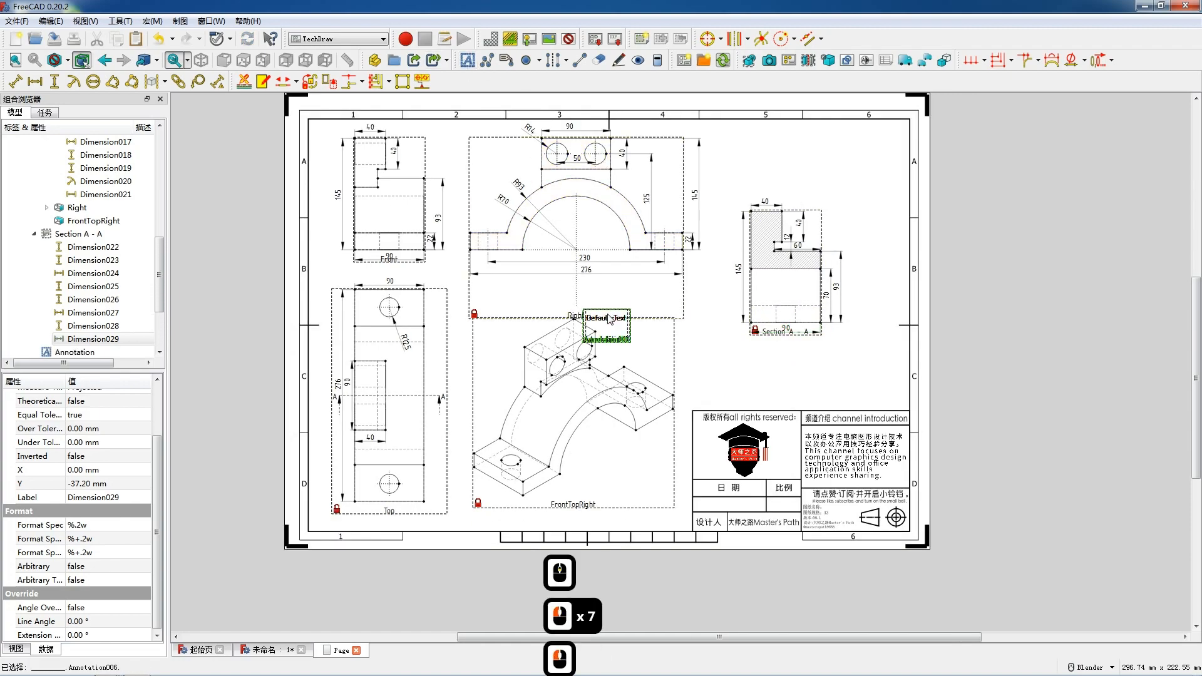
pyautogui.click(551, 274)
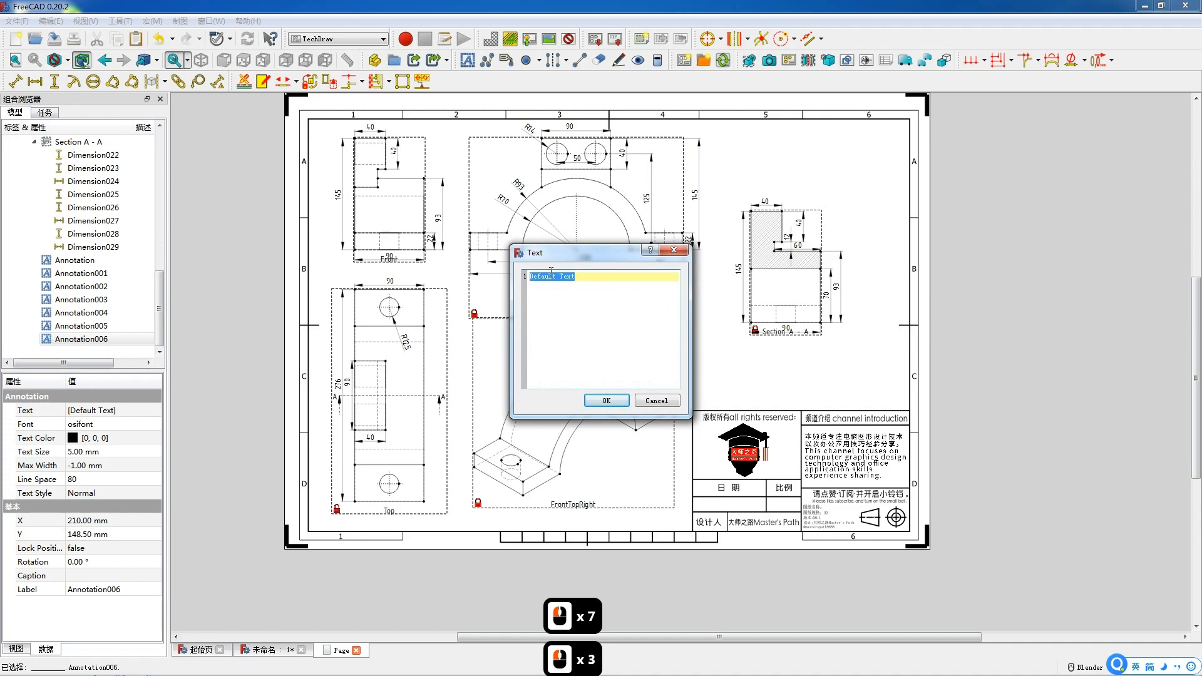
pyautogui.write('qs')
pyautogui.press('BackSpace')
pyautogui.press('BackSpace')
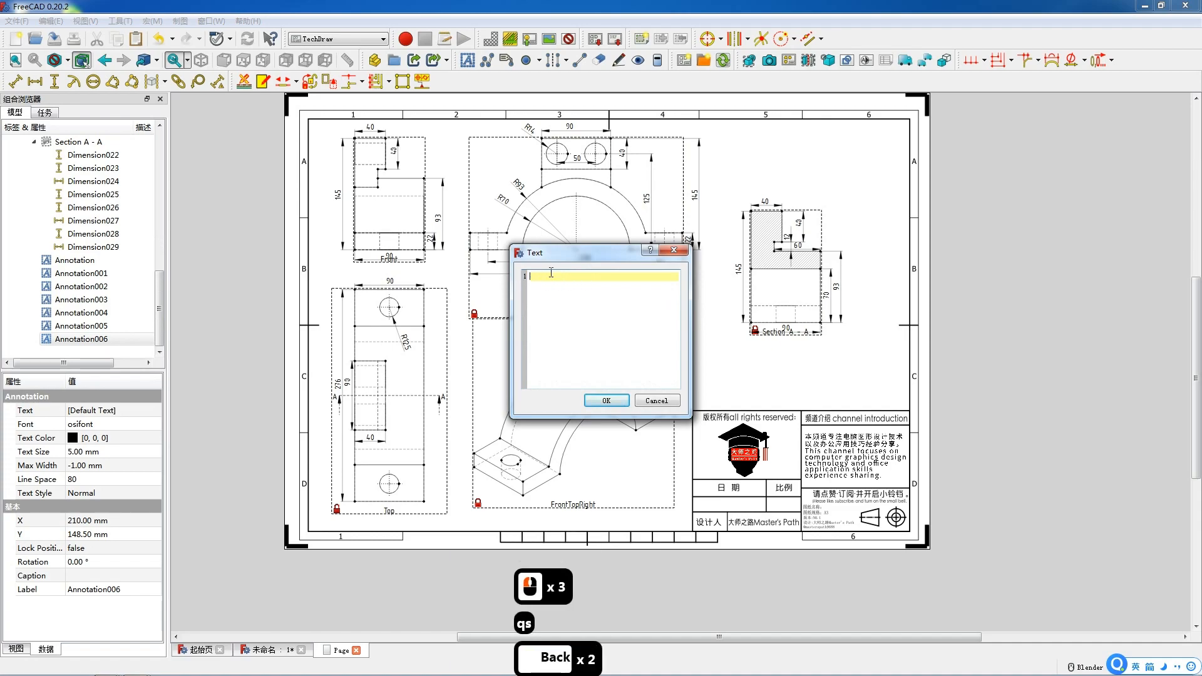
pyautogui.press('shift')
pyautogui.write('q')
pyautogui.press('BackSpace')
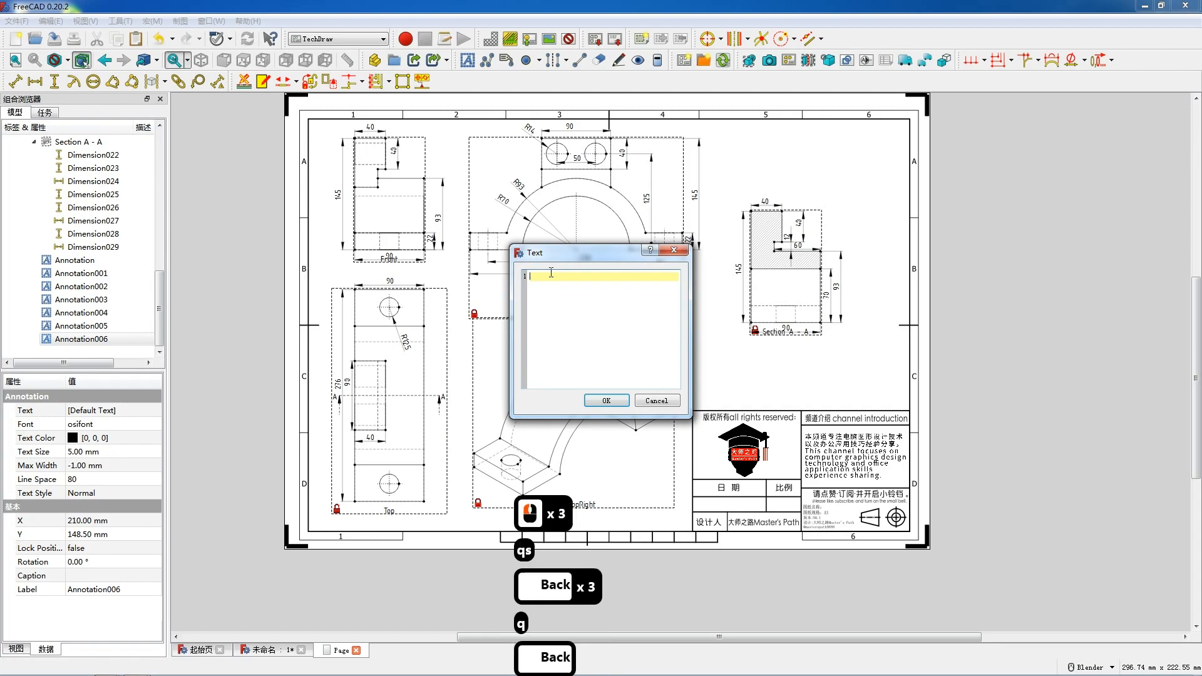
pyautogui.press('shift')
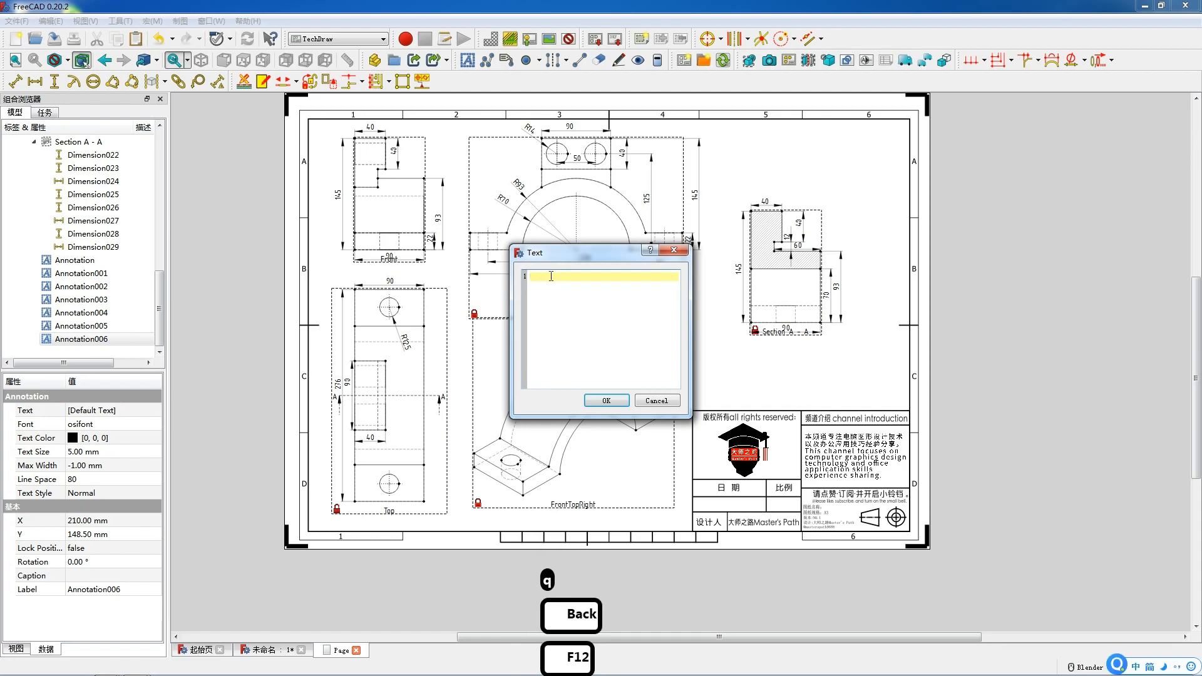
pyautogui.write('前视图')
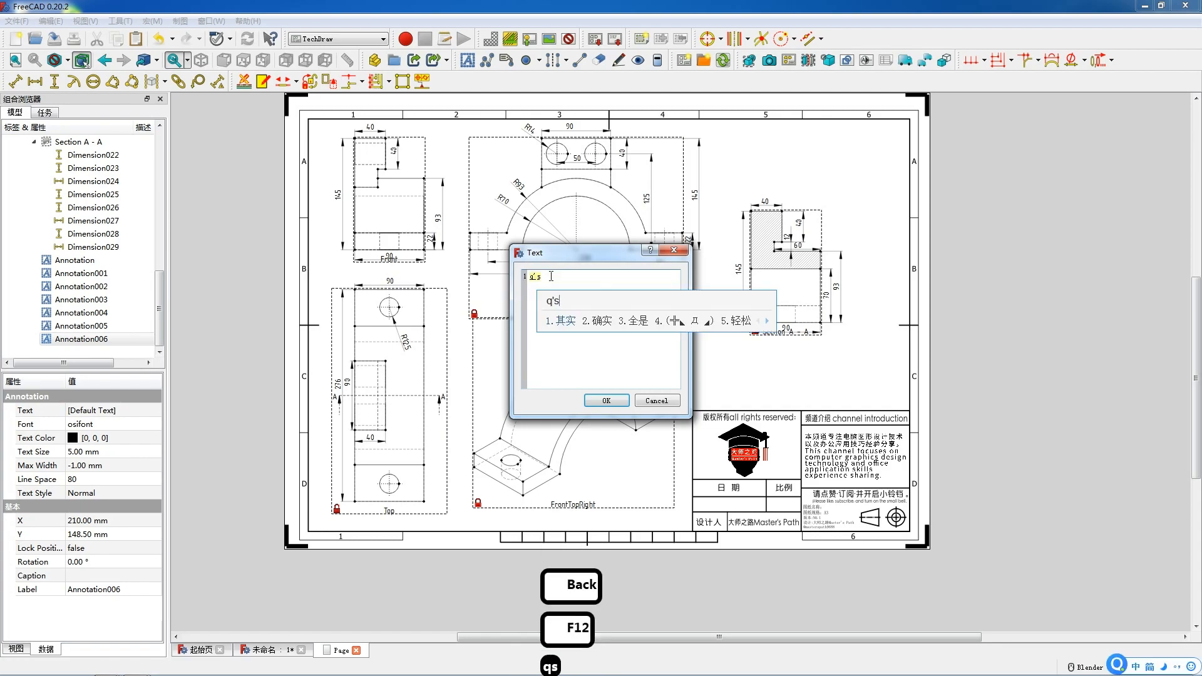
pyautogui.click(604, 401)
pyautogui.moveTo(603, 330)
pyautogui.mouseDown()
pyautogui.moveTo(575, 288)
pyautogui.moveTo(527, 276)
pyautogui.mouseUp()
# Change the next annotation's text to 顶视图 and place it below the Top view.
pyautogui.doubleClick(604, 322)
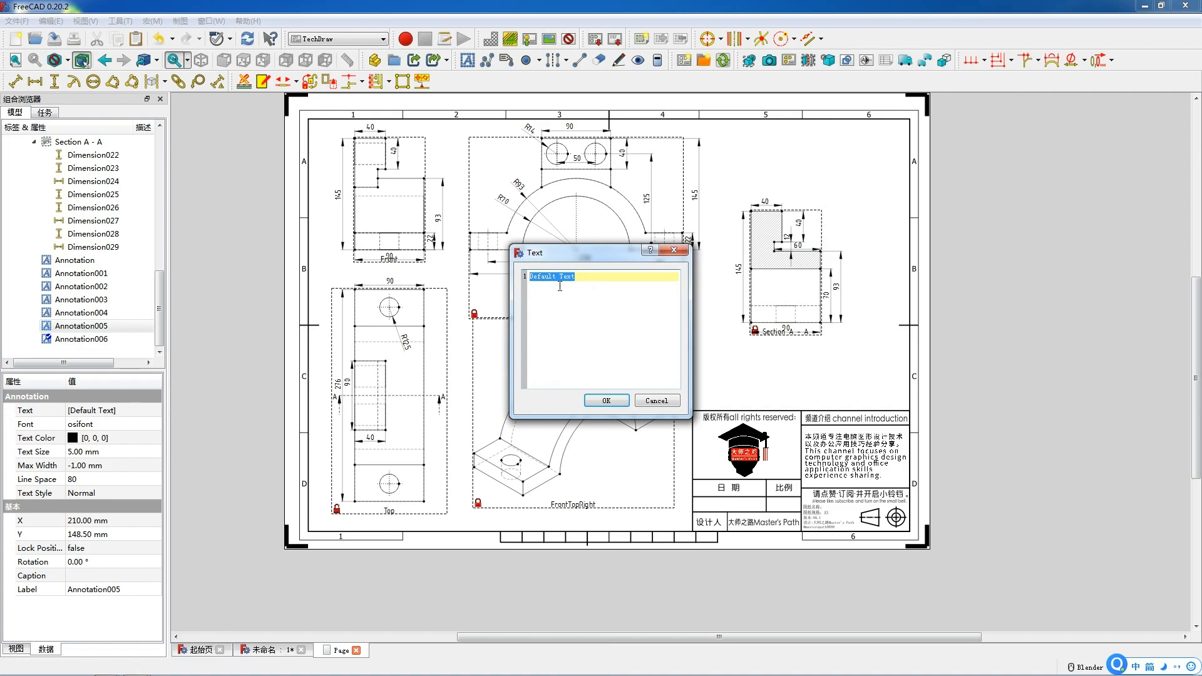
pyautogui.write('顶视图')
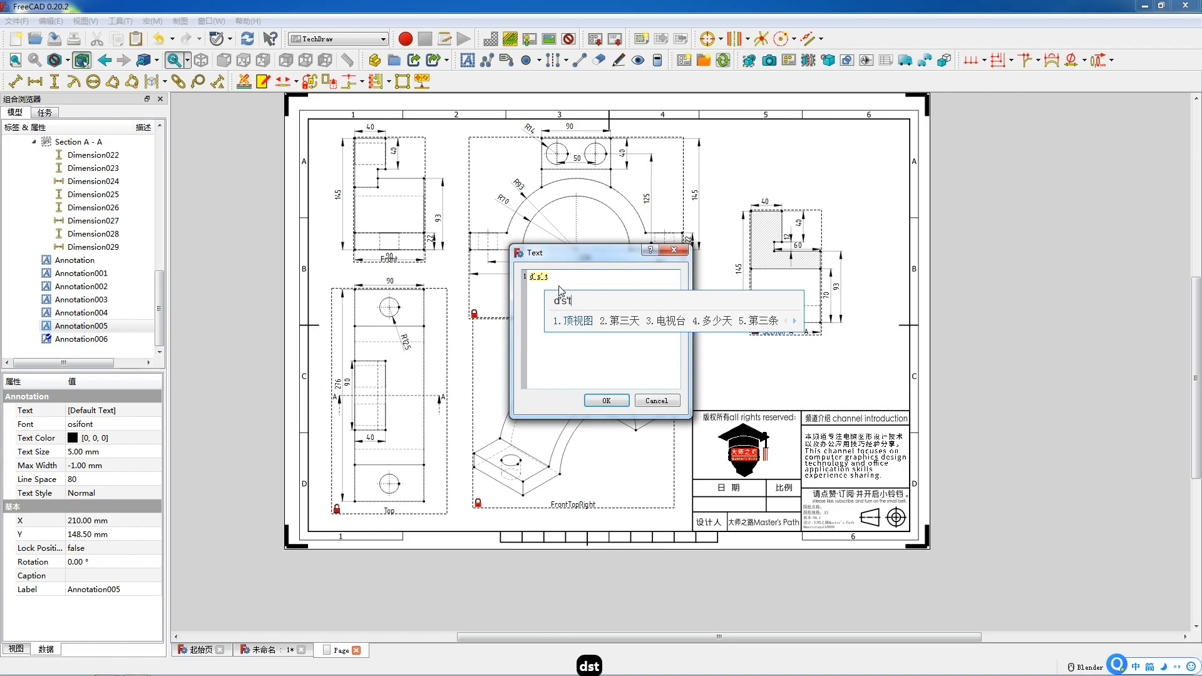
pyautogui.click(606, 402)
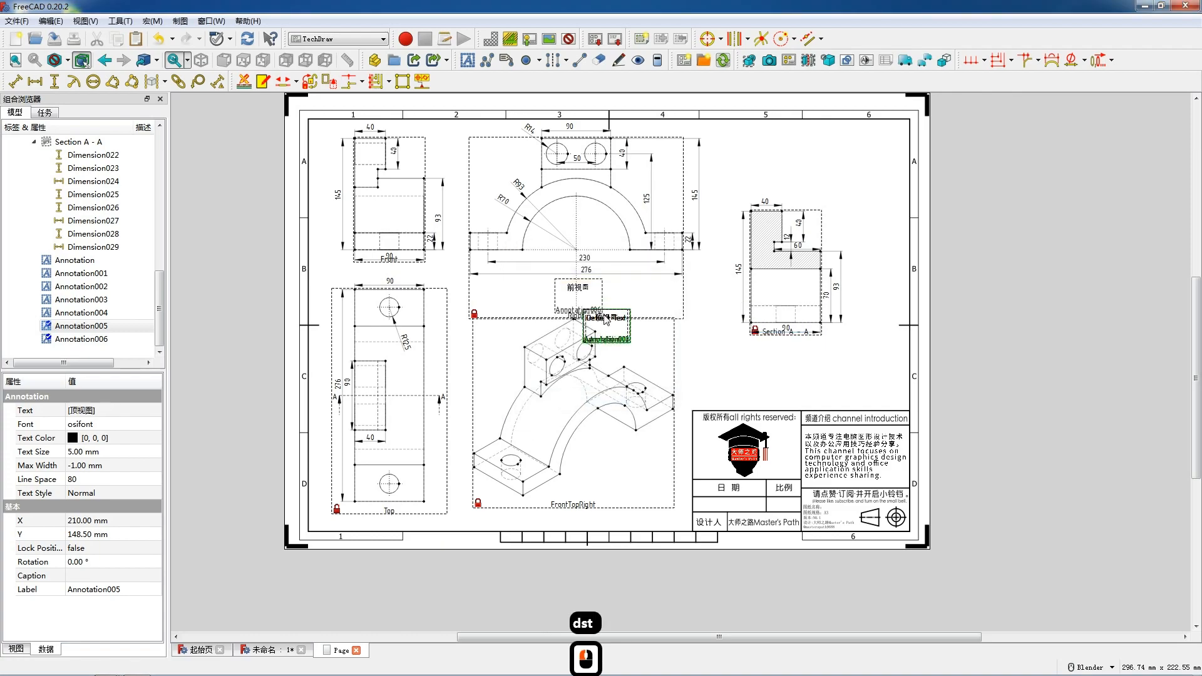
pyautogui.moveTo(605, 318)
pyautogui.mouseDown()
pyautogui.moveTo(410, 512)
pyautogui.moveTo(388, 514)
pyautogui.mouseUp()
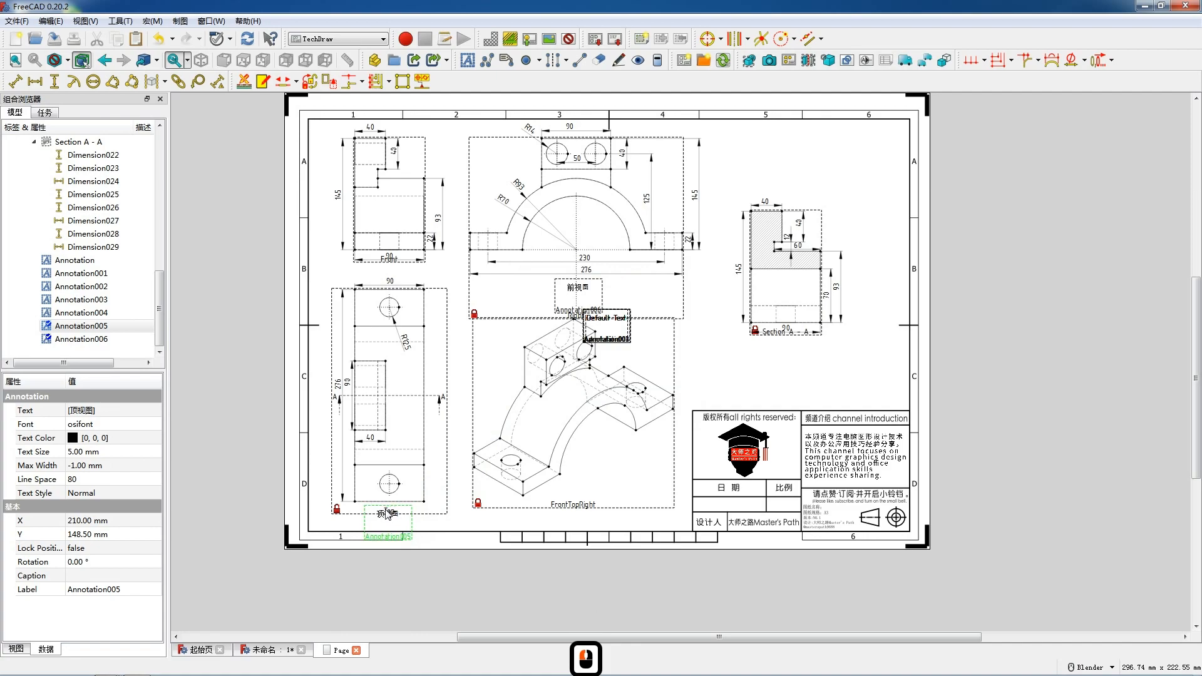
pyautogui.click(390, 513)
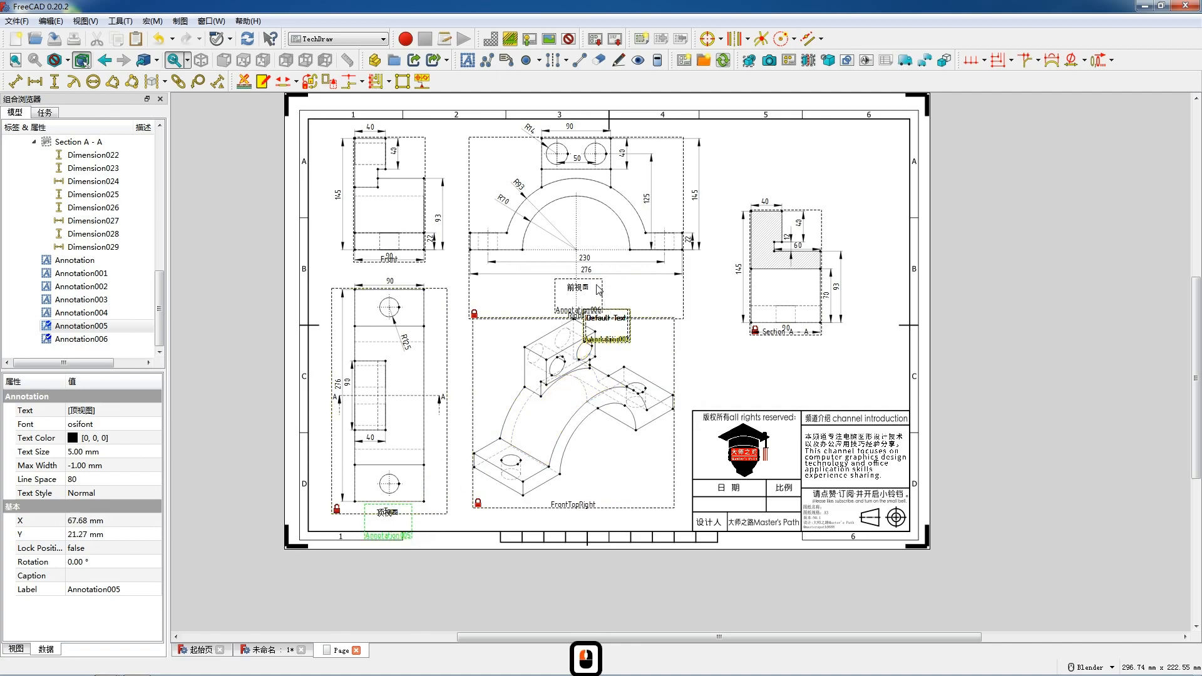
# Move the 前视图 annotation below the Front view.
pyautogui.moveTo(574, 289); pyautogui.dragTo(390, 270)
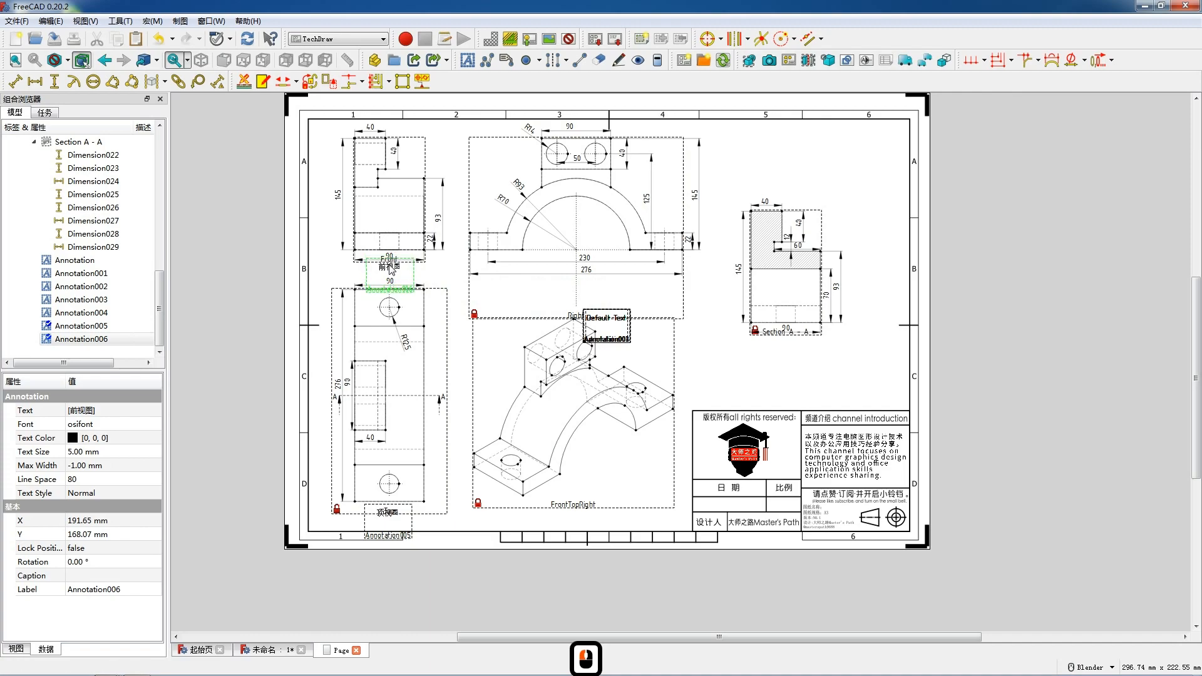
# Change the next annotation's text to 右视图 and move it below the middle view with the arch.
pyautogui.doubleClick(605, 320)
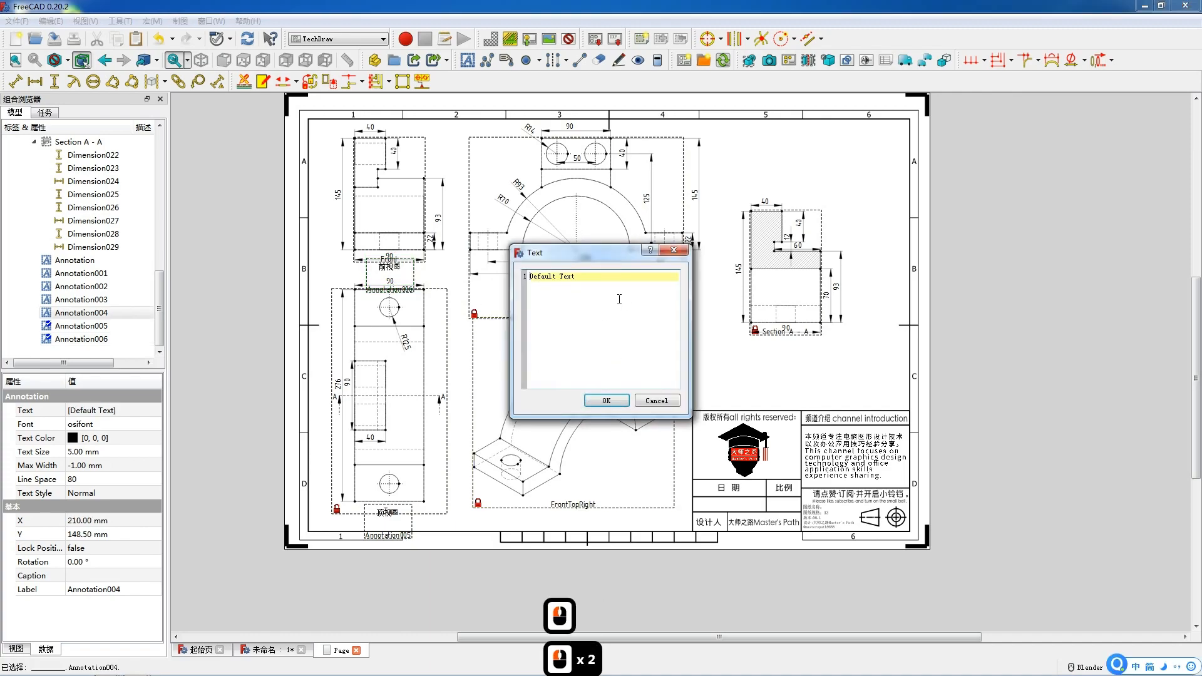
pyautogui.moveTo(575, 276); pyautogui.dragTo(530, 307)
pyautogui.write('youst')
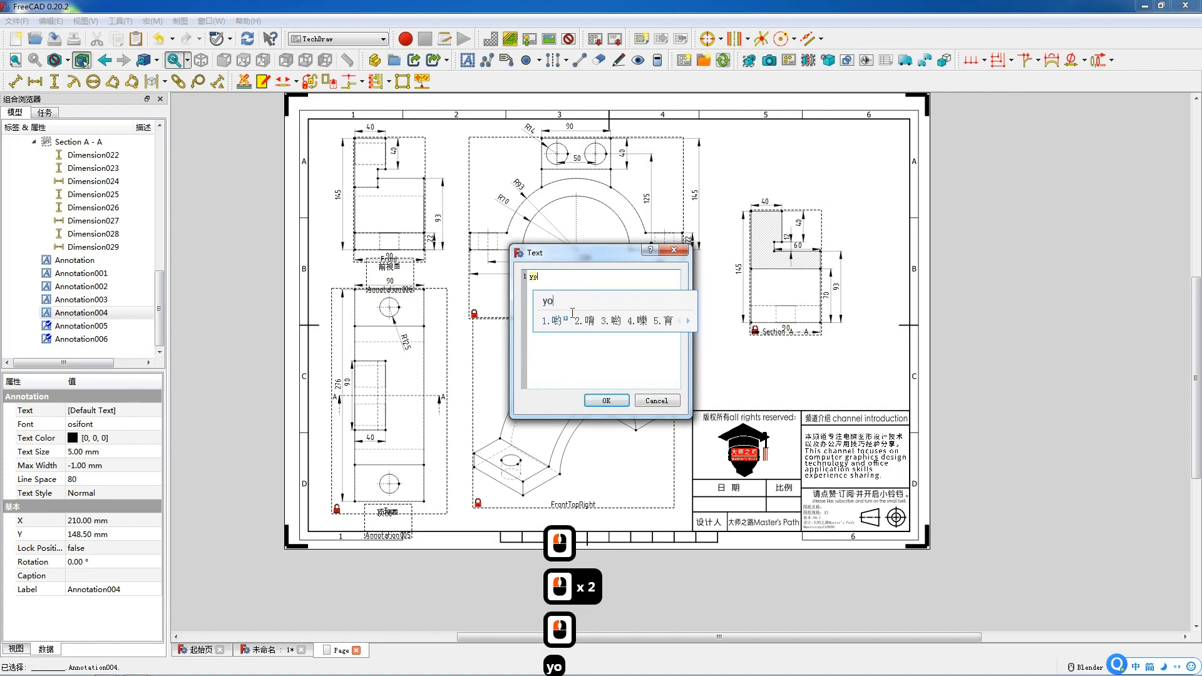
pyautogui.press('space')
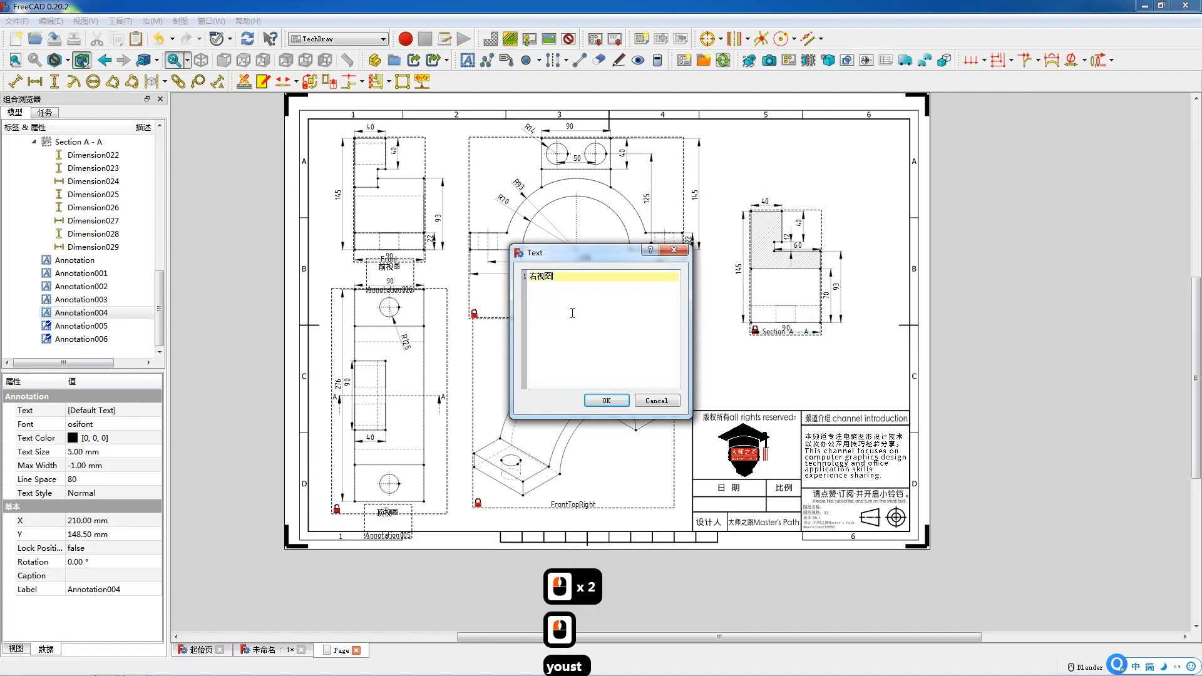
pyautogui.click(605, 401)
pyautogui.moveTo(605, 322); pyautogui.dragTo(577, 294)
# Change the next annotation's text to a 剖面图 A-A label and move it below the Section A-A view.
pyautogui.doubleClick(606, 322)
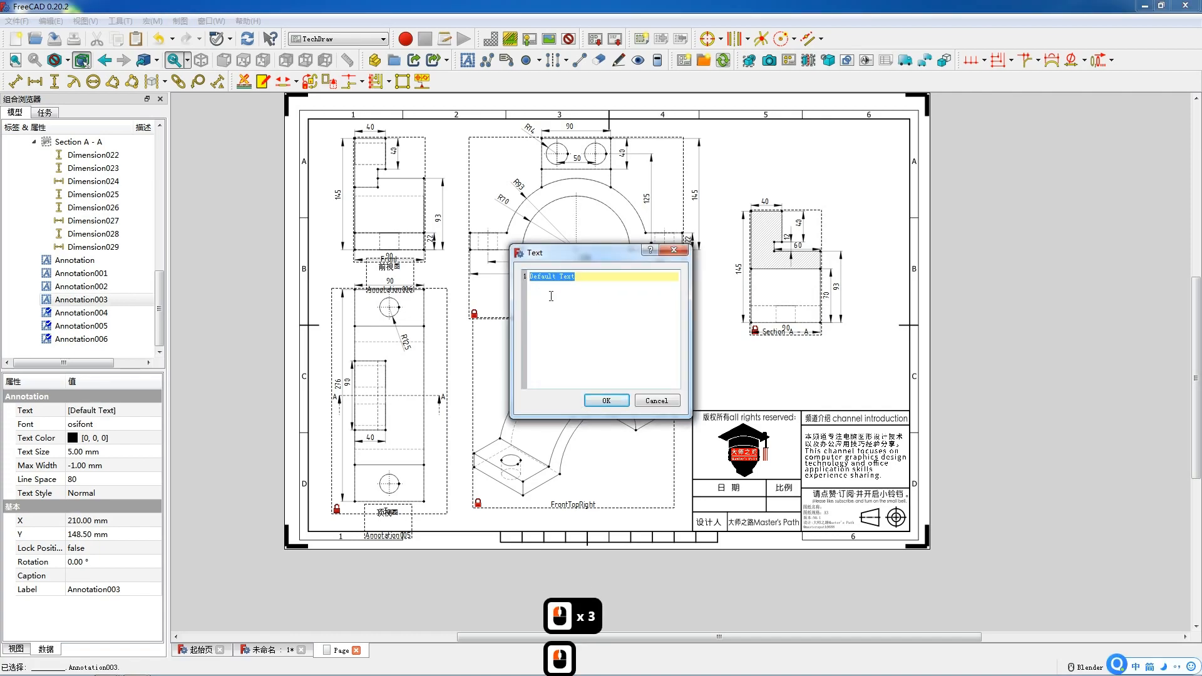
pyautogui.write('pmt')
pyautogui.press('space')
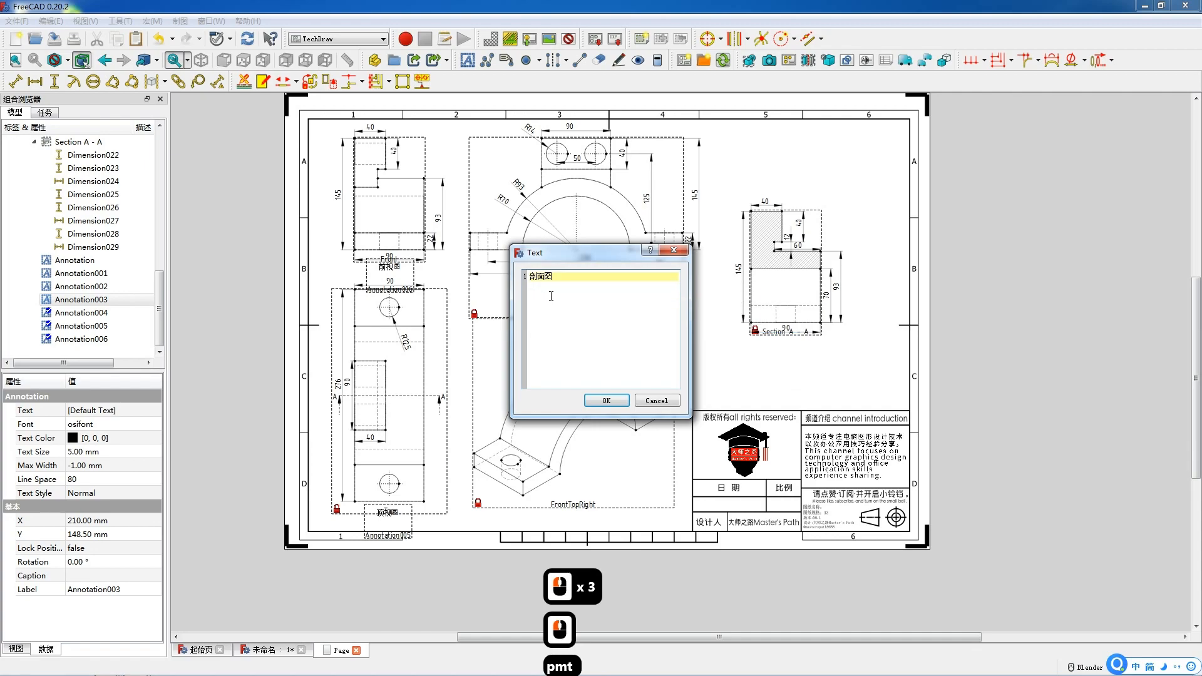
pyautogui.write('A-')
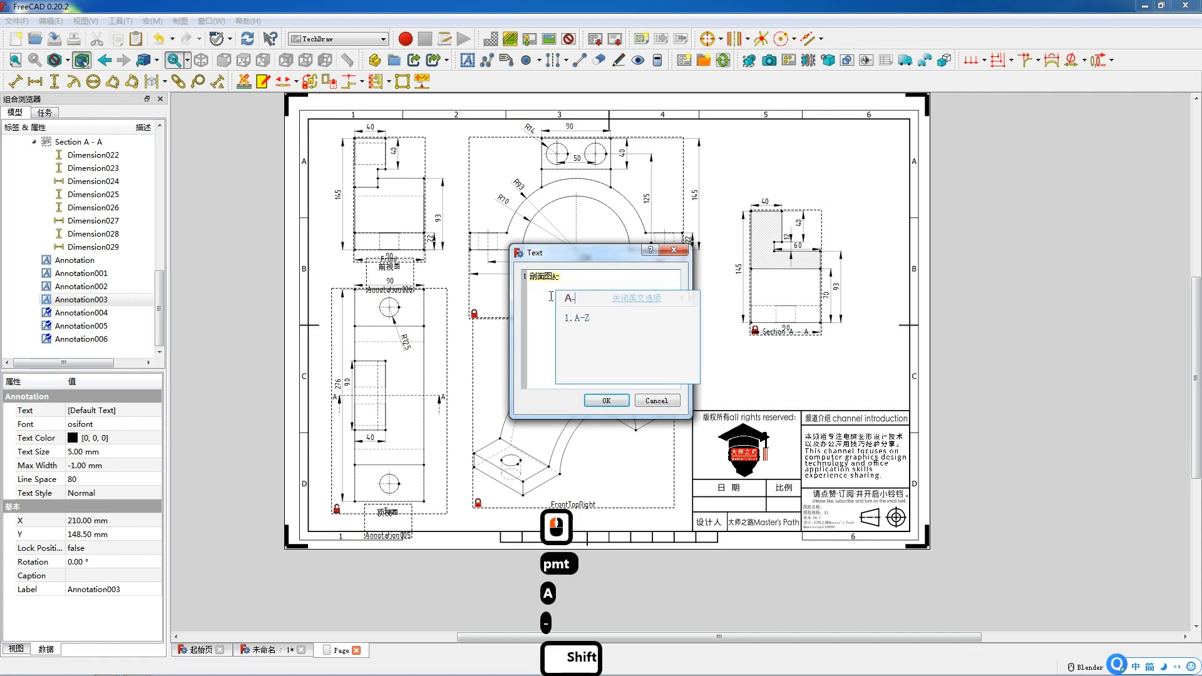
pyautogui.write('A')
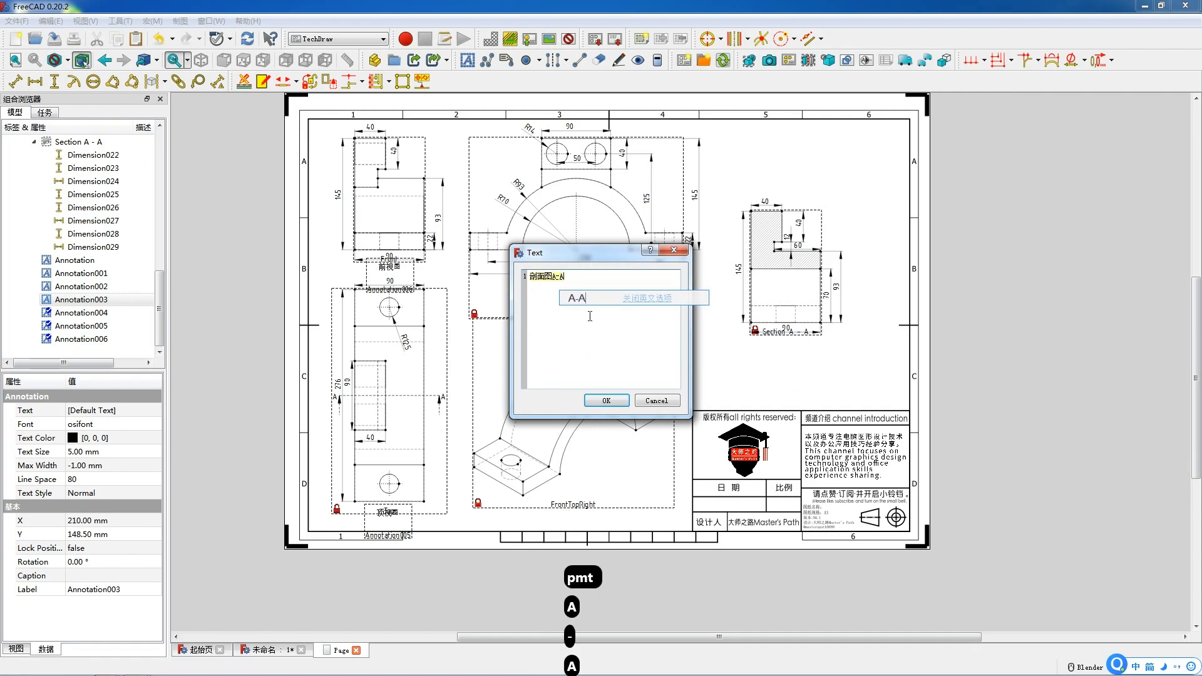
pyautogui.click(577, 301)
pyautogui.click(605, 401)
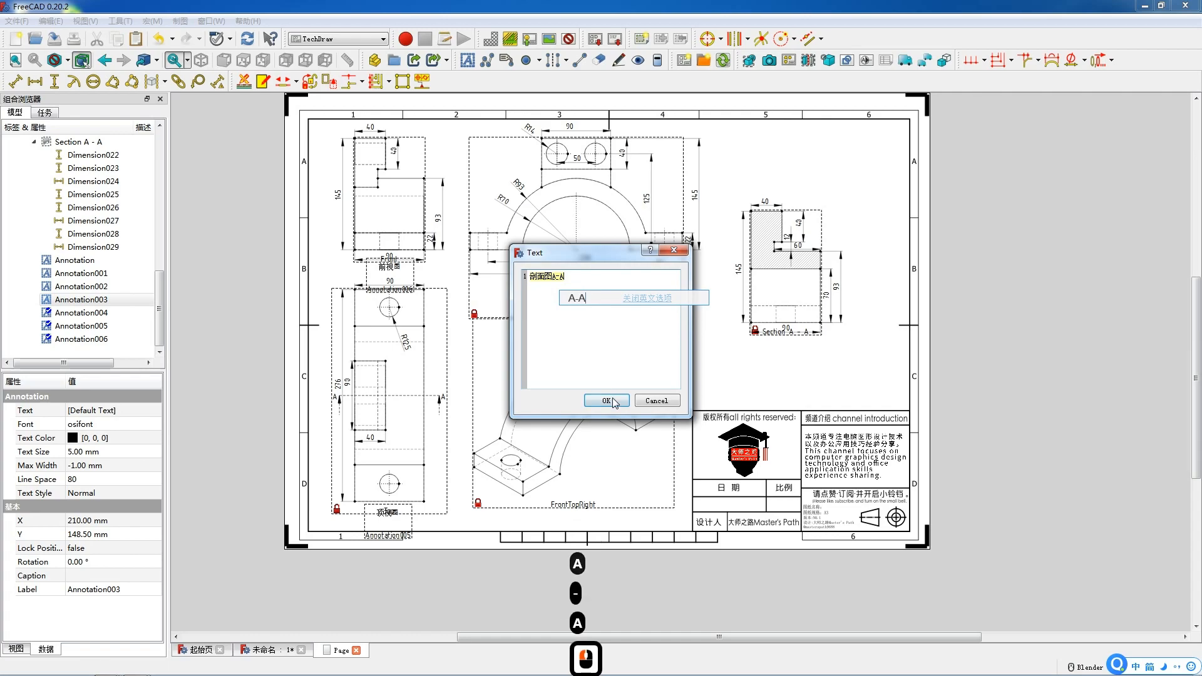
pyautogui.moveTo(606, 330); pyautogui.dragTo(791, 349)
# Remove the duplicated characters so the section label reads 剖面图A-A.
pyautogui.doubleClick(791, 349)
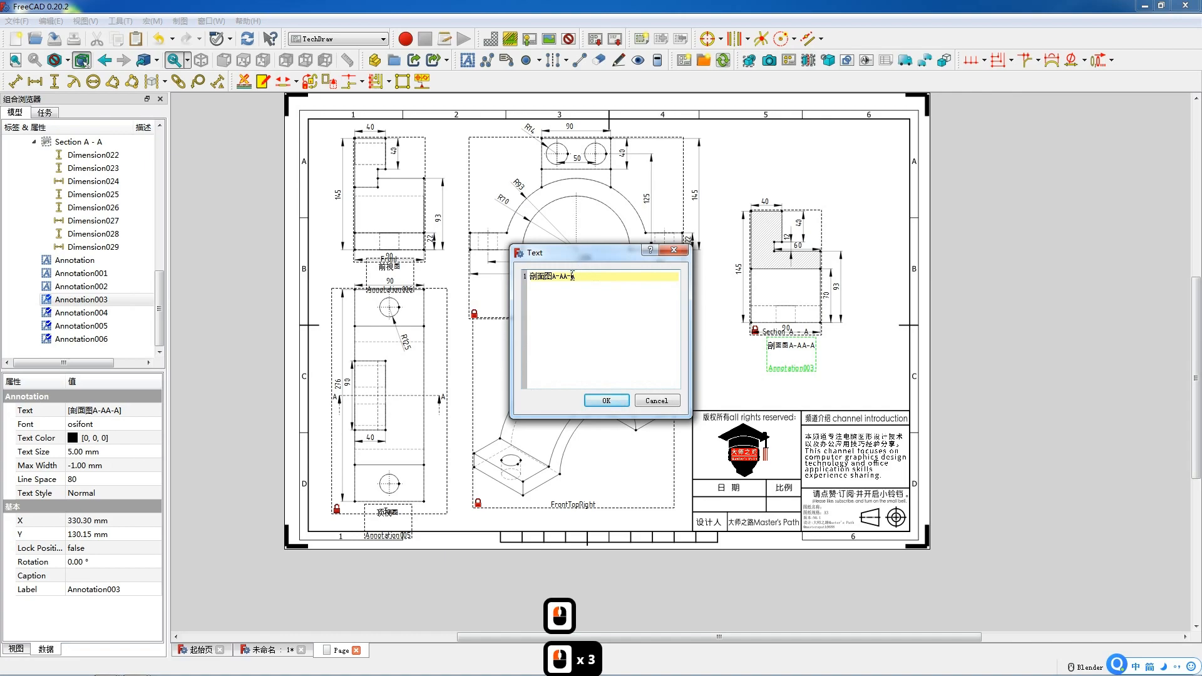
pyautogui.press('BackSpace')
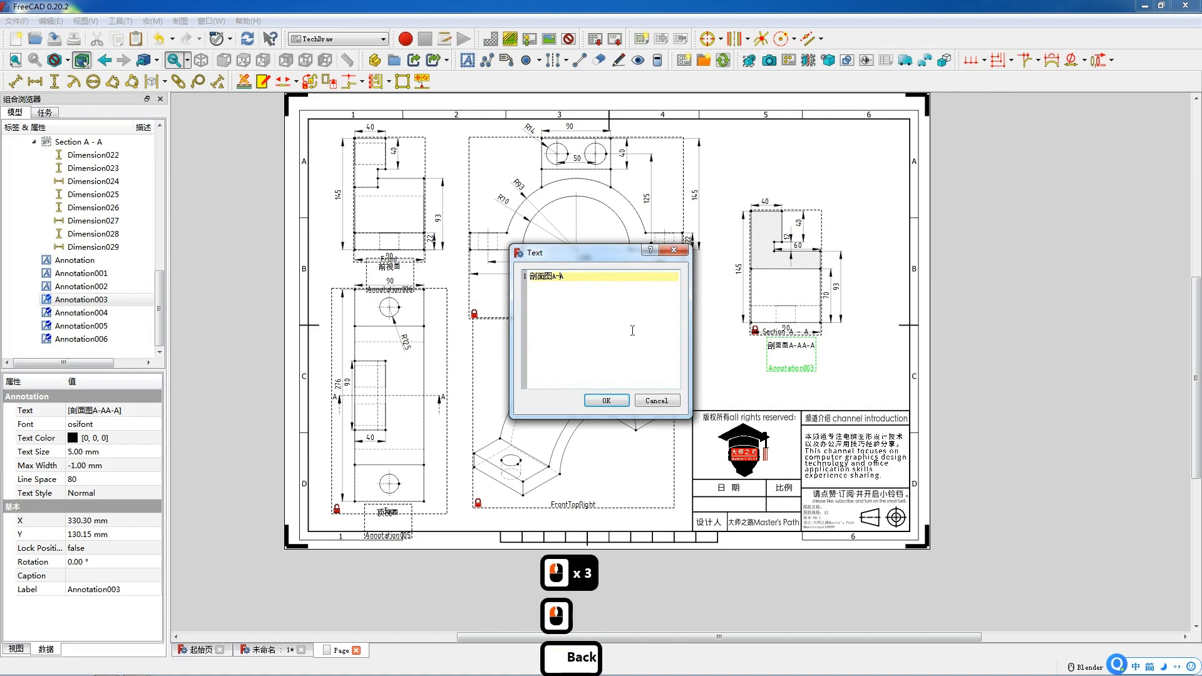
pyautogui.click(606, 400)
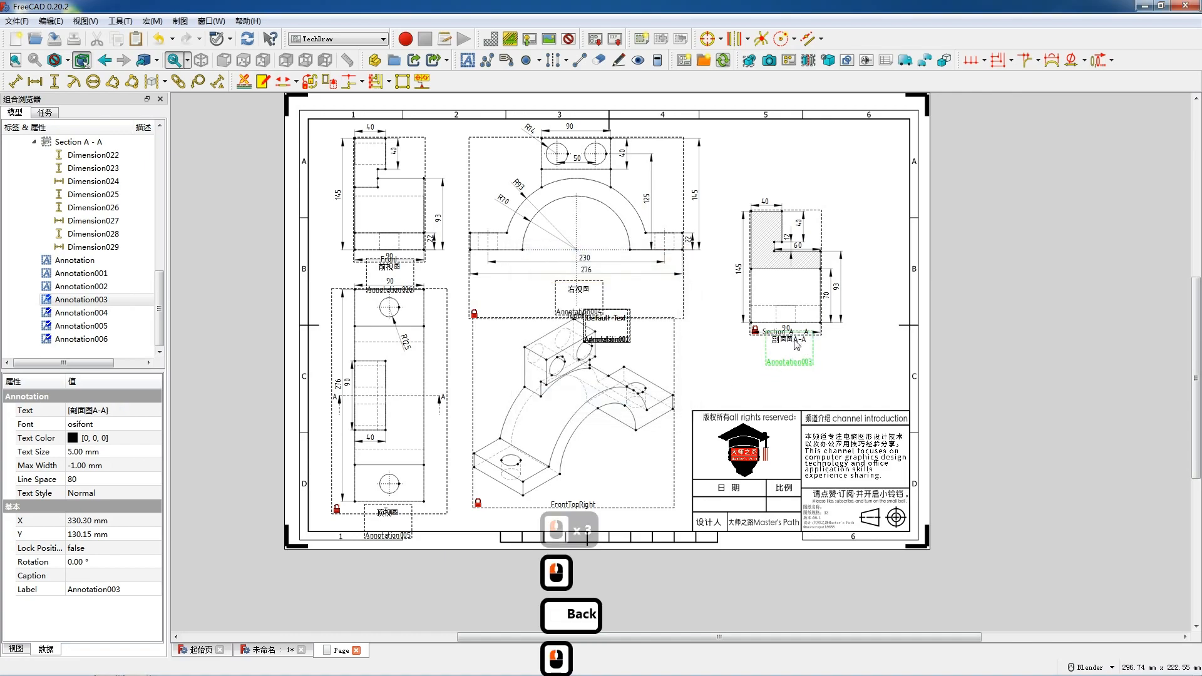
# Change the next annotation's text to 透视图 and move it below the isometric view.
pyautogui.doubleClick(604, 321)
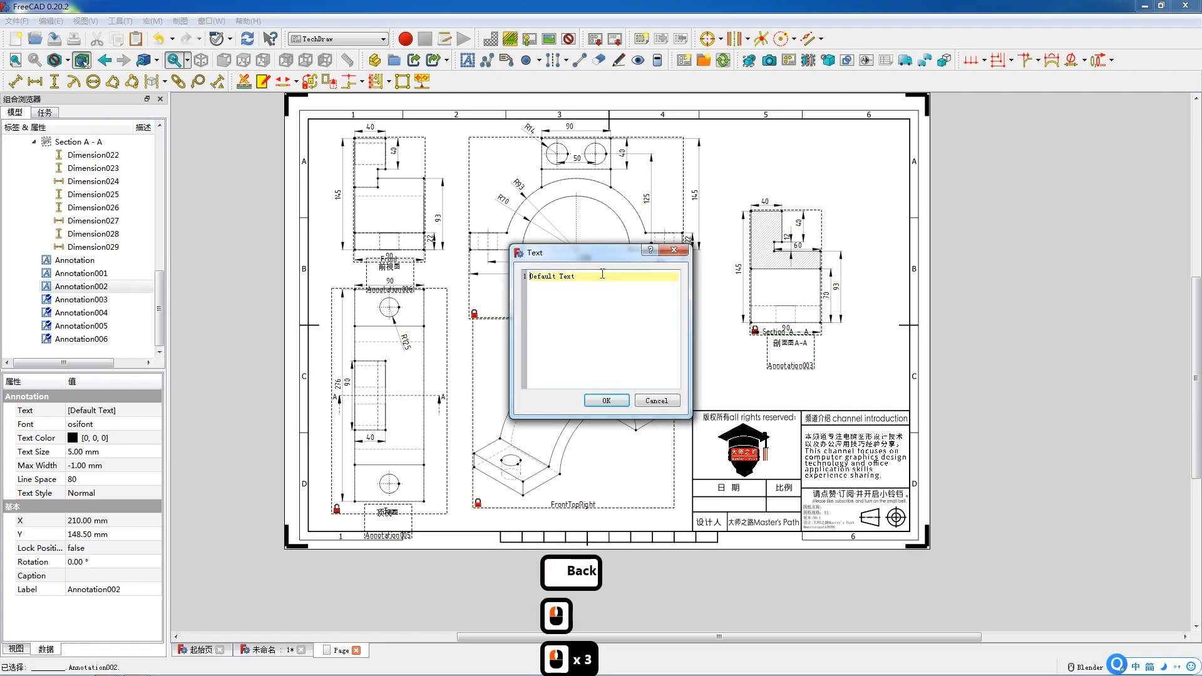
pyautogui.moveTo(601, 274); pyautogui.dragTo(511, 273)
pyautogui.write('透视图')
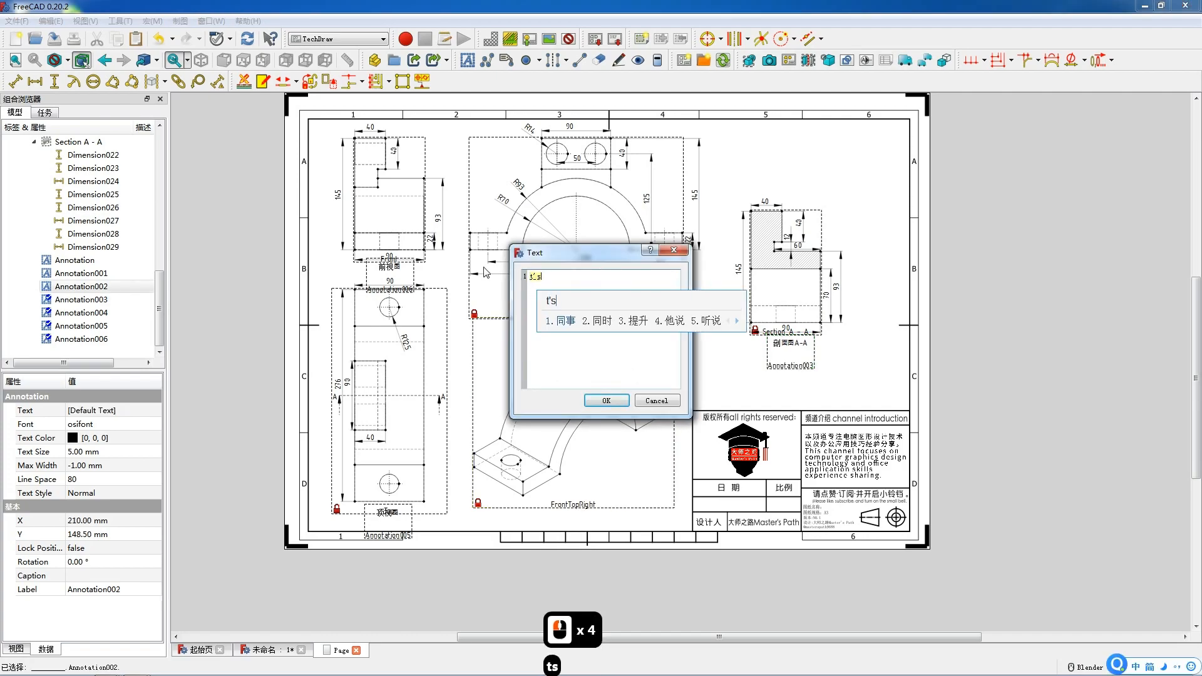
pyautogui.click(604, 400)
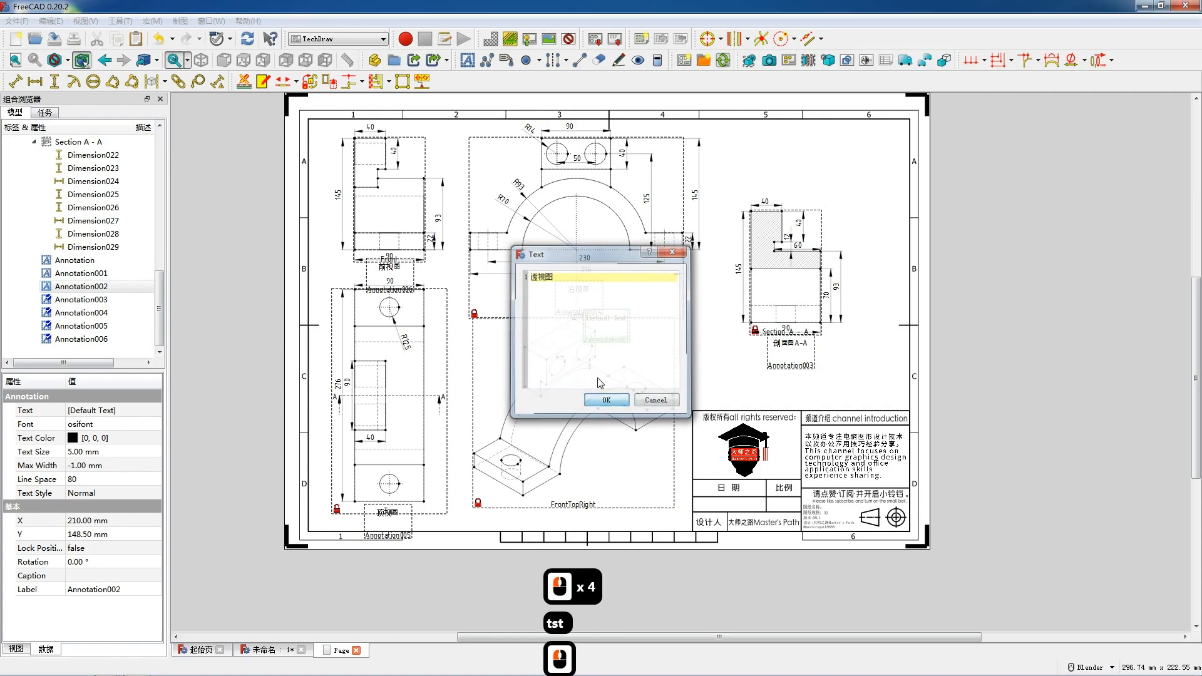
pyautogui.moveTo(607, 325); pyautogui.dragTo(571, 517)
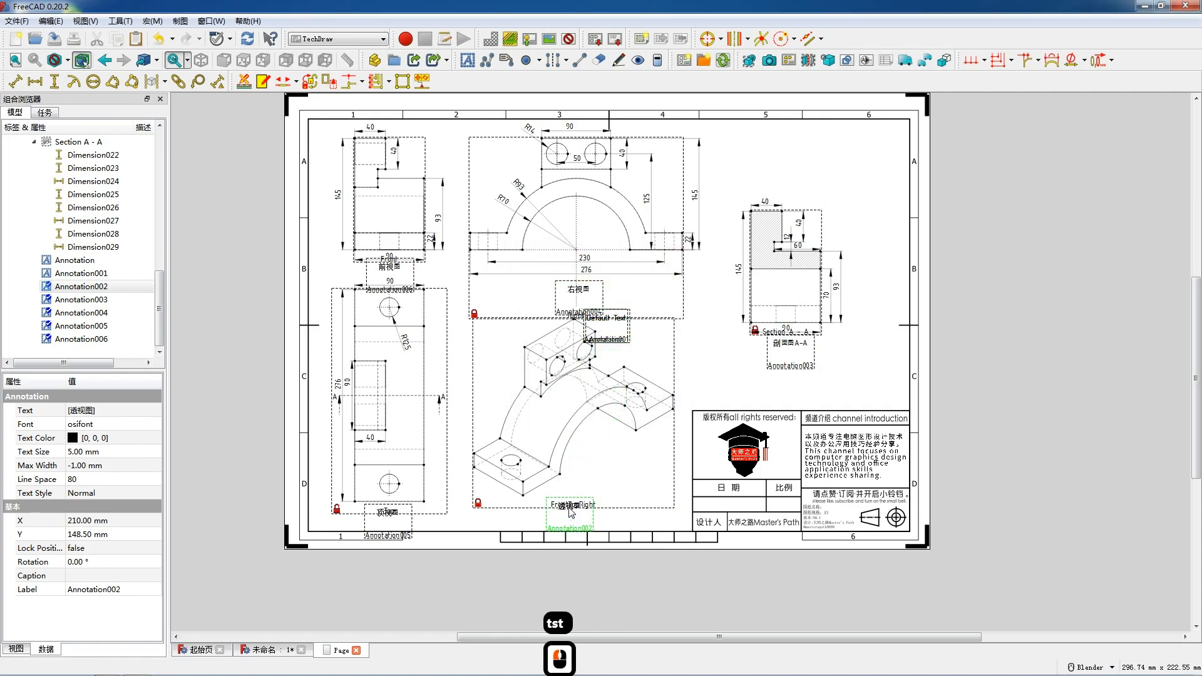
# Change the next annotation's text to 2023.06.13 and place it in the title block's date cell.
pyautogui.doubleClick(613, 326)
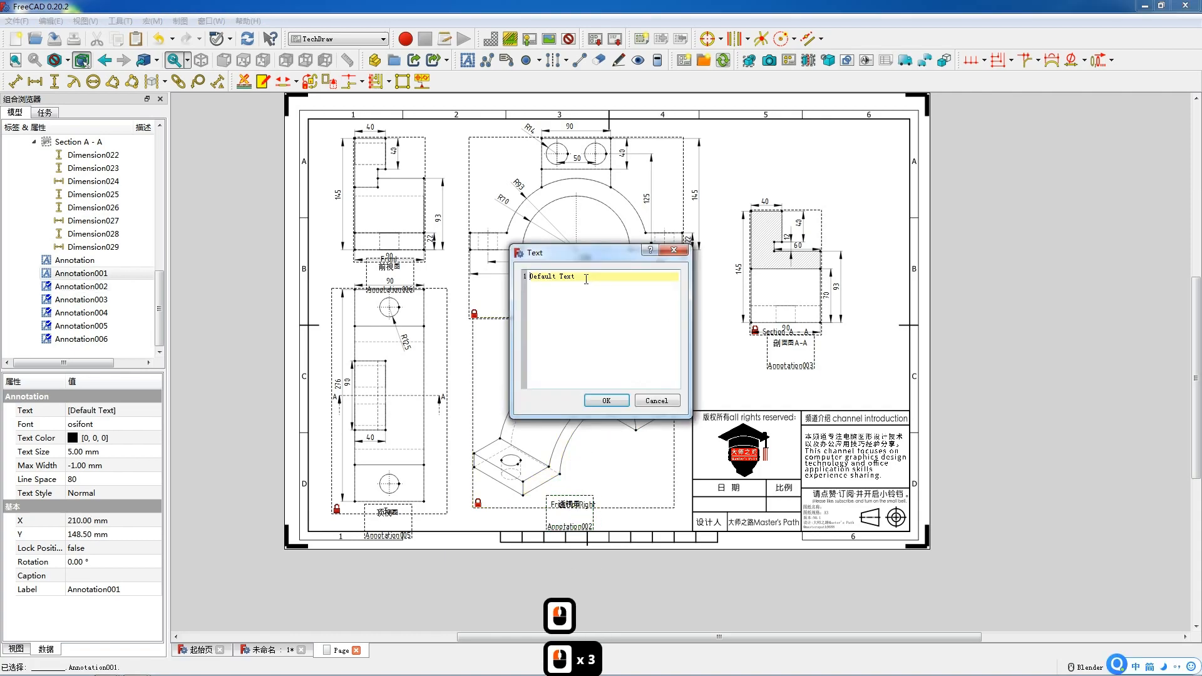
pyautogui.click(527, 278)
pyautogui.write('202')
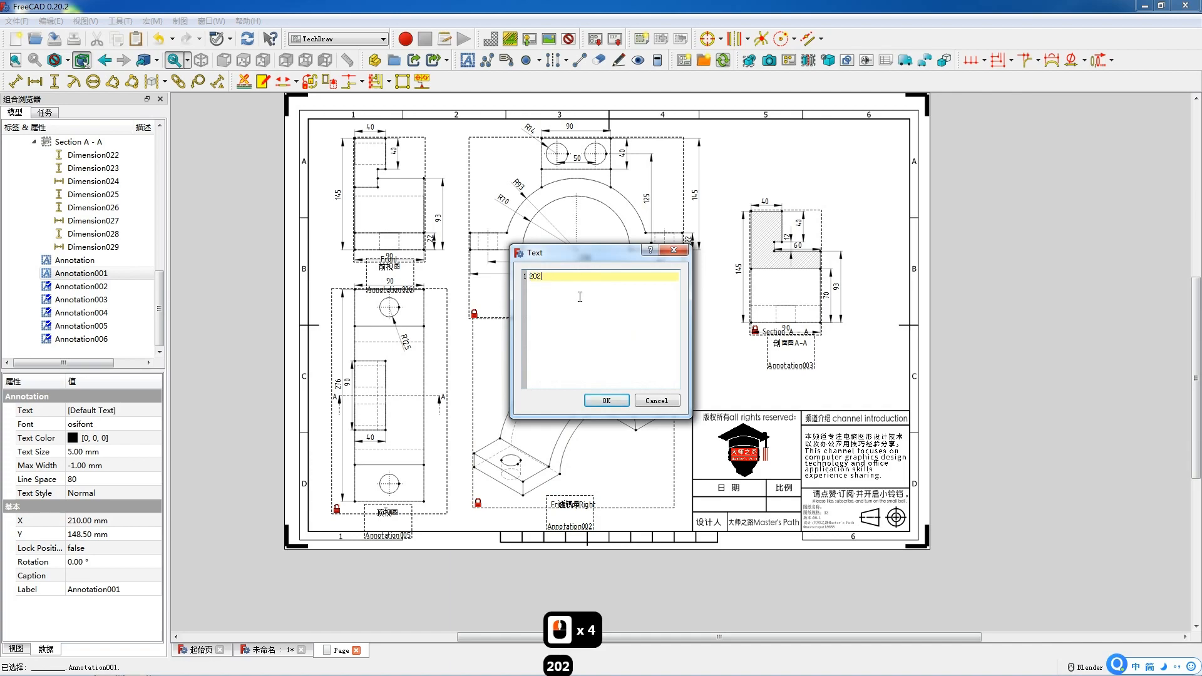
pyautogui.write('3.0')
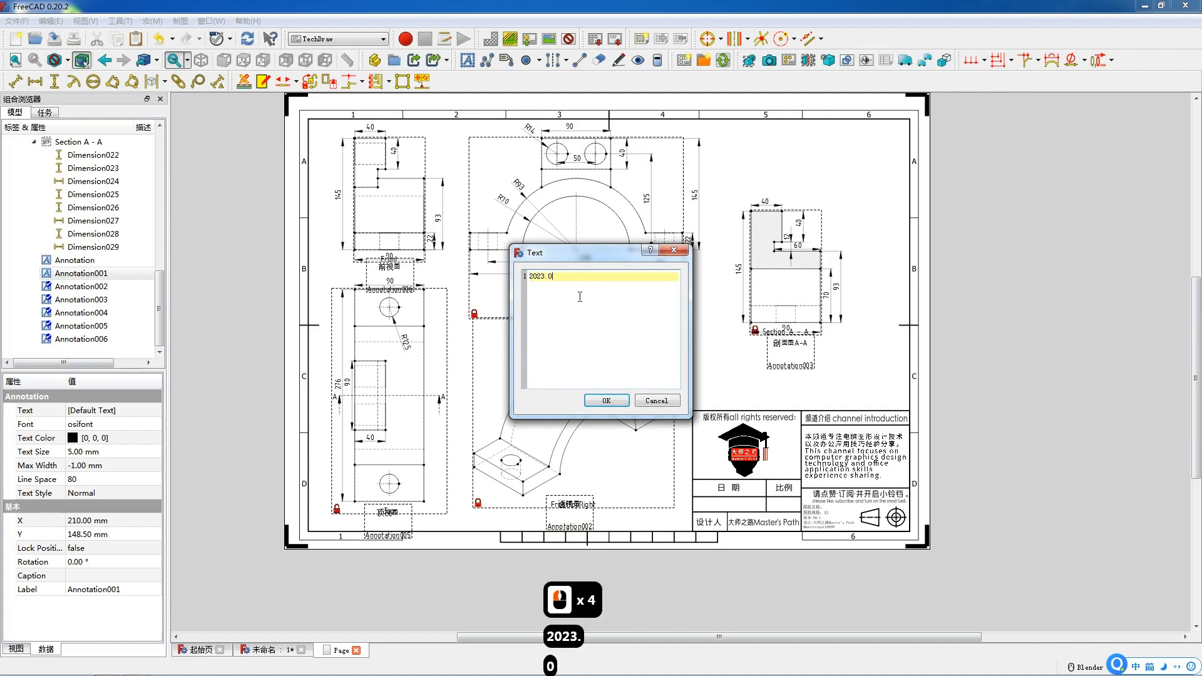
pyautogui.write('6.13')
pyautogui.click(606, 401)
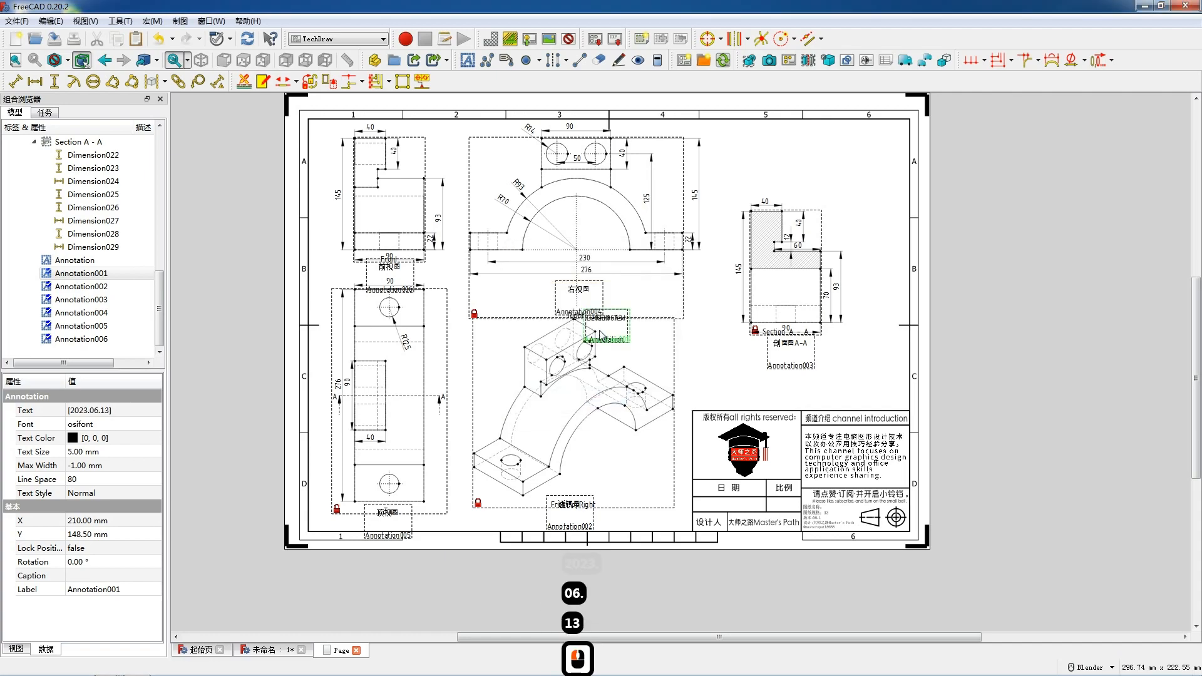
pyautogui.moveTo(605, 327); pyautogui.dragTo(727, 506)
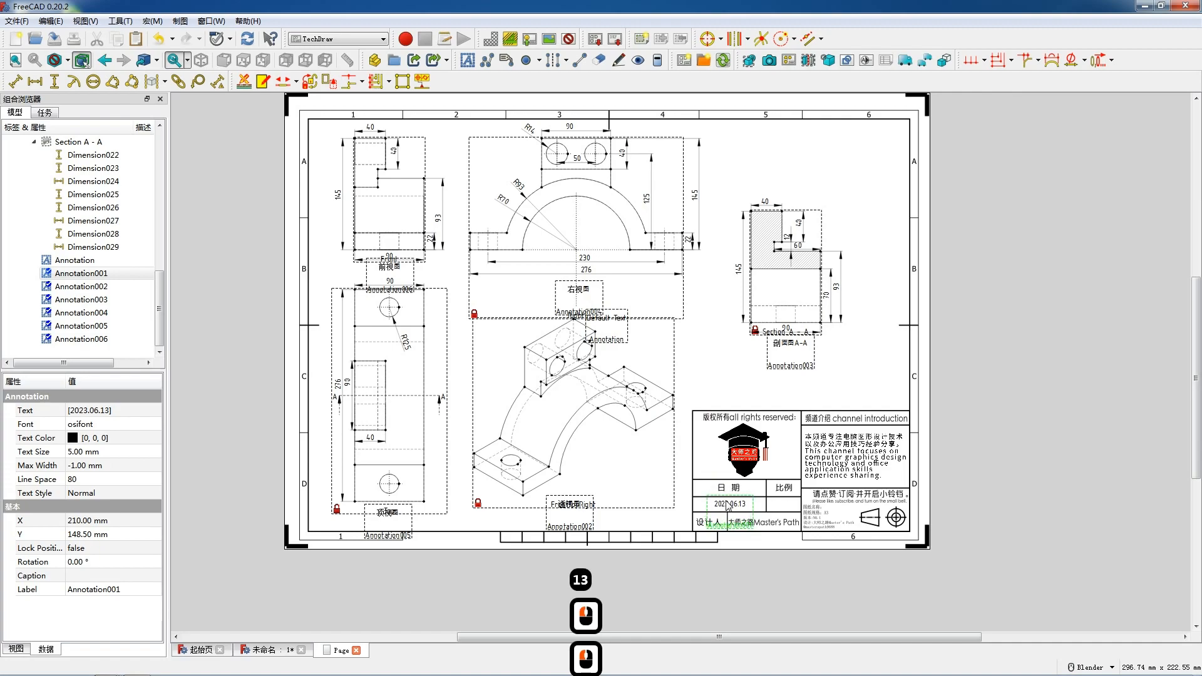
# Change the last annotation's text to 机械产品零件045.
pyautogui.doubleClick(606, 317)
pyautogui.tripleClick(550, 275)
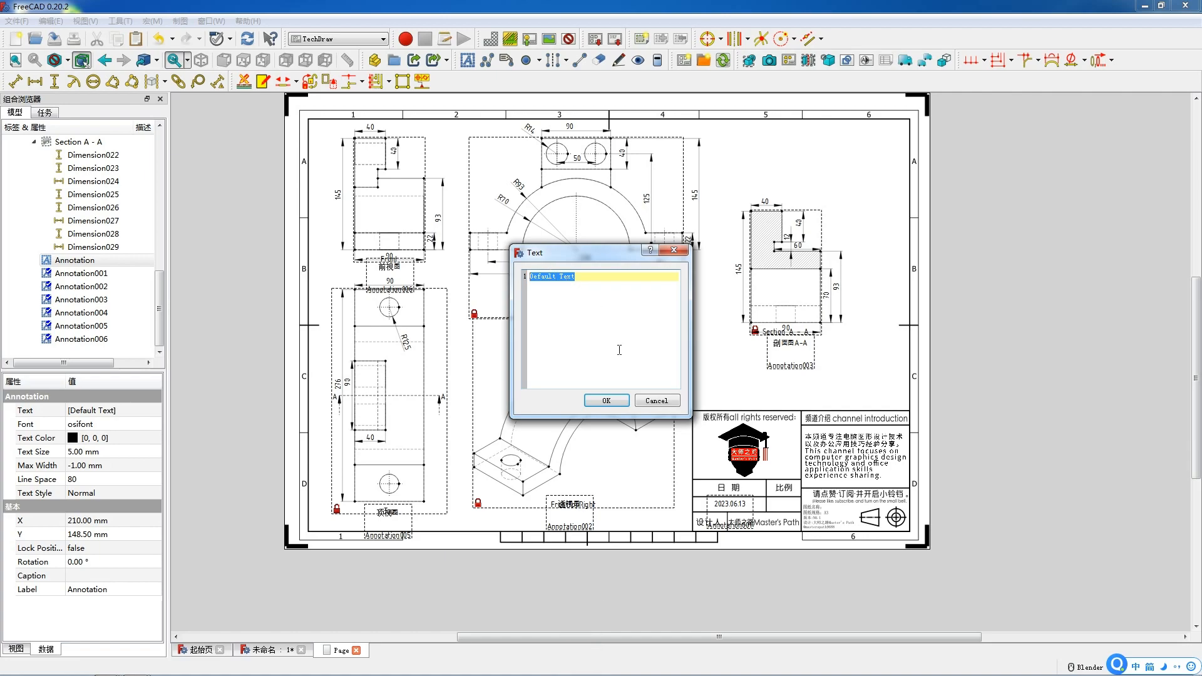
pyautogui.write('jix')
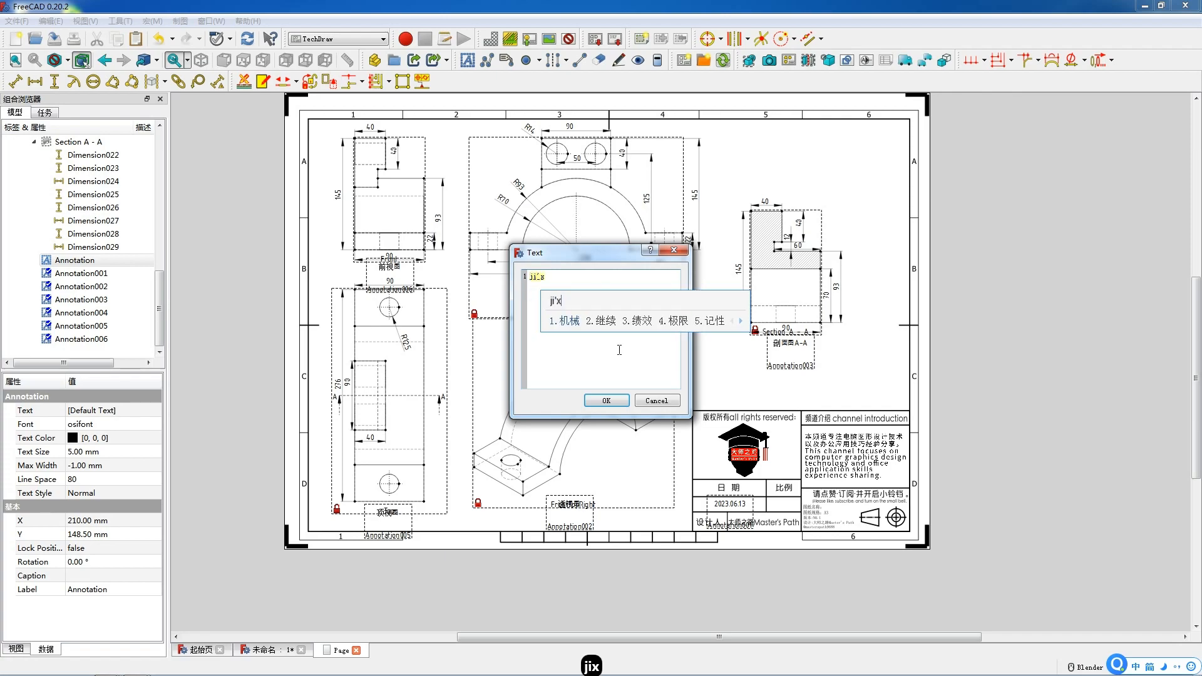
pyautogui.press('space')
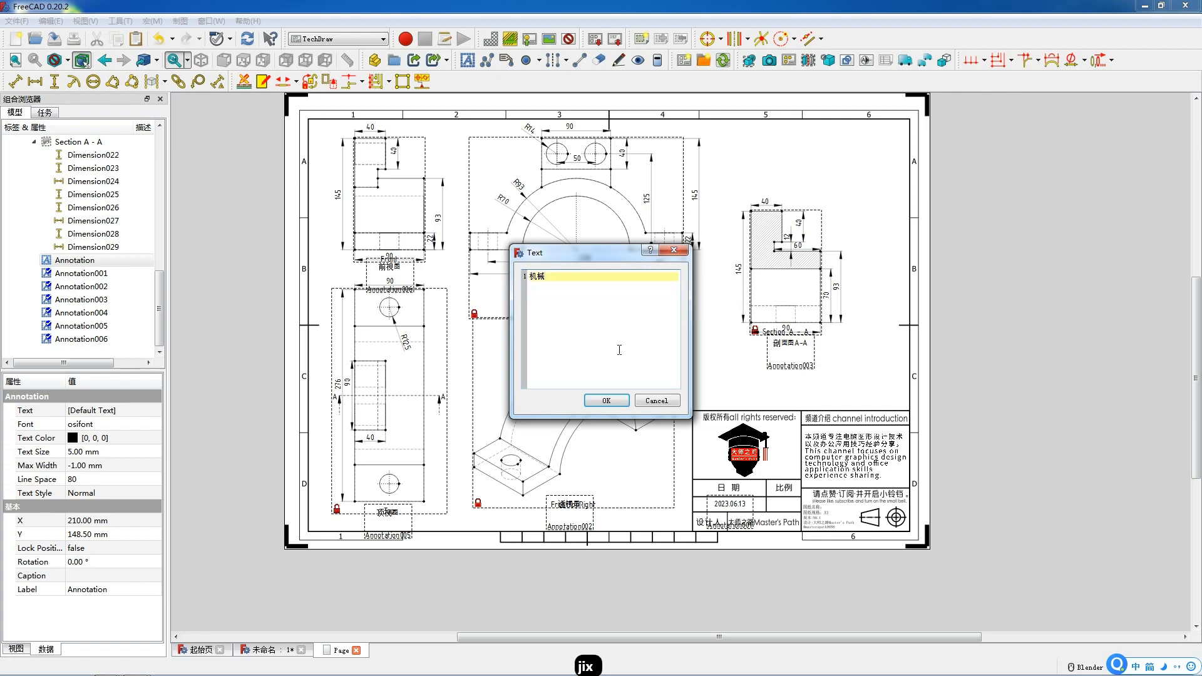
pyautogui.write('cp')
pyautogui.press('space')
pyautogui.write('lj')
pyautogui.press('space')
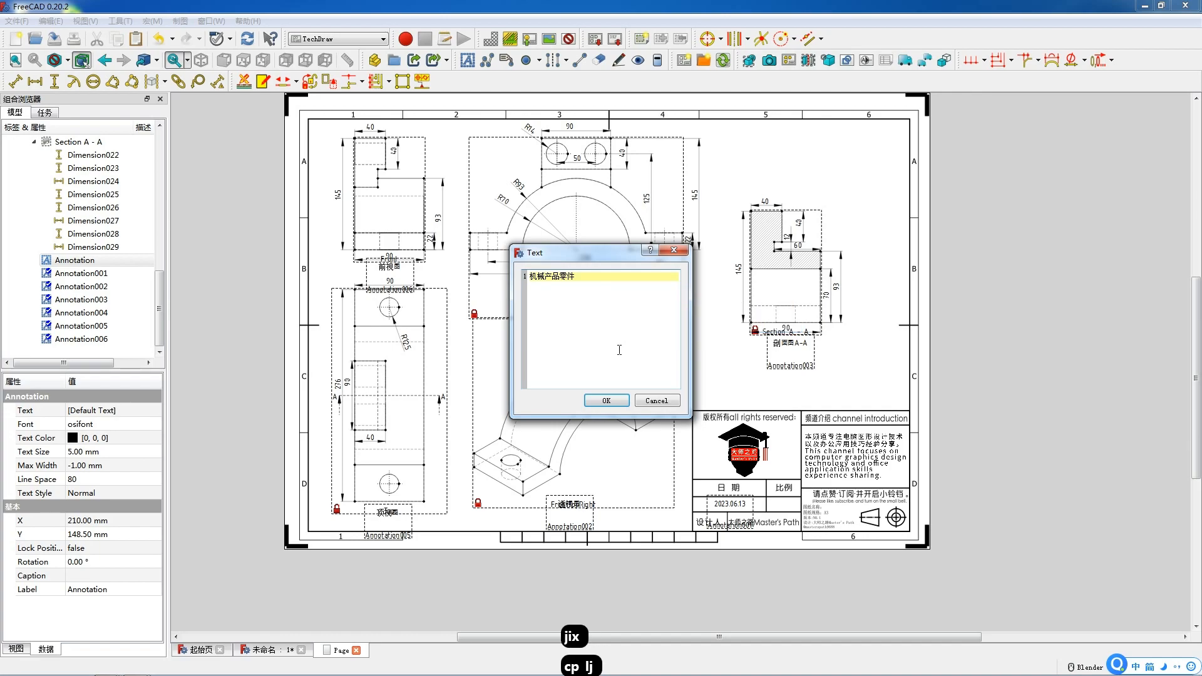
pyautogui.write('0')
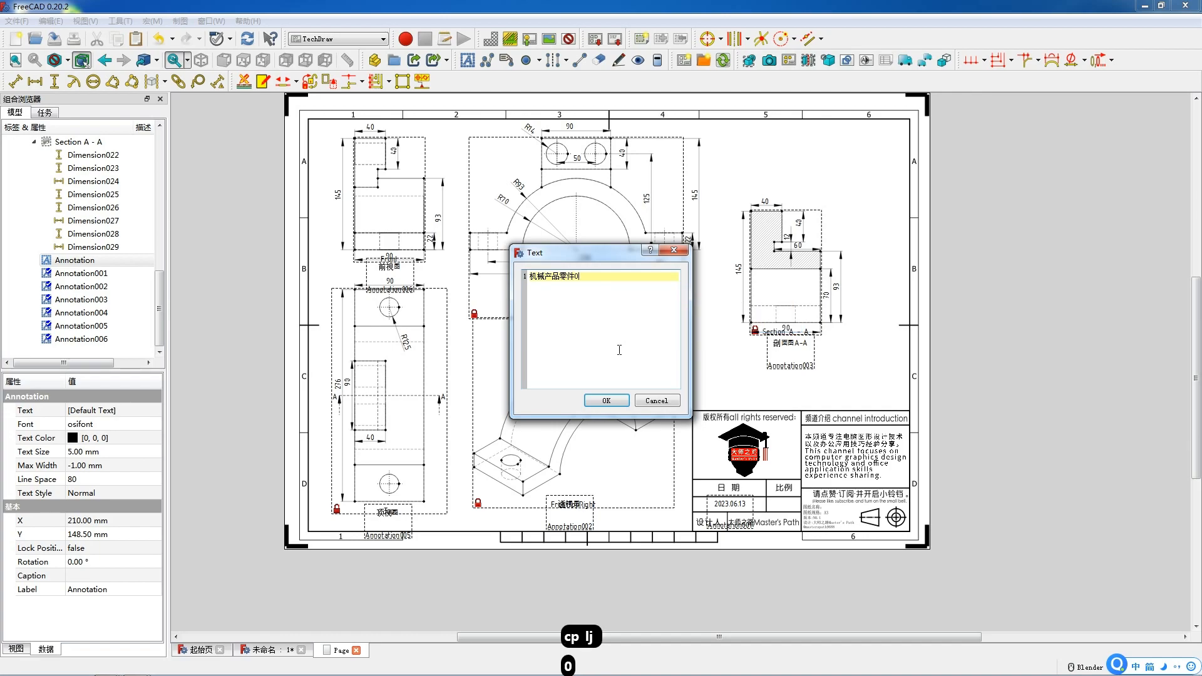
pyautogui.write('4')
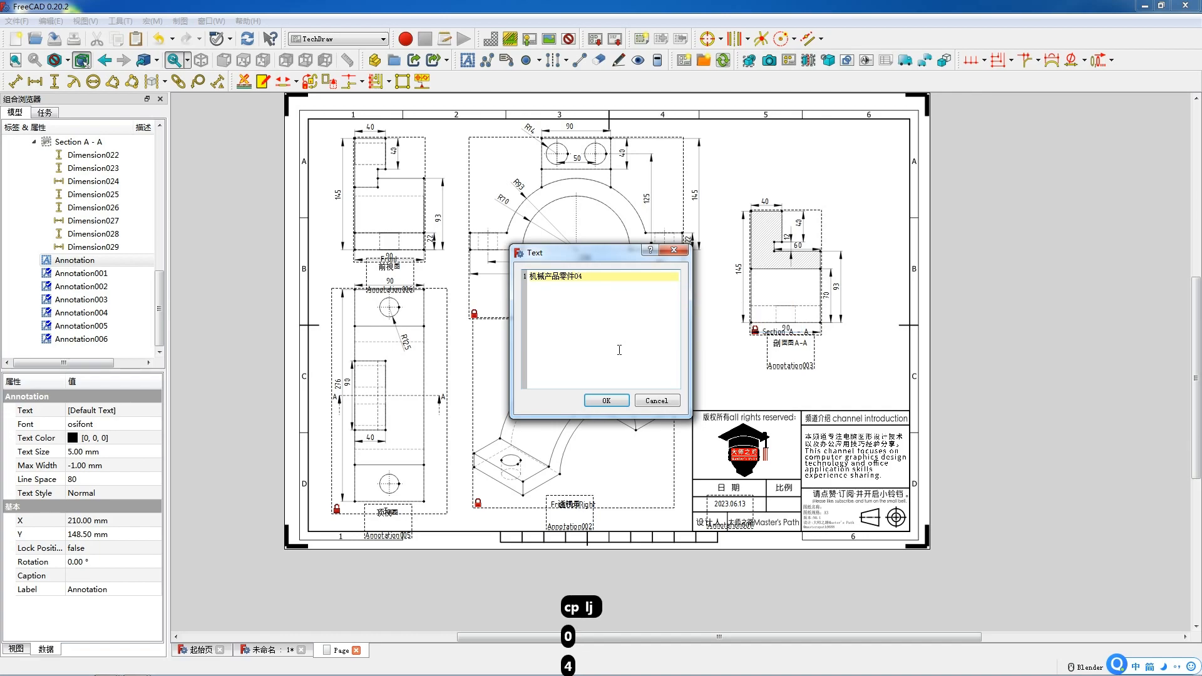
pyautogui.click(605, 401)
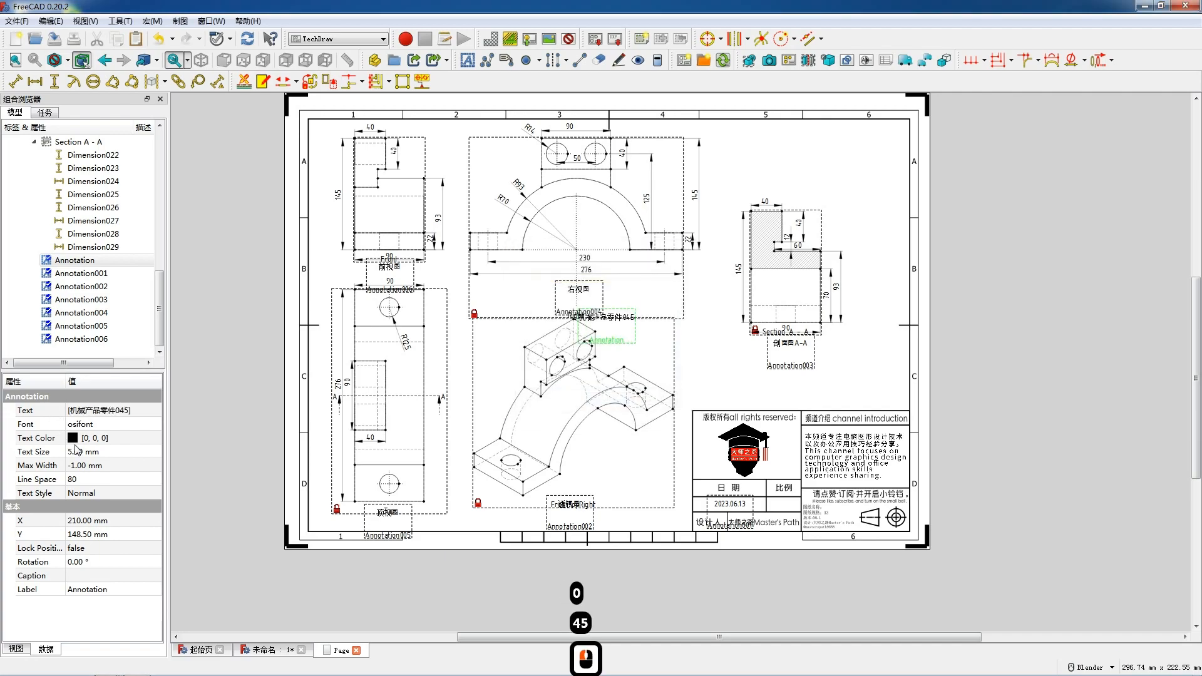
# Set that annotation's text size to 3 mm and move it into the title block's lower area.
pyautogui.click(79, 451)
pyautogui.write('3')
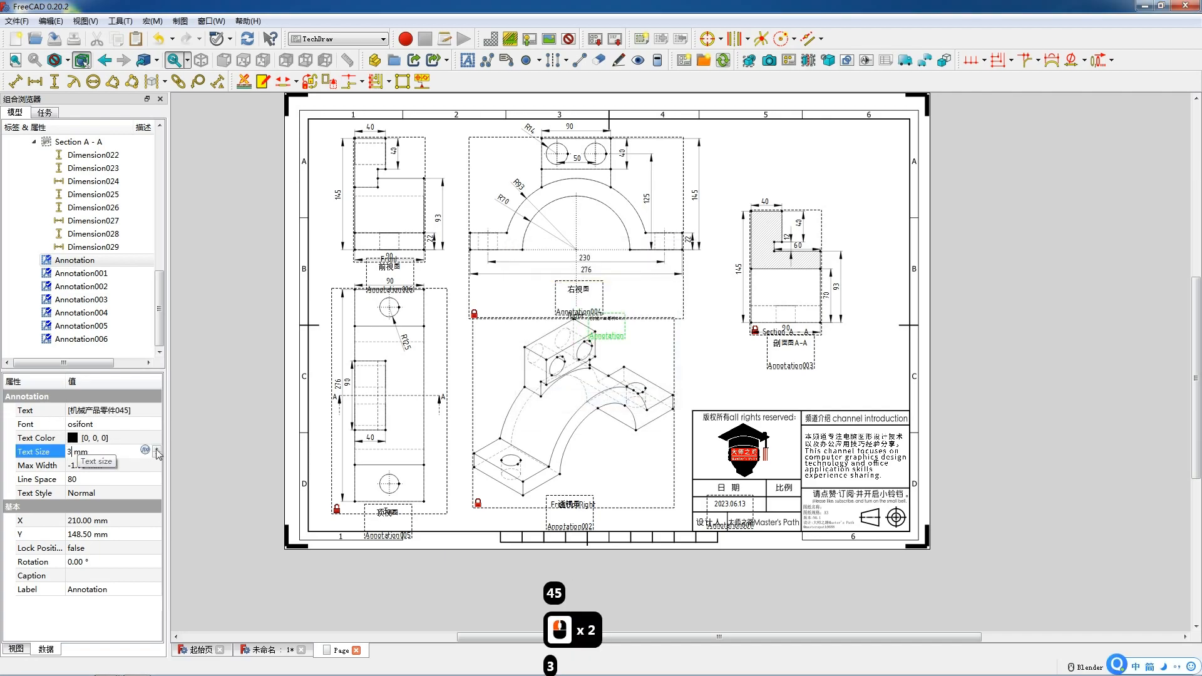
pyautogui.click(214, 453)
pyautogui.moveTo(605, 320)
pyautogui.mouseDown()
pyautogui.moveTo(793, 504)
pyautogui.moveTo(846, 512)
pyautogui.mouseUp()
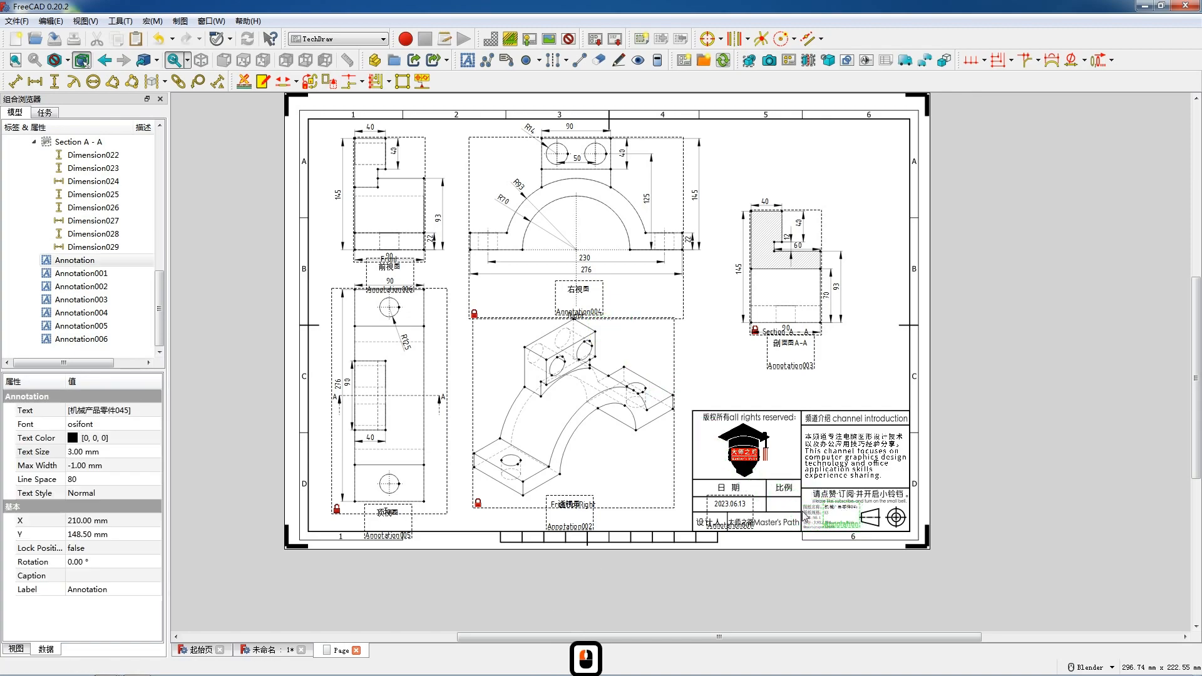
# Open the projection group's settings to check its scale.
pyautogui.scroll(7, 91, 184)
pyautogui.doubleClick(73, 207)
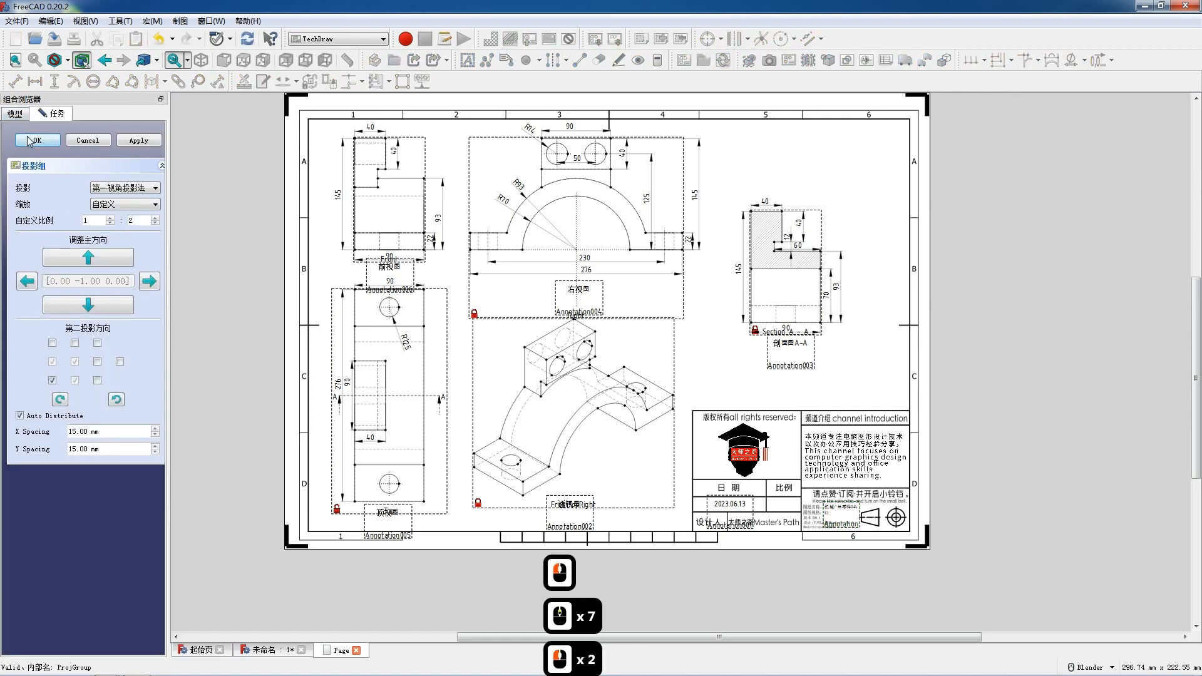
pyautogui.click(30, 139)
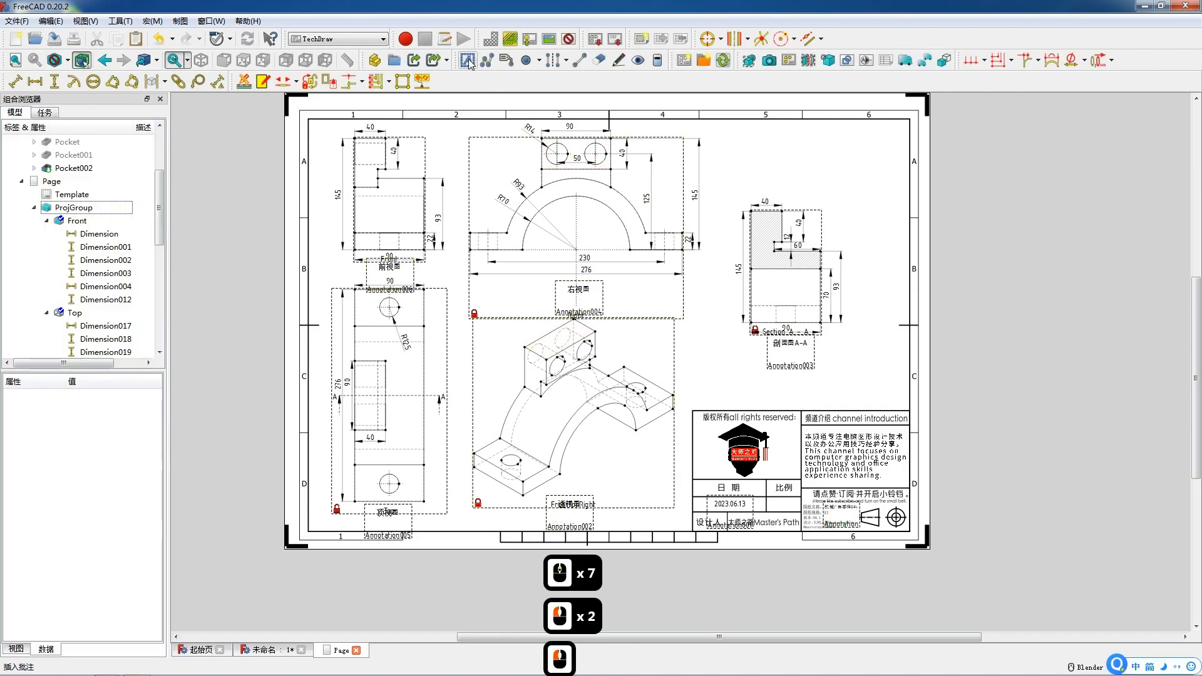
# Insert a new annotation with the text 1: 2 and place it in the title block's scale cell.
pyautogui.click(468, 63)
pyautogui.doubleClick(644, 311)
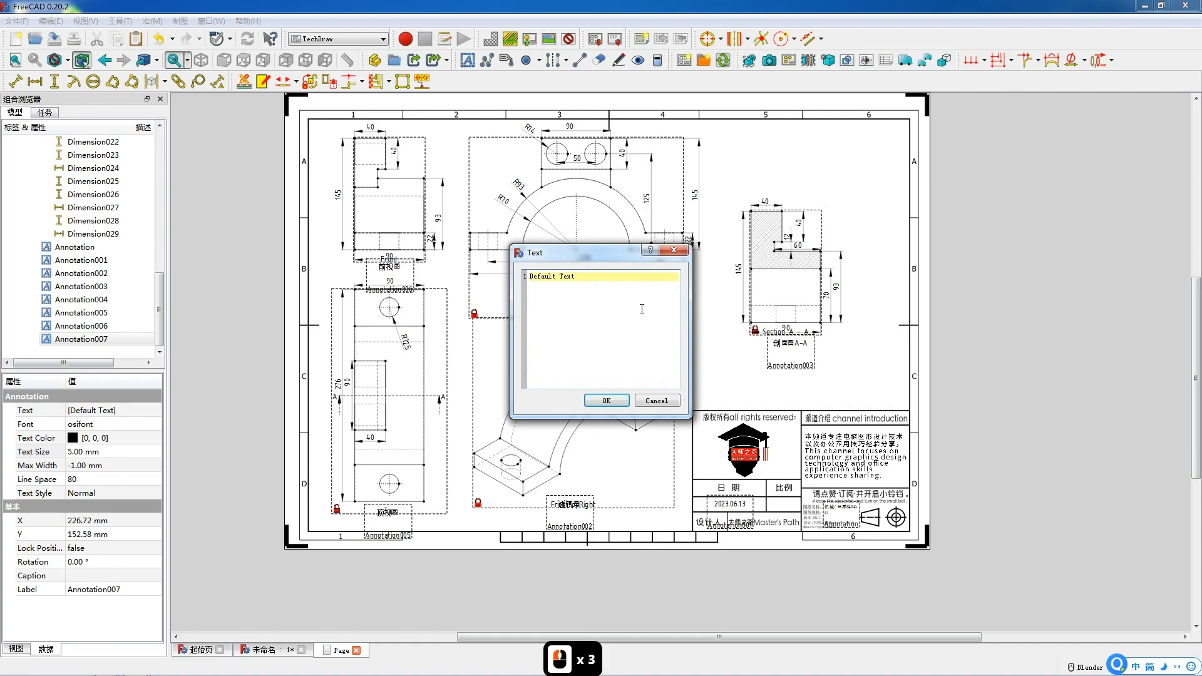
pyautogui.write('1: 2')
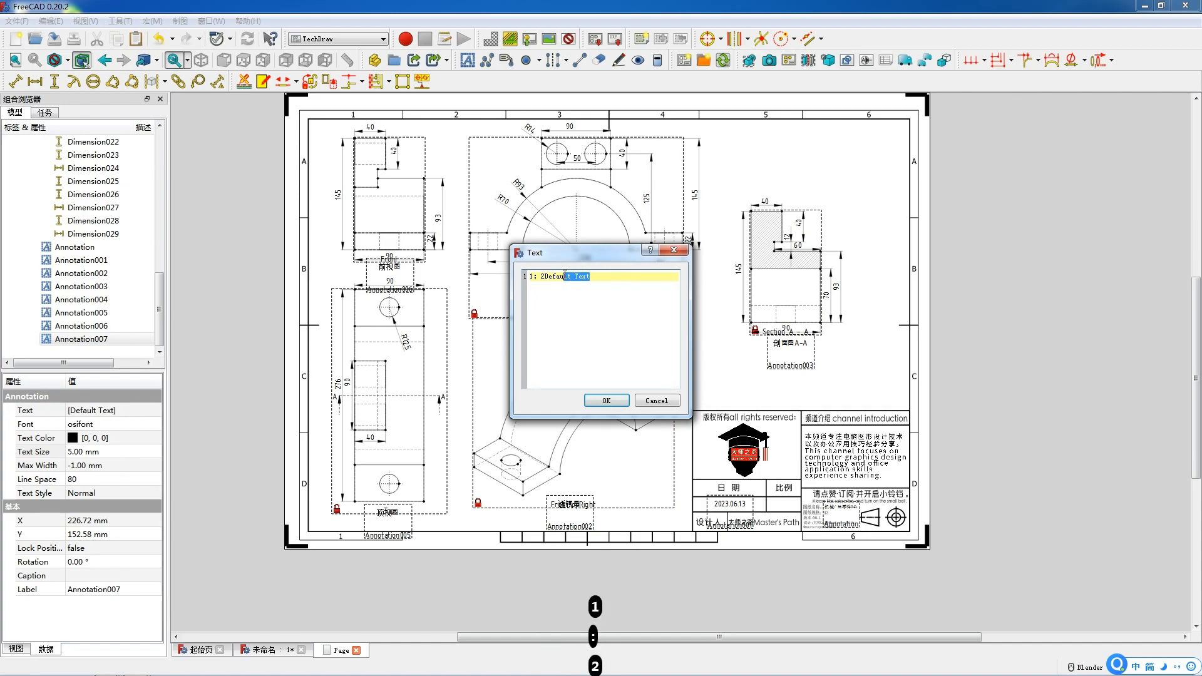
pyautogui.press('BackSpace')
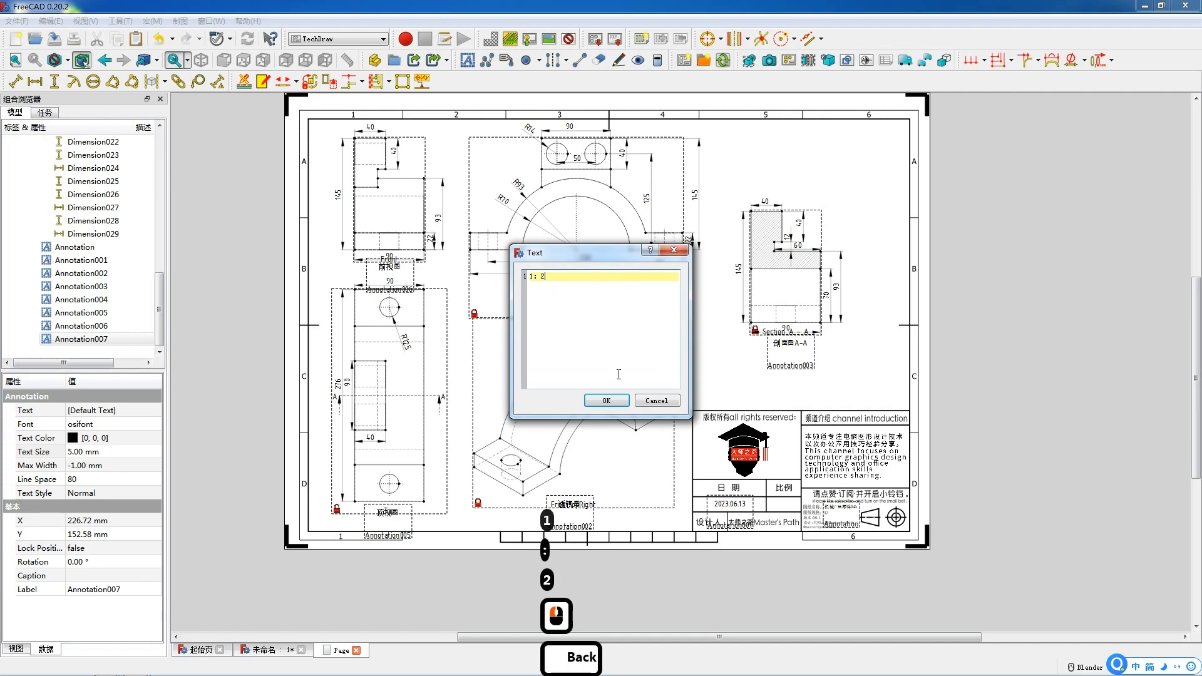
pyautogui.click(606, 401)
pyautogui.moveTo(634, 316)
pyautogui.mouseDown()
pyautogui.moveTo(748, 524)
pyautogui.moveTo(784, 505)
pyautogui.mouseUp()
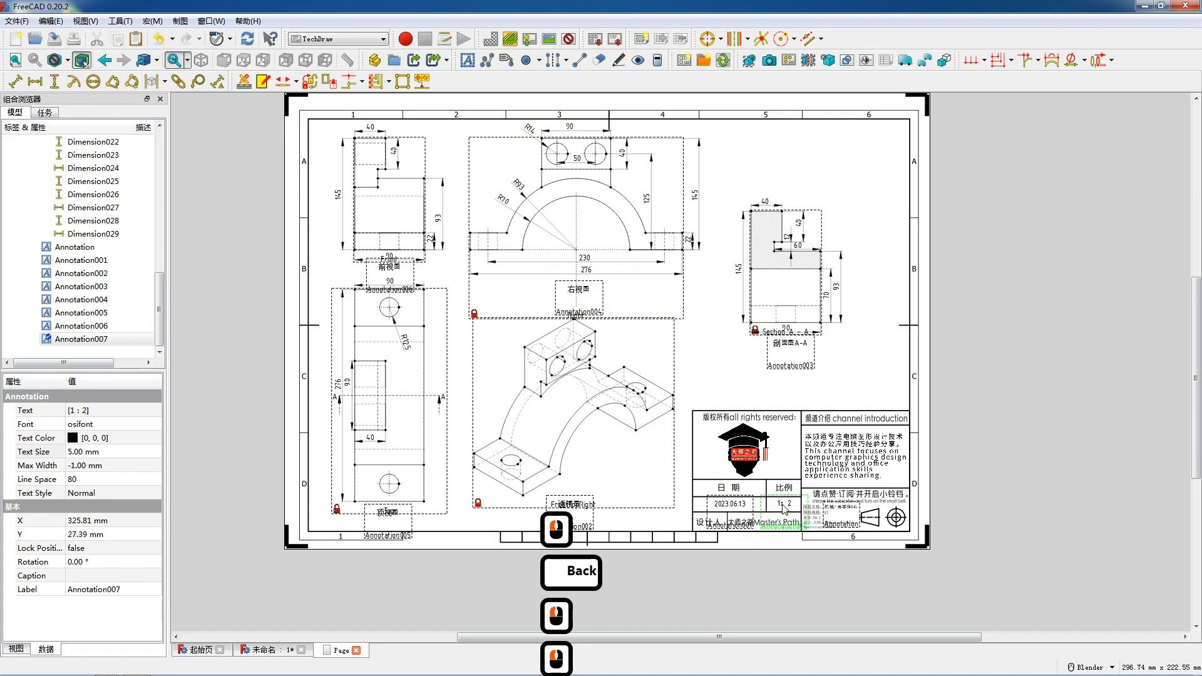
# Toggle off the view frames on the drawing page.
pyautogui.rightClick(724, 356)
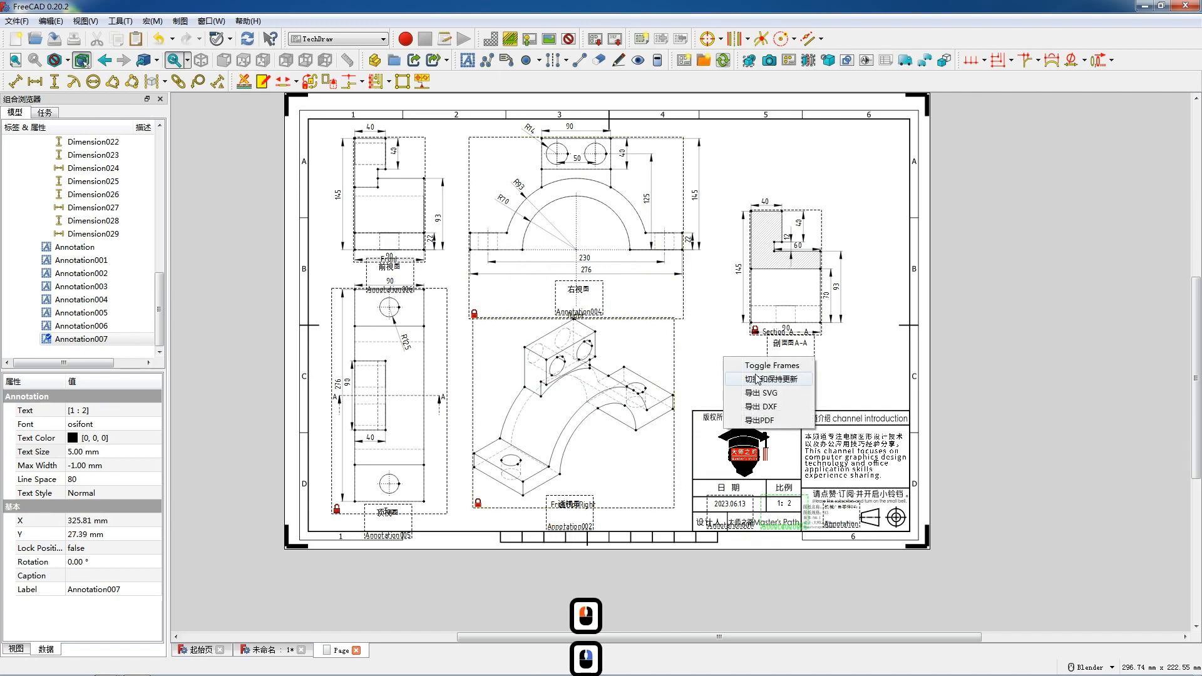
pyautogui.click(754, 373)
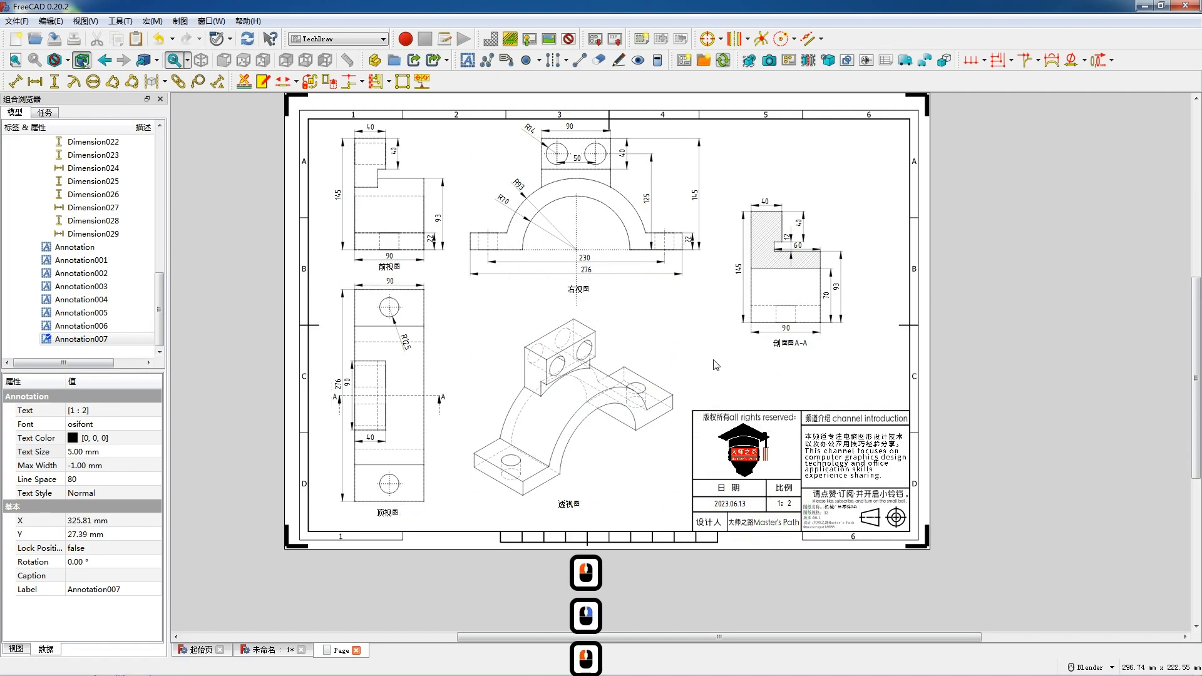